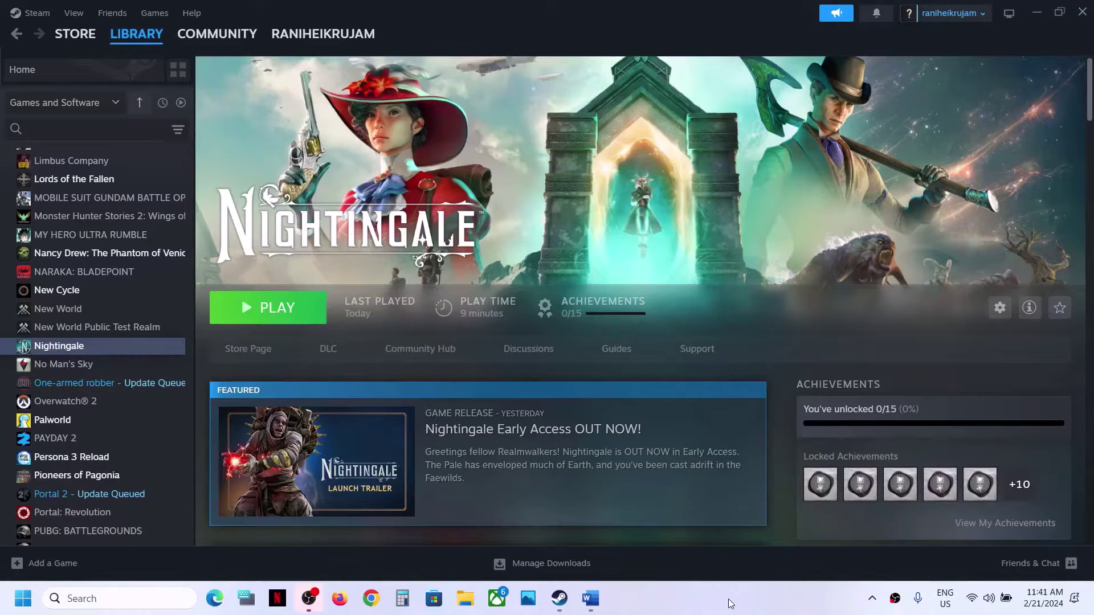
Read step 1 of the Nightingale notes in Word and show where the PC's Restart option is, without restarting
{"action": "left_click", "coordinate": [591, 597]}
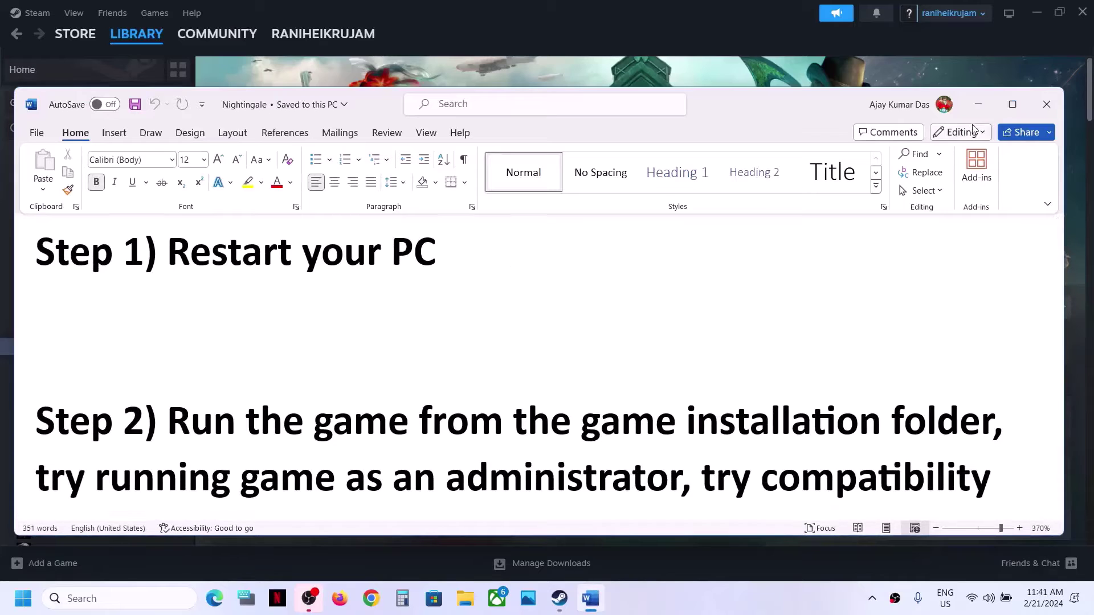
{"action": "left_click", "coordinate": [978, 105]}
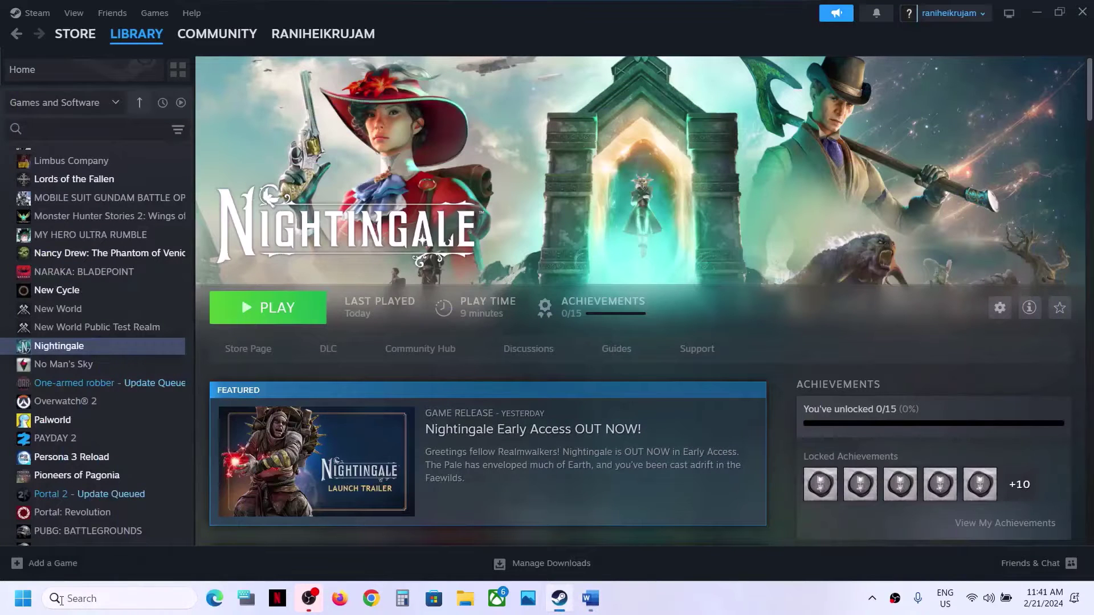
{"action": "left_click", "coordinate": [17, 604]}
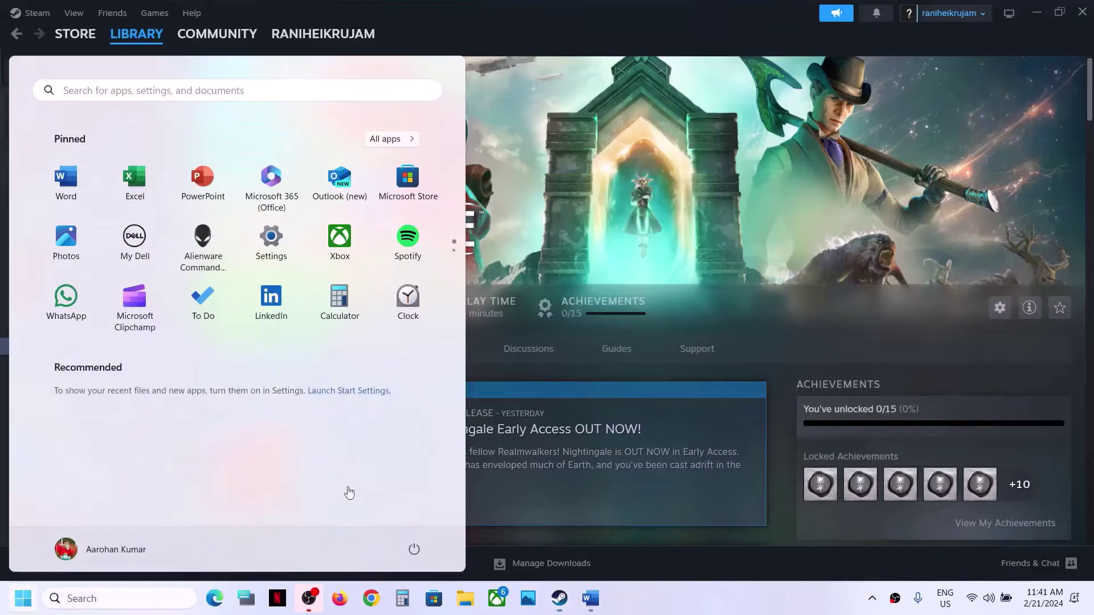
{"action": "left_click", "coordinate": [414, 548]}
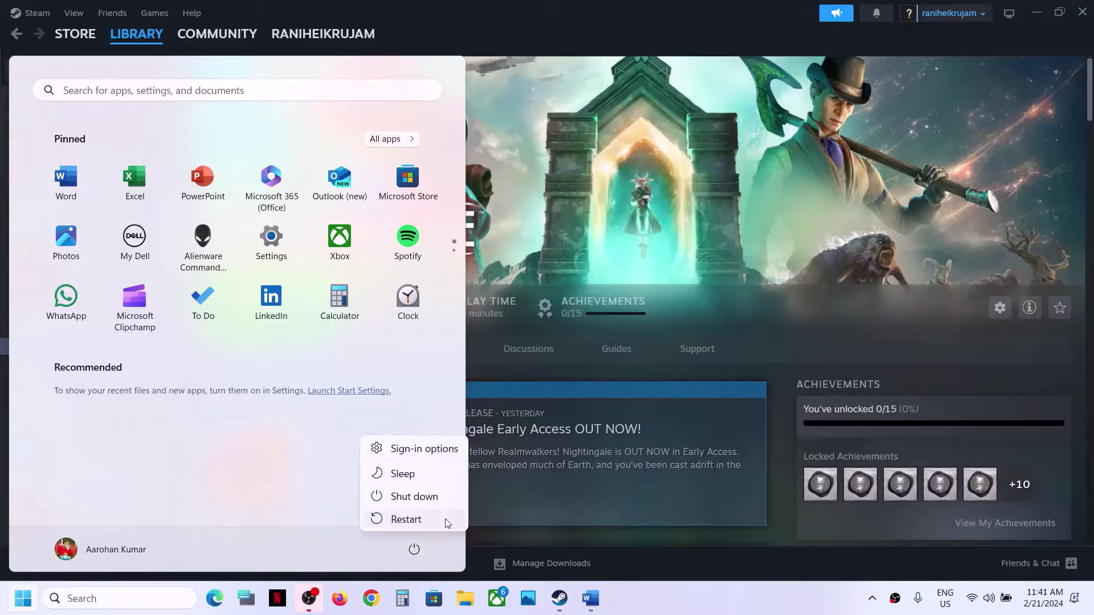
{"action": "left_click", "coordinate": [767, 207]}
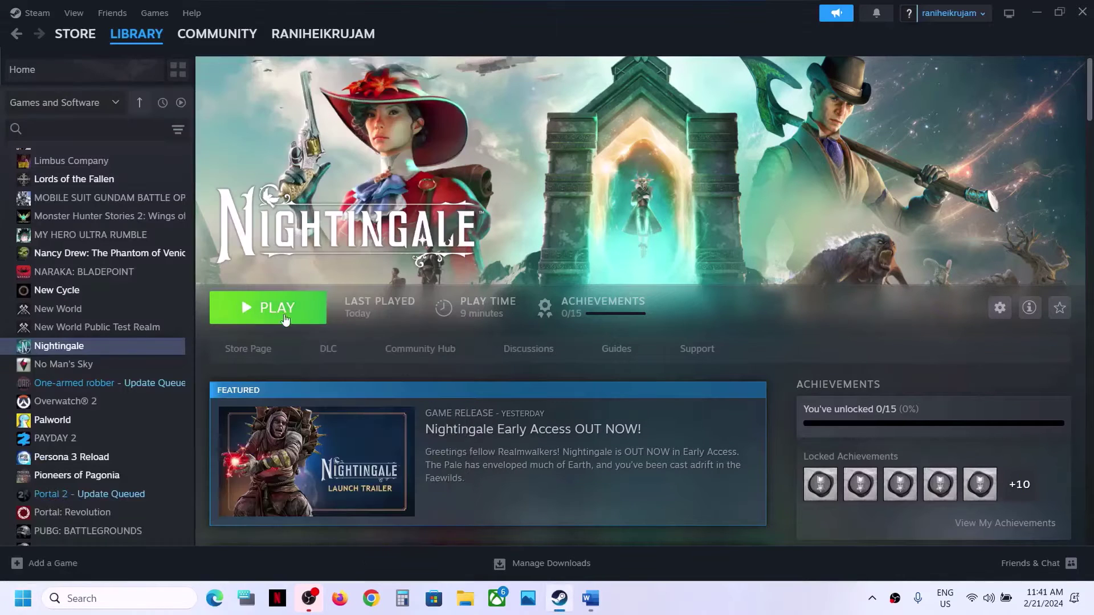
Switch to the Word notes and highlight the step 2 text about running the game from the game installation folder
{"action": "left_click", "coordinate": [589, 609]}
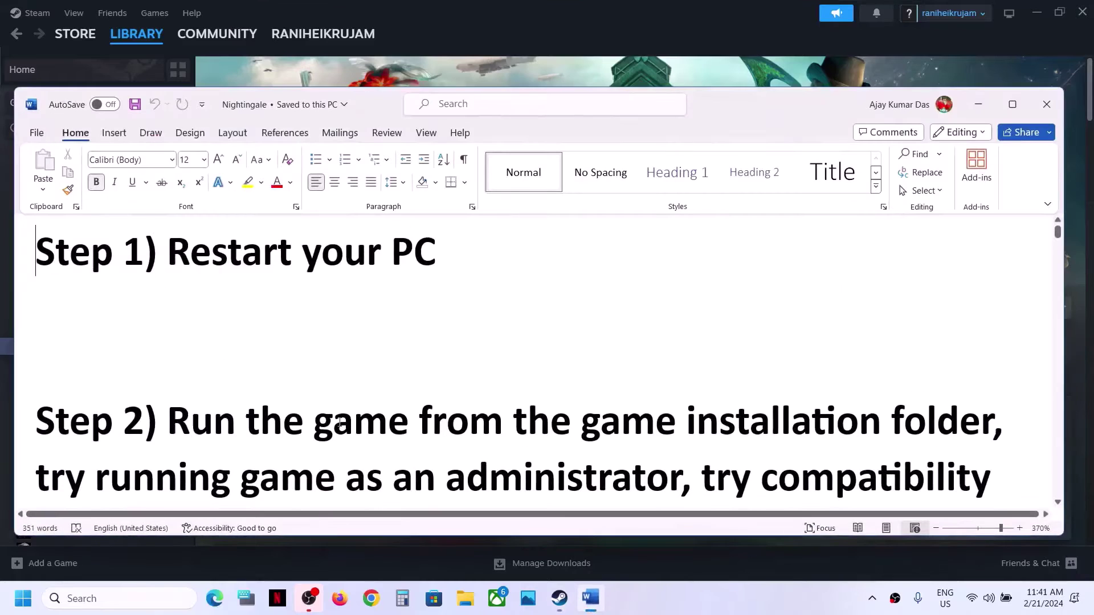
{"action": "scroll", "coordinate": [298, 427], "scroll_direction": "down", "scroll_amount": 3}
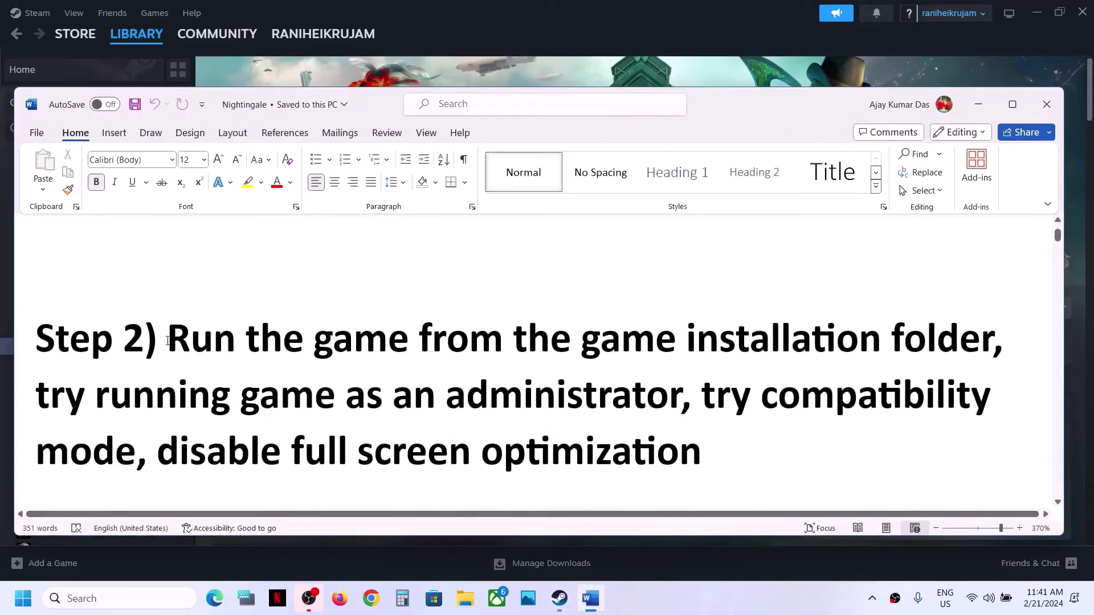
{"action": "left_click_drag", "start_coordinate": [167, 341], "coordinate": [993, 342]}
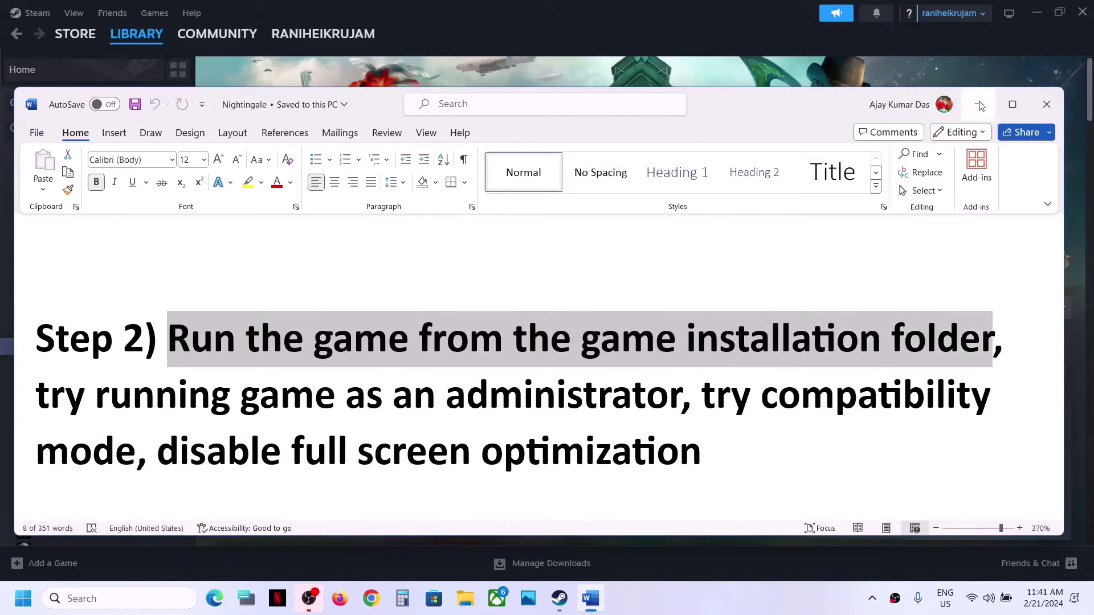
{"action": "left_click", "coordinate": [980, 105]}
Browse Nightingale's local files from the Steam library and show its installation folder in File Explorer
{"action": "right_click", "coordinate": [87, 349]}
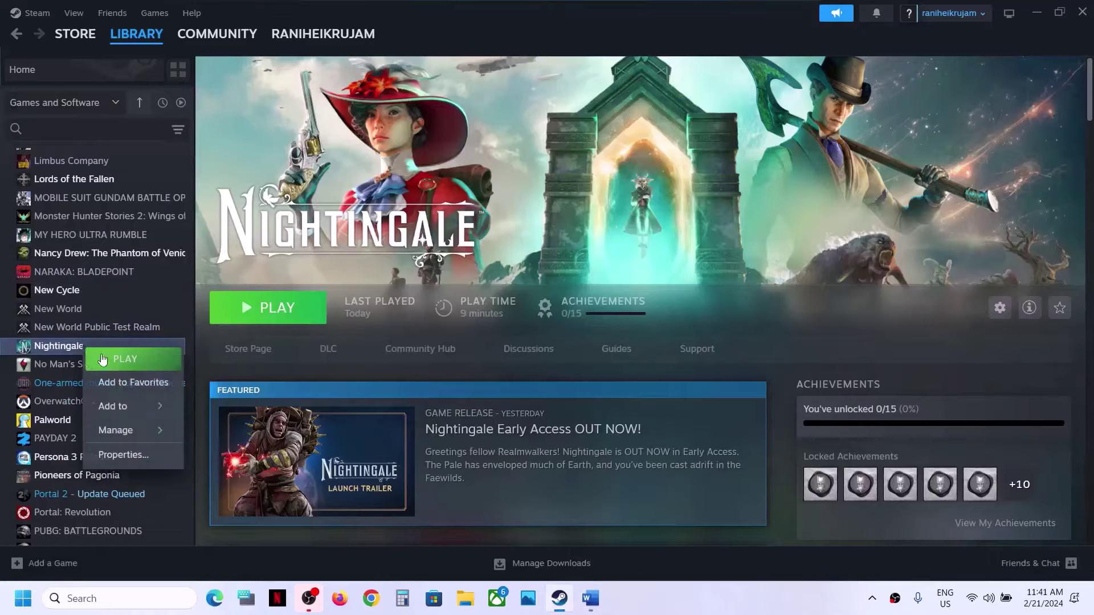
{"action": "mouse_move", "coordinate": [125, 431]}
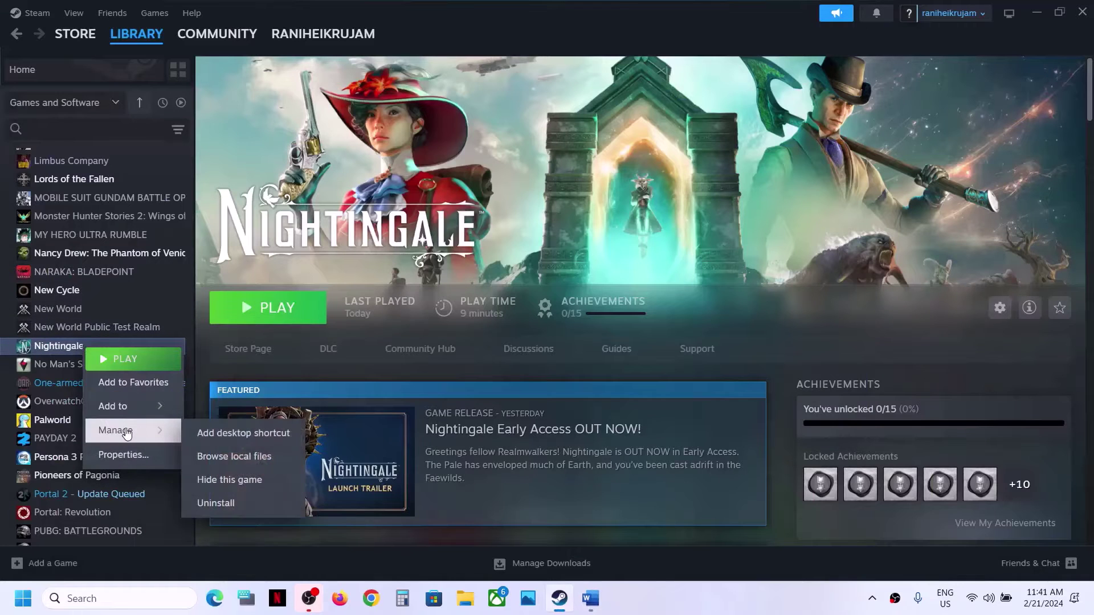
{"action": "left_click", "coordinate": [259, 466]}
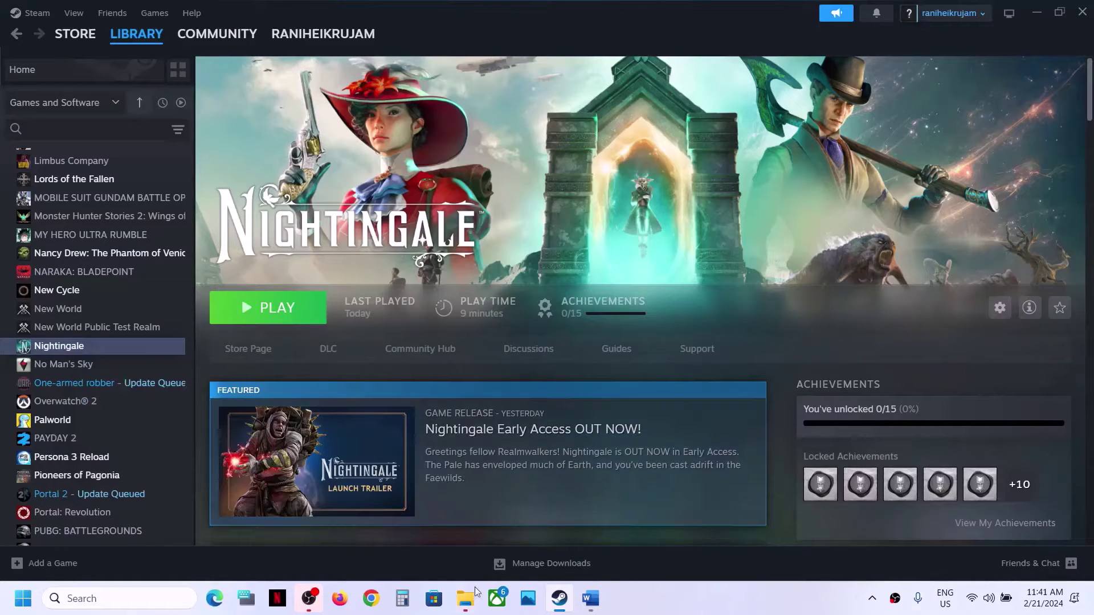
{"action": "left_click", "coordinate": [475, 609]}
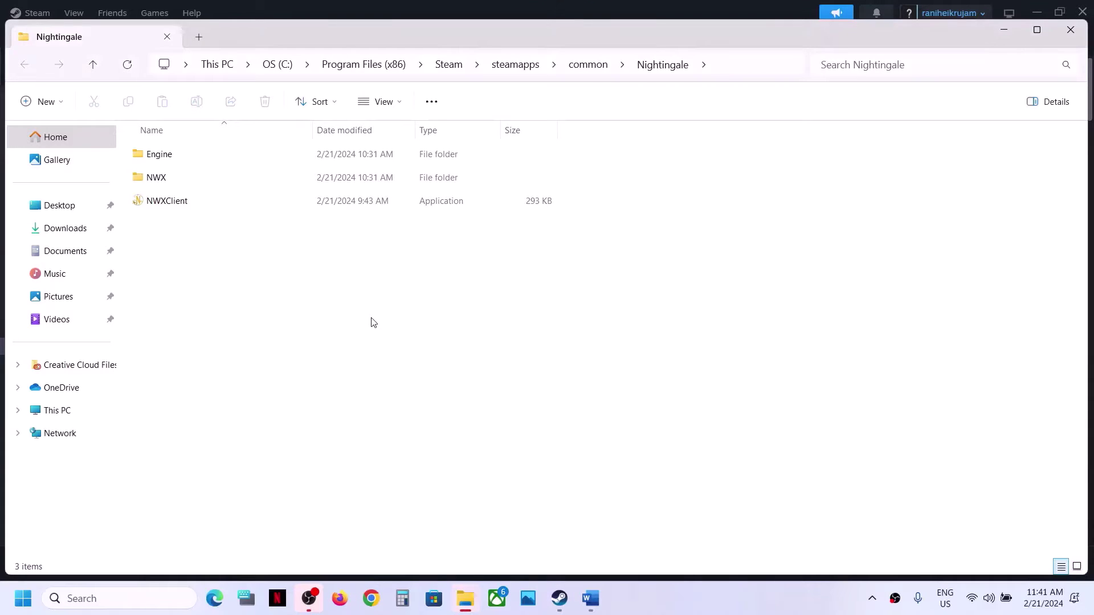
Set the NWXClient application to run as an administrator in its compatibility properties and save the change
{"action": "left_click", "coordinate": [169, 205]}
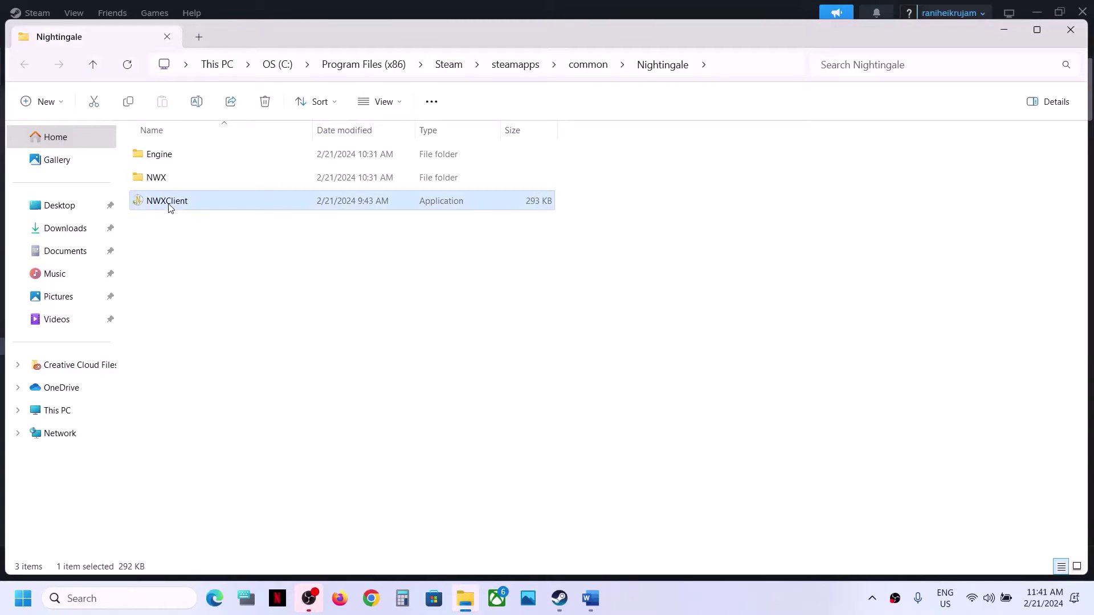
{"action": "right_click", "coordinate": [169, 208]}
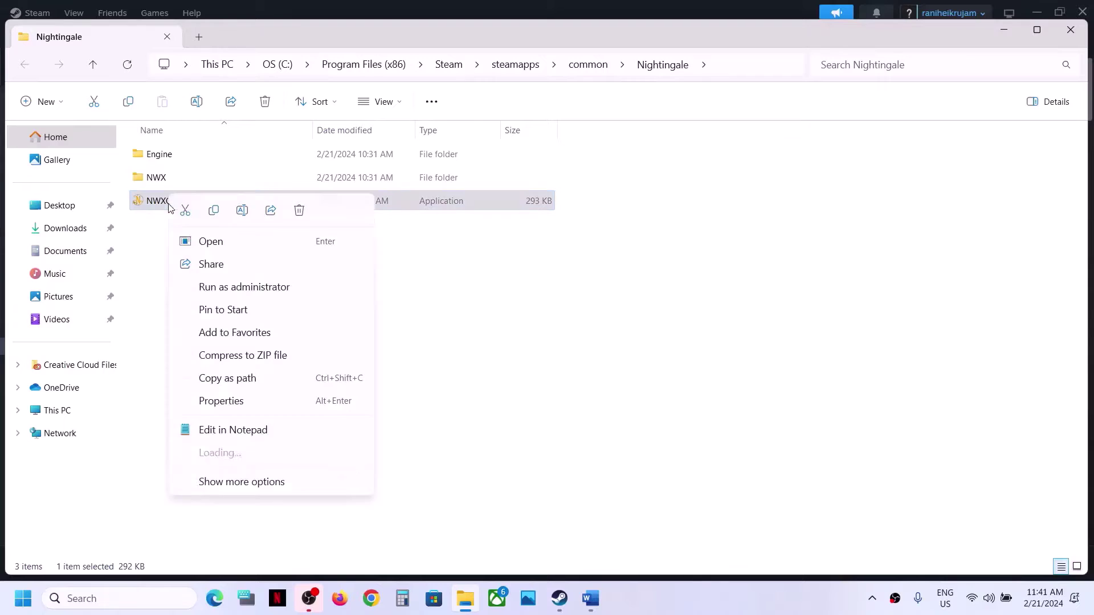
{"action": "left_click", "coordinate": [245, 401]}
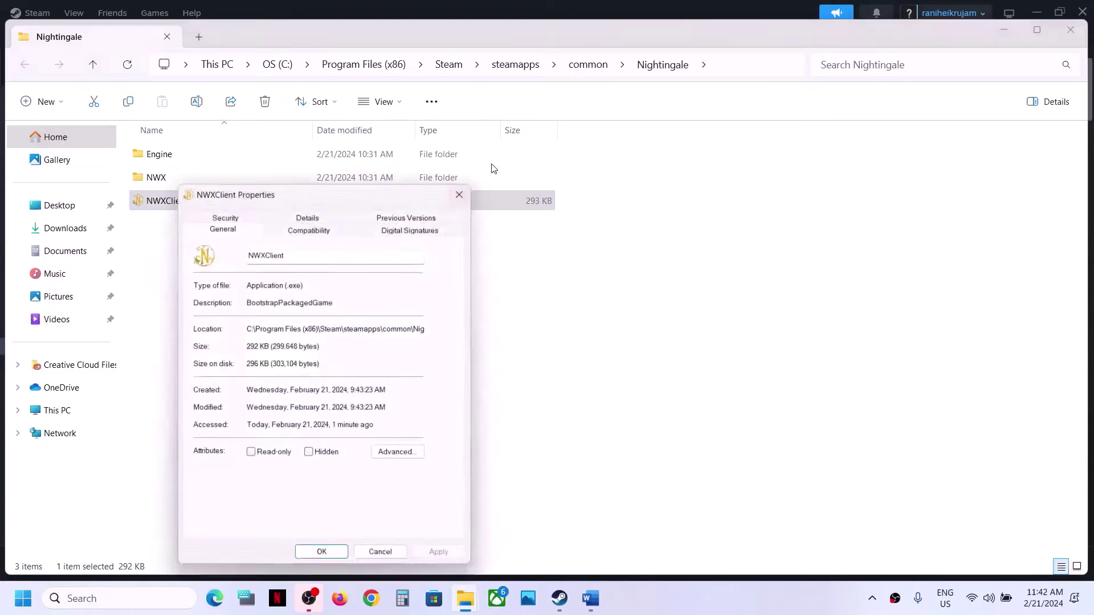
{"action": "left_click_drag", "start_coordinate": [424, 189], "coordinate": [616, 94]}
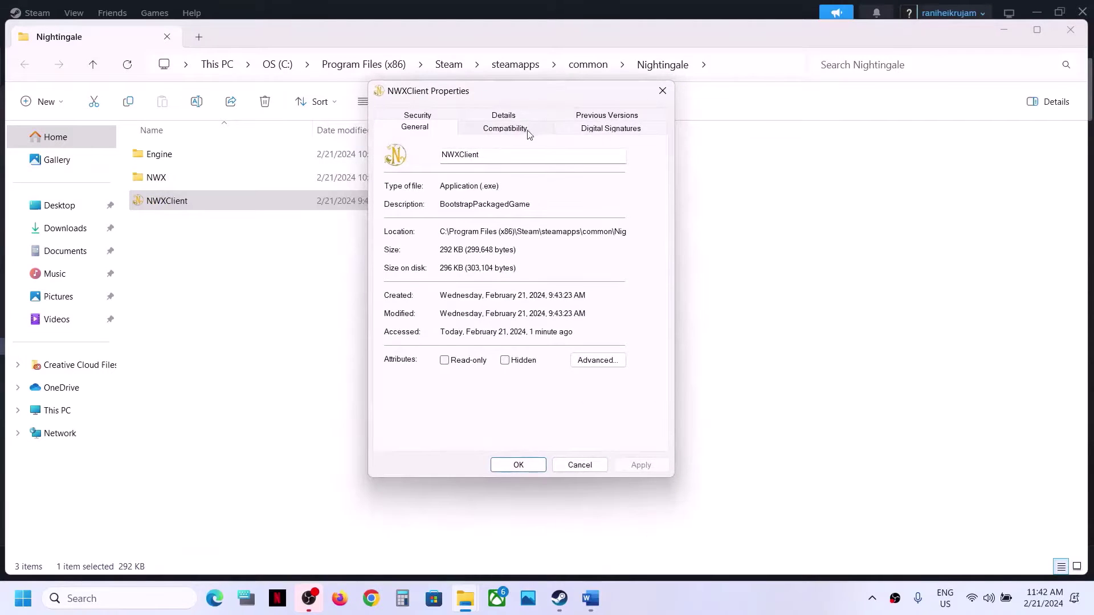
{"action": "left_click", "coordinate": [526, 133]}
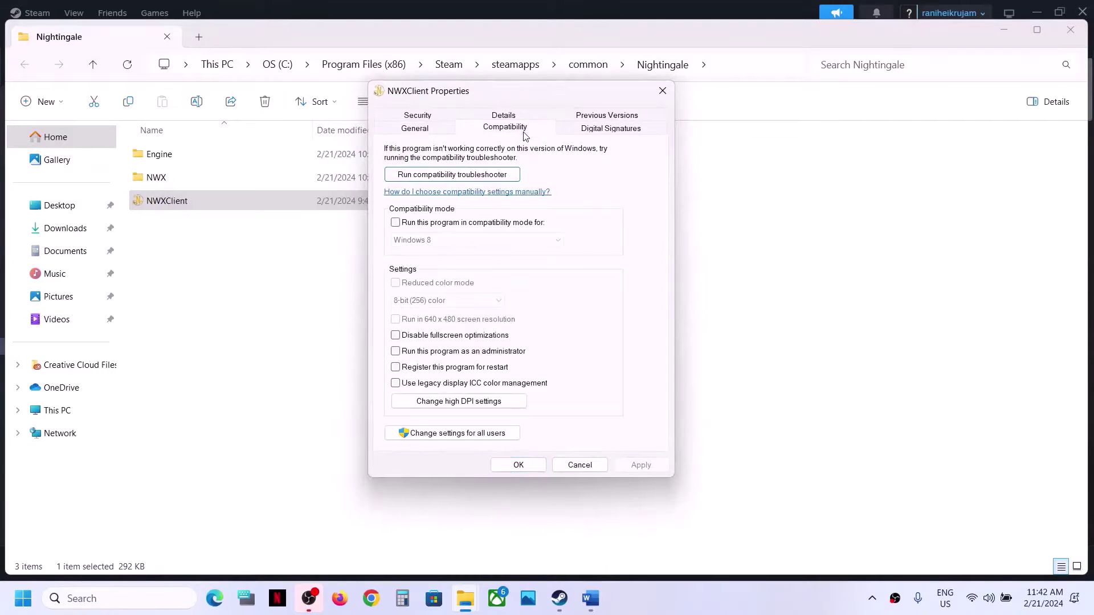
{"action": "left_click", "coordinate": [395, 351]}
{"action": "left_click", "coordinate": [640, 465]}
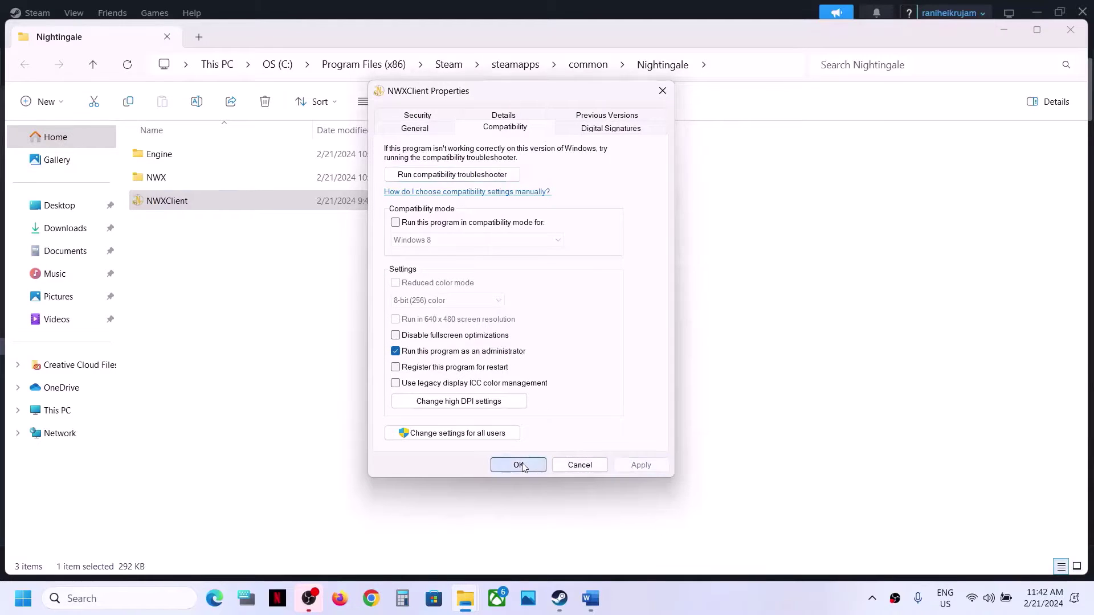
{"action": "left_click", "coordinate": [519, 466]}
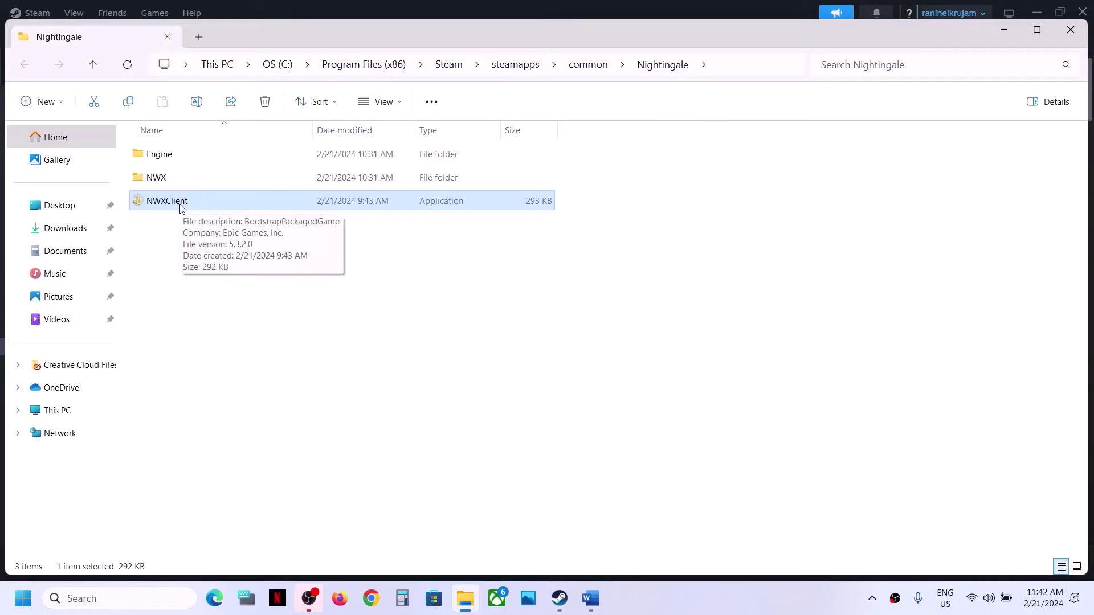
Minimize the Steam window and open the Win64 folder inside NWX > Binaries of the Nightingale installation folder
{"action": "left_click", "coordinate": [561, 598]}
{"action": "left_click", "coordinate": [560, 598]}
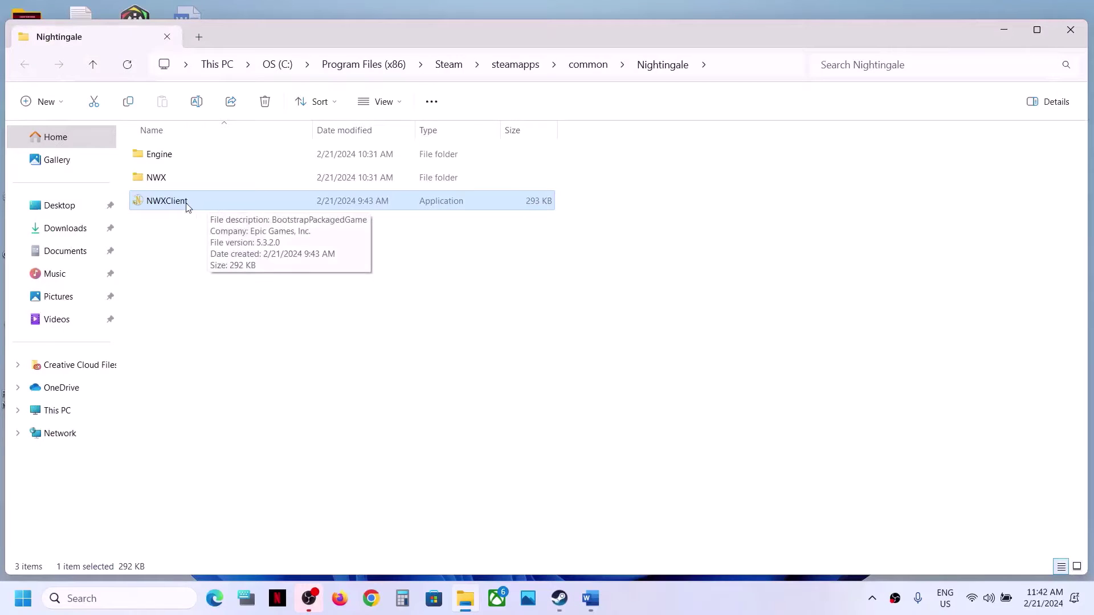
{"action": "left_click", "coordinate": [165, 179]}
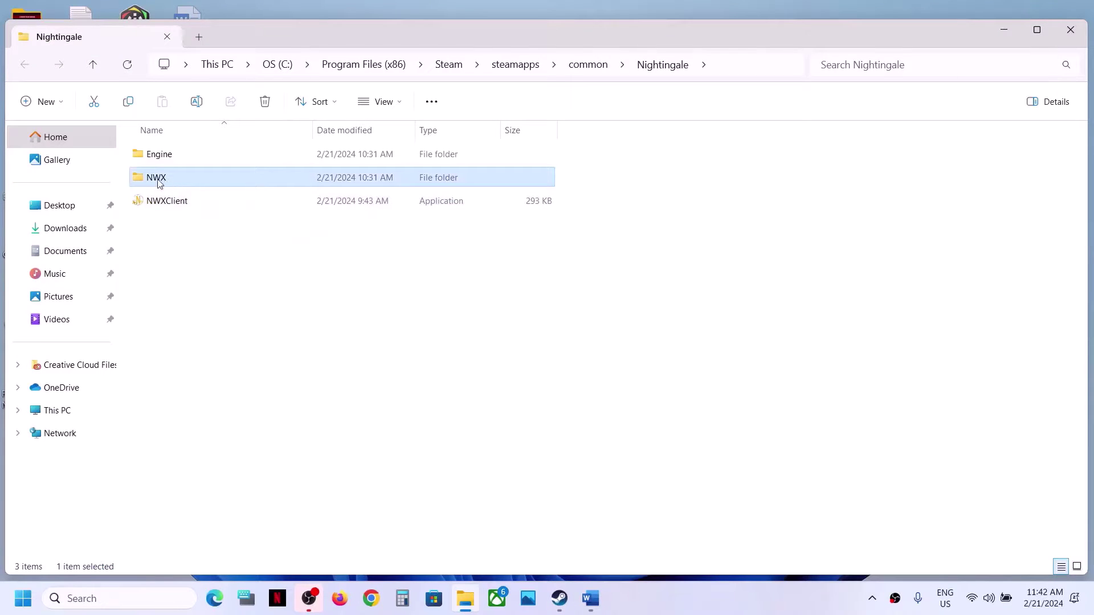
{"action": "double_click", "coordinate": [169, 181]}
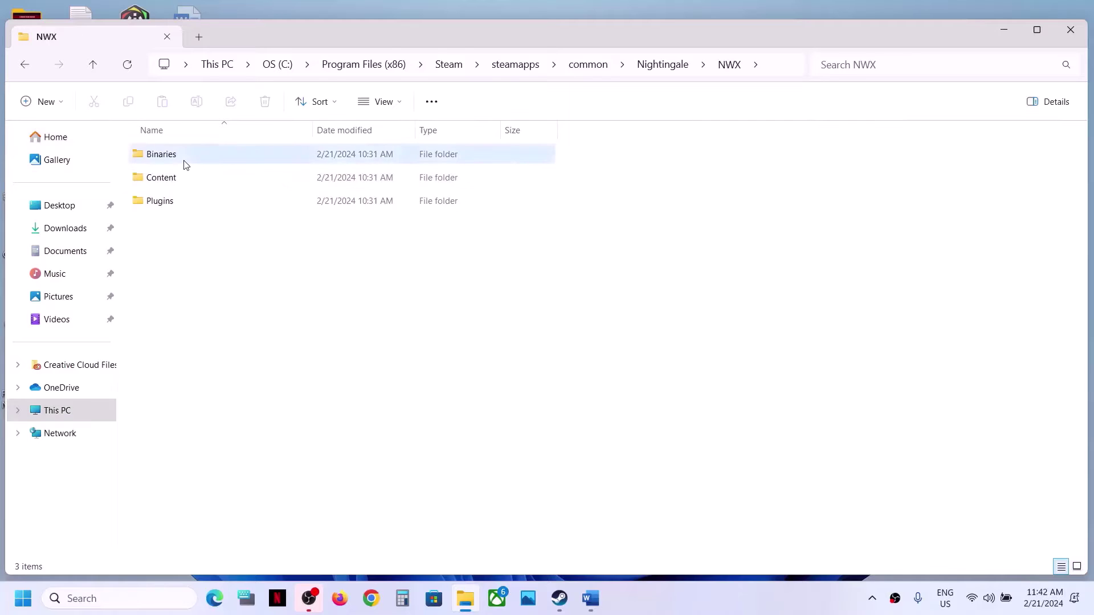
{"action": "double_click", "coordinate": [184, 162]}
{"action": "double_click", "coordinate": [165, 154]}
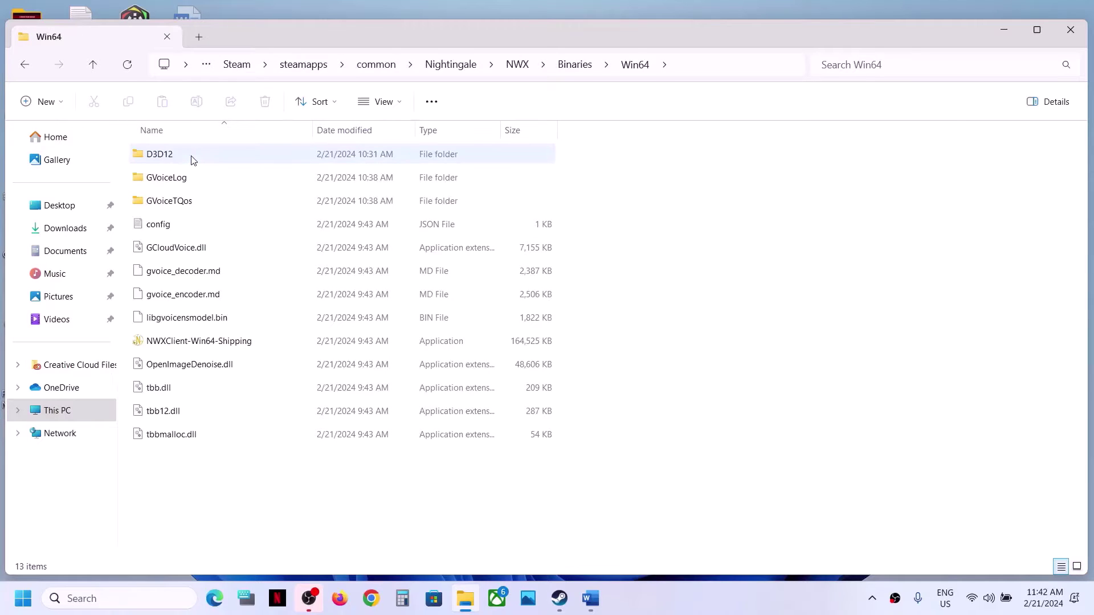
Set the NWXClient-Win64-Shipping application to run as an administrator in its compatibility properties and save the change
{"action": "left_click", "coordinate": [220, 346]}
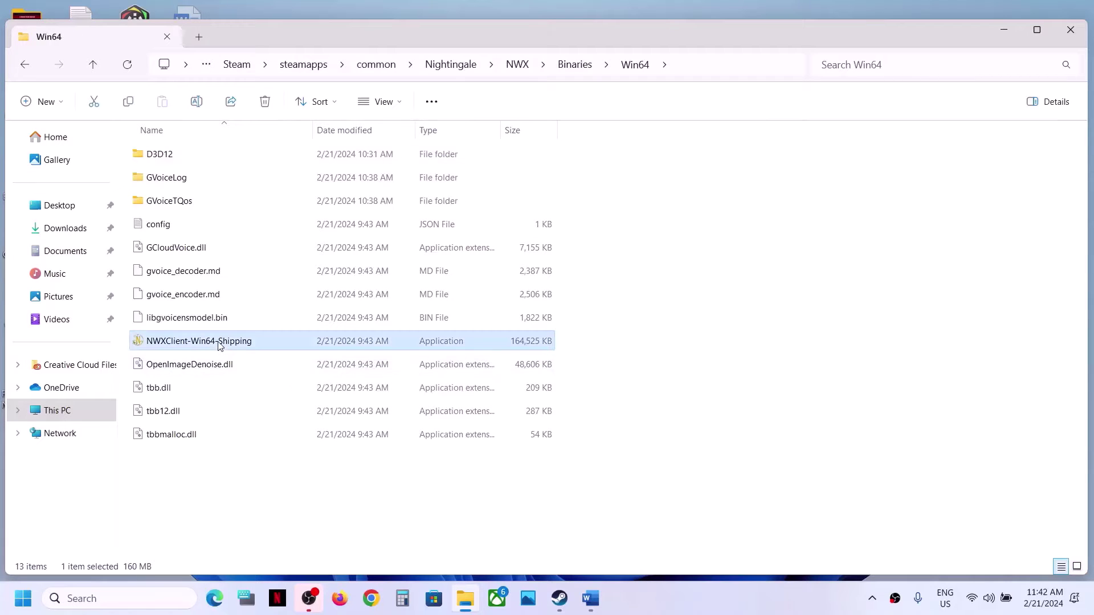
{"action": "right_click", "coordinate": [239, 346]}
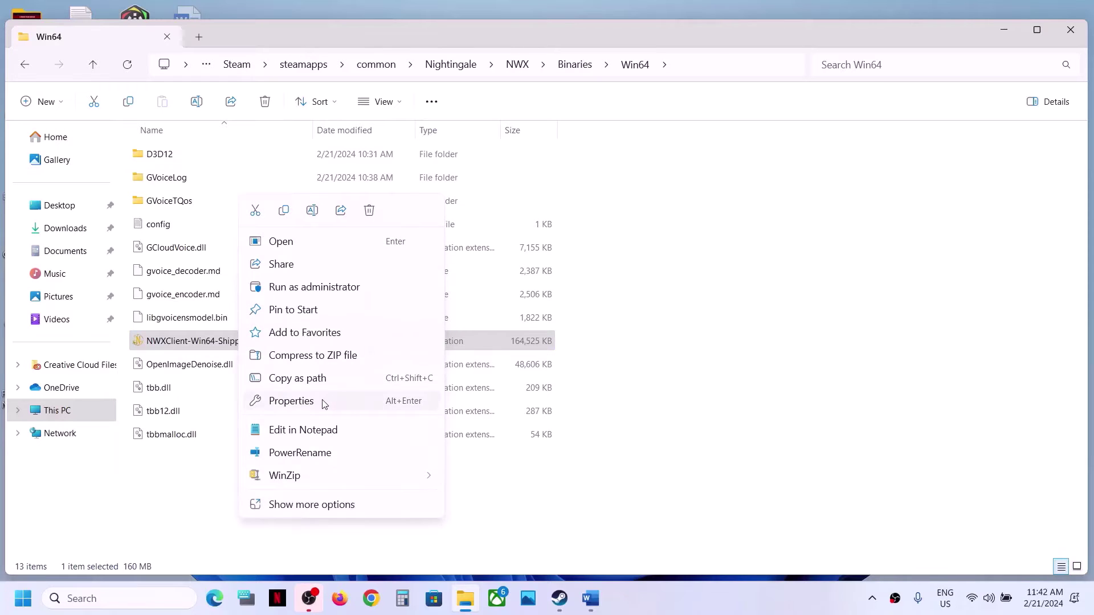
{"action": "left_click", "coordinate": [288, 399]}
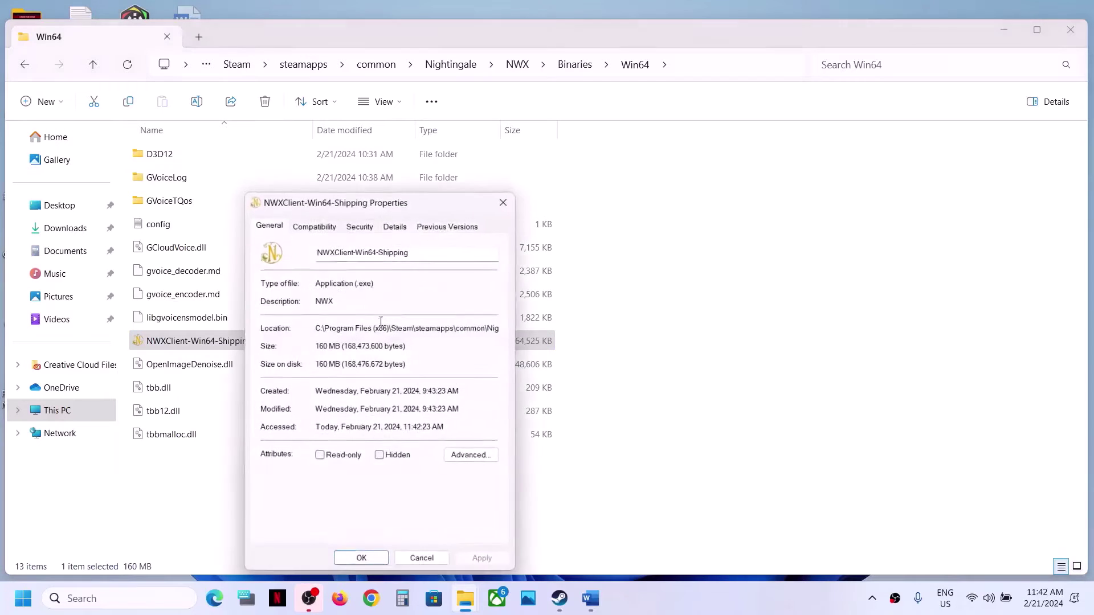
{"action": "left_click", "coordinate": [327, 230]}
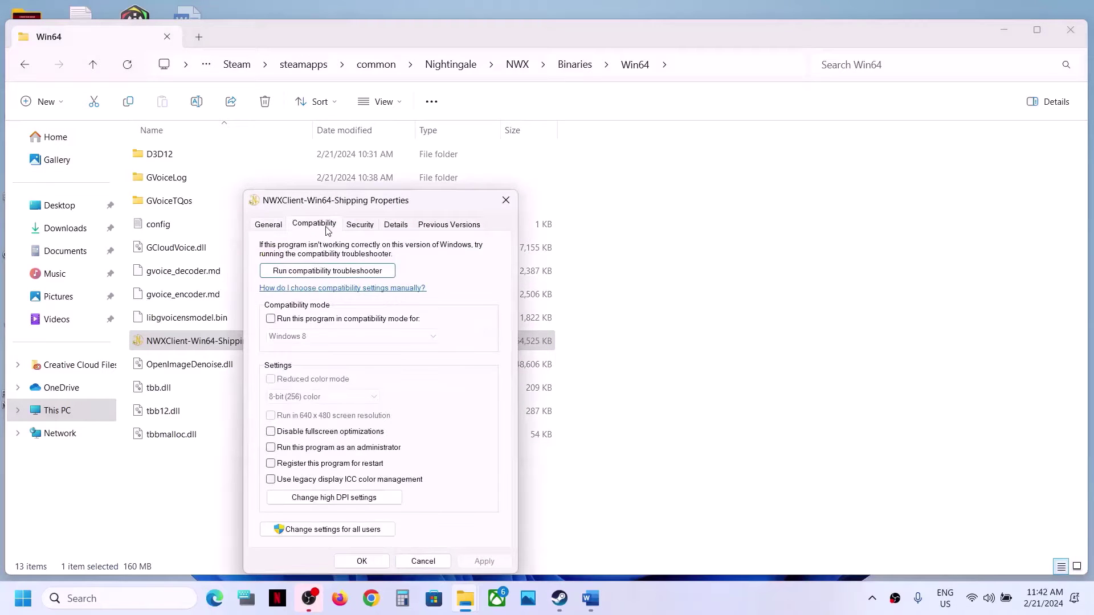
{"action": "left_click", "coordinate": [271, 448]}
{"action": "left_click", "coordinate": [485, 560]}
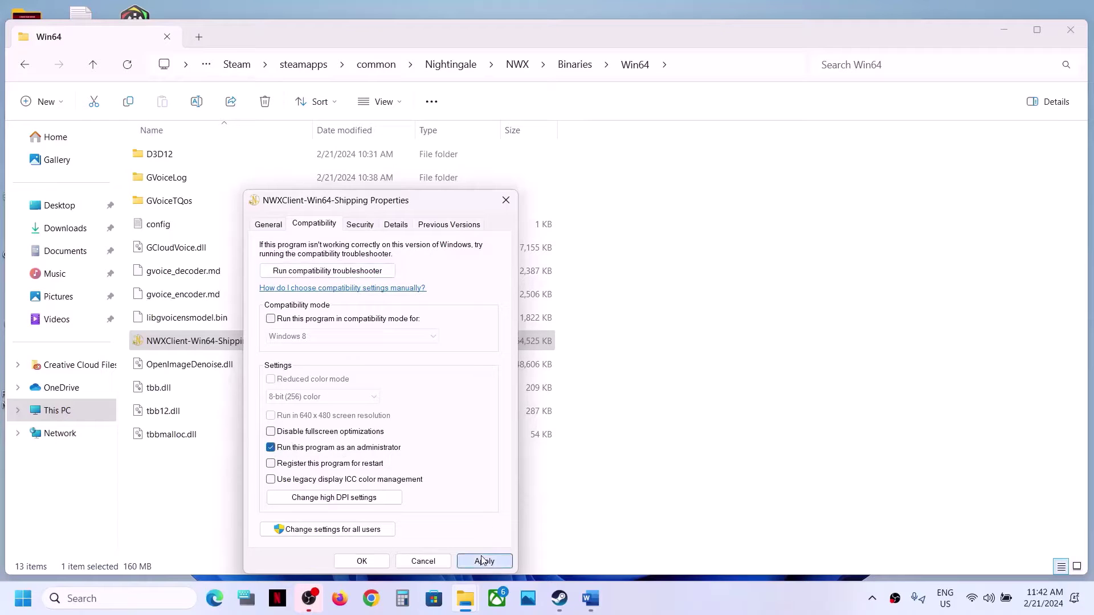
{"action": "left_click", "coordinate": [346, 560]}
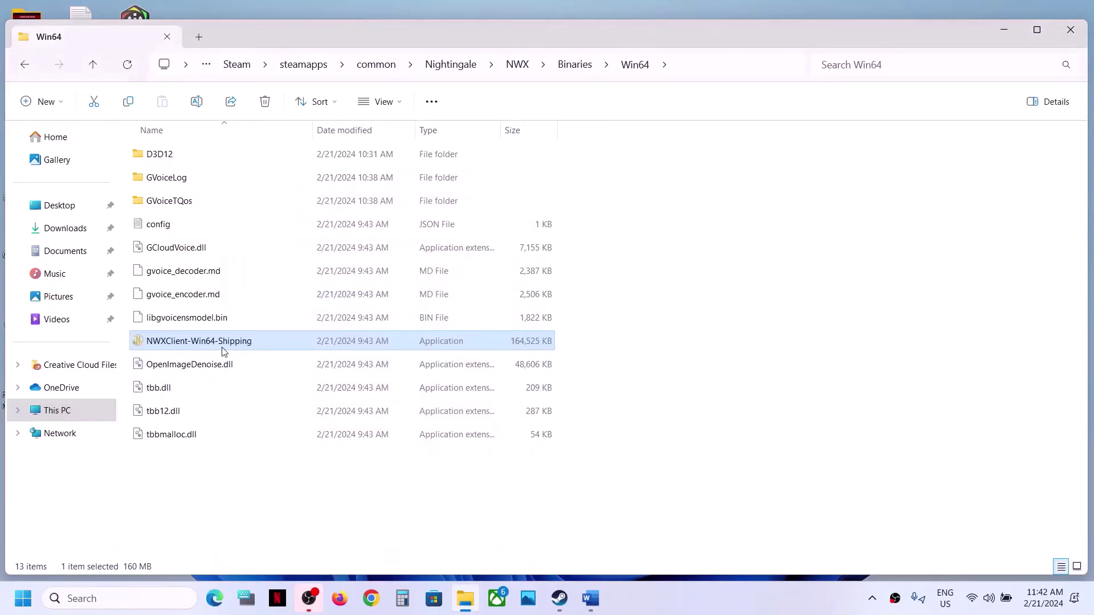
Return from the Win64 folder to the main Nightingale installation folder
{"action": "left_click", "coordinate": [99, 70]}
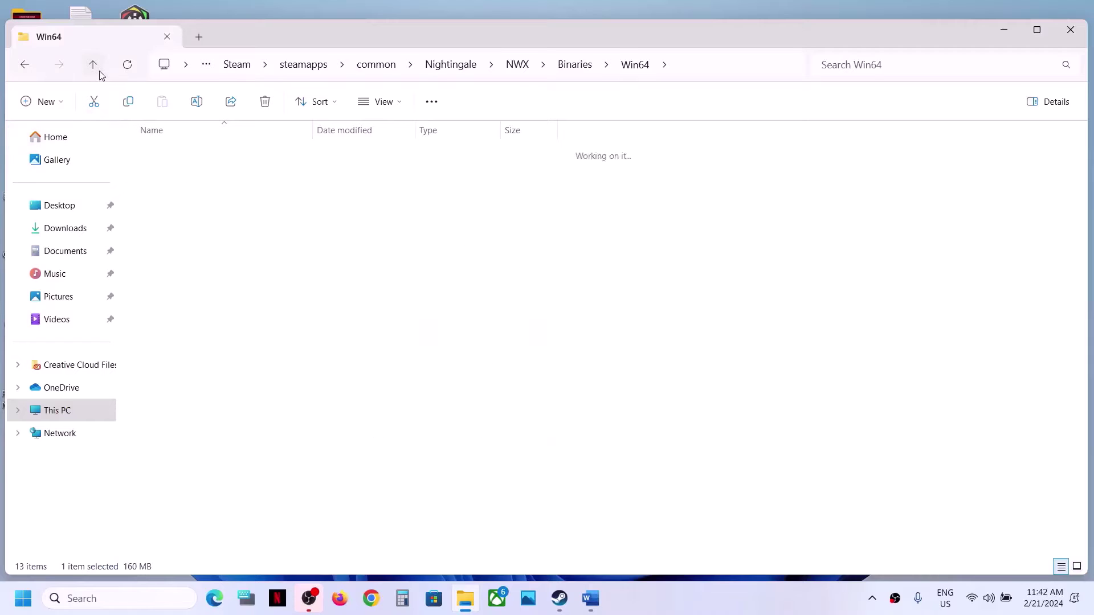
{"action": "left_click", "coordinate": [93, 65]}
{"action": "left_click", "coordinate": [100, 72]}
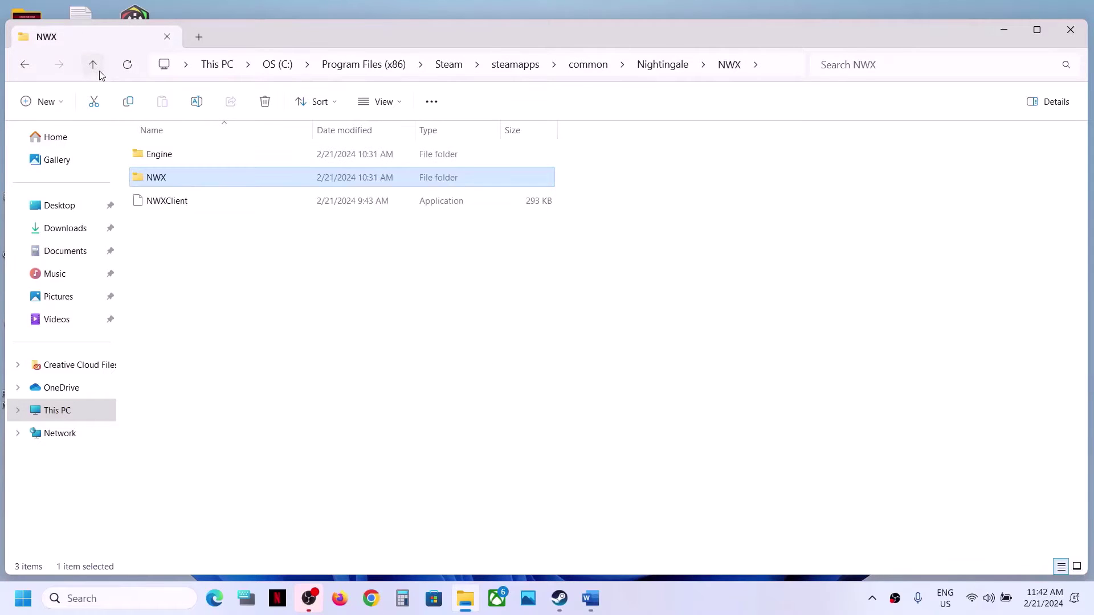
Review the step 2 advice on compatibility mode in the Word notes, highlighting it, and return to File Explorer
{"action": "left_click", "coordinate": [591, 598]}
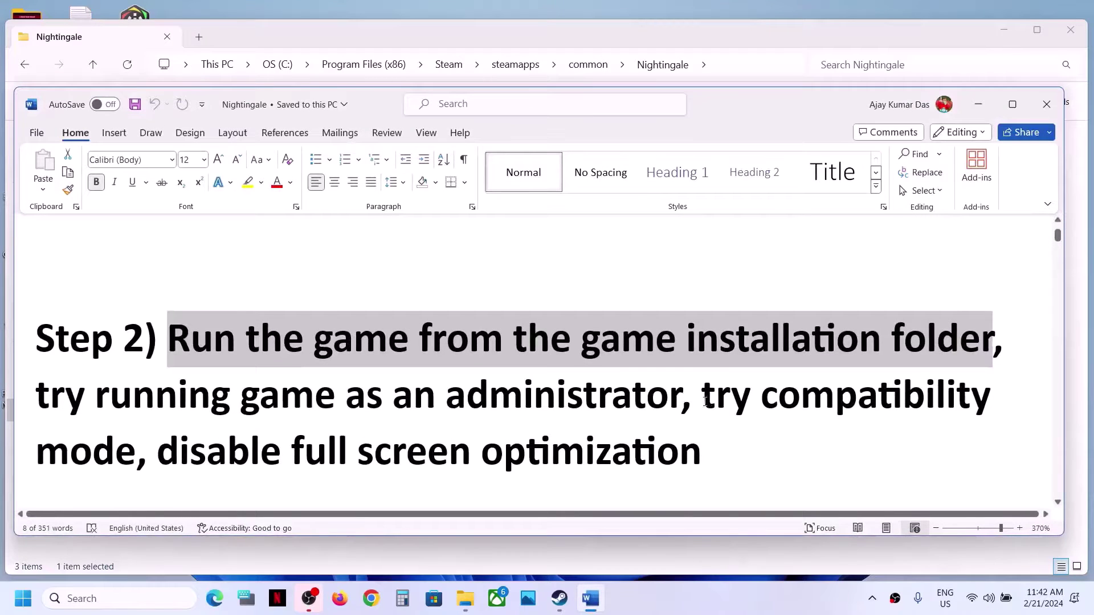
{"action": "left_click_drag", "start_coordinate": [705, 401], "coordinate": [779, 446]}
{"action": "left_click", "coordinate": [978, 105]}
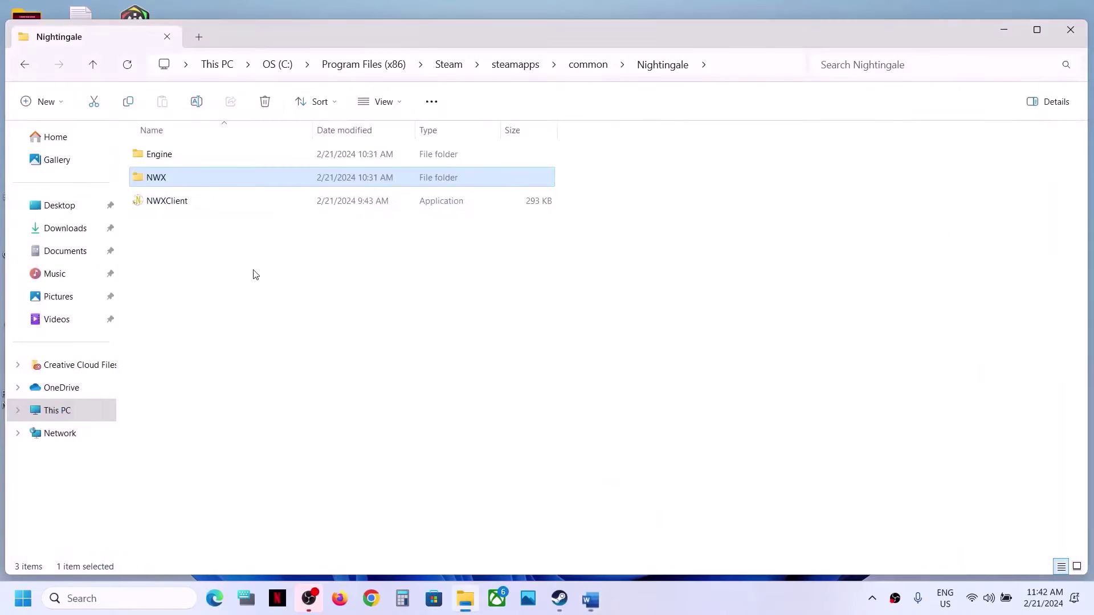
Set the NWXClient application to run in compatibility mode for Windows 8 and save the change
{"action": "left_click", "coordinate": [161, 205]}
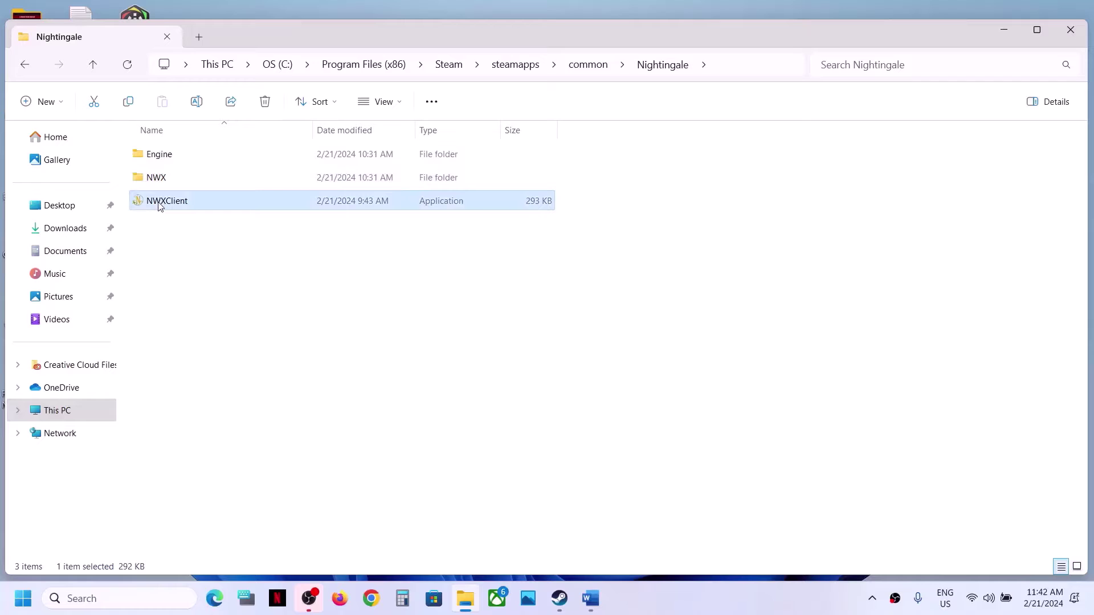
{"action": "right_click", "coordinate": [172, 203]}
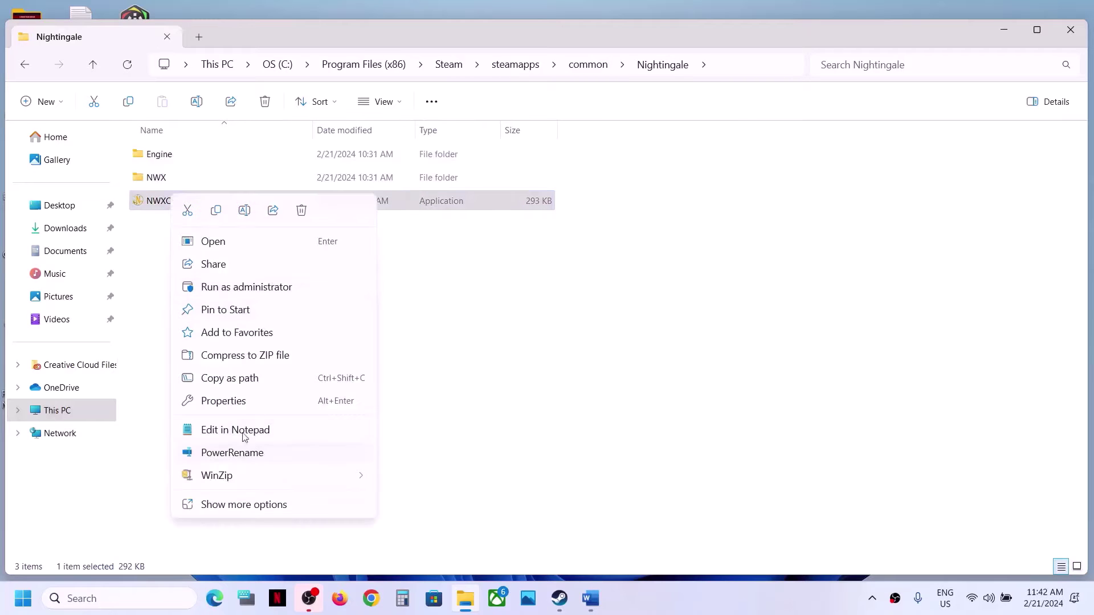
{"action": "left_click", "coordinate": [238, 405]}
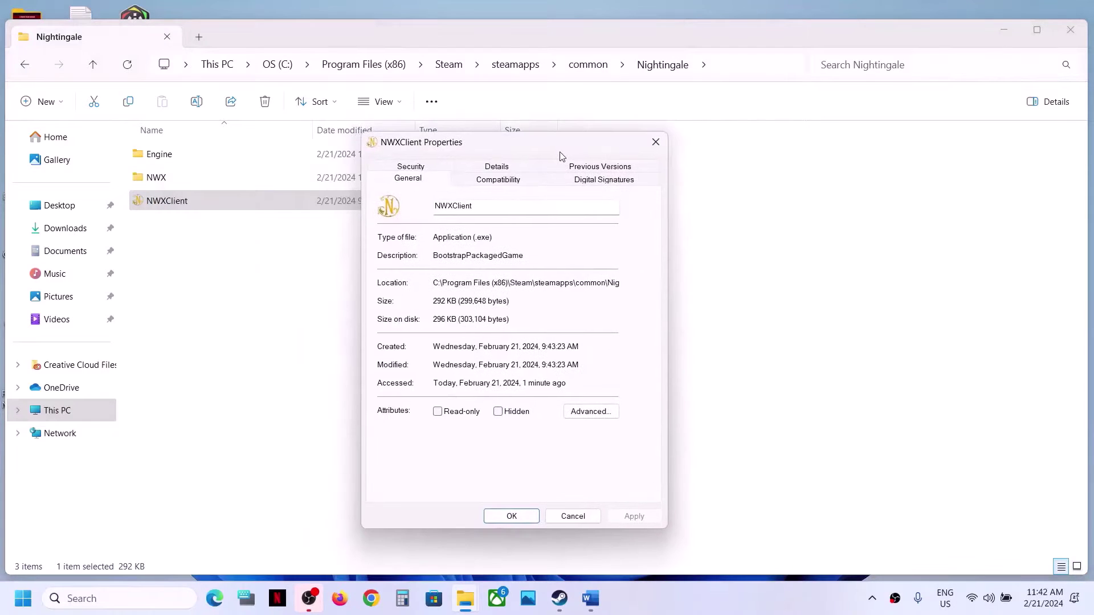
{"action": "left_click", "coordinate": [497, 180]}
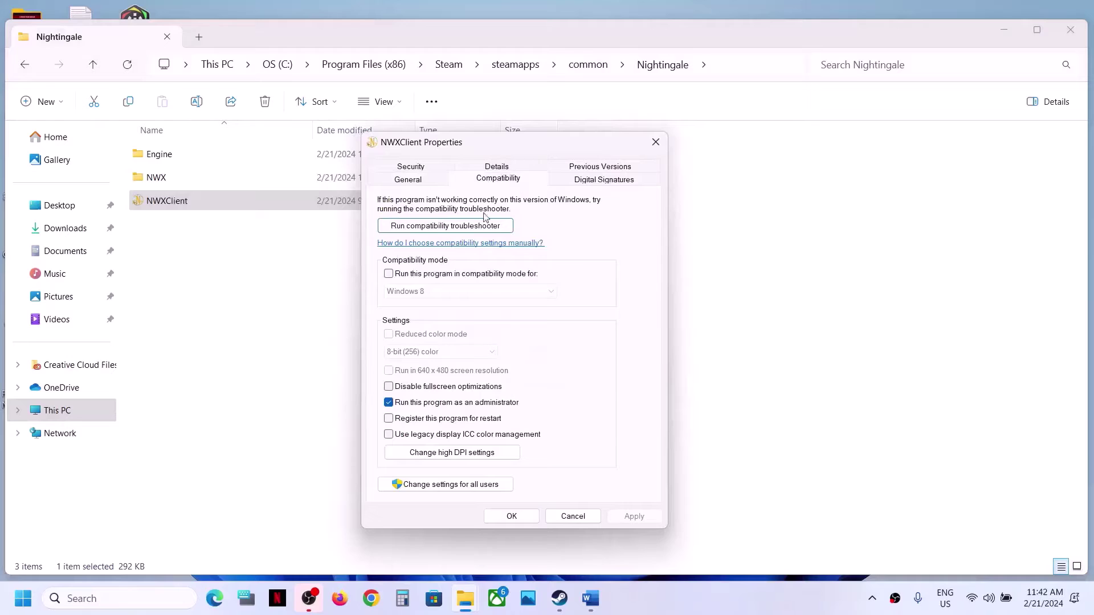
{"action": "left_click", "coordinate": [388, 275]}
{"action": "left_click", "coordinate": [421, 294]}
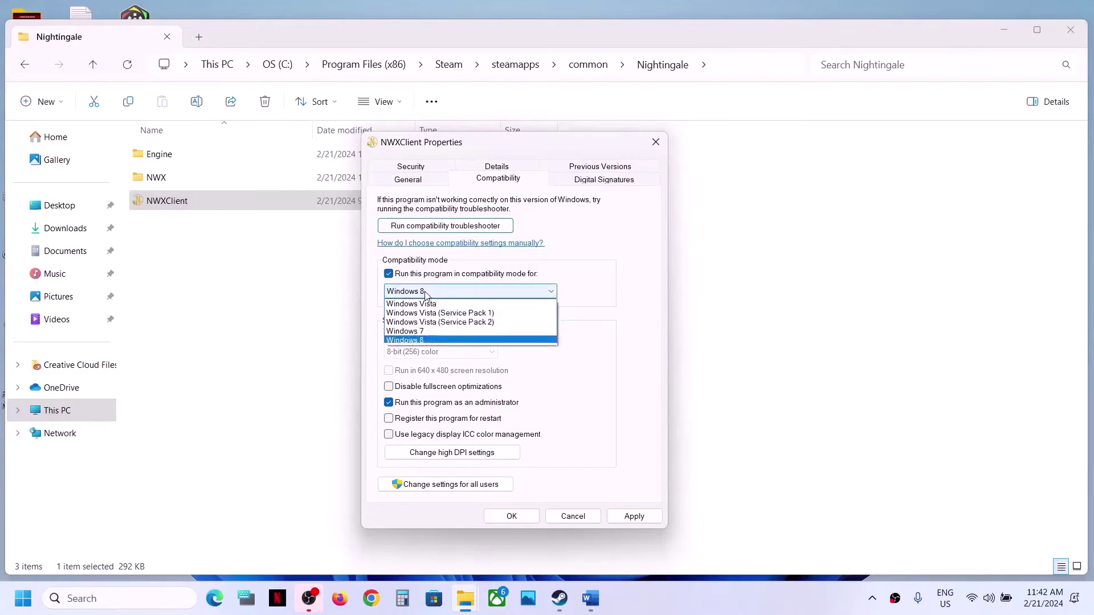
{"action": "left_click", "coordinate": [425, 340]}
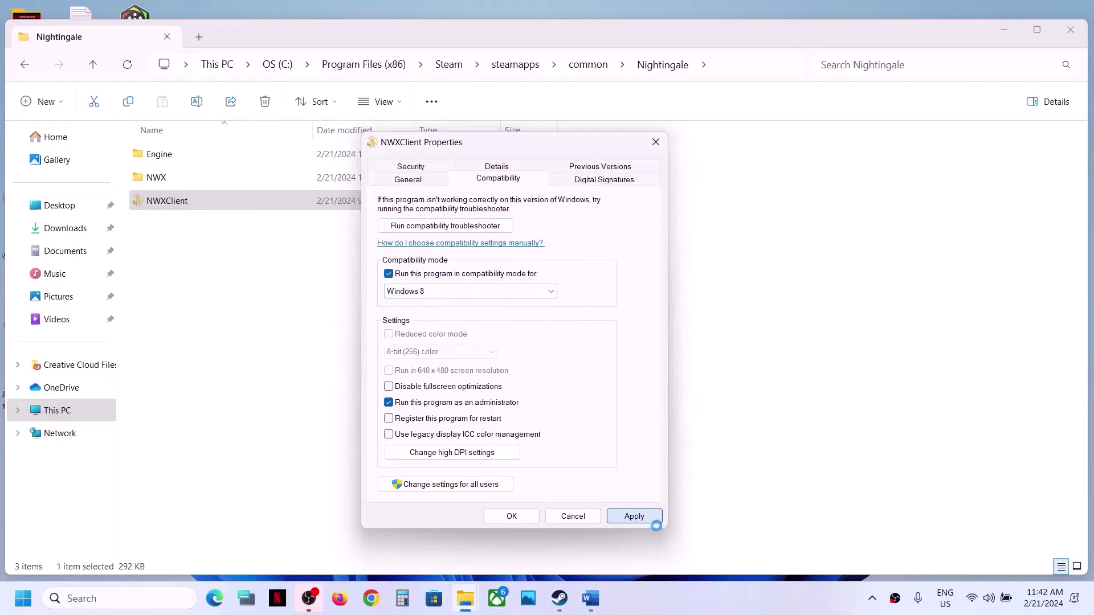
{"action": "left_click", "coordinate": [633, 516]}
{"action": "left_click", "coordinate": [512, 516]}
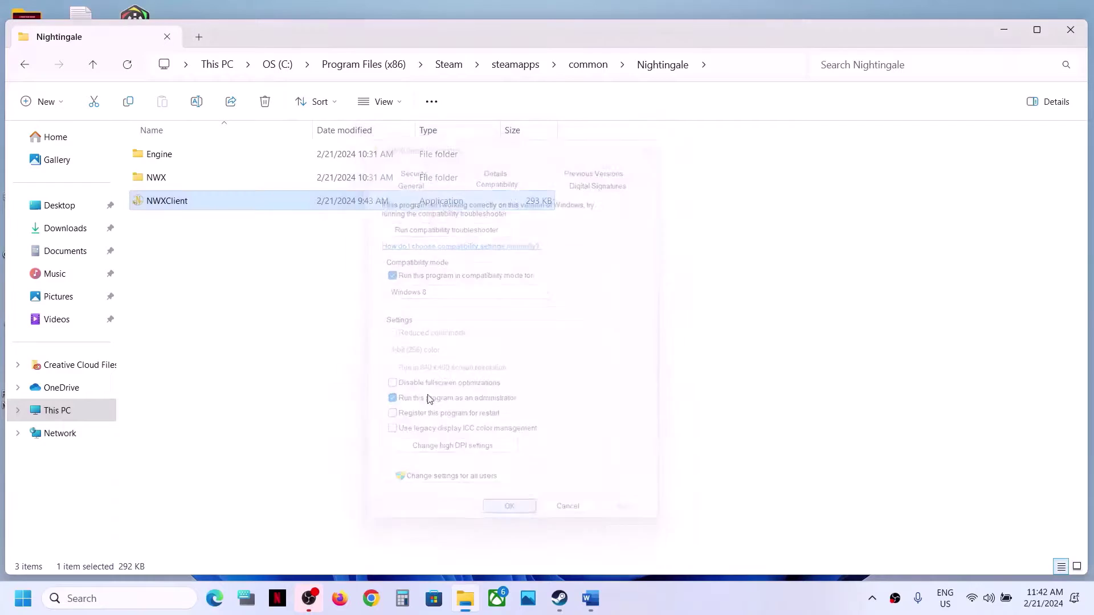
Switch the NWXClient application's compatibility mode to Windows 7 and save the change
{"action": "right_click", "coordinate": [202, 198]}
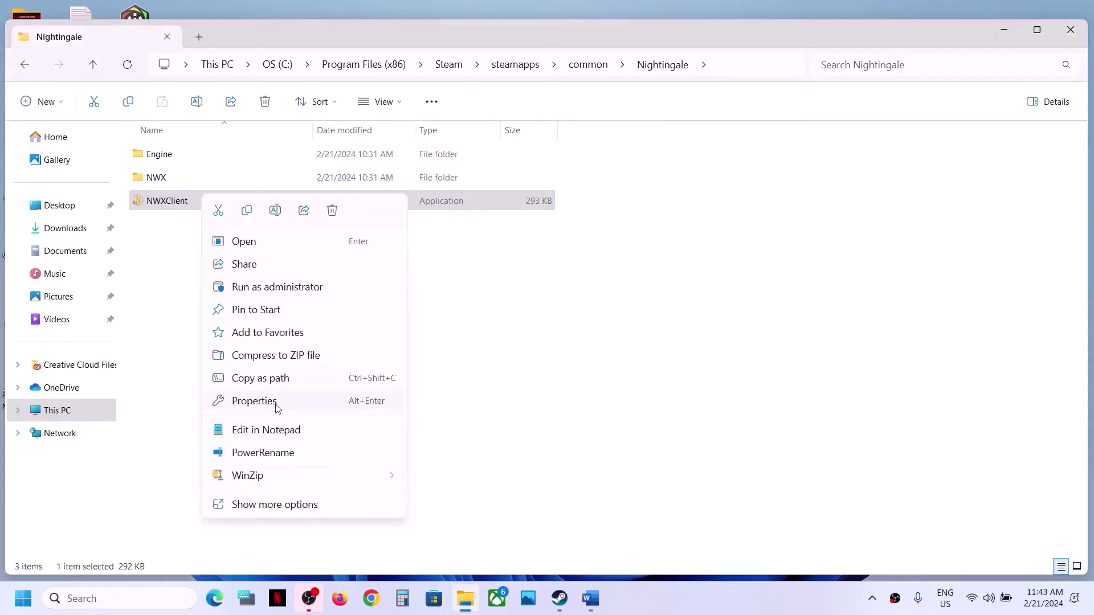
{"action": "left_click", "coordinate": [276, 406]}
{"action": "left_click", "coordinate": [357, 229]}
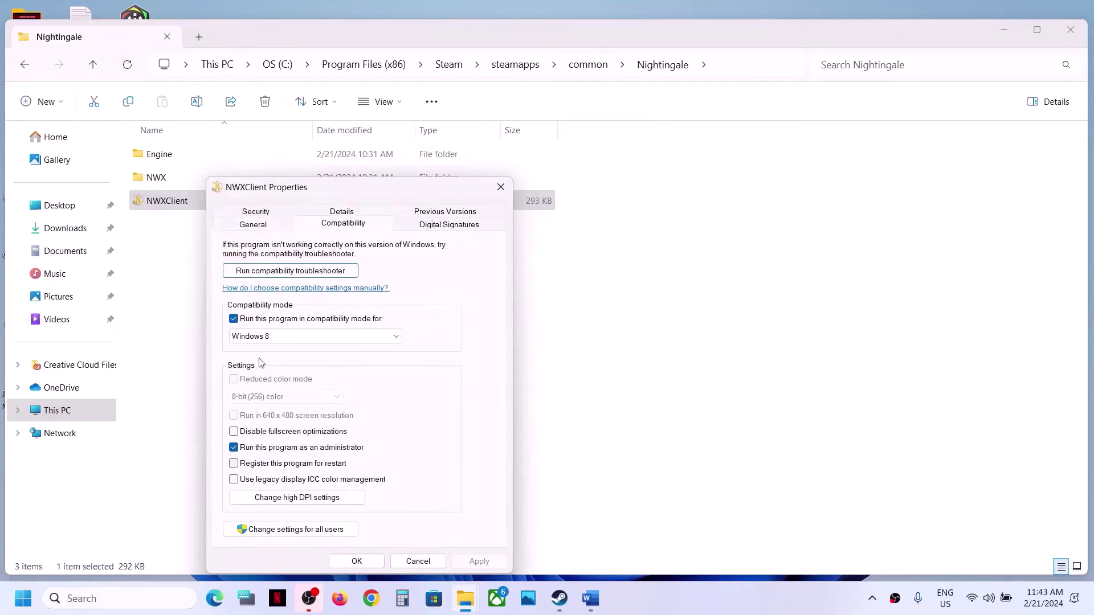
{"action": "left_click", "coordinate": [258, 336]}
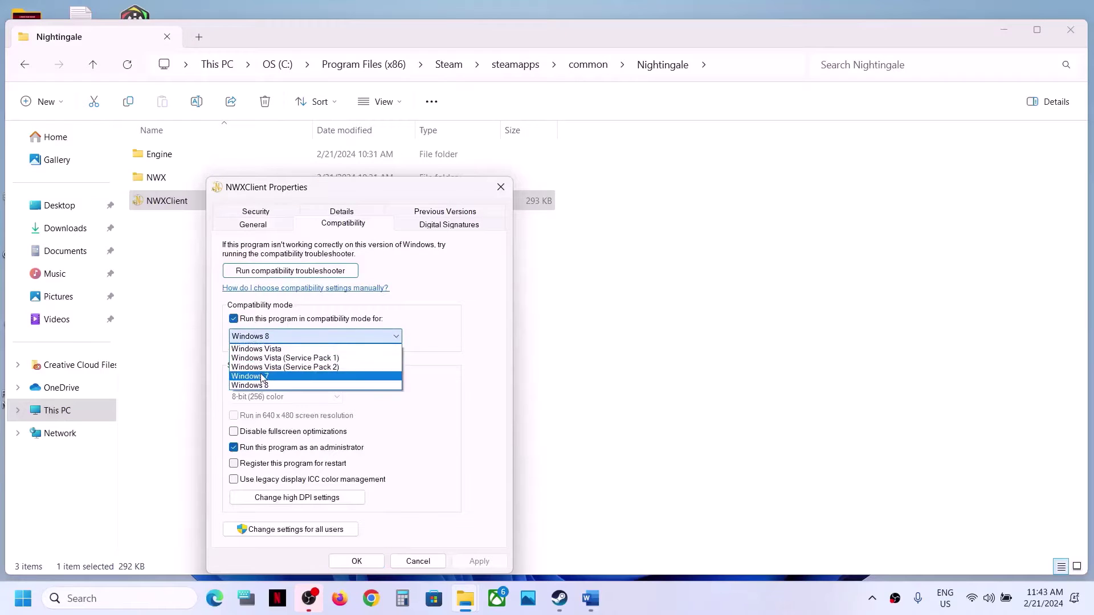
{"action": "left_click", "coordinate": [262, 376]}
{"action": "left_click", "coordinate": [479, 561]}
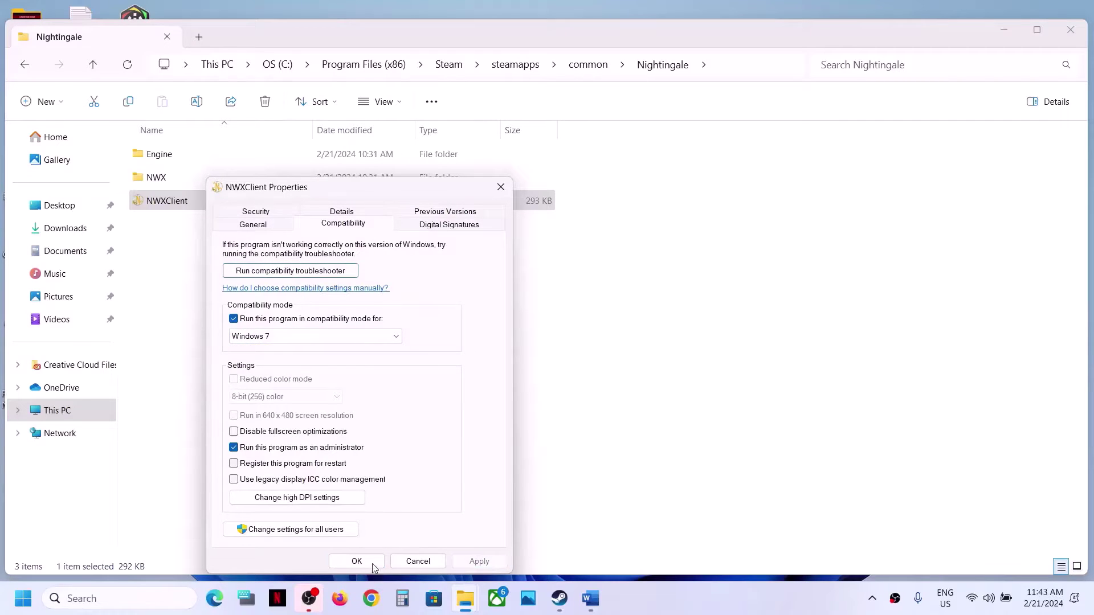
{"action": "left_click", "coordinate": [356, 561]}
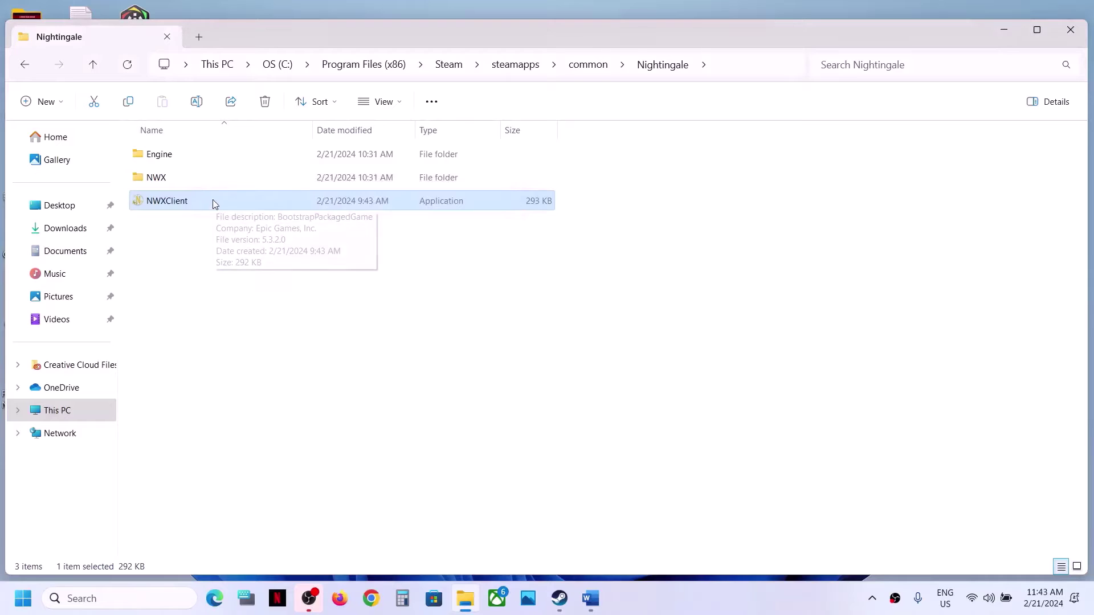
Disable fullscreen optimizations for the NWXClient application in its compatibility properties and save the change
{"action": "right_click", "coordinate": [213, 199]}
{"action": "left_click", "coordinate": [287, 402]}
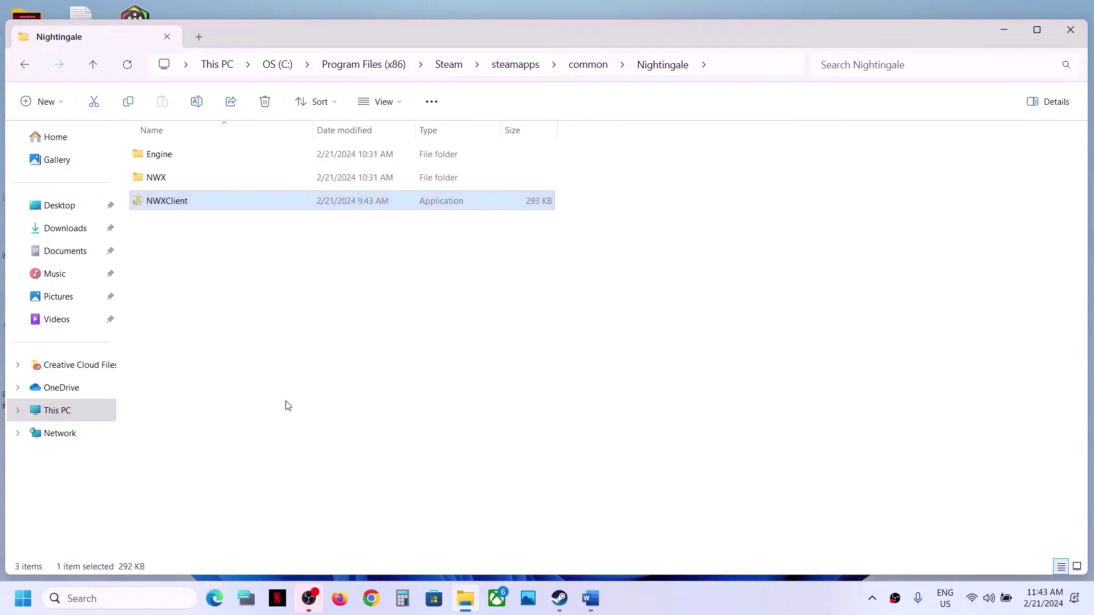
{"action": "left_click", "coordinate": [341, 225]}
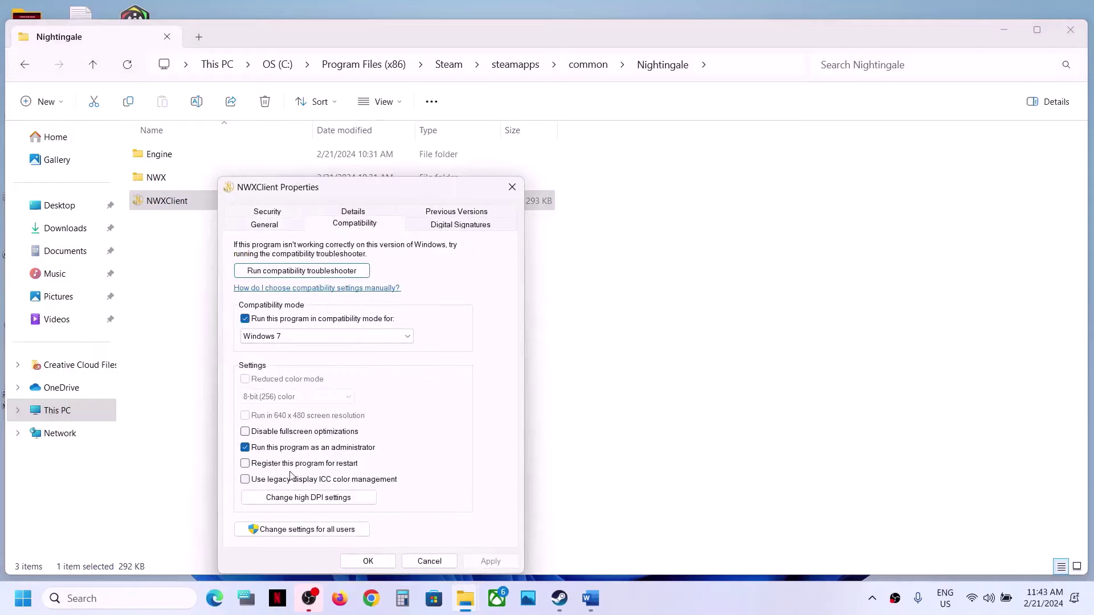
{"action": "left_click", "coordinate": [245, 432]}
{"action": "left_click", "coordinate": [490, 560]}
{"action": "left_click", "coordinate": [379, 563]}
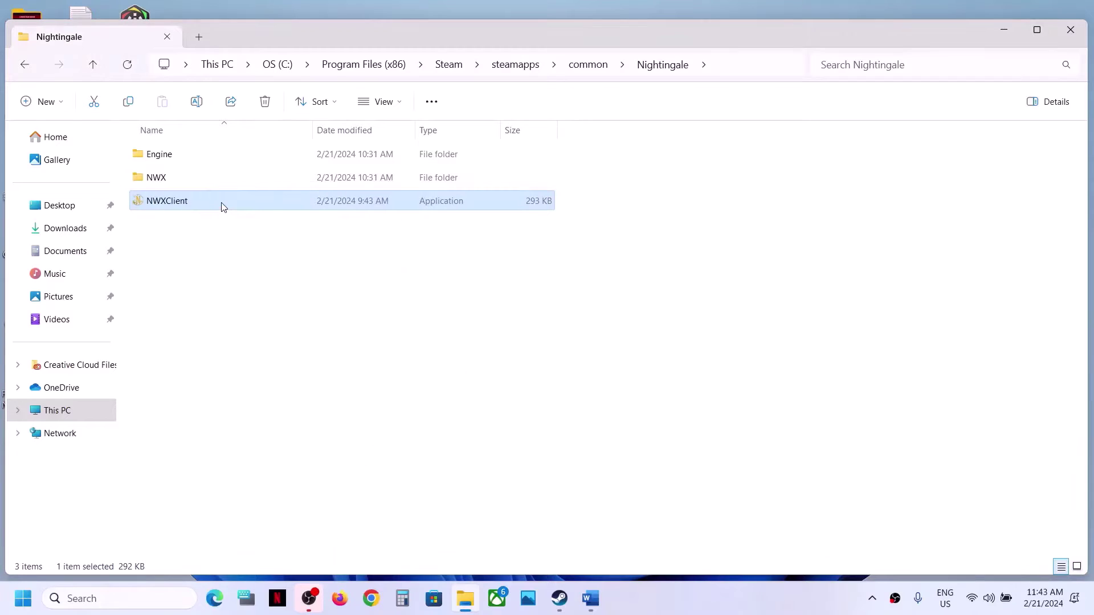
Open the Win64 folder inside NWX > Binaries of the Nightingale installation folder
{"action": "left_click", "coordinate": [181, 177]}
{"action": "double_click", "coordinate": [182, 177]}
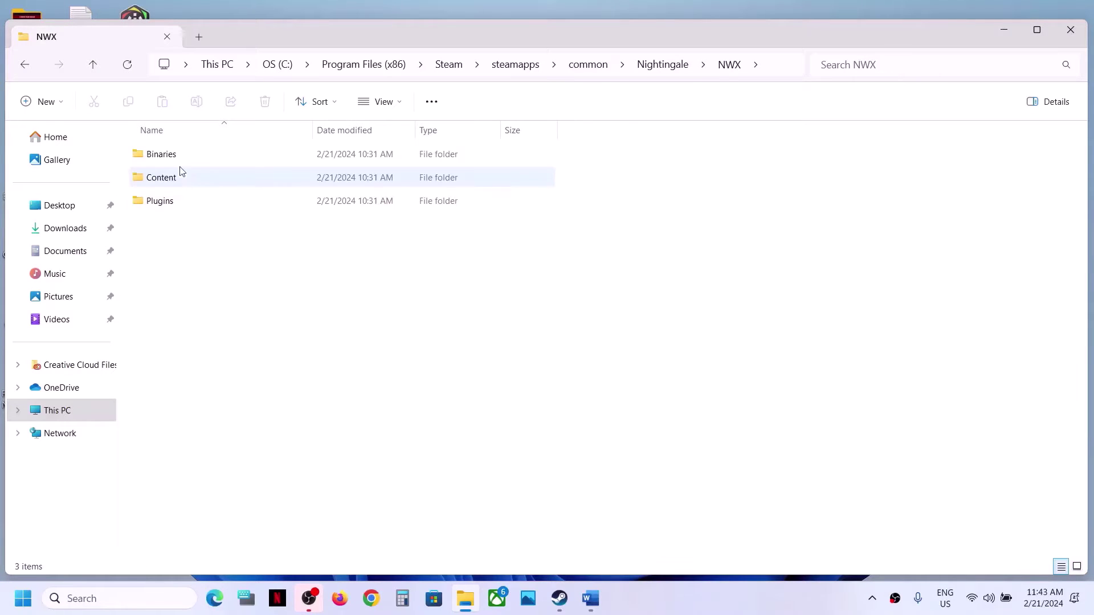
{"action": "double_click", "coordinate": [178, 164]}
{"action": "double_click", "coordinate": [179, 165]}
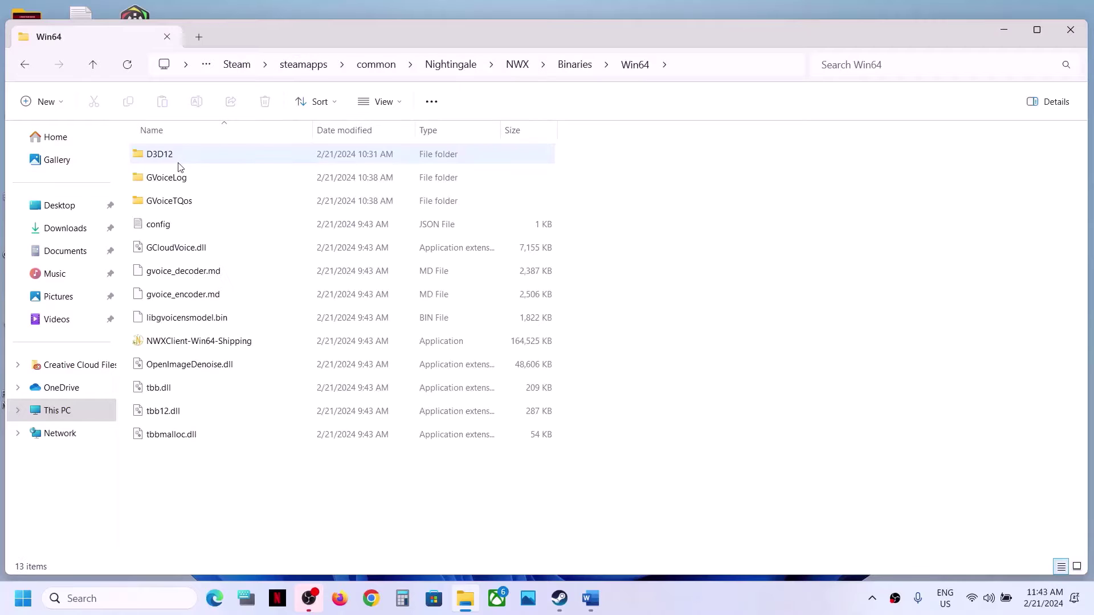
Set the NWXClient-Win64-Shipping application to run in compatibility mode for Windows 8 and apply it
{"action": "left_click", "coordinate": [184, 340]}
{"action": "right_click", "coordinate": [184, 340]}
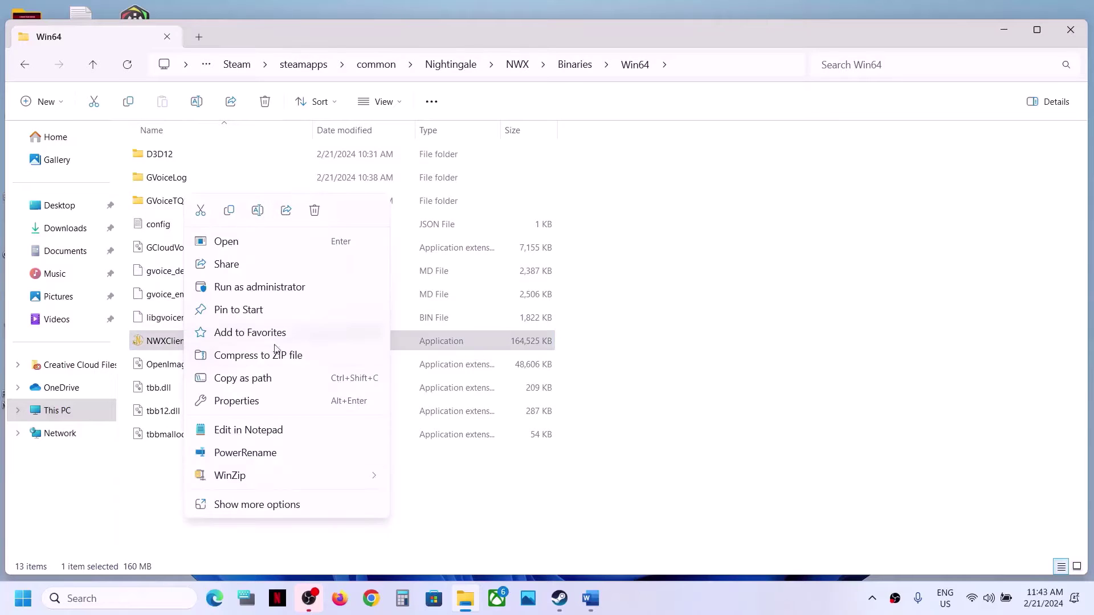
{"action": "left_click", "coordinate": [248, 405]}
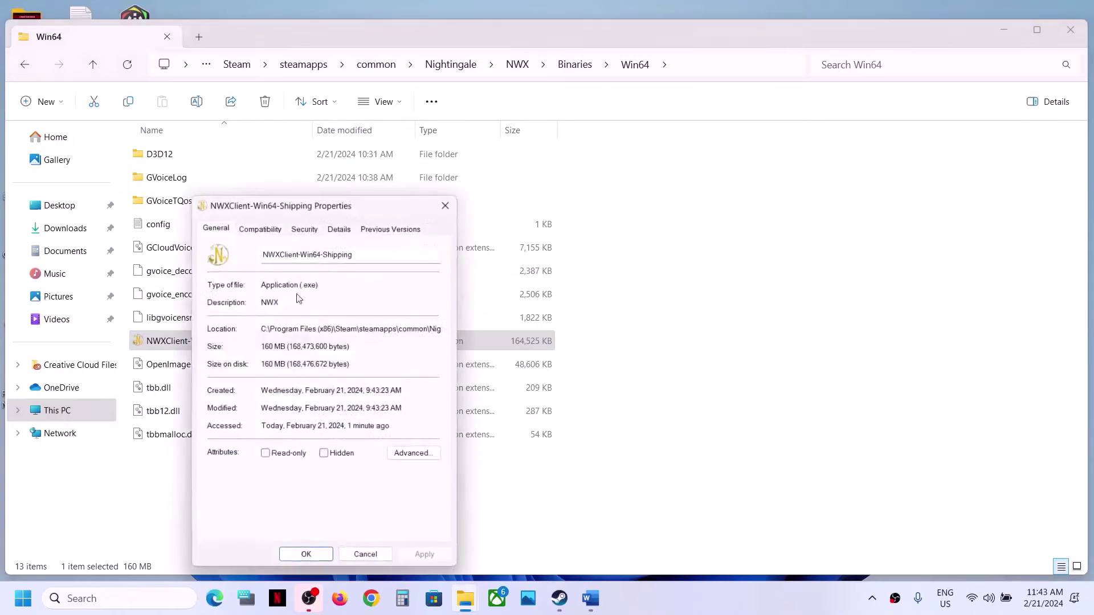
{"action": "left_click", "coordinate": [268, 229]}
{"action": "left_click", "coordinate": [216, 319]}
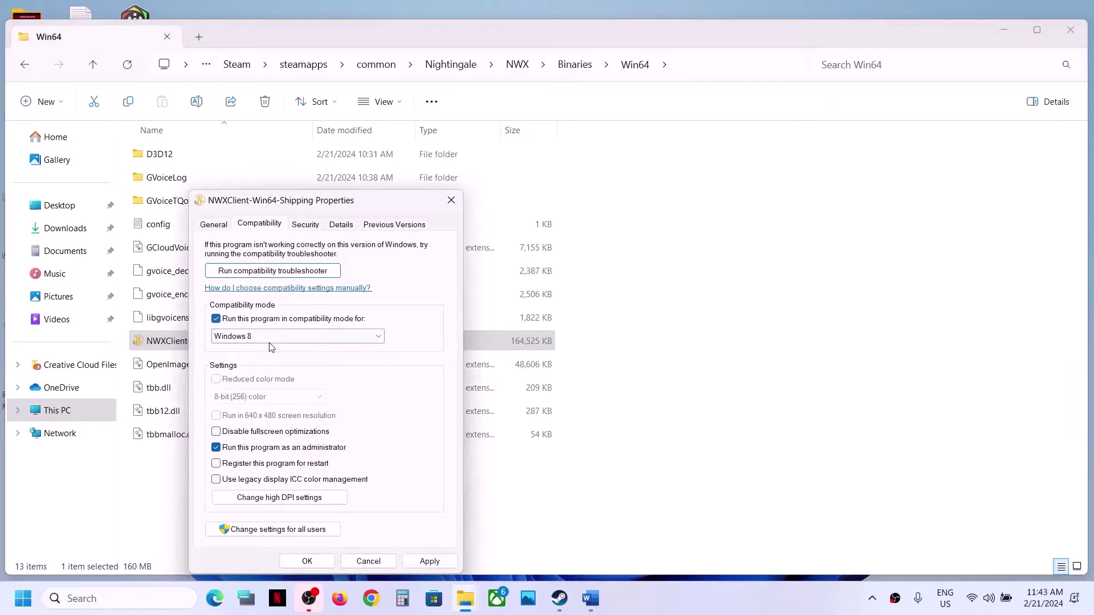
{"action": "left_click", "coordinate": [428, 561]}
Switch NWXClient-Win64-Shipping to Windows 7 compatibility mode, disable its fullscreen optimizations and save the properties
{"action": "left_click", "coordinate": [283, 337]}
{"action": "left_click", "coordinate": [249, 377]}
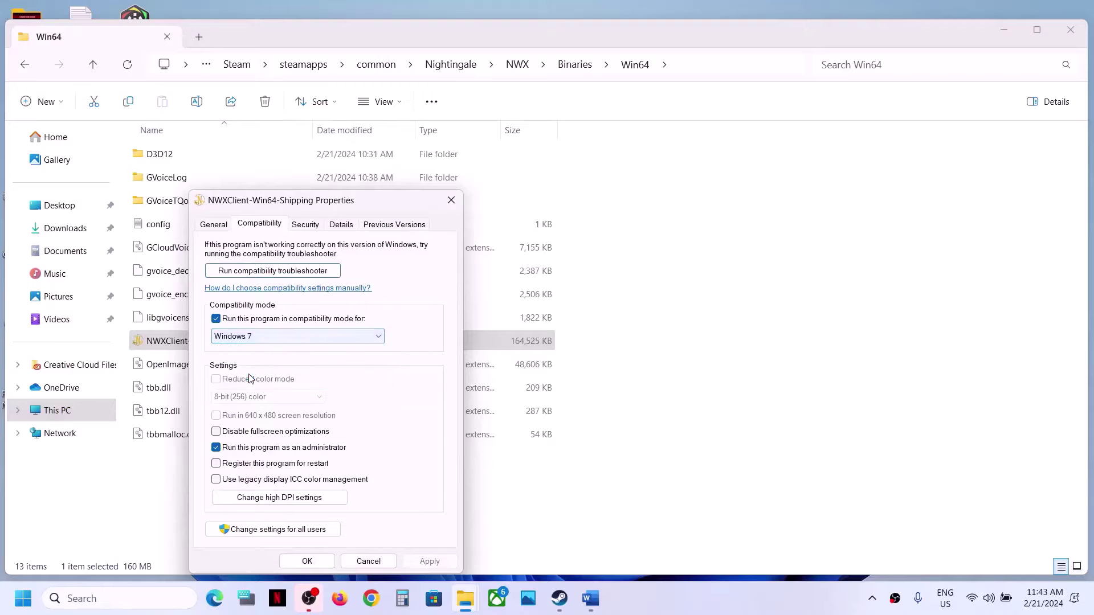
{"action": "left_click", "coordinate": [428, 560]}
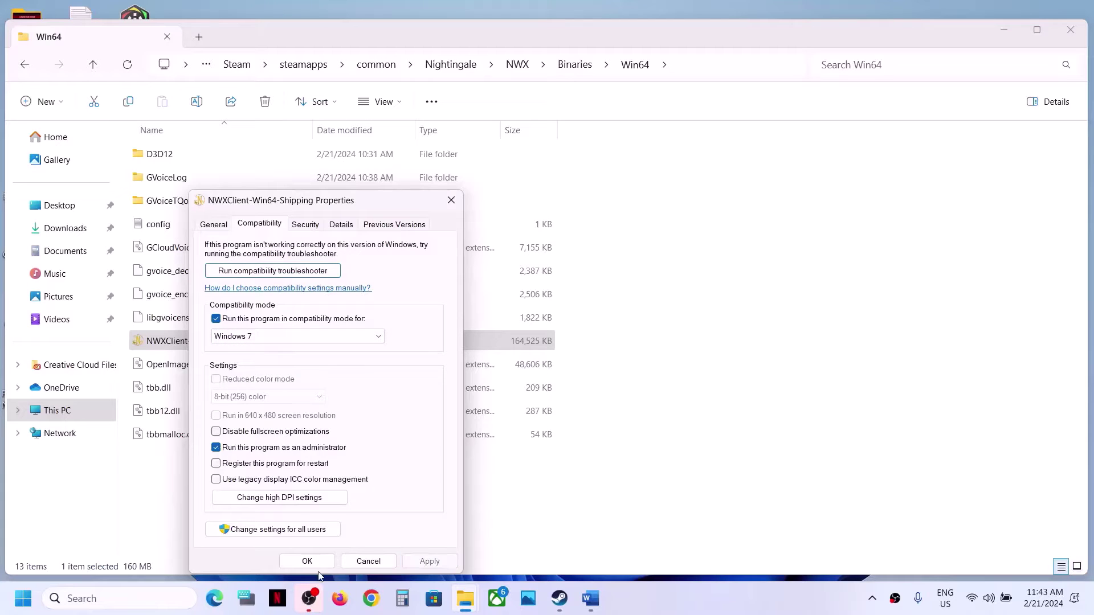
{"action": "left_click", "coordinate": [216, 432]}
{"action": "left_click", "coordinate": [318, 561]}
Check the step 2 advice in the Word notes and return to the Win64 folder in File Explorer
{"action": "left_click", "coordinate": [589, 599]}
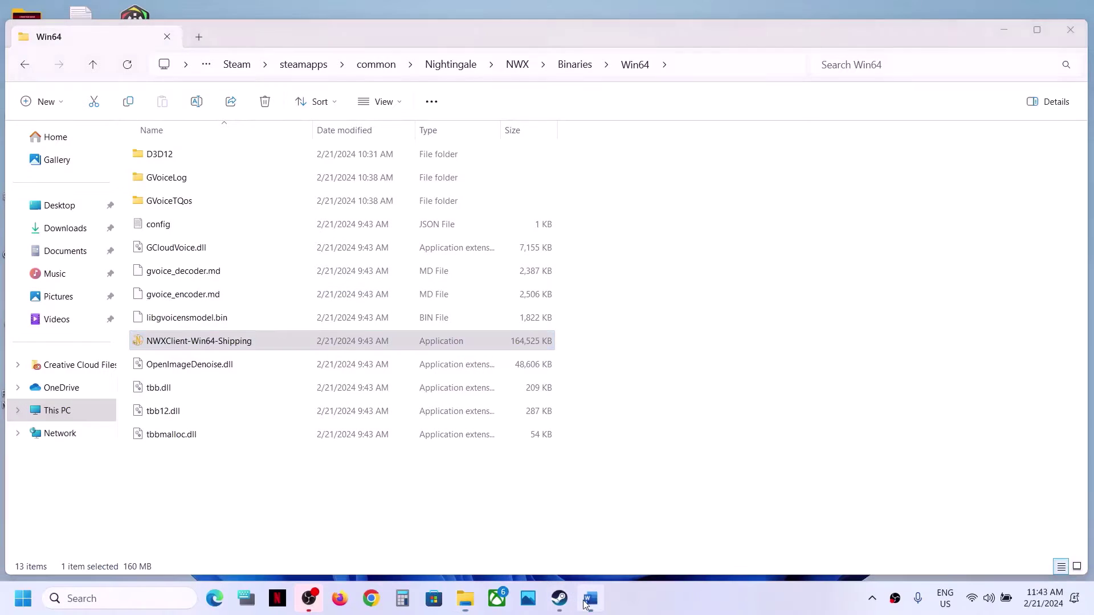
{"action": "left_click", "coordinate": [1001, 32]}
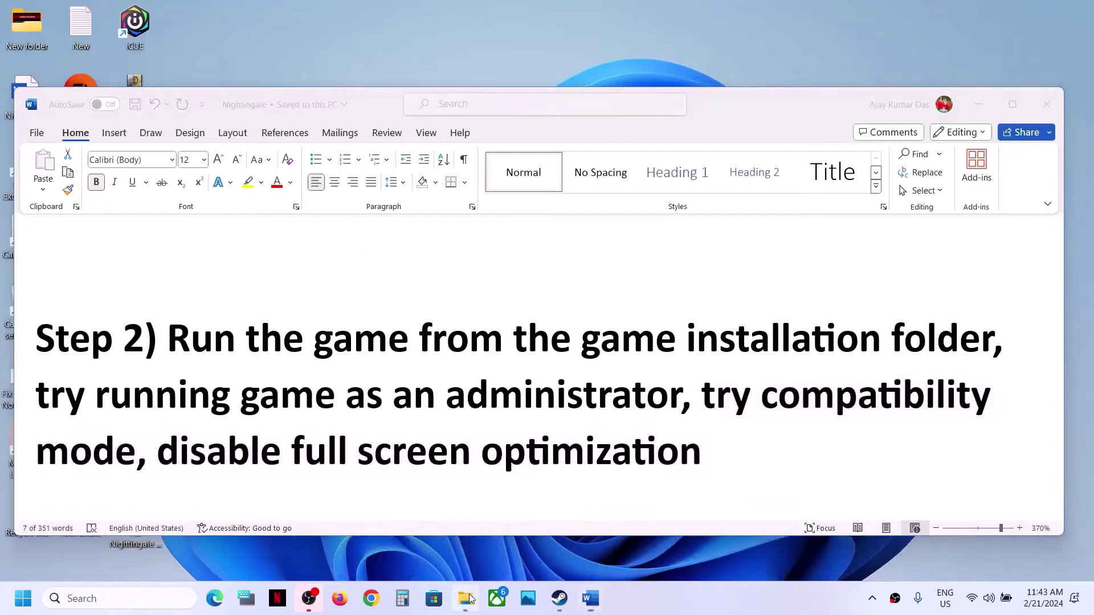
{"action": "left_click", "coordinate": [465, 598]}
Turn off compatibility mode, Disable fullscreen optimizations and Run this program as an administrator for NWXClient-Win64-Shipping, and save
{"action": "right_click", "coordinate": [181, 341]}
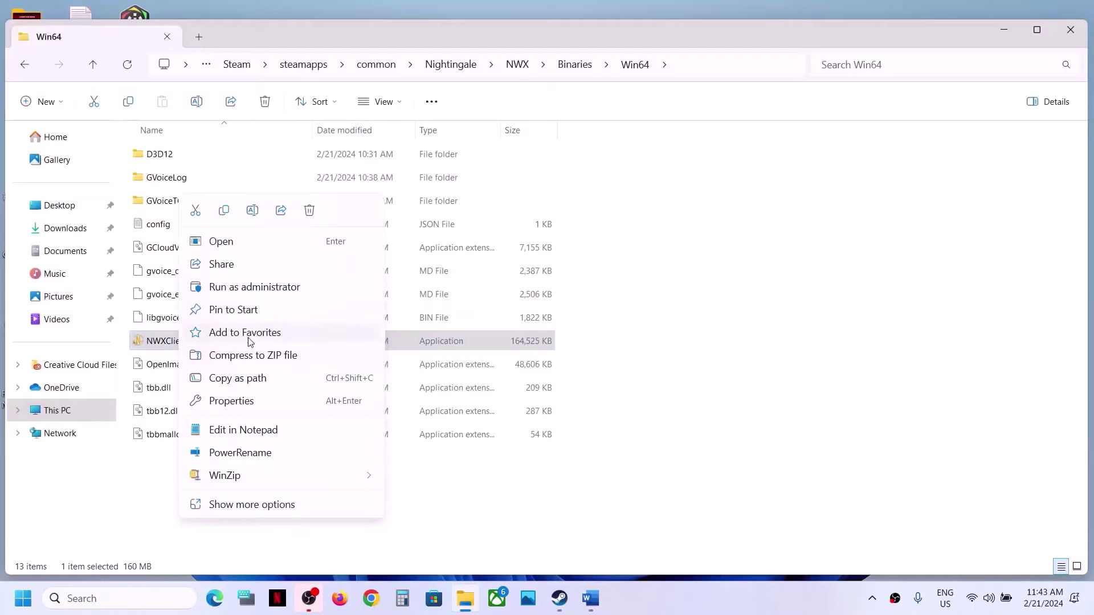
{"action": "left_click", "coordinate": [234, 401]}
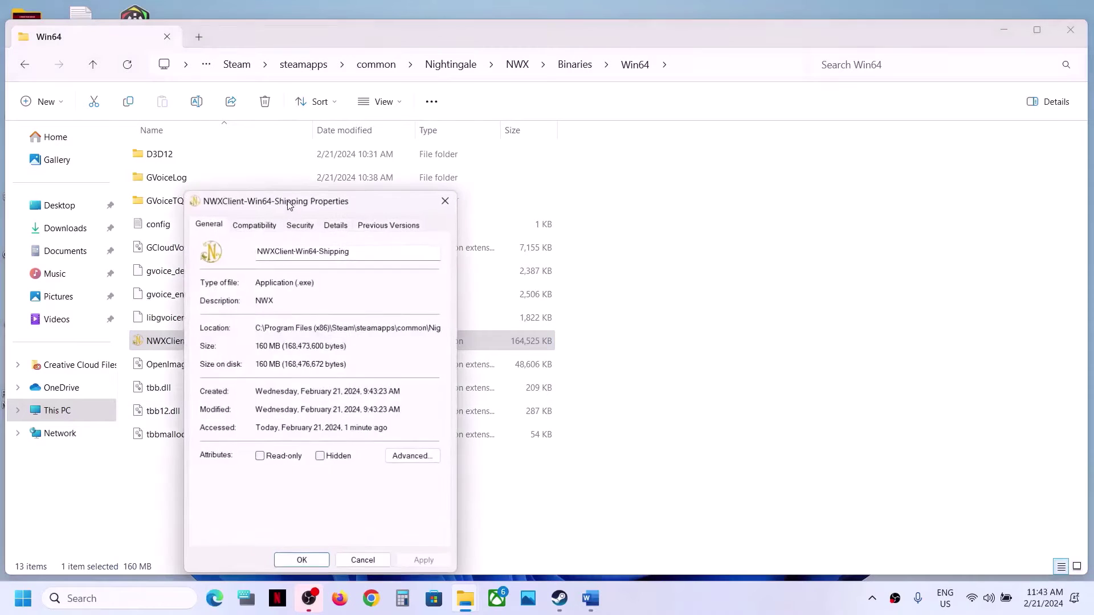
{"action": "left_click", "coordinate": [255, 225]}
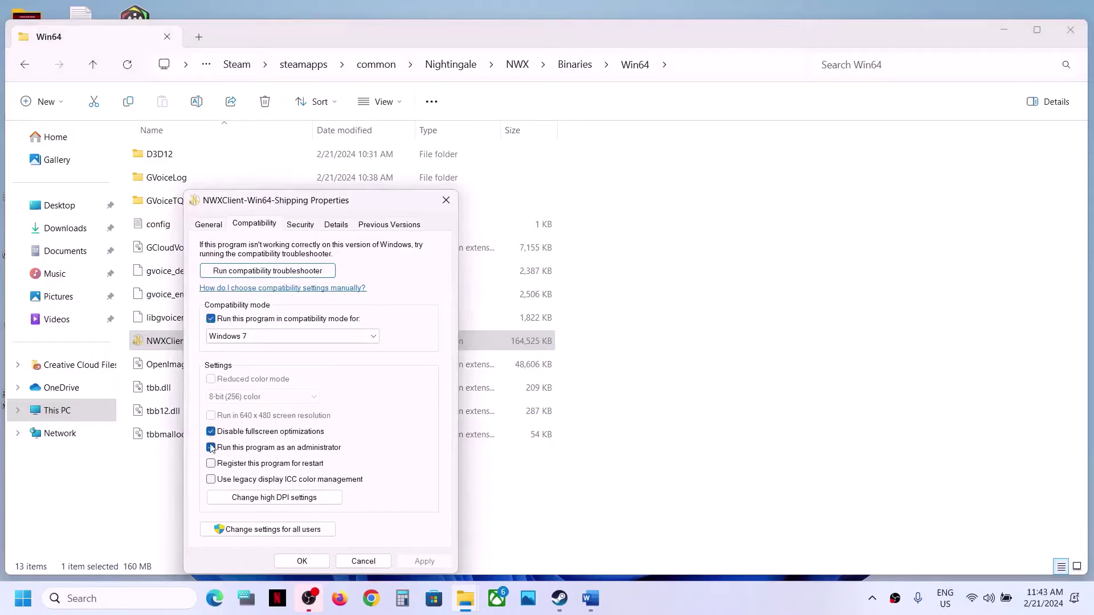
{"action": "left_click", "coordinate": [218, 320]}
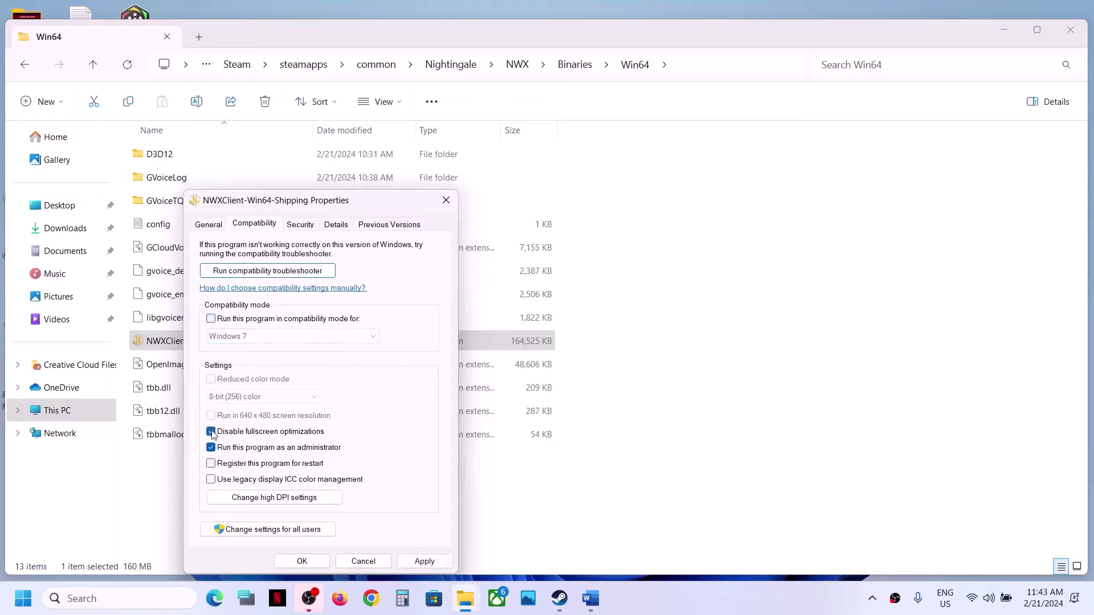
{"action": "left_click", "coordinate": [212, 433]}
{"action": "left_click", "coordinate": [212, 448]}
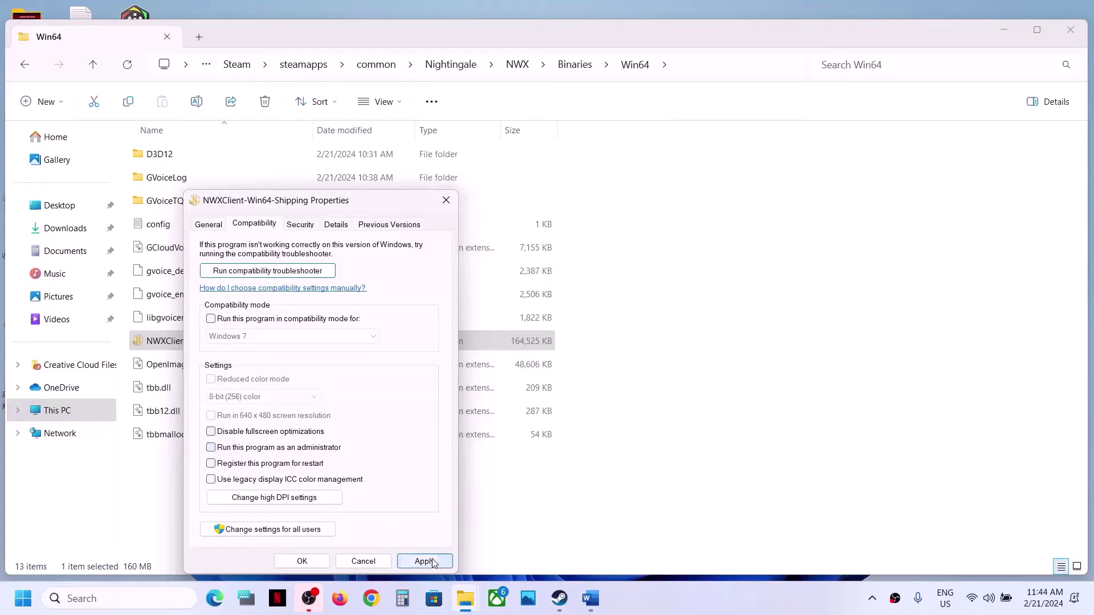
{"action": "left_click", "coordinate": [425, 561]}
{"action": "left_click", "coordinate": [302, 561]}
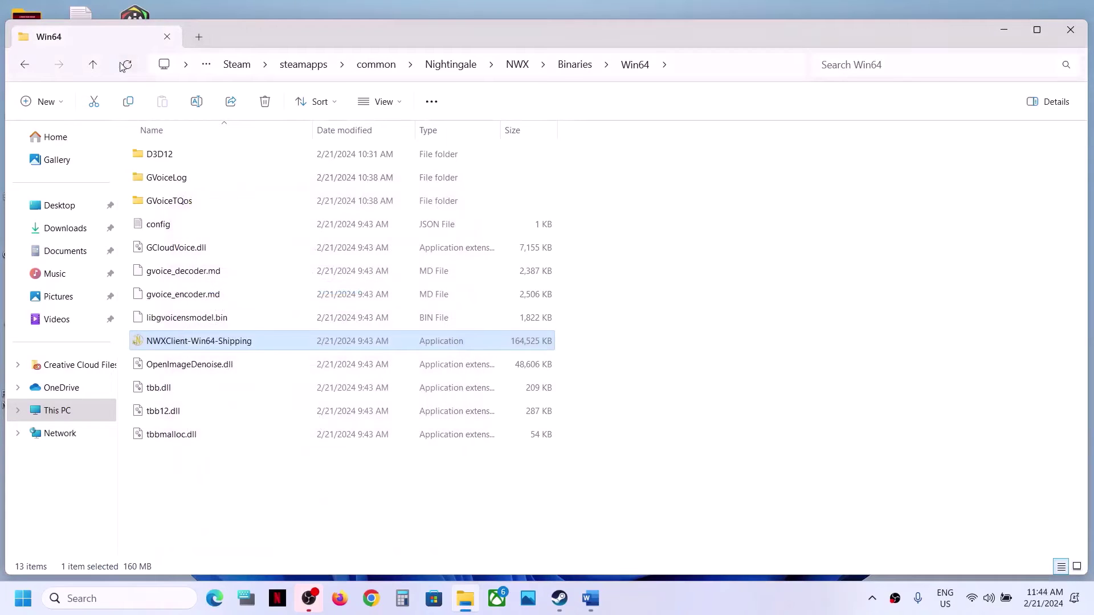
Go back up from the Win64 folder to the main Nightingale installation folder
{"action": "left_click", "coordinate": [92, 65]}
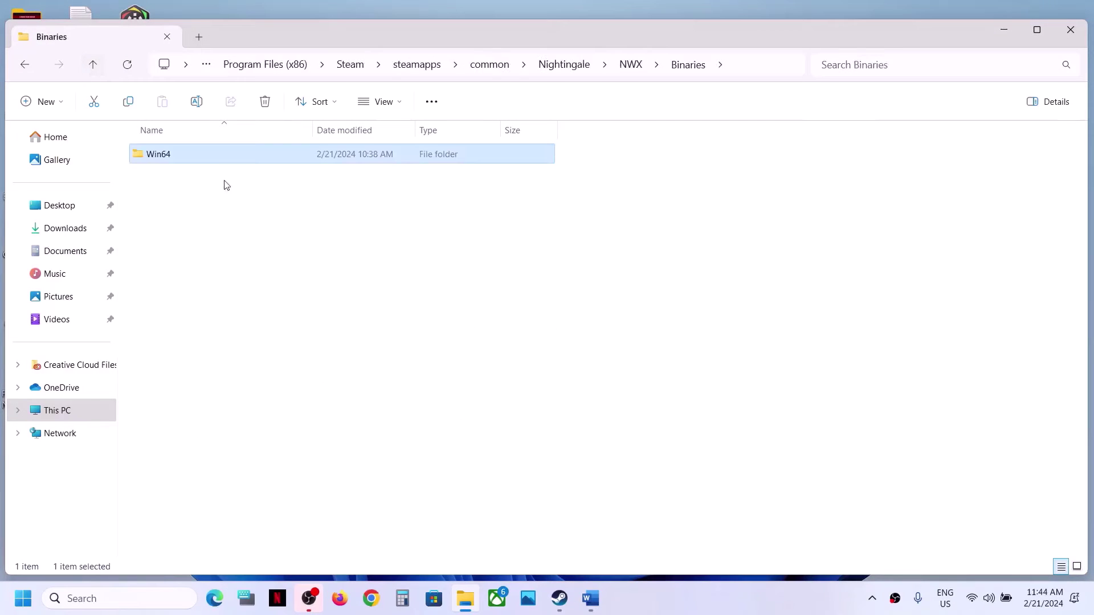
{"action": "left_click", "coordinate": [93, 64]}
{"action": "left_click", "coordinate": [94, 72]}
Turn off compatibility mode, Disable fullscreen optimizations and Run this program as an administrator for NWXClient in the Nightingale folder, and save
{"action": "left_click", "coordinate": [173, 205]}
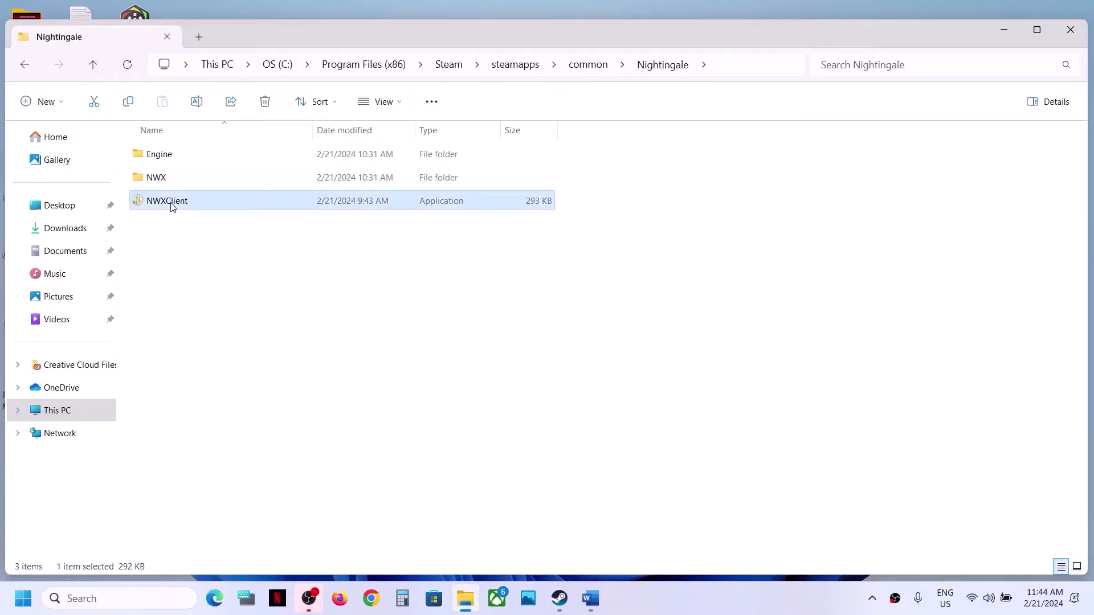
{"action": "right_click", "coordinate": [172, 205]}
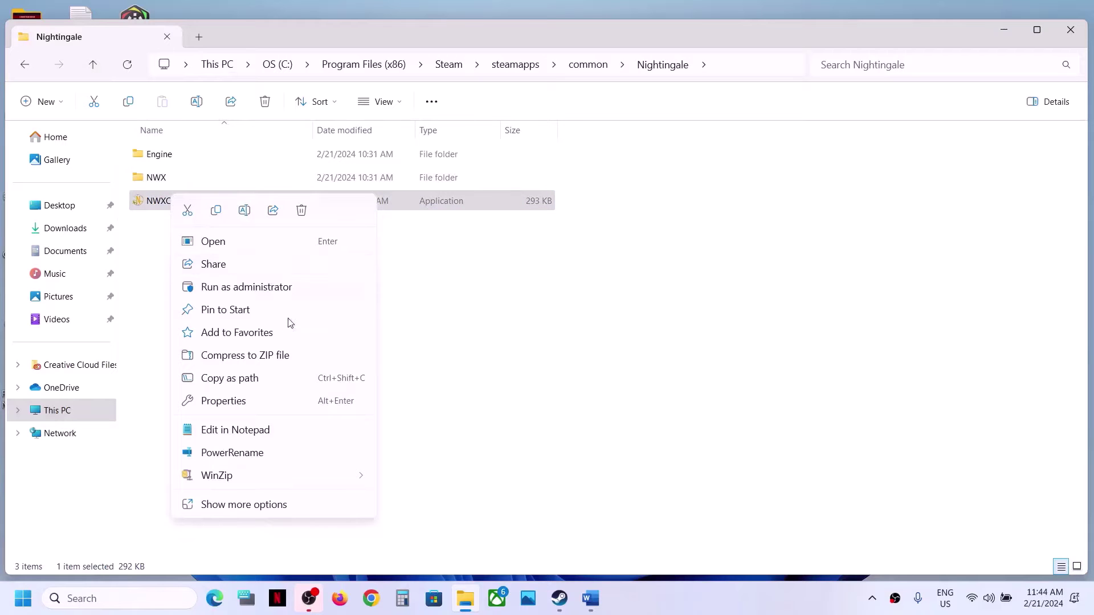
{"action": "left_click", "coordinate": [244, 403]}
{"action": "left_click", "coordinate": [303, 228]}
{"action": "left_click", "coordinate": [203, 318]}
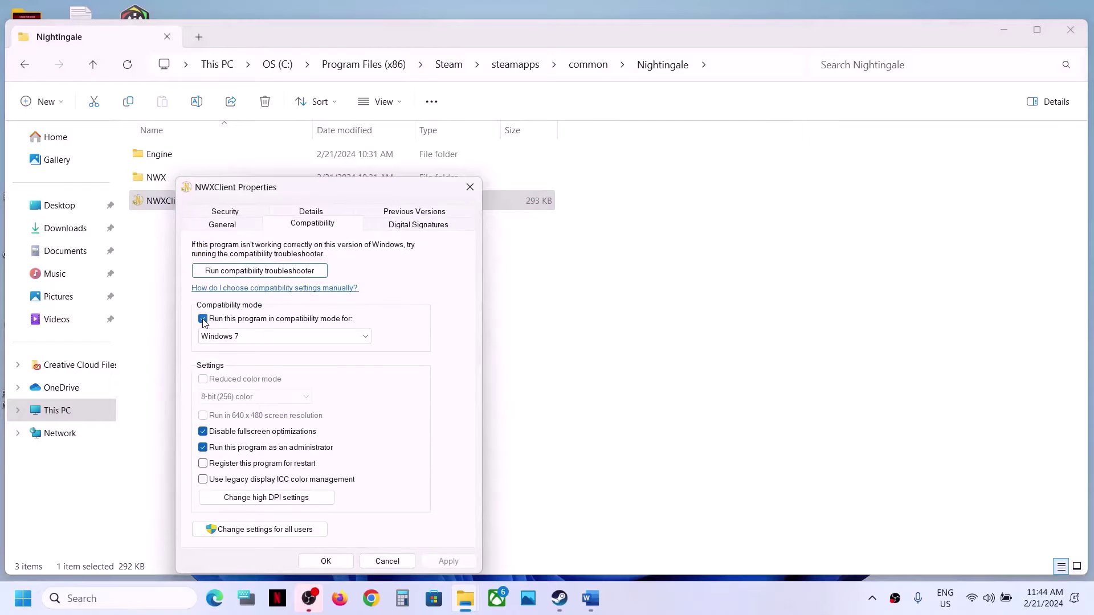
{"action": "left_click", "coordinate": [204, 432]}
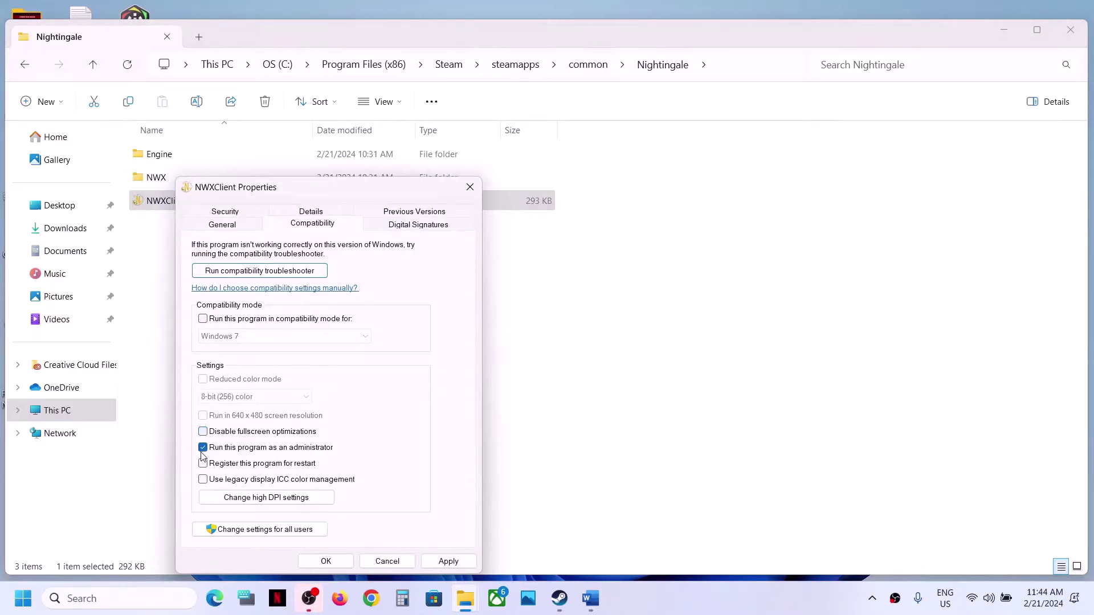
{"action": "left_click", "coordinate": [447, 562]}
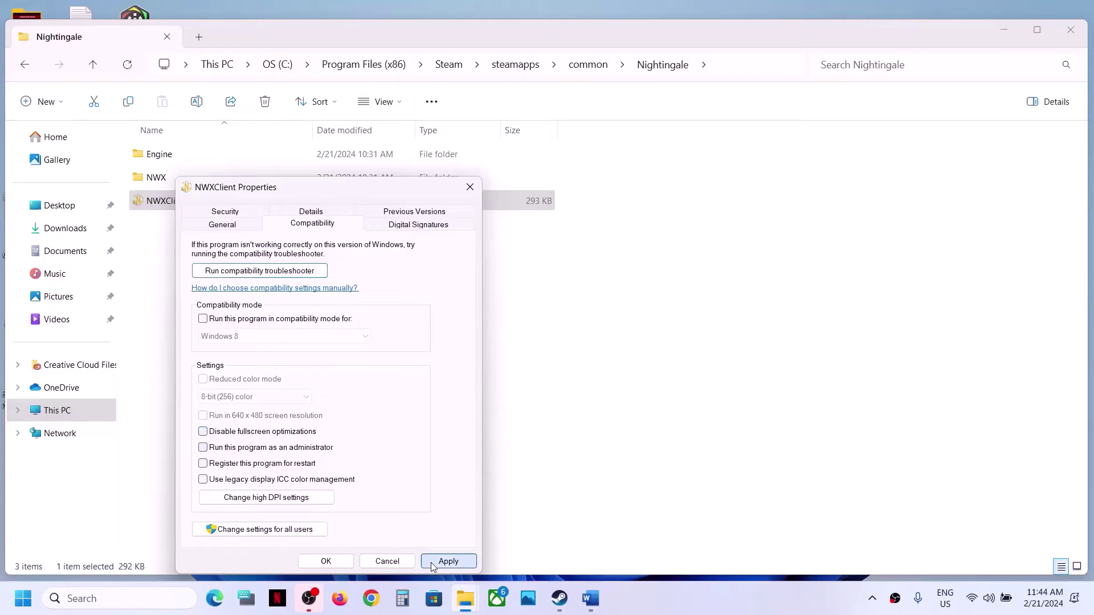
{"action": "left_click", "coordinate": [337, 561]}
Switch to the Word notes and read step 3, highlighting the words "Run Steam"
{"action": "left_click", "coordinate": [590, 598]}
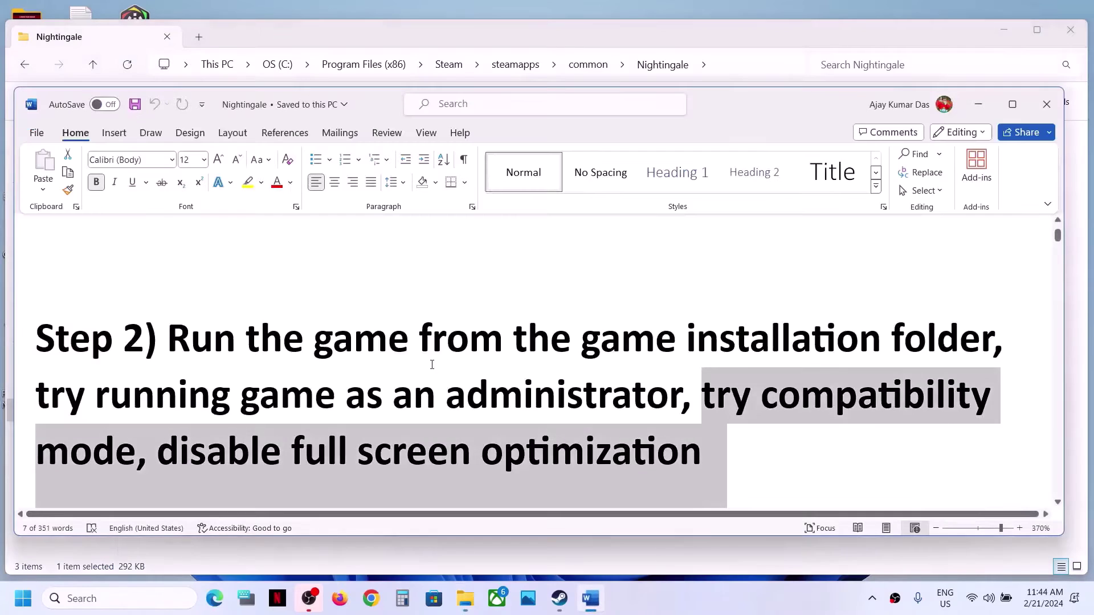
{"action": "scroll", "coordinate": [433, 369], "scroll_direction": "down", "scroll_amount": 1}
{"action": "scroll", "coordinate": [433, 369], "scroll_direction": "down", "scroll_amount": 3}
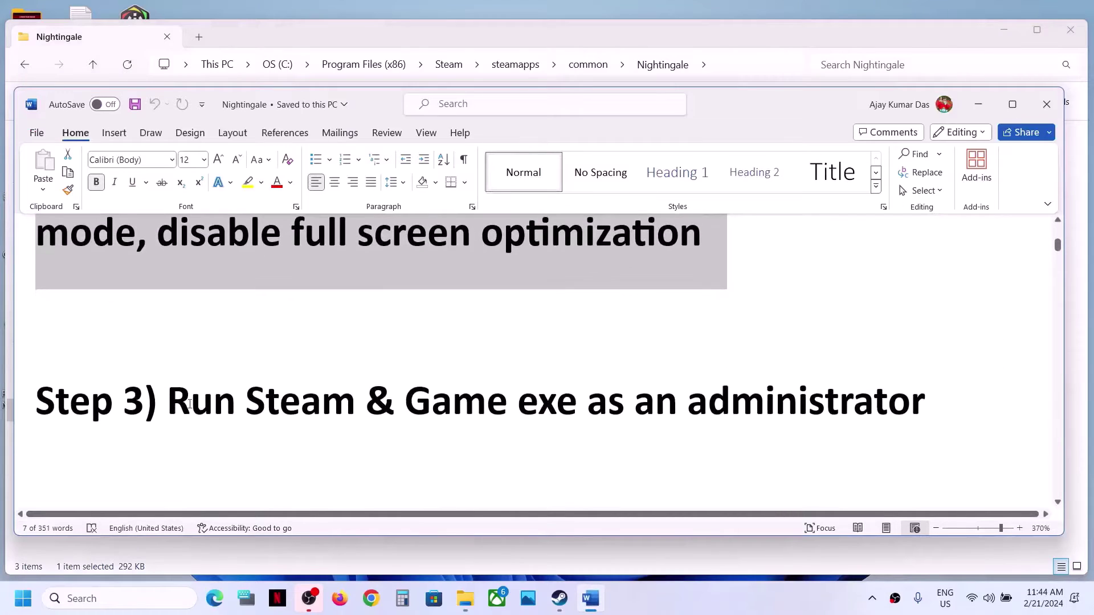
{"action": "left_click_drag", "start_coordinate": [184, 403], "coordinate": [373, 406]}
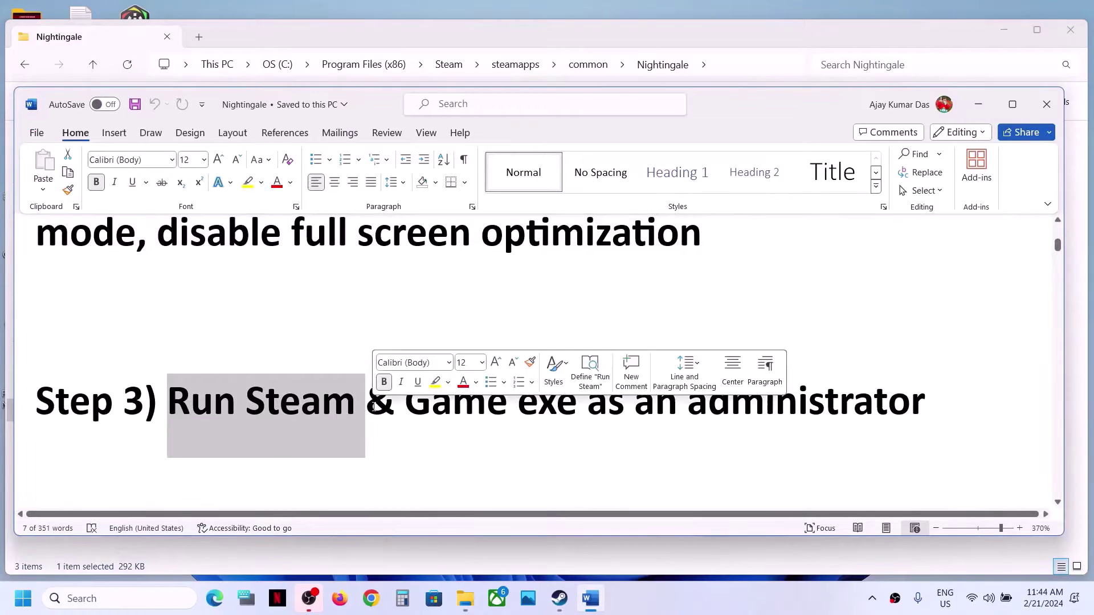
Switch to Steam, search Windows for the Steam app and run it as an administrator
{"action": "left_click", "coordinate": [560, 598]}
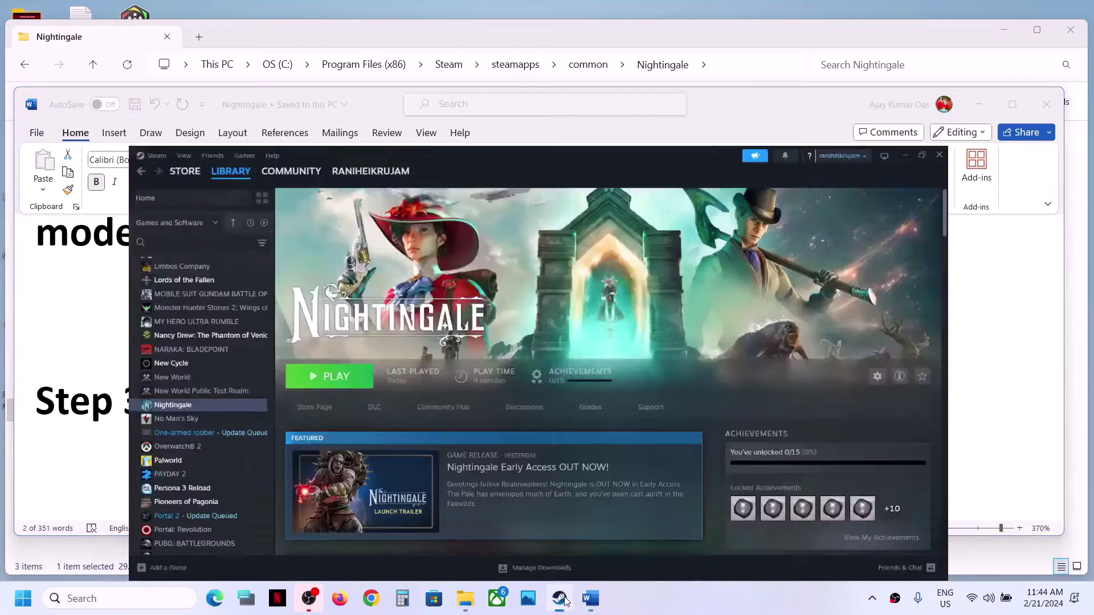
{"action": "left_click", "coordinate": [29, 18]}
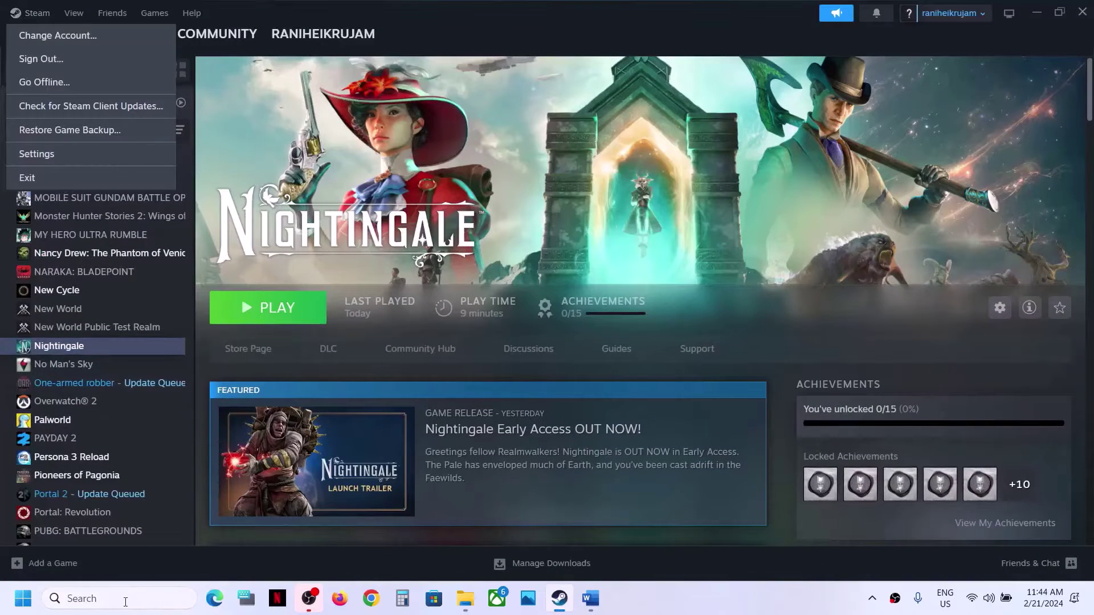
{"action": "left_click", "coordinate": [125, 598]}
{"action": "type", "text": "steam"}
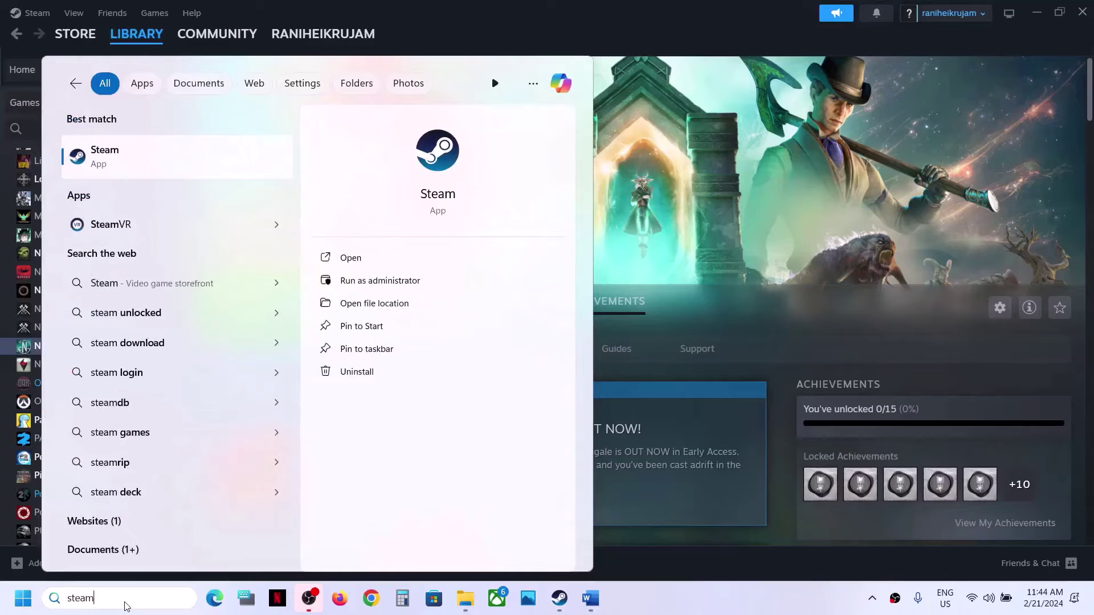
{"action": "right_click", "coordinate": [112, 163]}
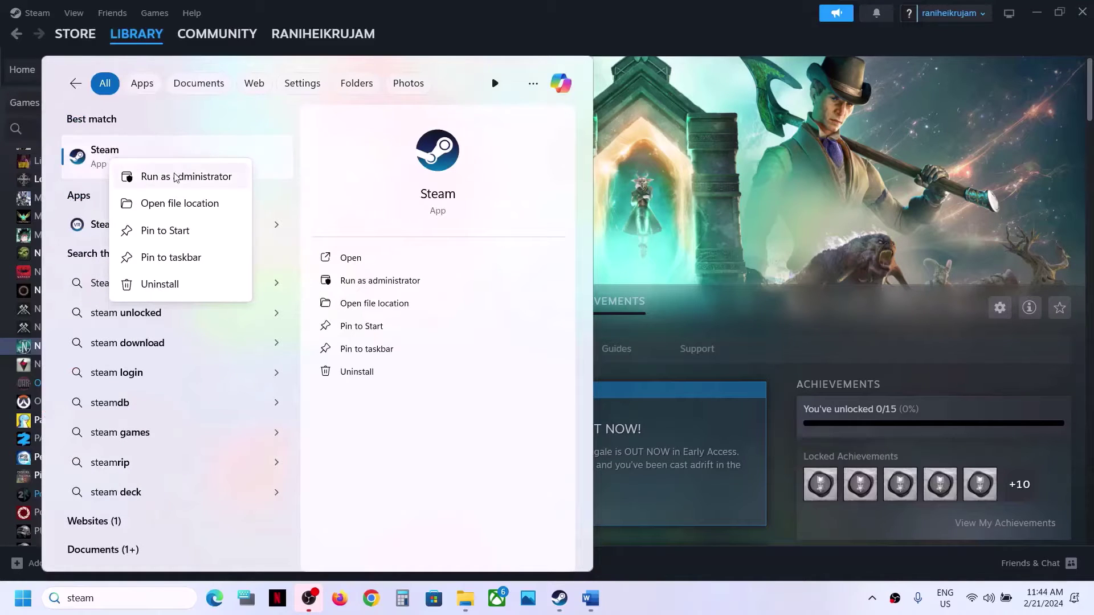
{"action": "left_click", "coordinate": [215, 178]}
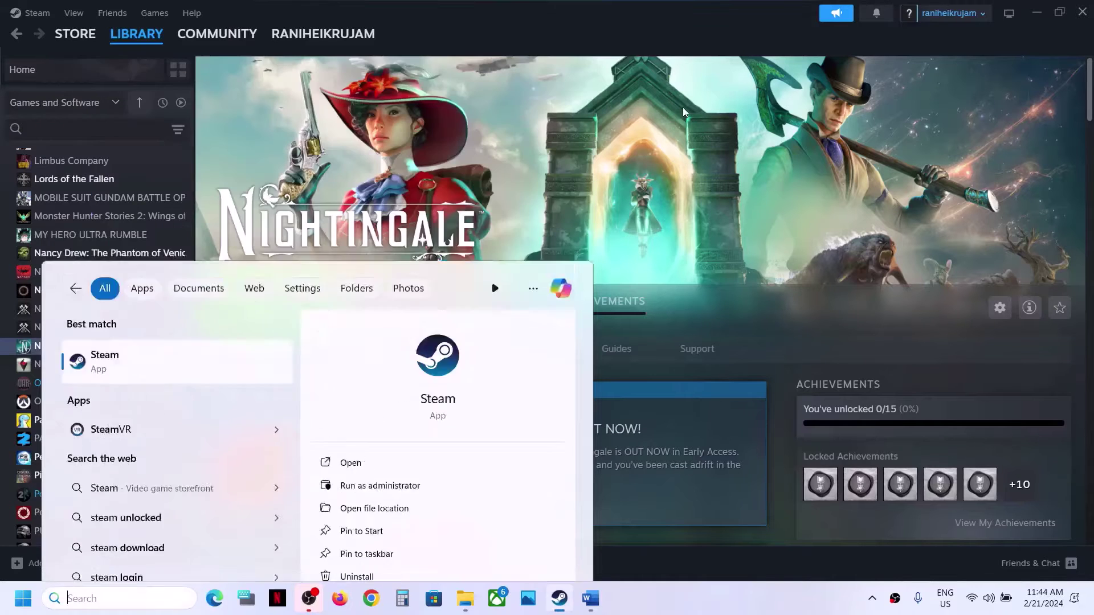
Open Nightingale's local files folder from the Steam library and check the available actions for the NWXClient application
{"action": "right_click", "coordinate": [135, 356]}
{"action": "mouse_move", "coordinate": [188, 437]}
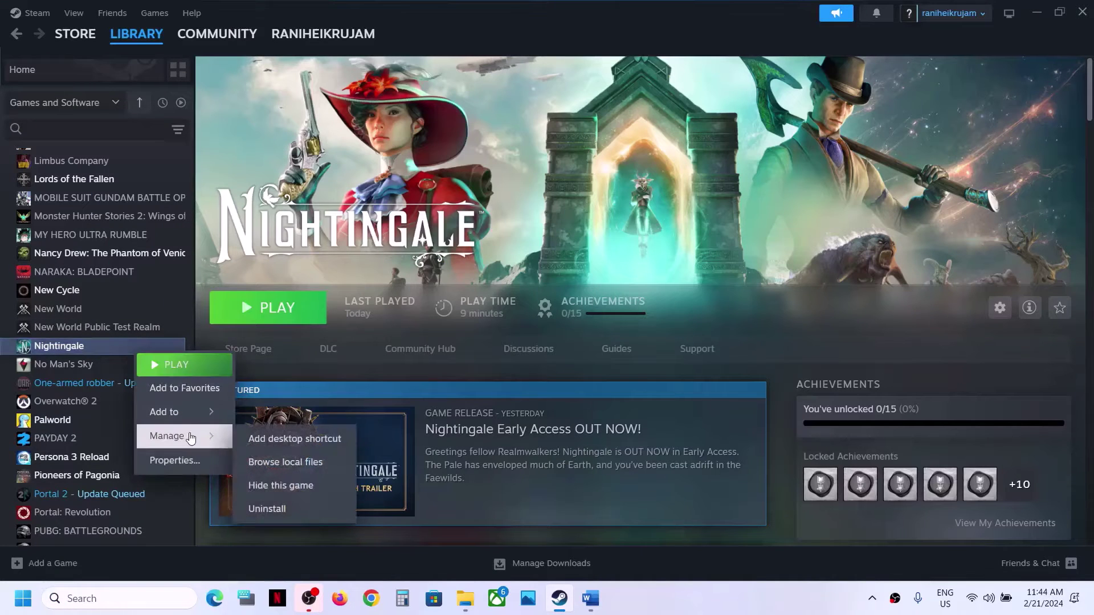
{"action": "left_click", "coordinate": [288, 456]}
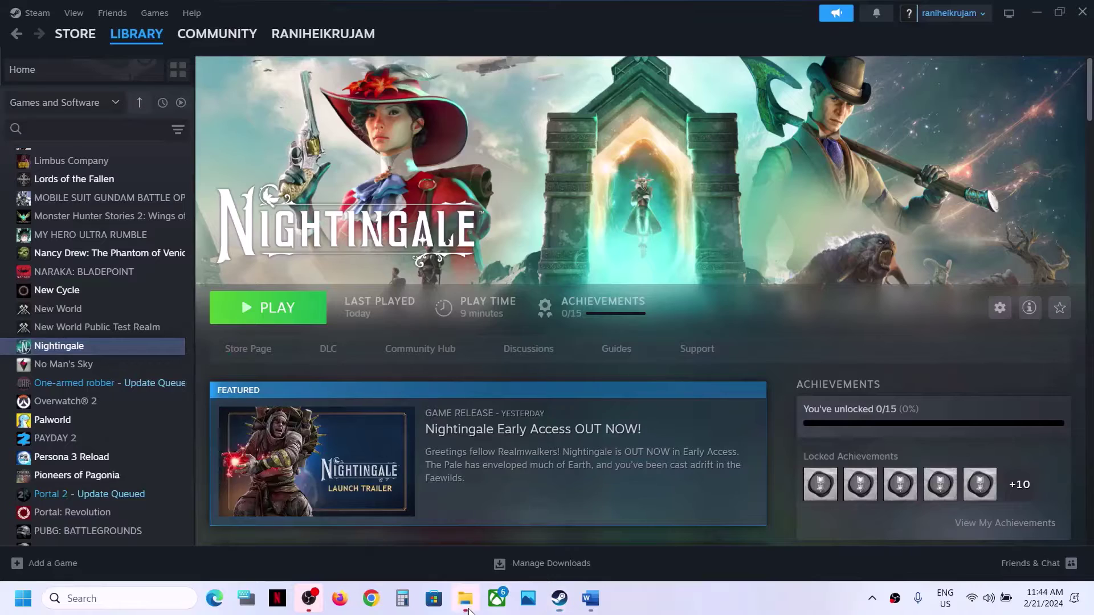
{"action": "left_click", "coordinate": [467, 606]}
{"action": "right_click", "coordinate": [182, 202]}
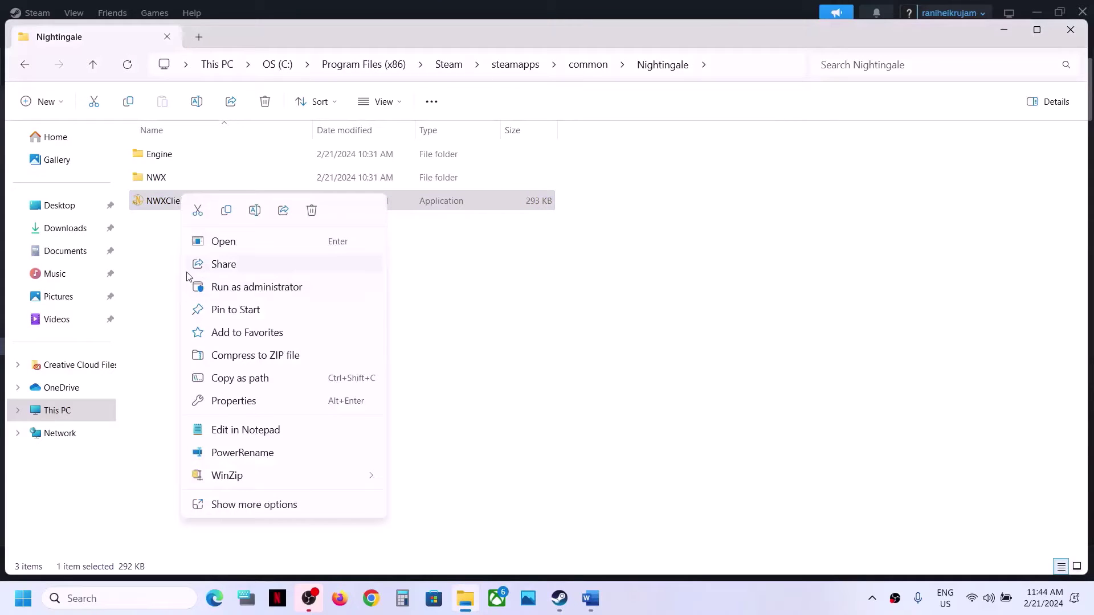
{"action": "left_click_drag", "start_coordinate": [167, 272], "coordinate": [140, 183]}
Run NWXClient-Win64-Shipping from the NWX > Binaries > Win64 folder as an administrator and close File Explorer
{"action": "left_click", "coordinate": [152, 183]}
{"action": "double_click", "coordinate": [163, 180]}
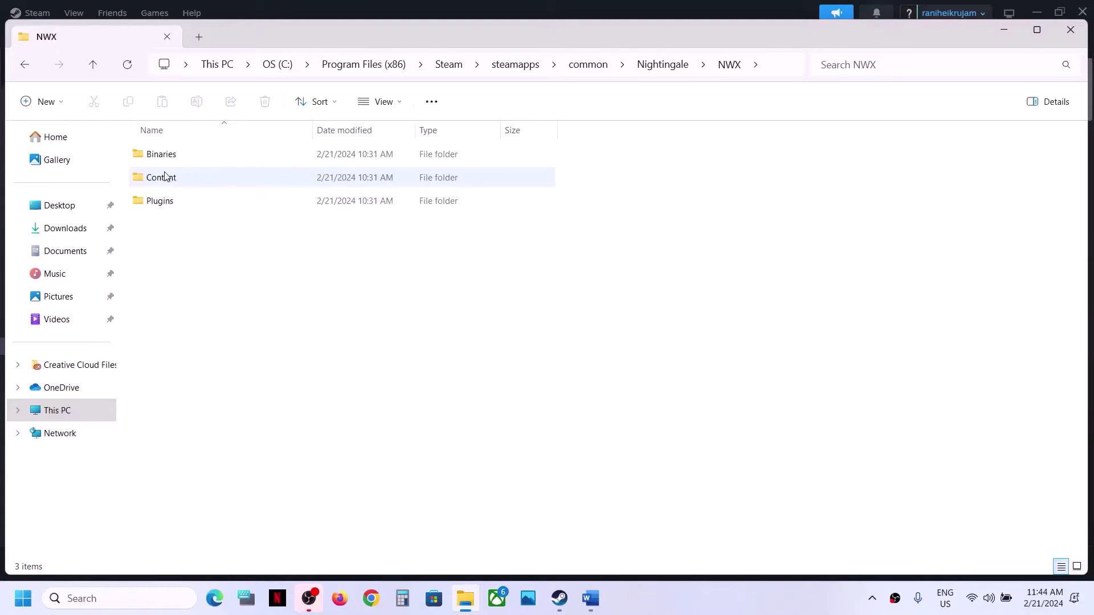
{"action": "double_click", "coordinate": [161, 154]}
{"action": "double_click", "coordinate": [168, 155]}
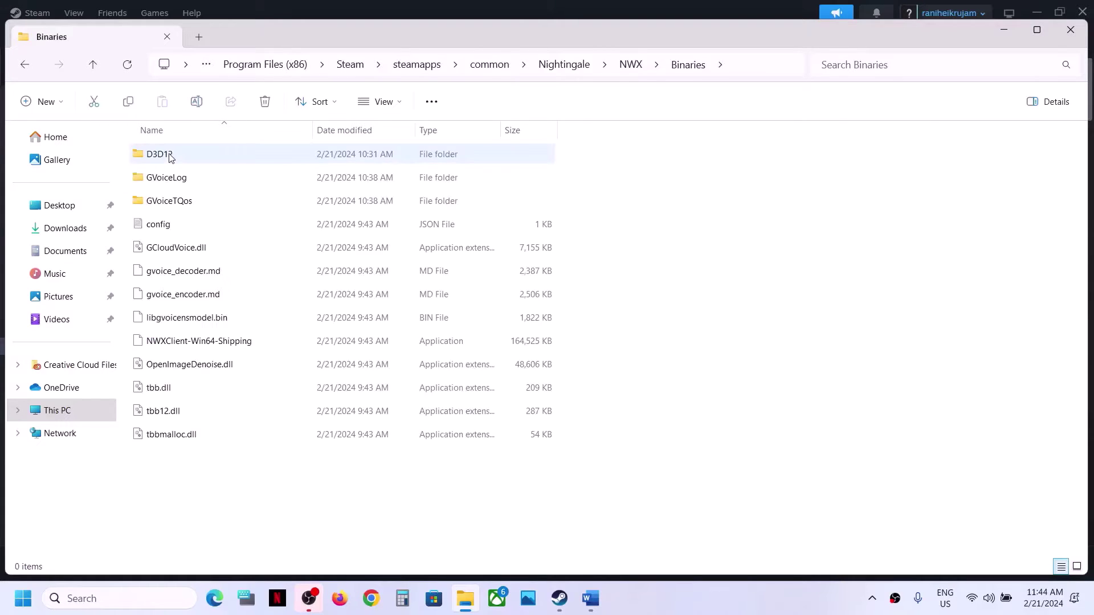
{"action": "left_click", "coordinate": [200, 342]}
{"action": "right_click", "coordinate": [199, 342]}
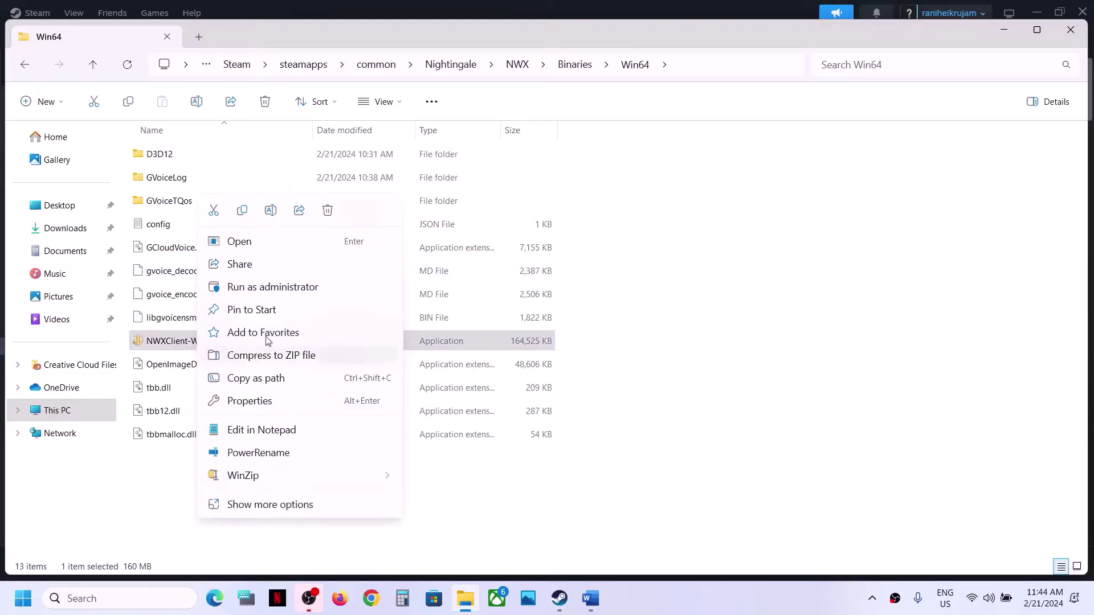
{"action": "left_click", "coordinate": [269, 287]}
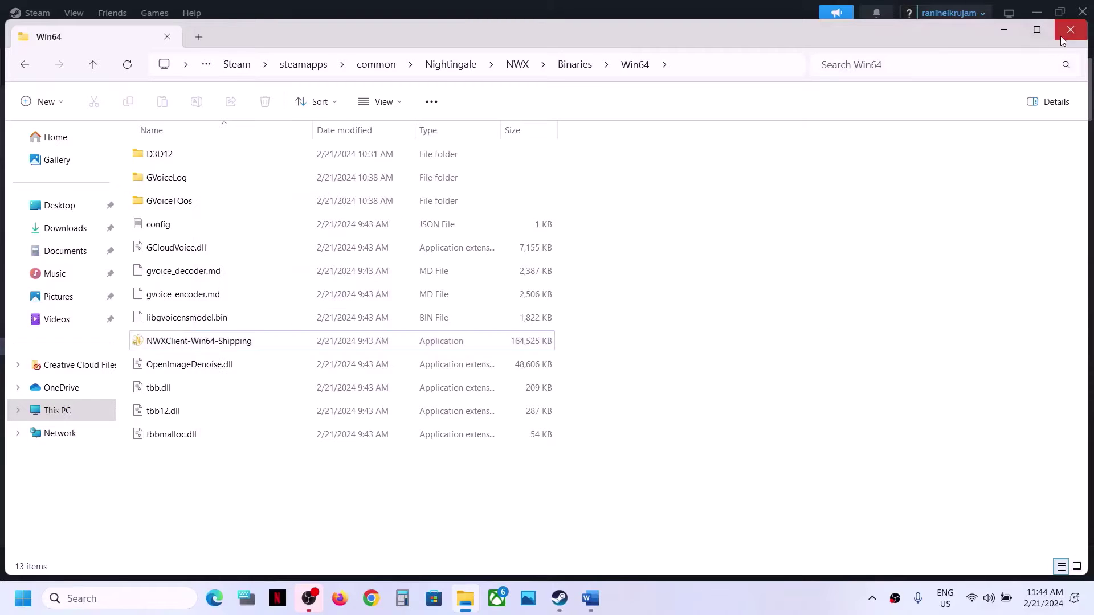
{"action": "left_click", "coordinate": [1060, 36]}
Return to the Word notes and read the rest of step 3 and the step 4 advice on ignoring errors and alt-tabbing back to the game
{"action": "key", "text": "alt+Tab"}
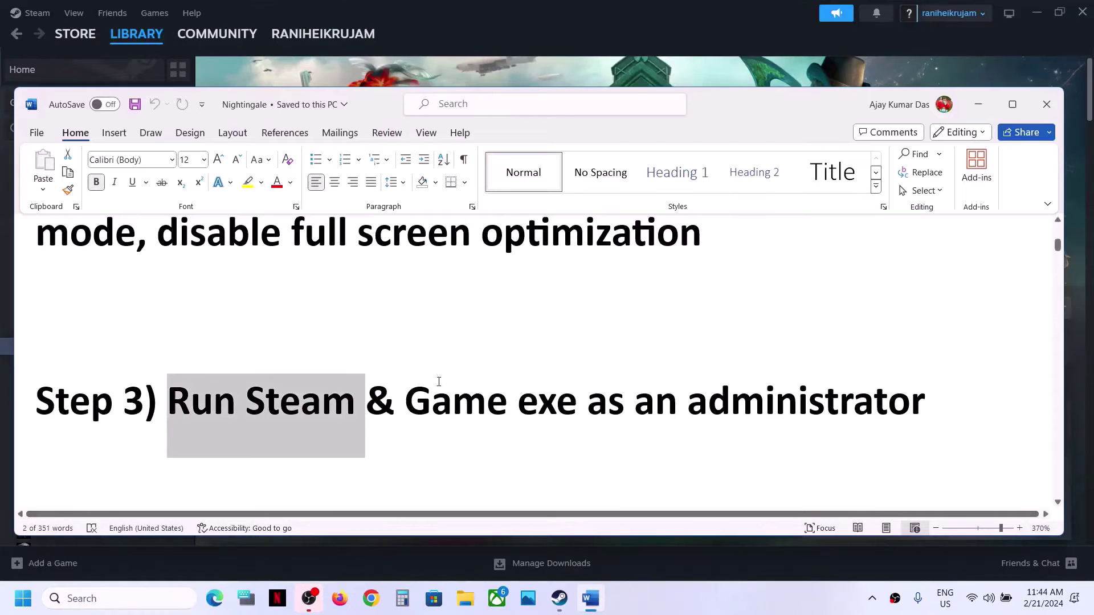
{"action": "left_click_drag", "start_coordinate": [405, 409], "coordinate": [925, 409]}
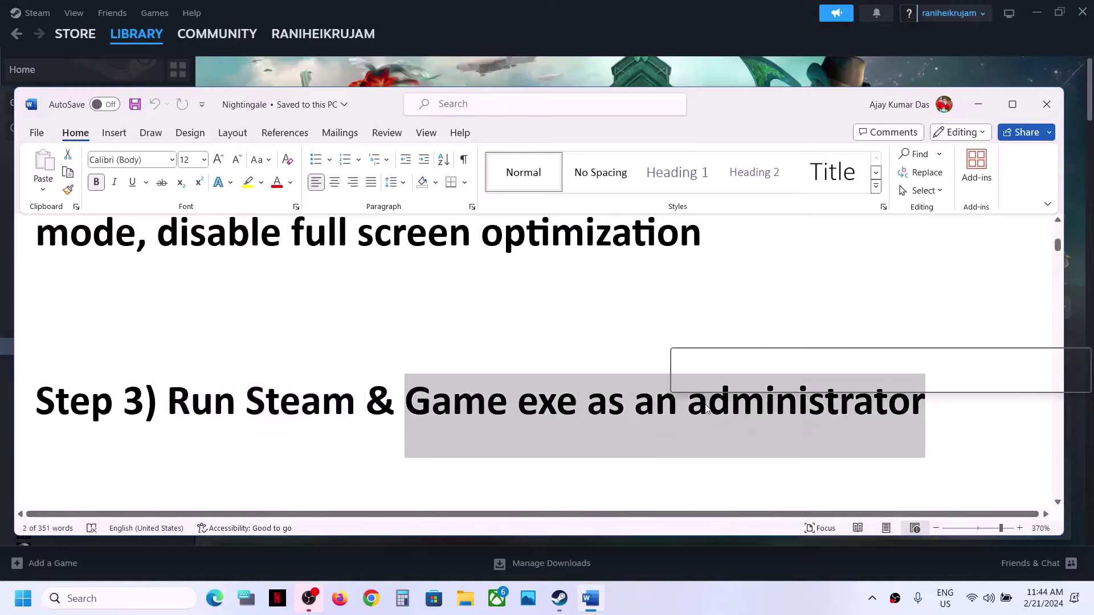
{"action": "scroll", "coordinate": [275, 404], "scroll_direction": "down", "scroll_amount": 3}
{"action": "scroll", "coordinate": [274, 404], "scroll_direction": "down", "scroll_amount": 2}
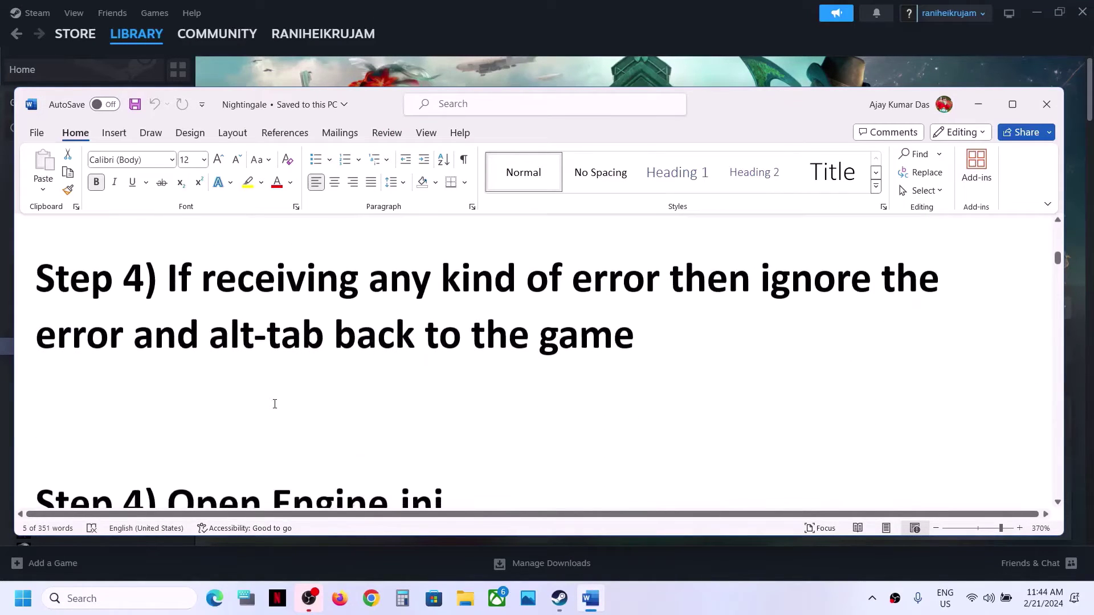
{"action": "scroll", "coordinate": [268, 398], "scroll_direction": "up", "scroll_amount": 2}
{"action": "left_click_drag", "start_coordinate": [169, 385], "coordinate": [525, 381]}
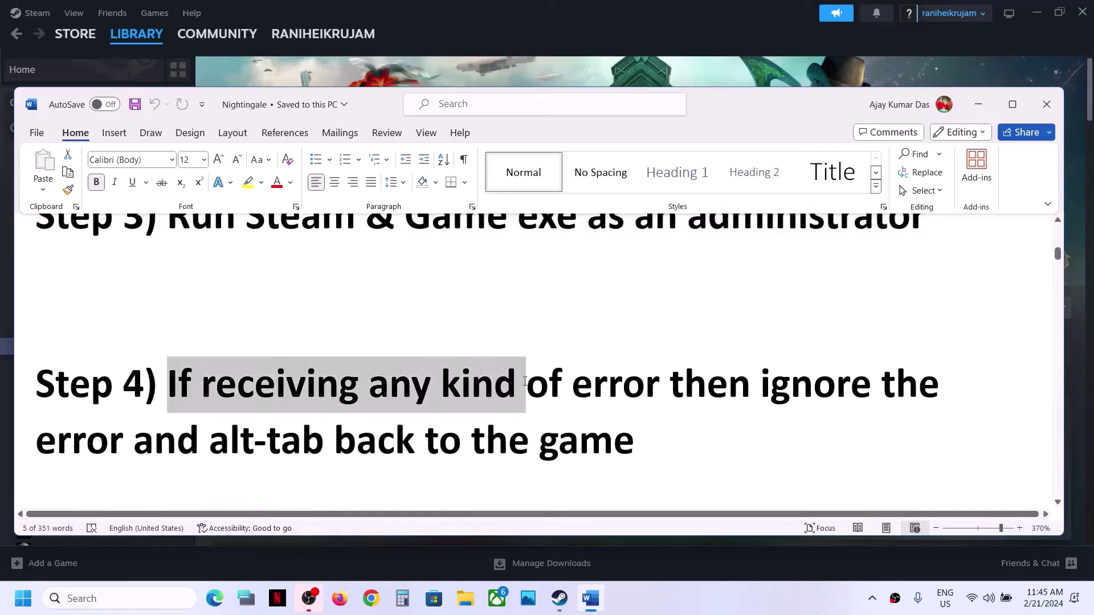
{"action": "left_click", "coordinate": [444, 393]}
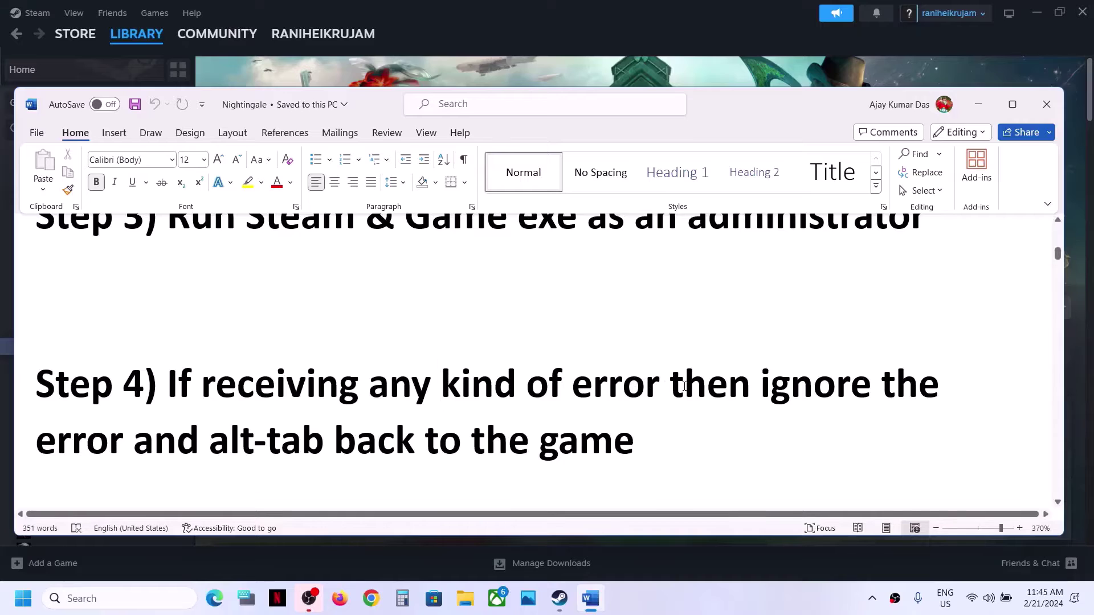
{"action": "left_click_drag", "start_coordinate": [672, 386], "coordinate": [127, 451]}
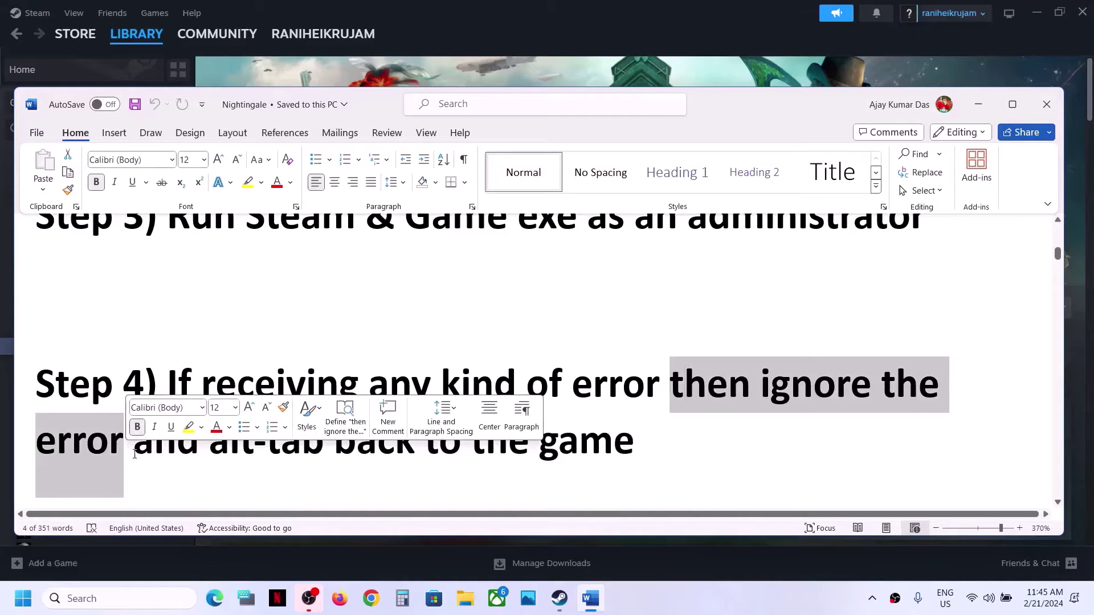
{"action": "left_click", "coordinate": [136, 453]}
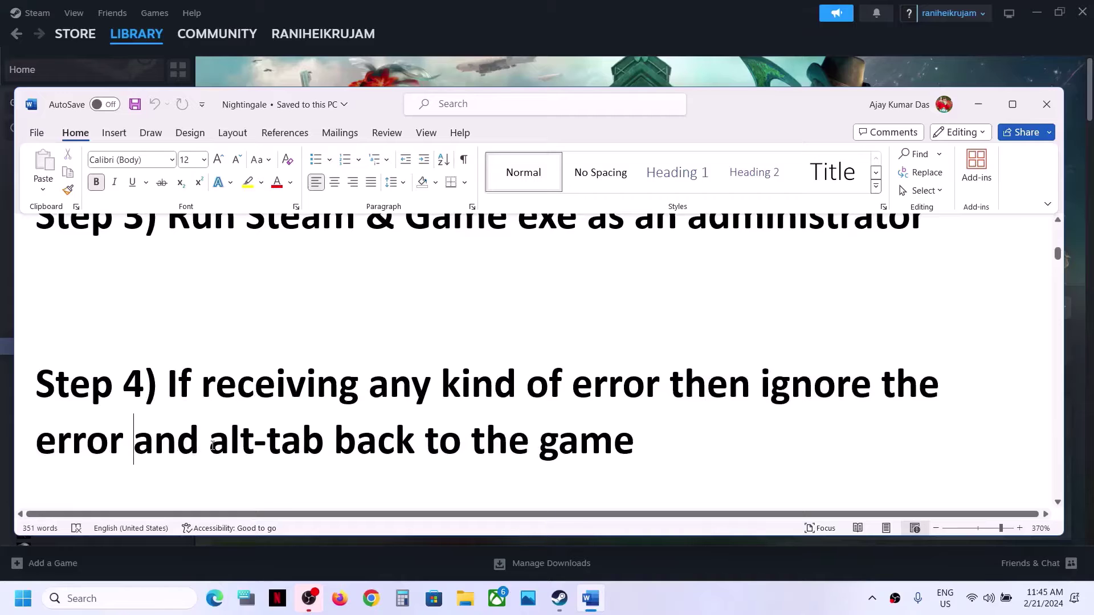
{"action": "left_click_drag", "start_coordinate": [212, 446], "coordinate": [596, 444]}
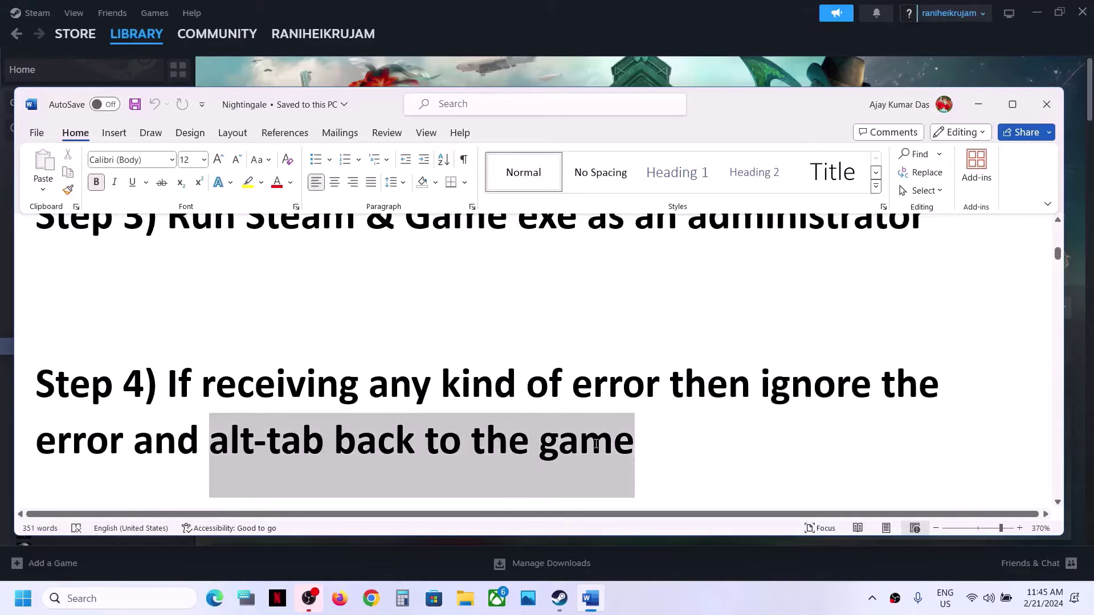
Read the Engine.ini step in the notes, including the [SystemSettings] lines to add at the end of the file
{"action": "scroll", "coordinate": [362, 439], "scroll_direction": "down", "scroll_amount": 3}
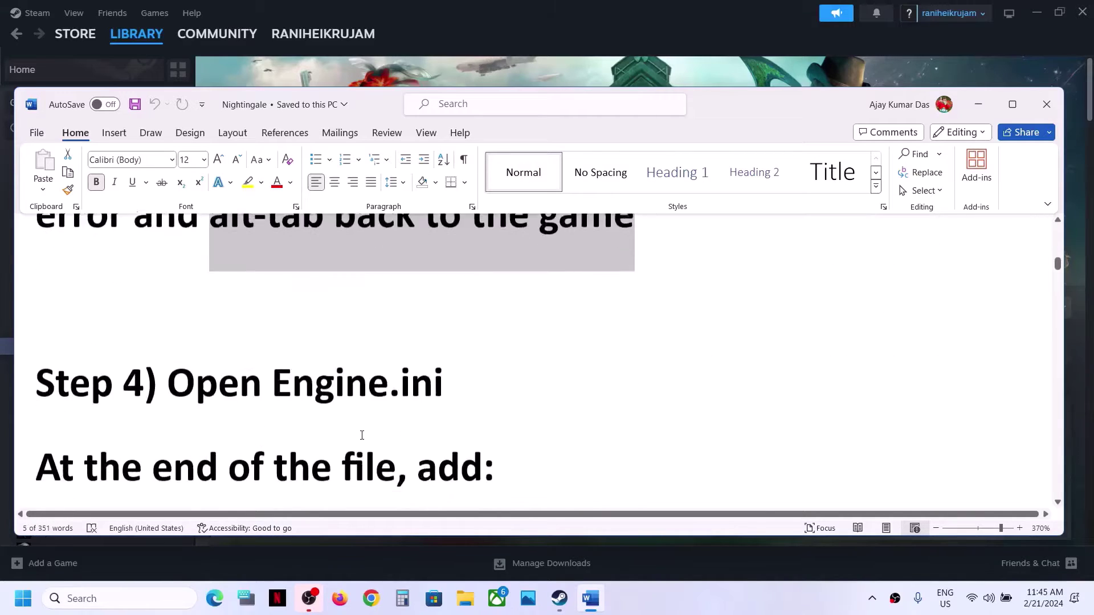
{"action": "left_click_drag", "start_coordinate": [164, 382], "coordinate": [445, 362]}
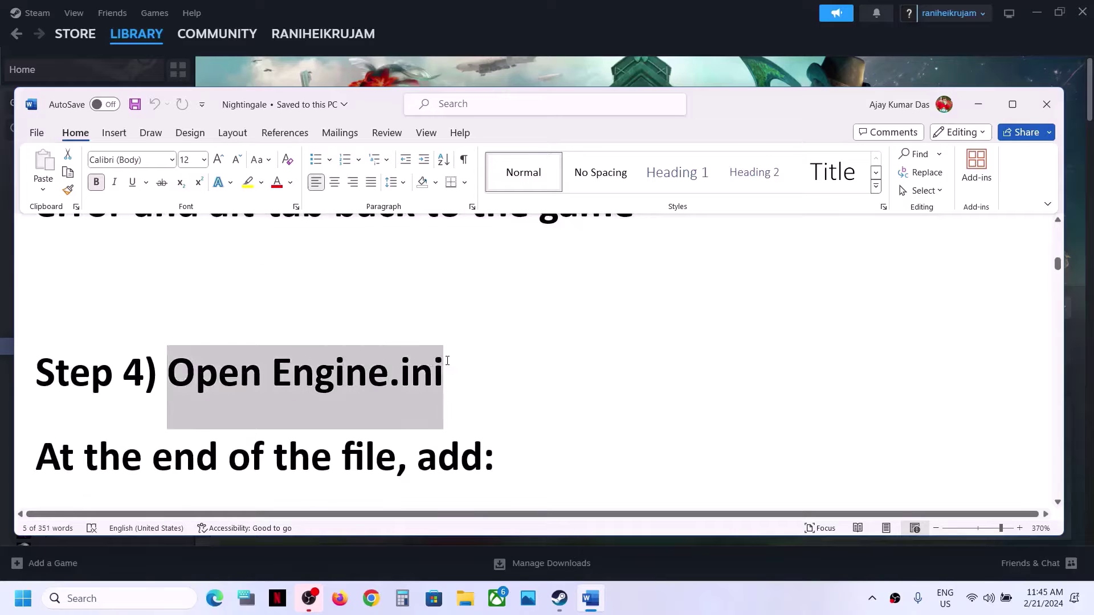
{"action": "scroll", "coordinate": [495, 404], "scroll_direction": "down", "scroll_amount": 2}
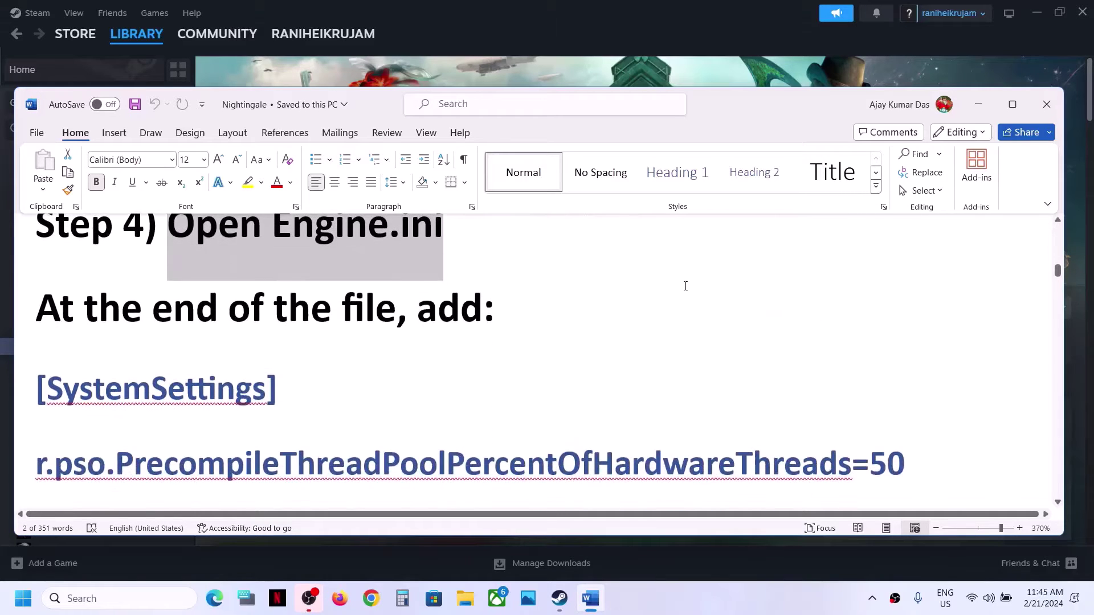
Minimize the notes, open File Explorer and browse to the user's profile folder under Users on the C: drive
{"action": "left_click", "coordinate": [978, 104]}
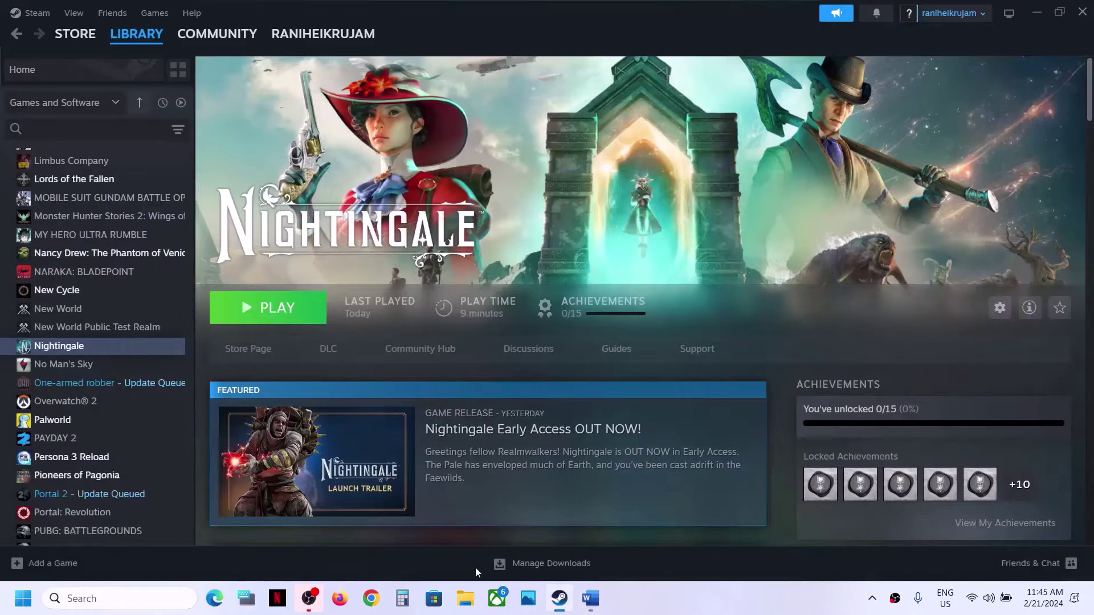
{"action": "left_click", "coordinate": [465, 598]}
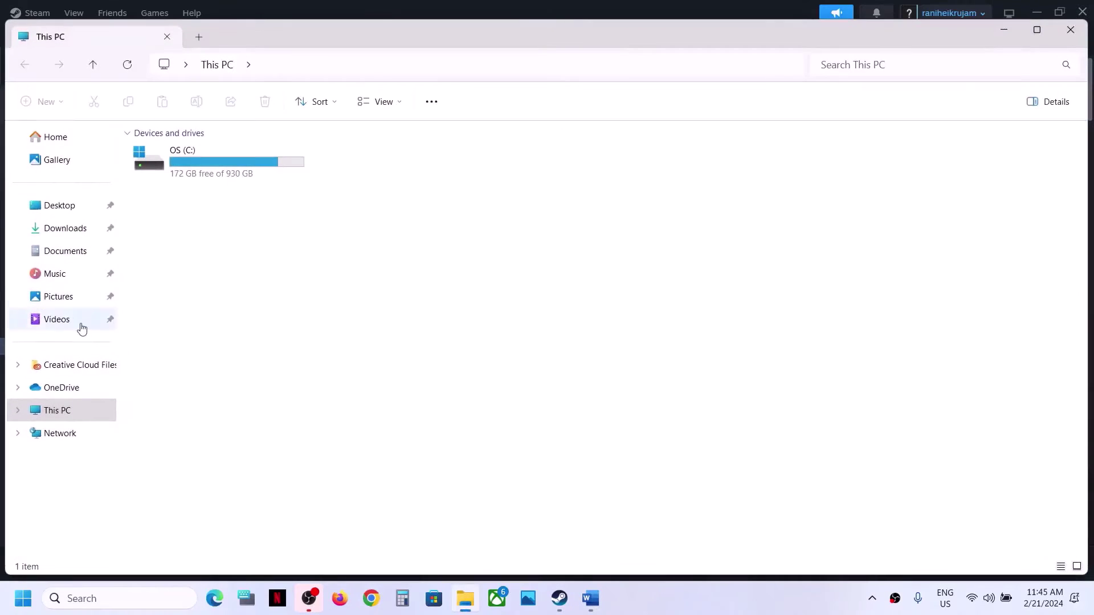
{"action": "double_click", "coordinate": [226, 165]}
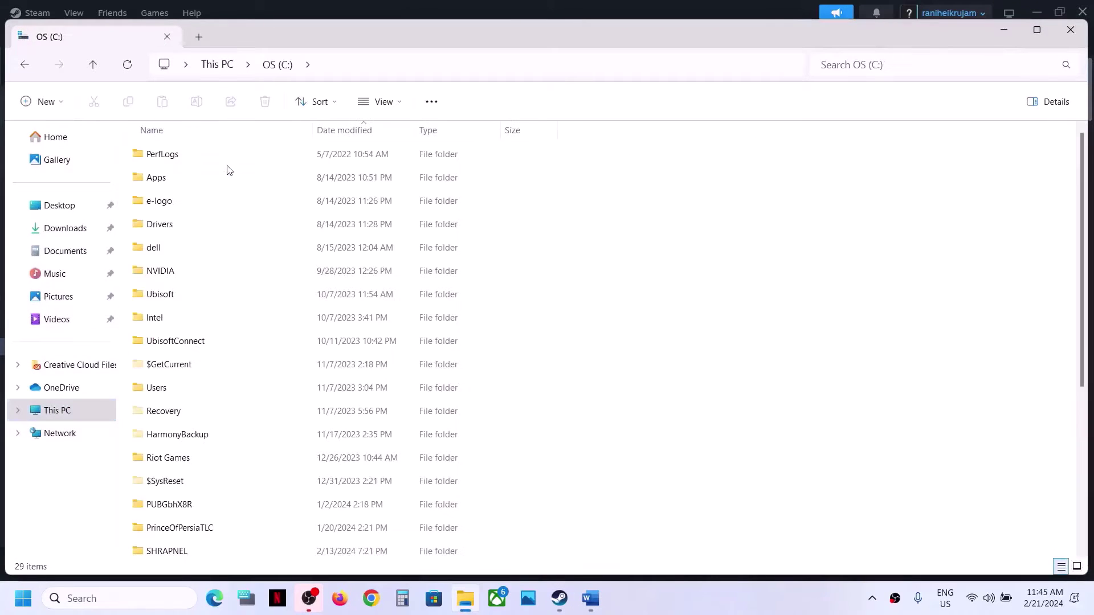
{"action": "left_click", "coordinate": [168, 390]}
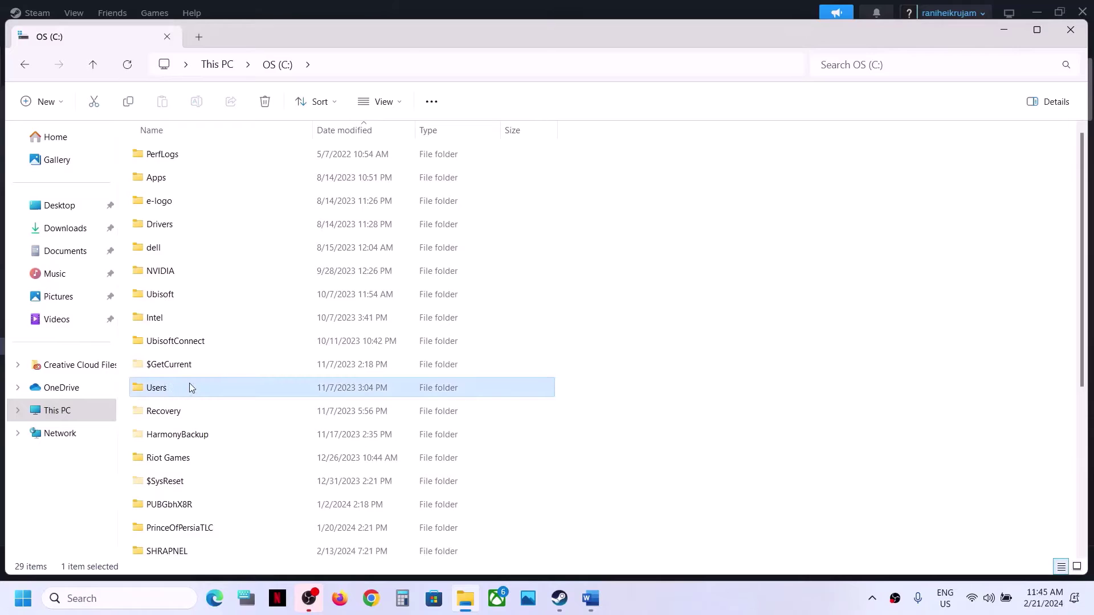
{"action": "double_click", "coordinate": [190, 387]}
{"action": "left_click", "coordinate": [173, 153]}
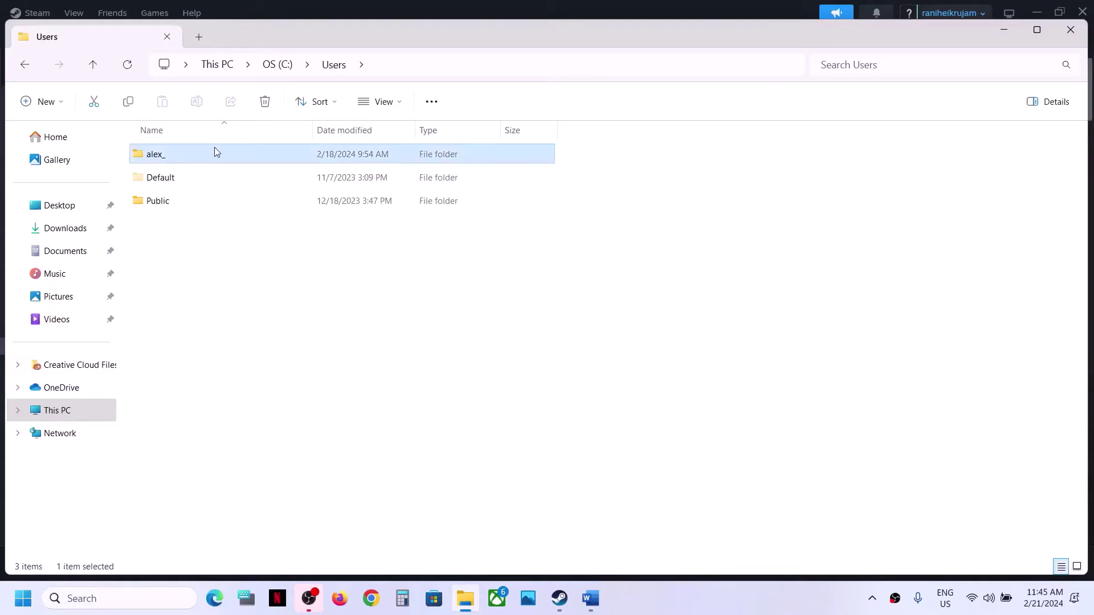
{"action": "double_click", "coordinate": [214, 150]}
Check the hidden items display option that governs whether the AppData folder is shown
{"action": "left_click", "coordinate": [182, 255]}
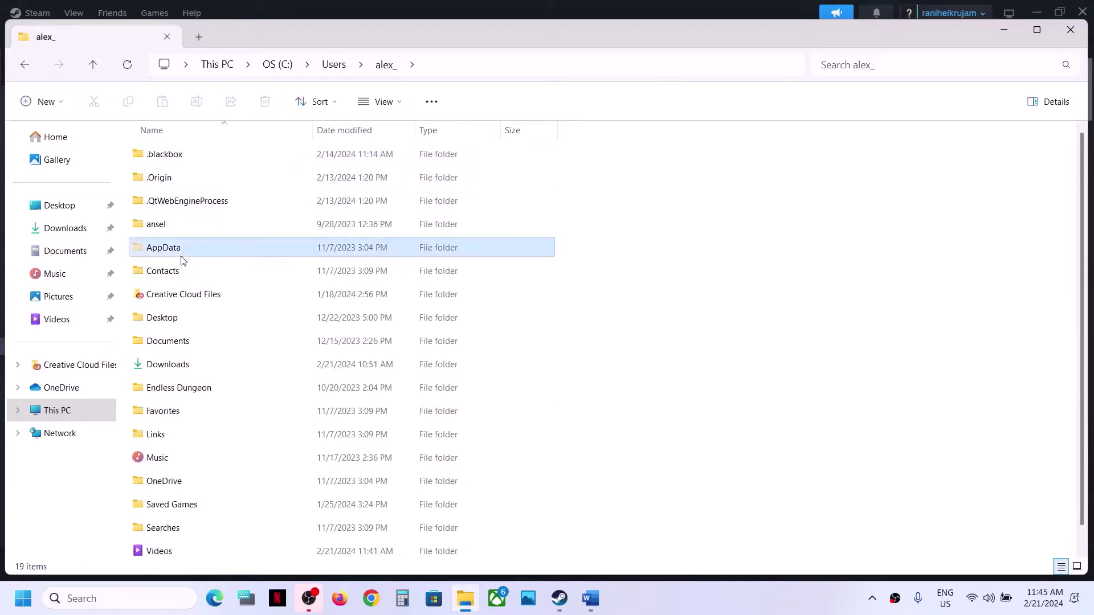
{"action": "left_click", "coordinate": [401, 108]}
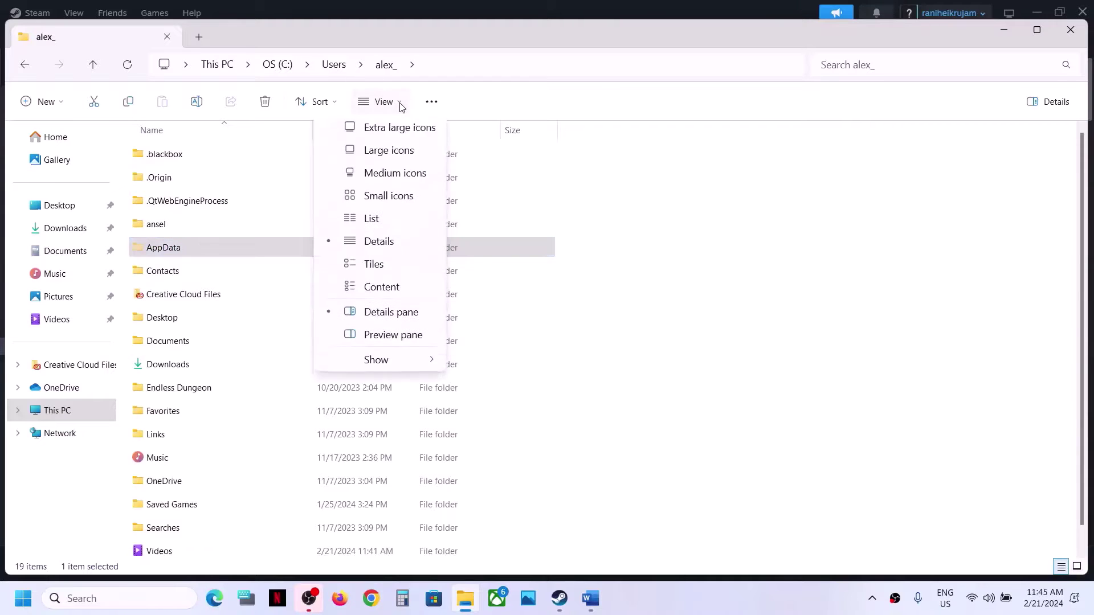
{"action": "mouse_move", "coordinate": [392, 365]}
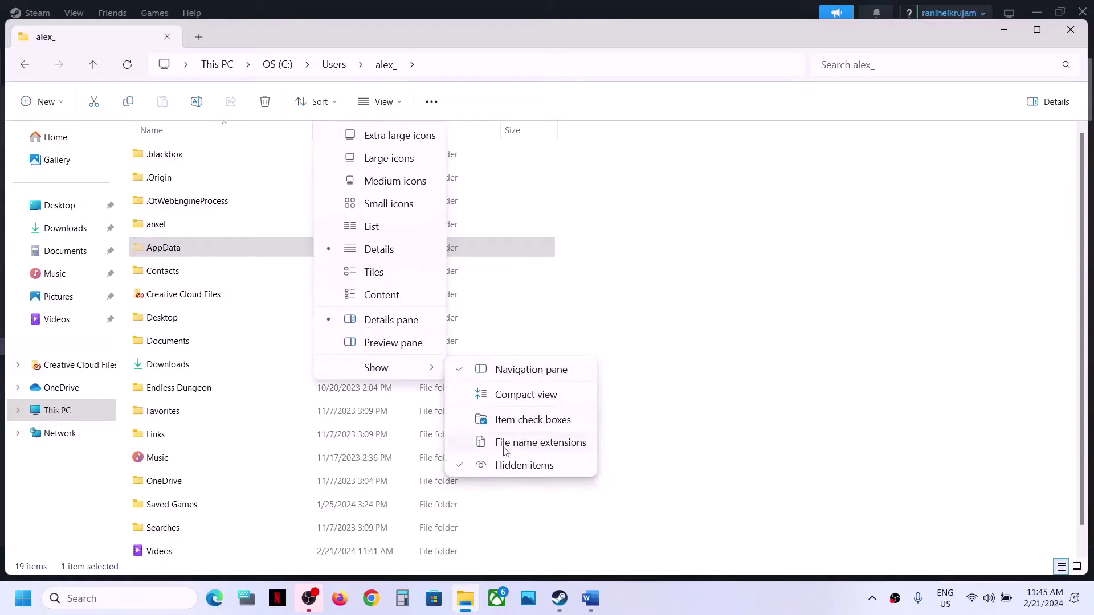
{"action": "left_click", "coordinate": [190, 253]}
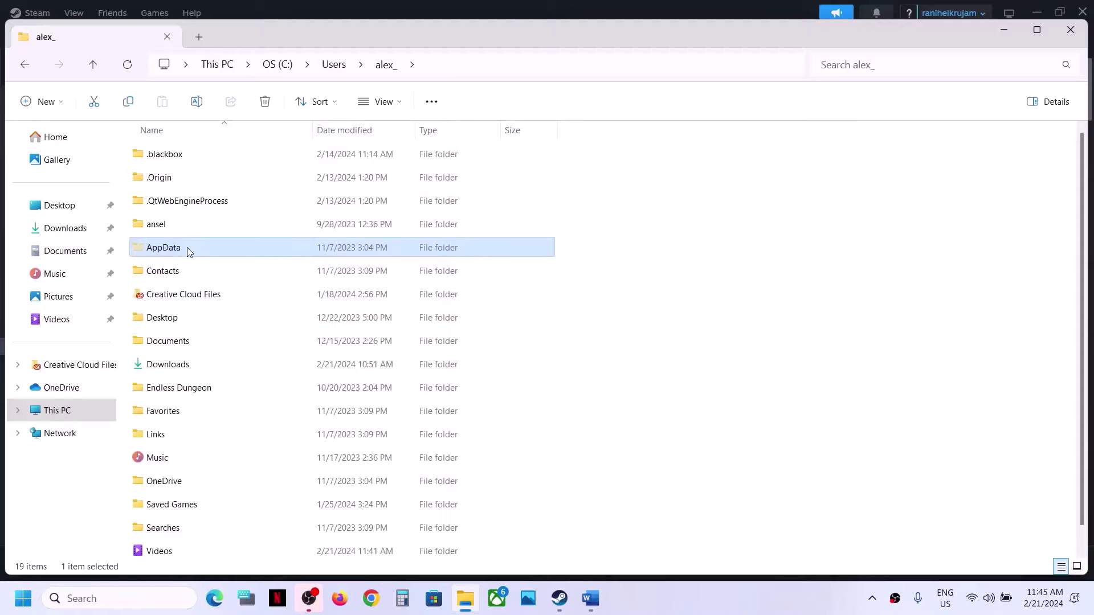
Browse from AppData through Local > NWX > Saved > Config to the WindowsClient folder
{"action": "double_click", "coordinate": [193, 248]}
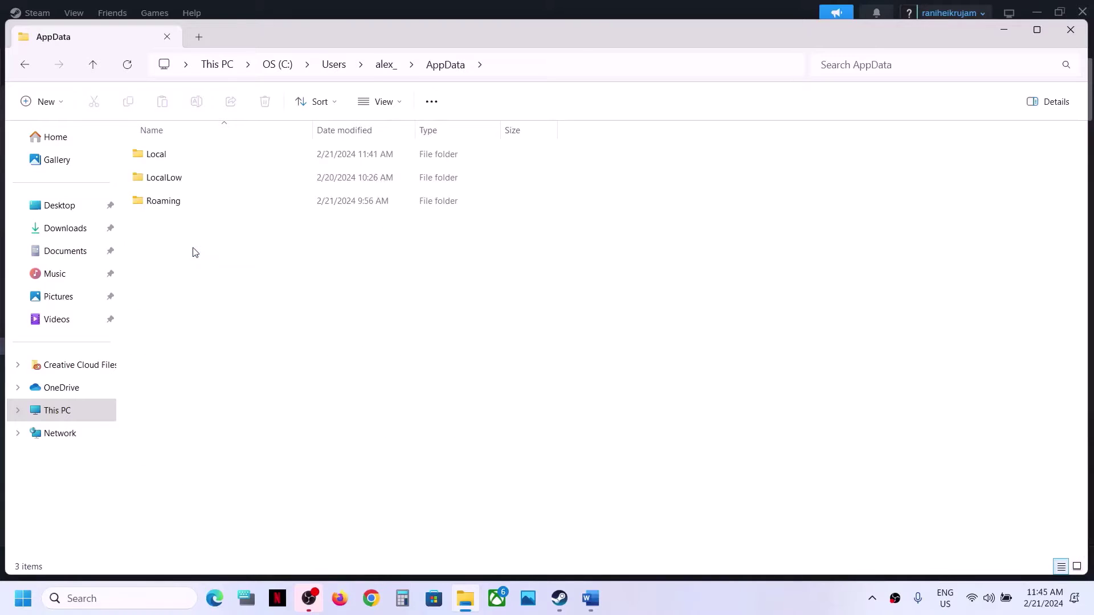
{"action": "double_click", "coordinate": [165, 154]}
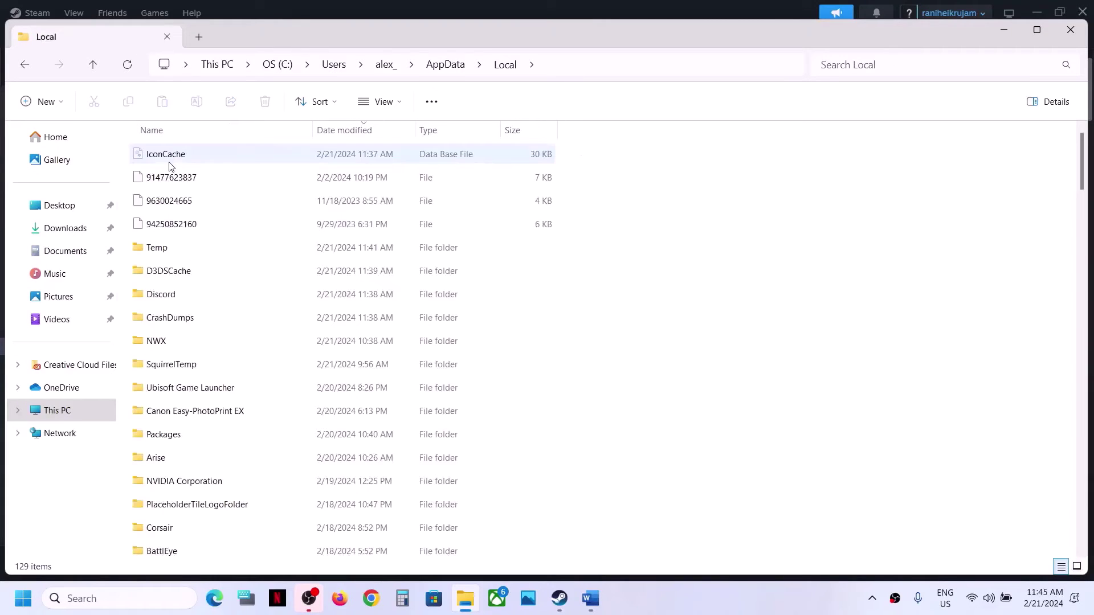
{"action": "left_click", "coordinate": [171, 344]}
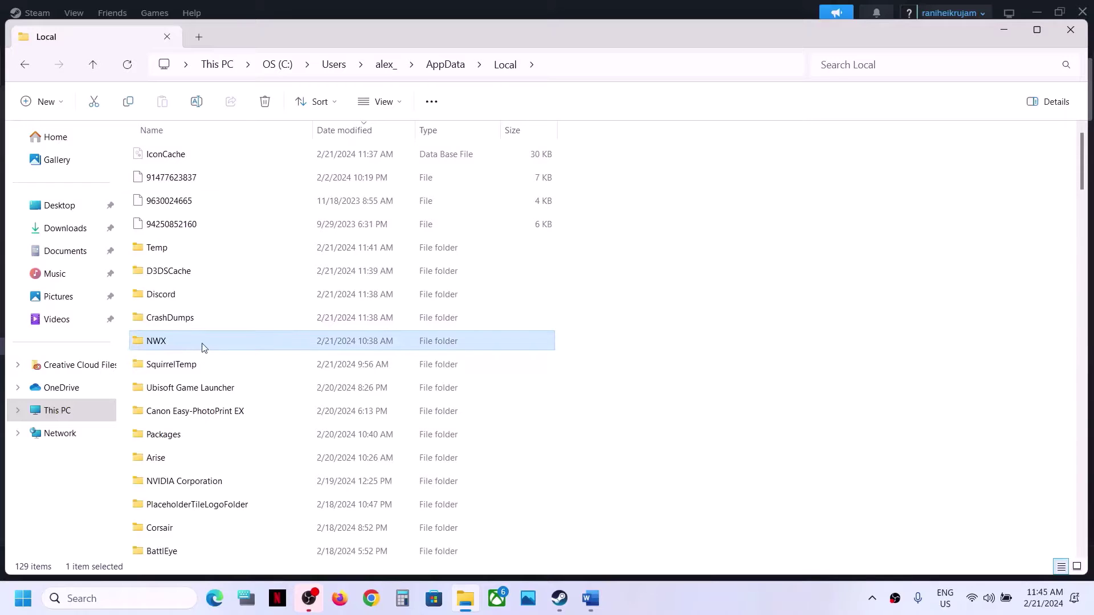
{"action": "double_click", "coordinate": [190, 347]}
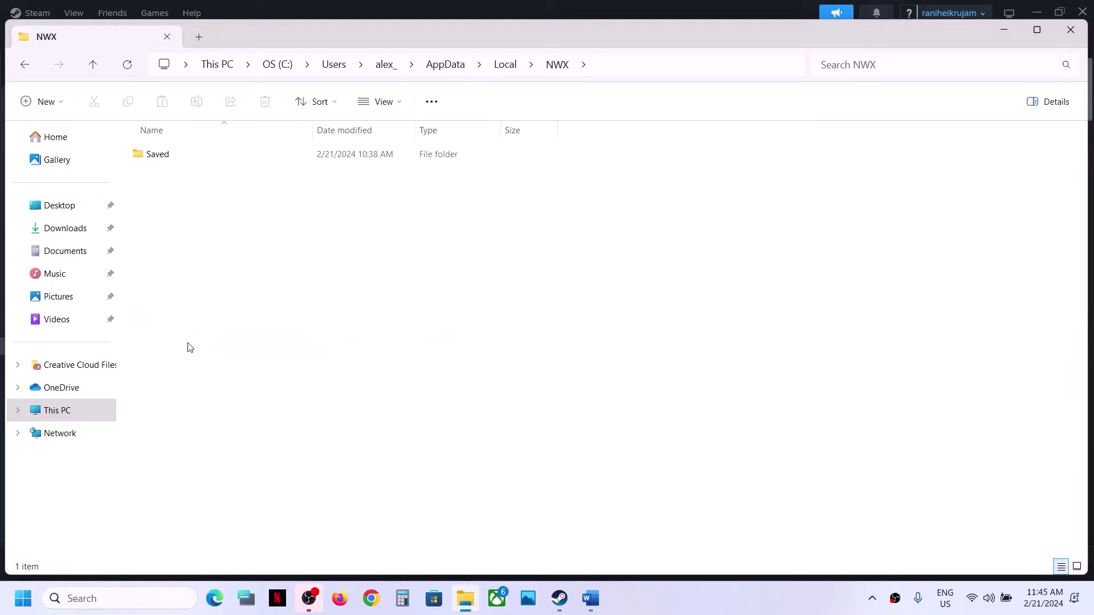
{"action": "double_click", "coordinate": [162, 161]}
{"action": "double_click", "coordinate": [178, 163]}
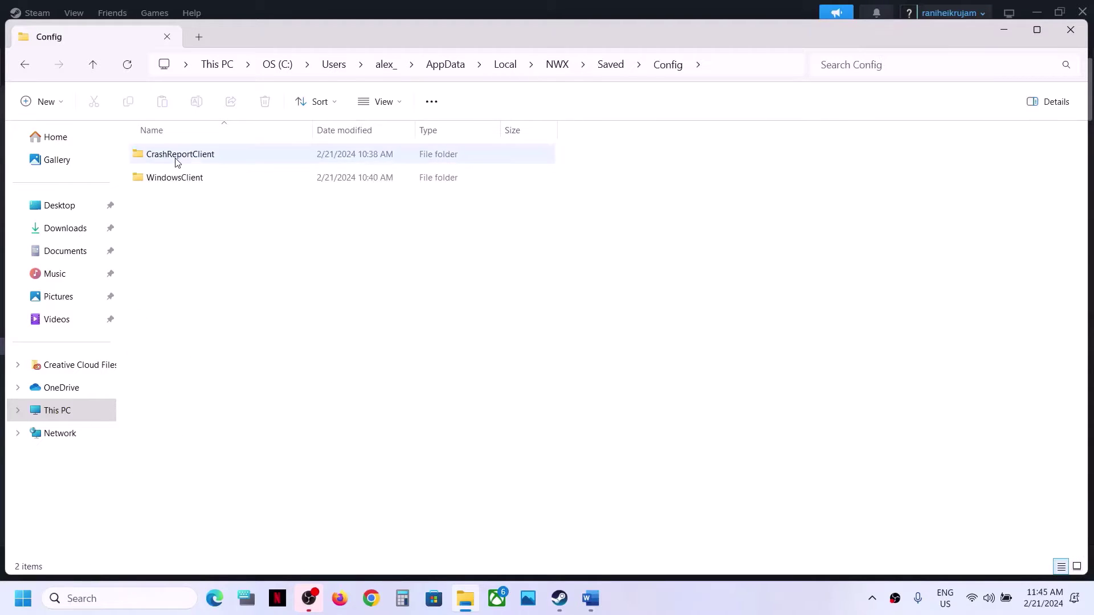
{"action": "left_click", "coordinate": [178, 178]}
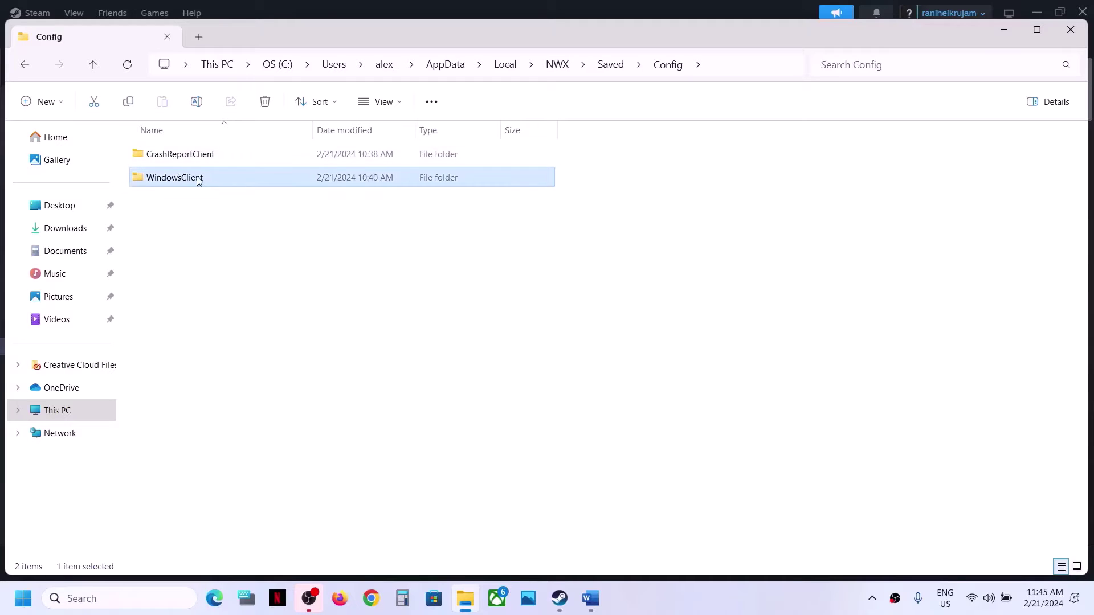
{"action": "double_click", "coordinate": [198, 180]}
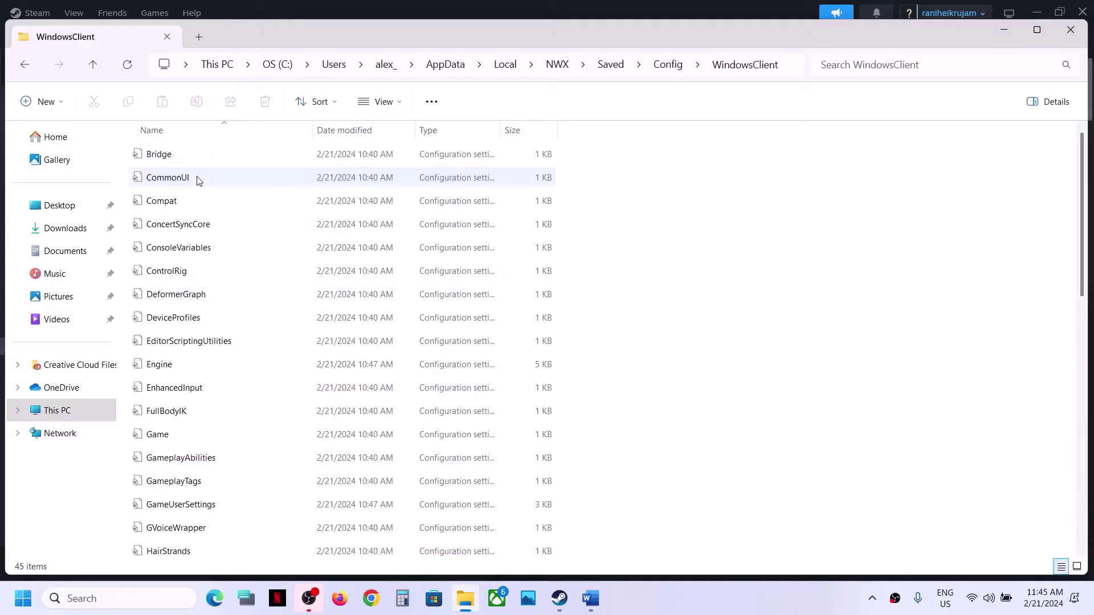
Open the Engine configuration file in Notepad and minimize the other Notepad window
{"action": "left_click", "coordinate": [177, 372]}
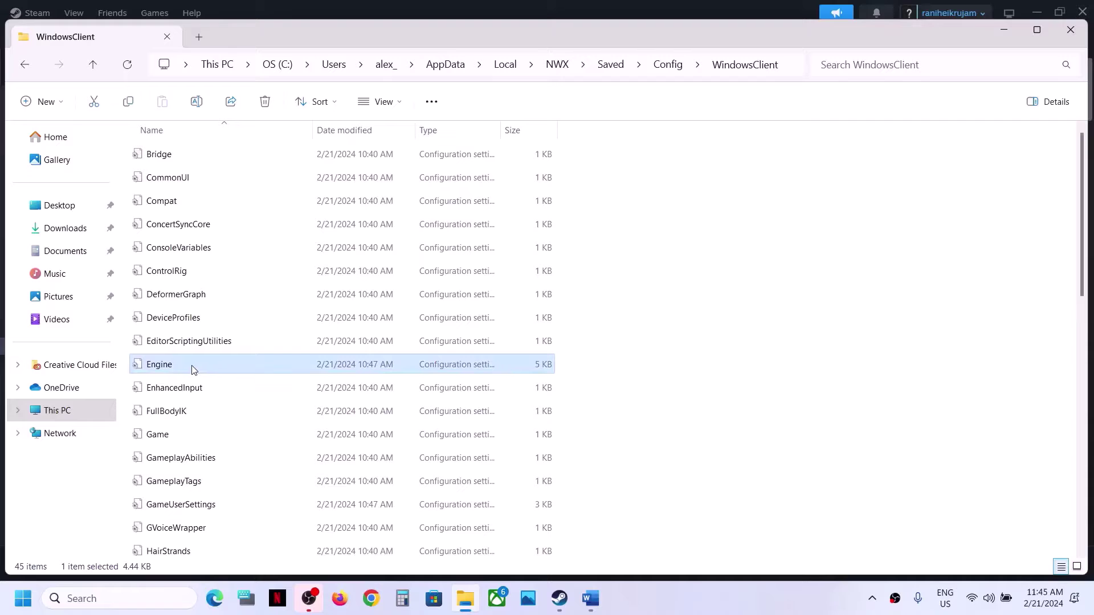
{"action": "right_click", "coordinate": [176, 363]}
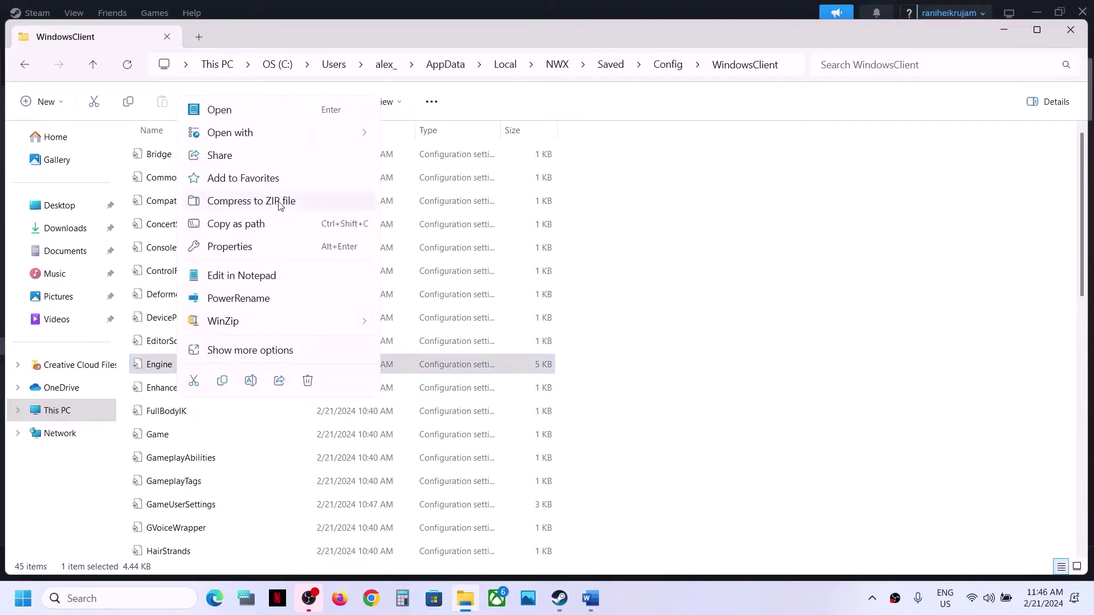
{"action": "mouse_move", "coordinate": [279, 137]}
{"action": "left_click", "coordinate": [434, 131]}
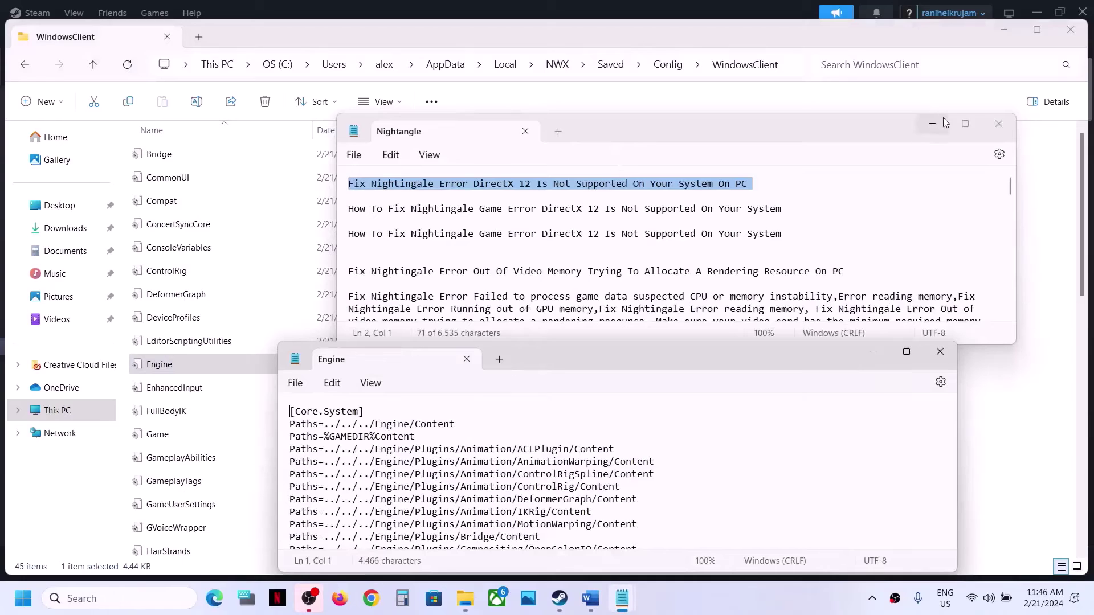
{"action": "left_click", "coordinate": [944, 122]}
Add a new line at the end of the Engine file, below CachedClientID=1
{"action": "left_click_drag", "start_coordinate": [652, 360], "coordinate": [685, 224]}
{"action": "scroll", "coordinate": [527, 340], "scroll_direction": "down", "scroll_amount": 20}
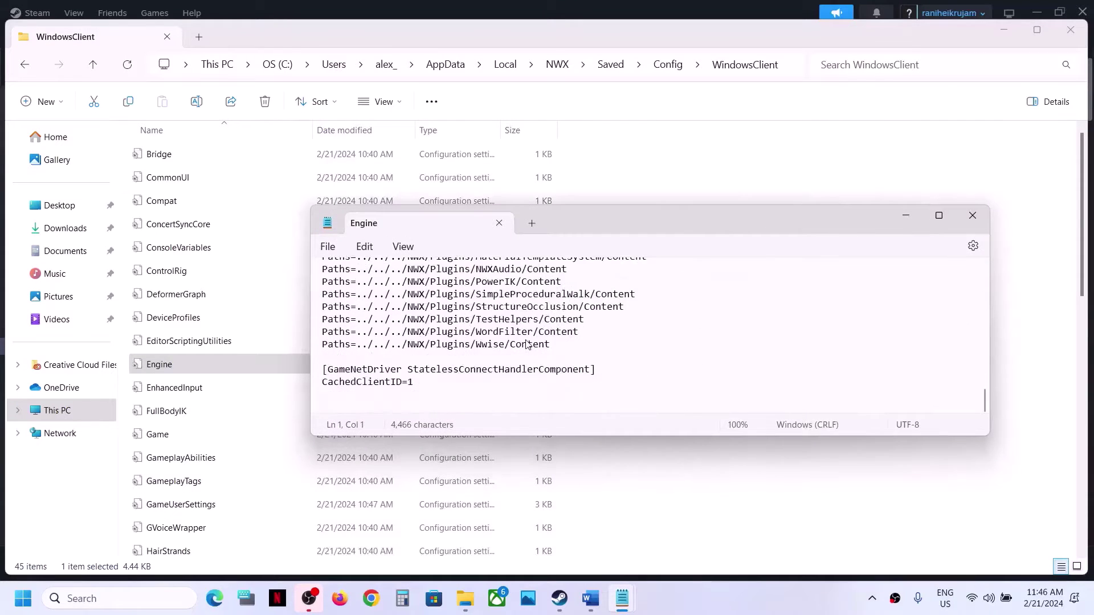
{"action": "left_click", "coordinate": [434, 387]}
{"action": "key", "text": "Return"}
Copy the [SystemSettings] and r.pso.PrecompileThreadPoolPercentOfHardwareThreads=50 lines from the Word notes
{"action": "left_click", "coordinate": [590, 598]}
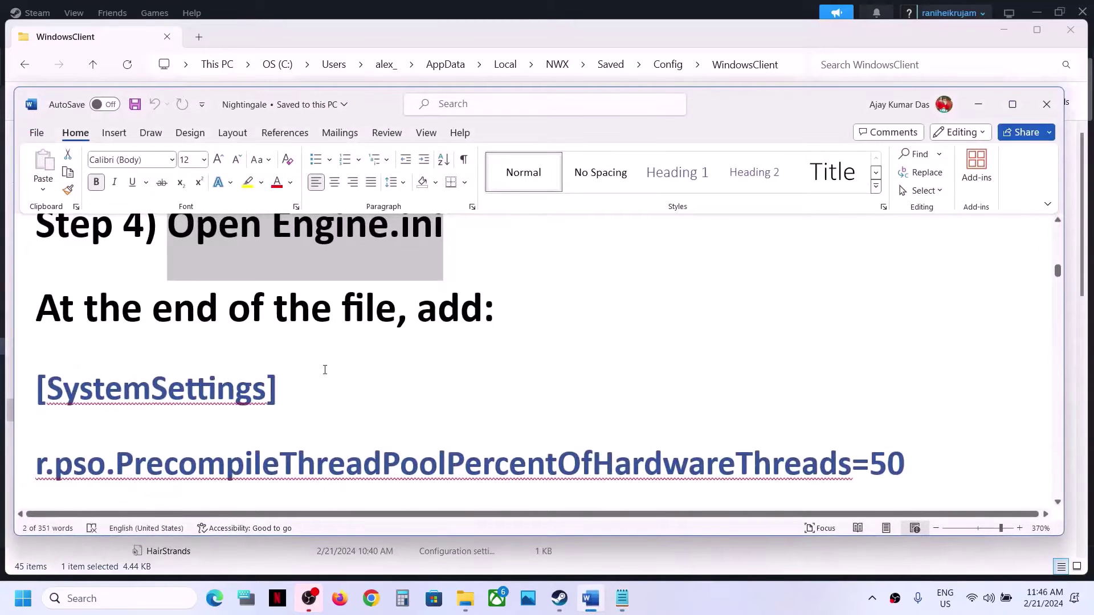
{"action": "scroll", "coordinate": [325, 370], "scroll_direction": "down", "scroll_amount": 2}
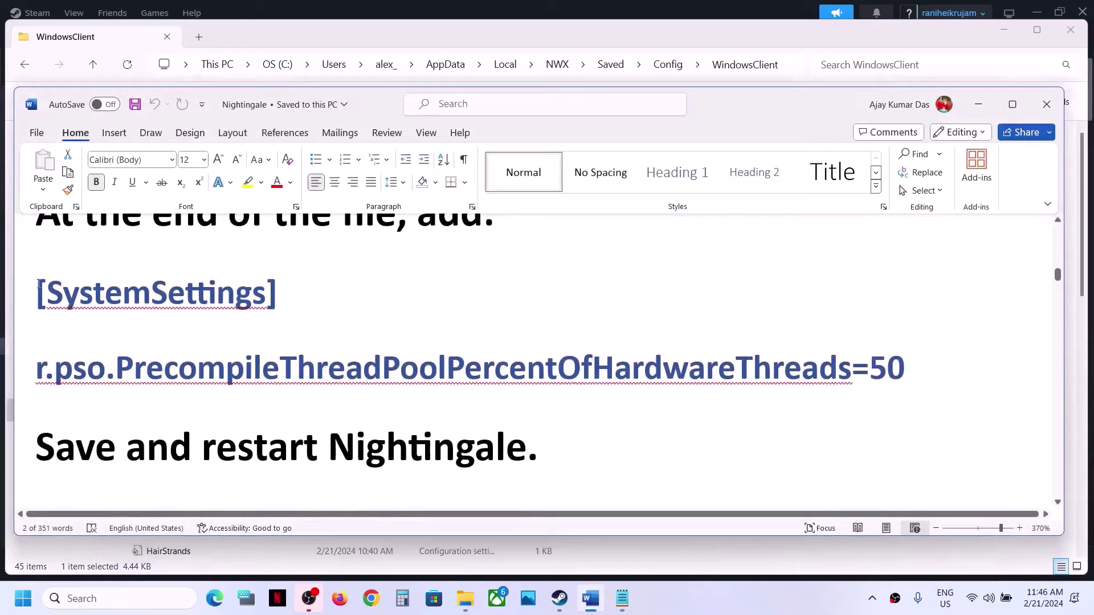
{"action": "left_click_drag", "start_coordinate": [38, 284], "coordinate": [905, 371]}
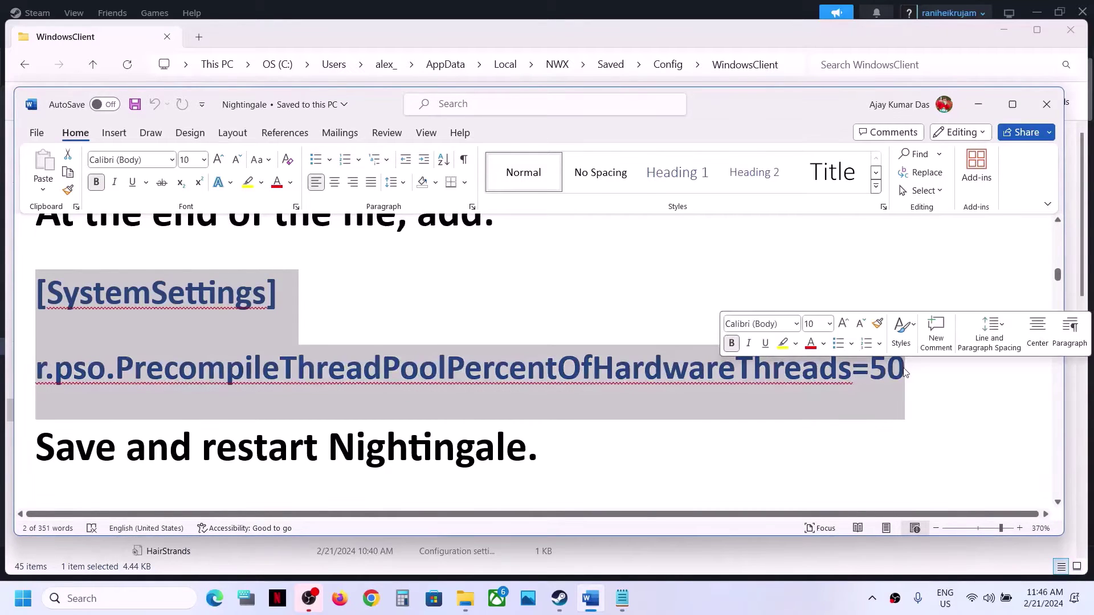
{"action": "right_click", "coordinate": [273, 374]}
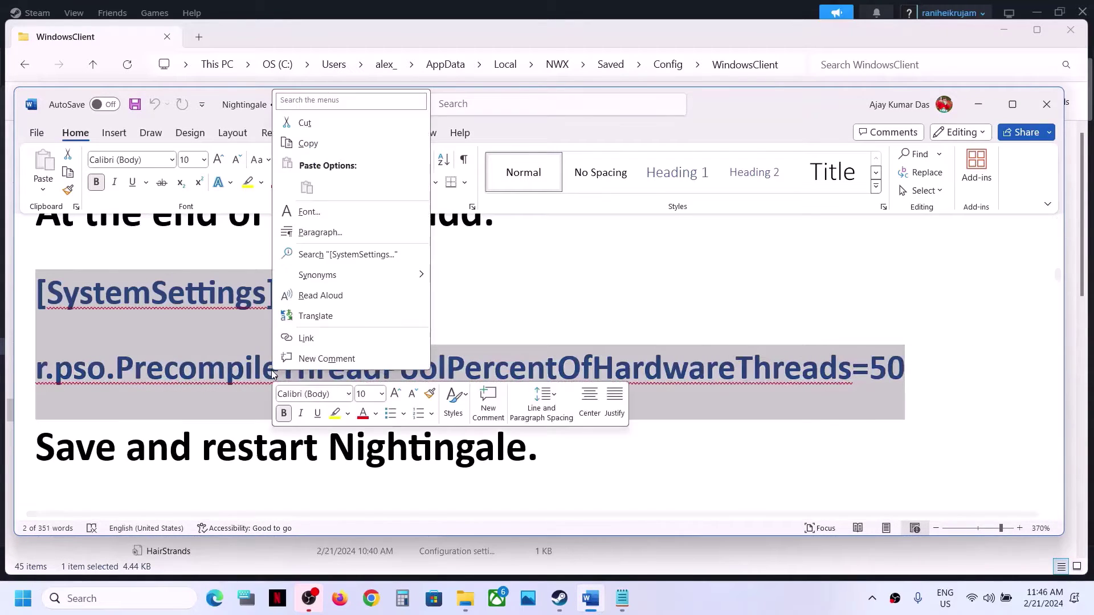
{"action": "left_click", "coordinate": [311, 145]}
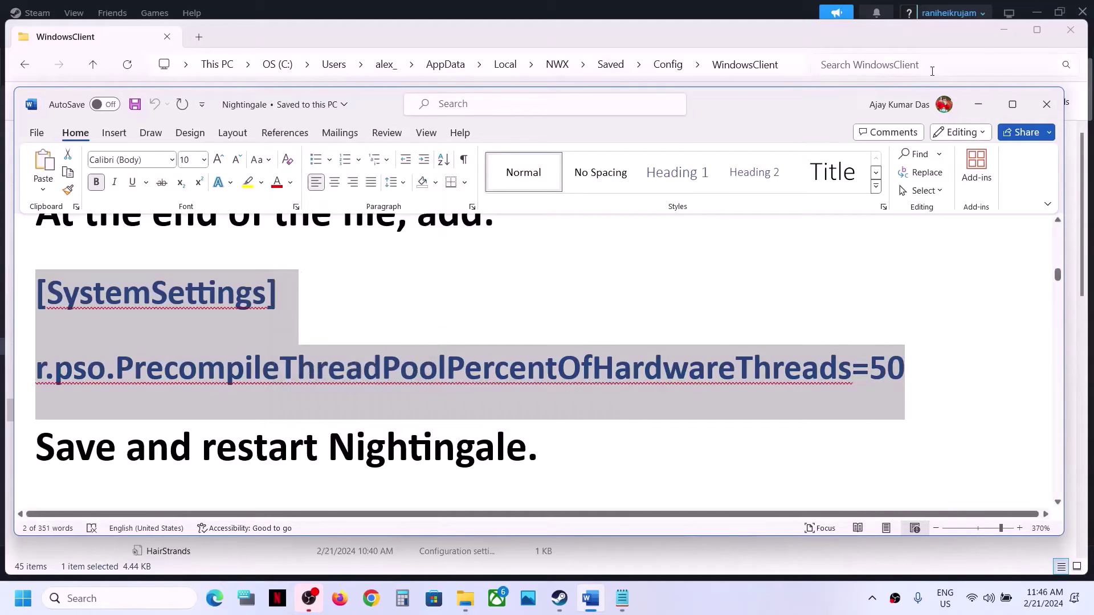
Minimize File Explorer, paste the copied [SystemSettings] lines at the end of the Engine file in Notepad, and save it
{"action": "left_click", "coordinate": [1003, 31]}
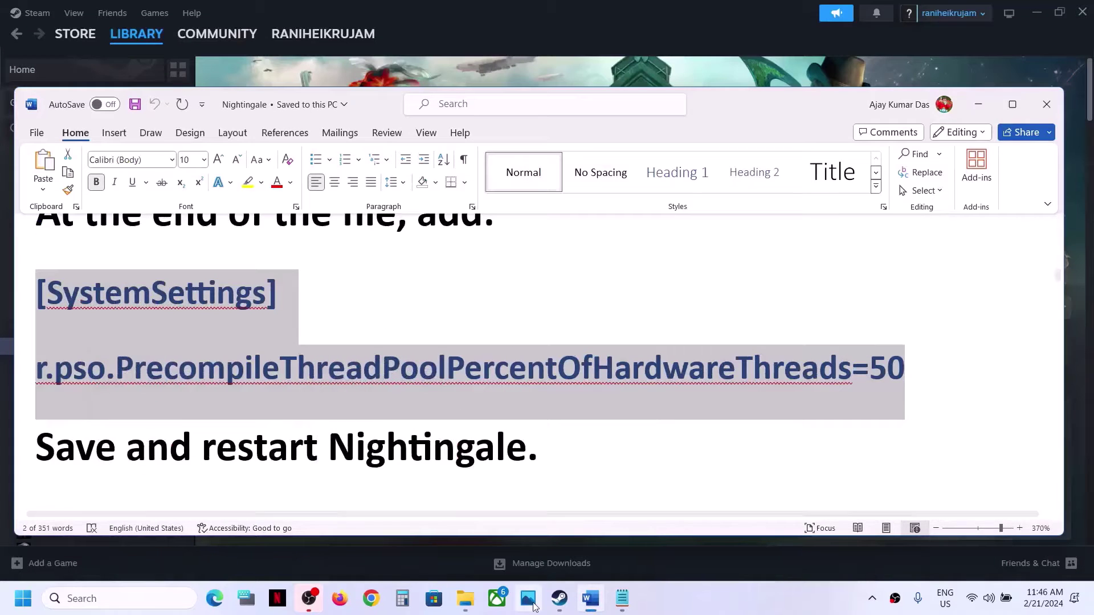
{"action": "mouse_move", "coordinate": [622, 598]}
{"action": "left_click", "coordinate": [688, 550]}
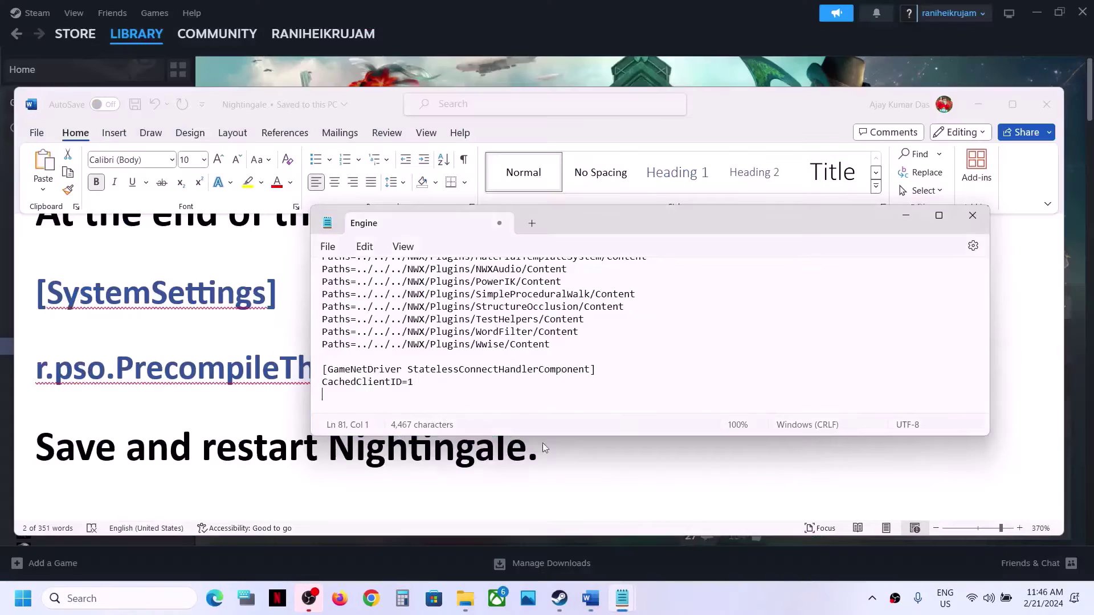
{"action": "left_click", "coordinate": [372, 406]}
{"action": "left_click", "coordinate": [359, 398]}
{"action": "key", "text": "ctrl+v"}
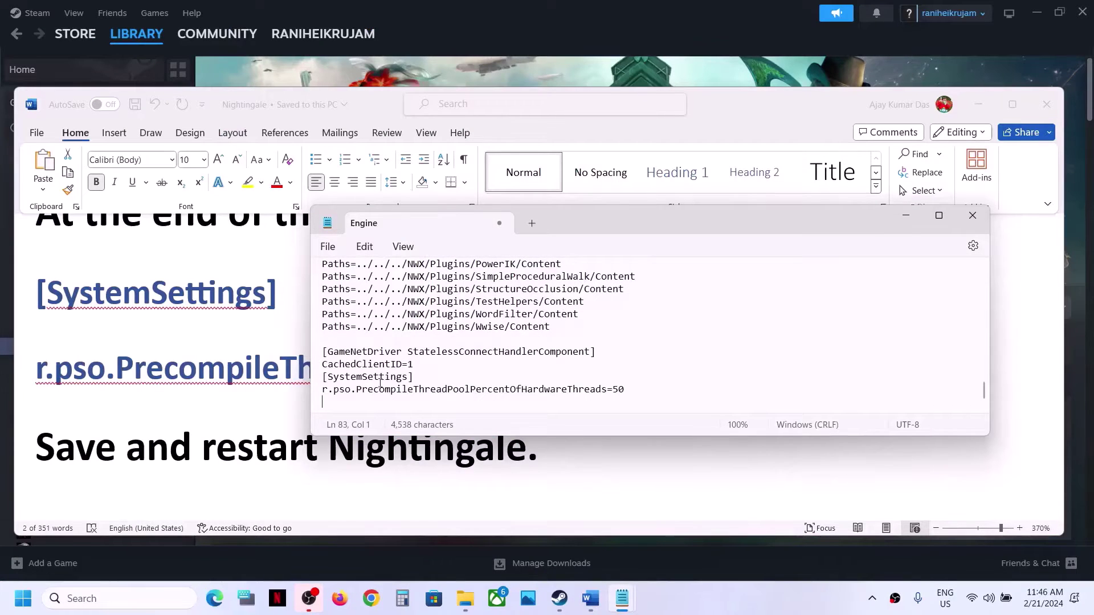
{"action": "left_click", "coordinate": [335, 253]}
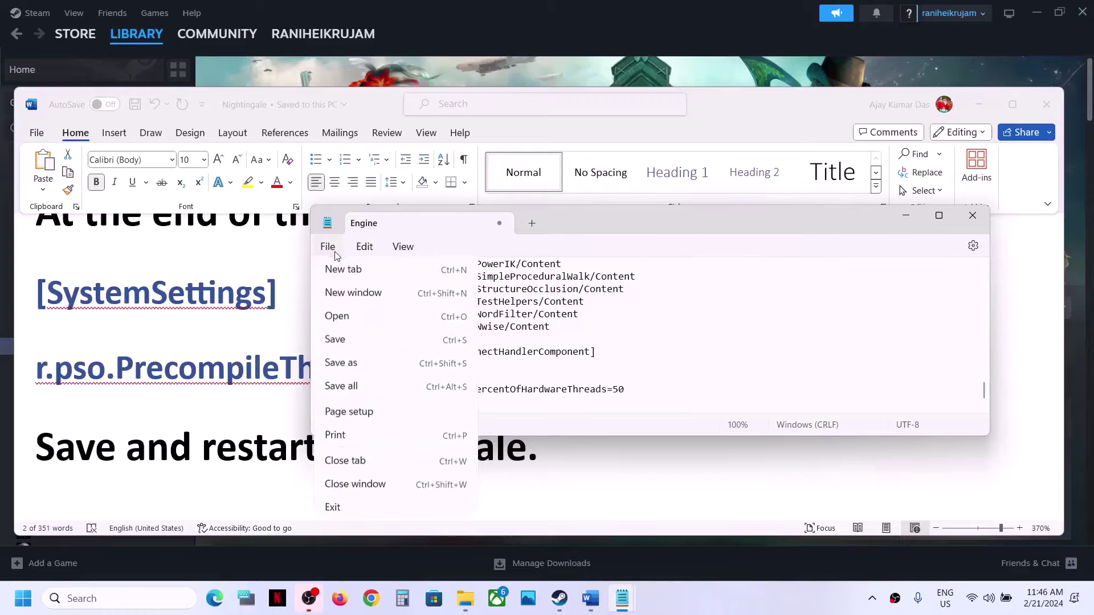
{"action": "left_click", "coordinate": [351, 341]}
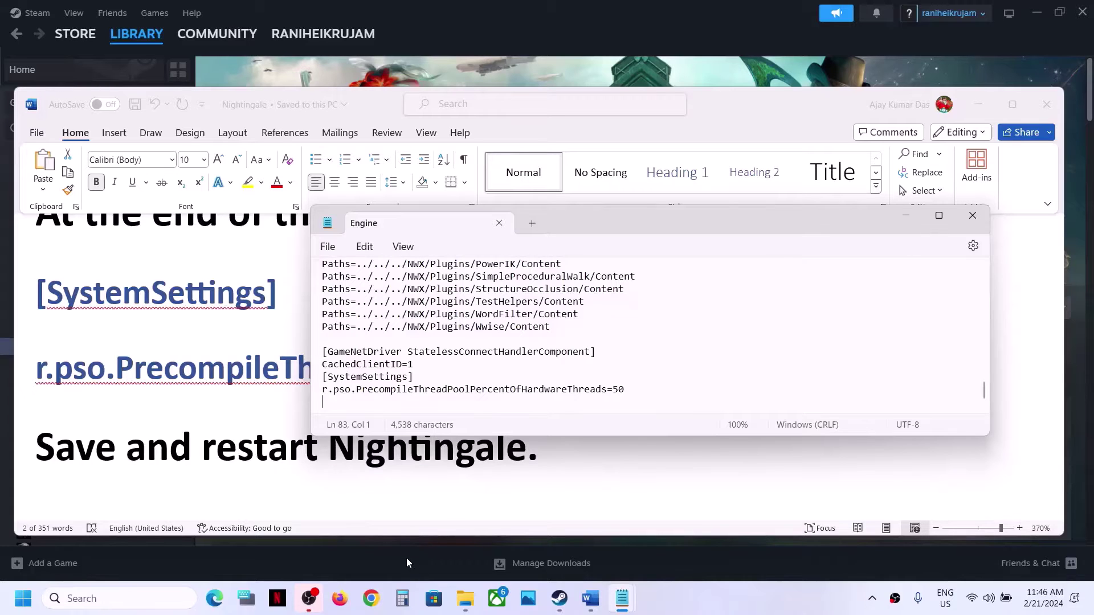
Return to the Word notes, read the save-and-restart instruction, and copy the [SystemSettings] and r.PSOPrecaching=0 lines below it
{"action": "left_click", "coordinate": [227, 457]}
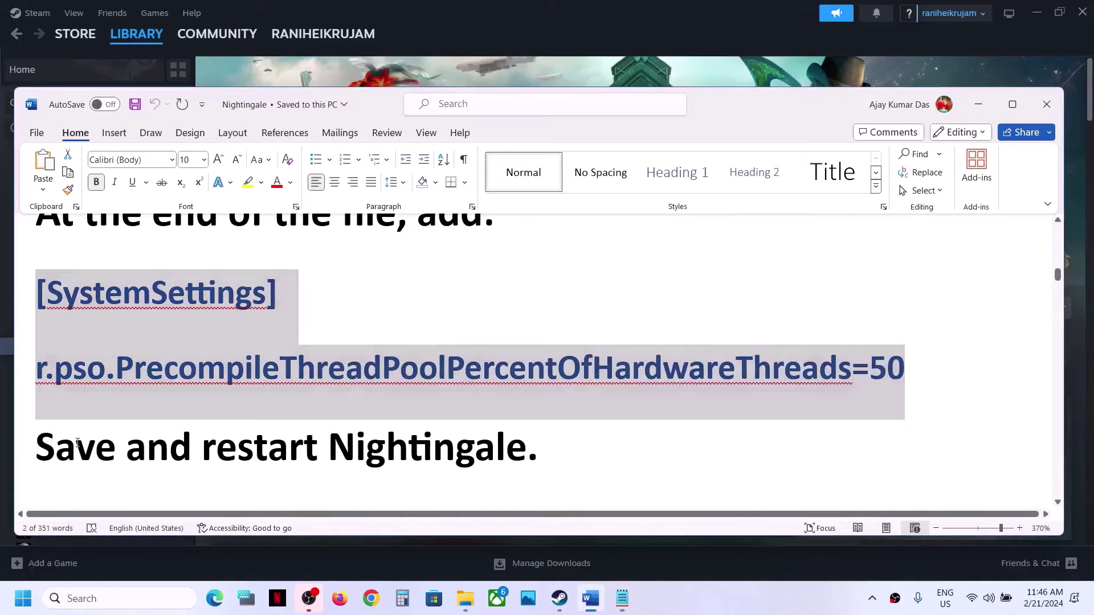
{"action": "left_click_drag", "start_coordinate": [57, 448], "coordinate": [116, 449]}
{"action": "left_click_drag", "start_coordinate": [218, 450], "coordinate": [527, 450]}
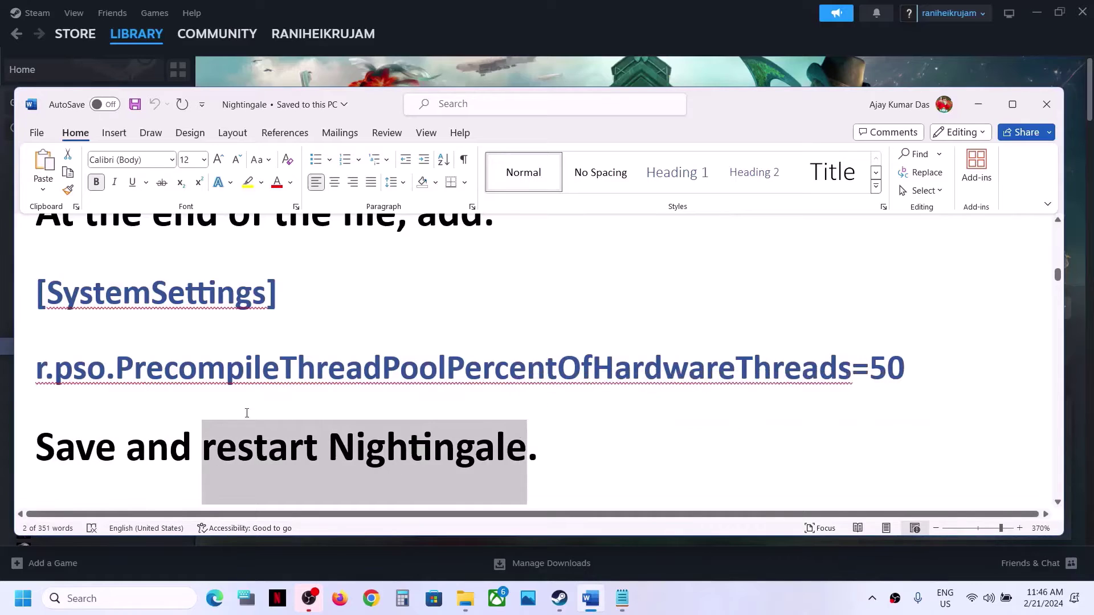
{"action": "scroll", "coordinate": [234, 408], "scroll_direction": "down", "scroll_amount": 4}
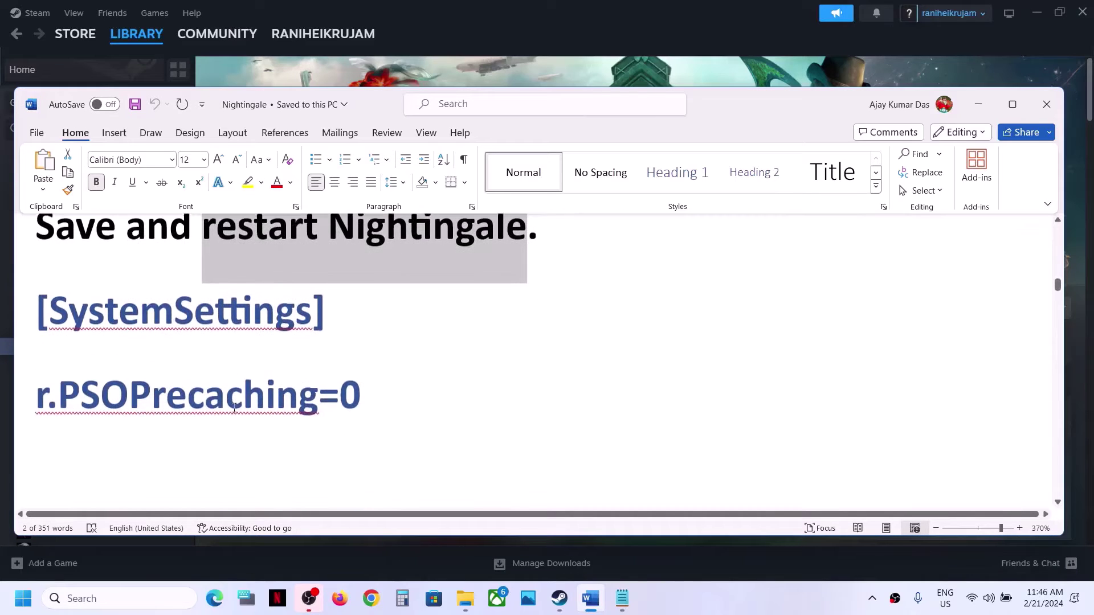
{"action": "left_click_drag", "start_coordinate": [373, 408], "coordinate": [38, 327]}
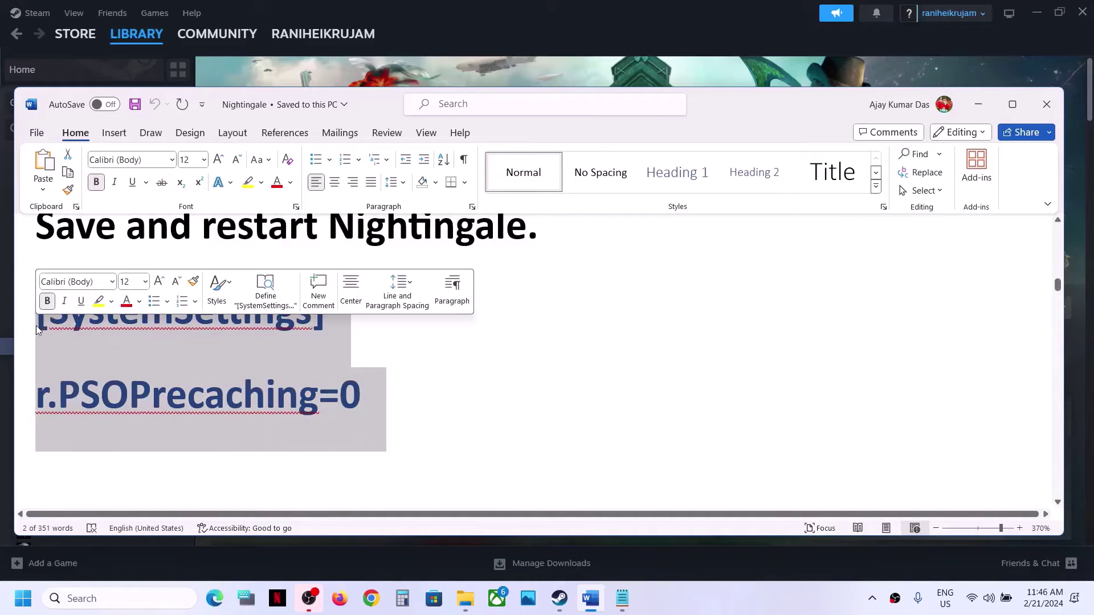
{"action": "right_click", "coordinate": [132, 347]}
{"action": "left_click", "coordinate": [166, 113]}
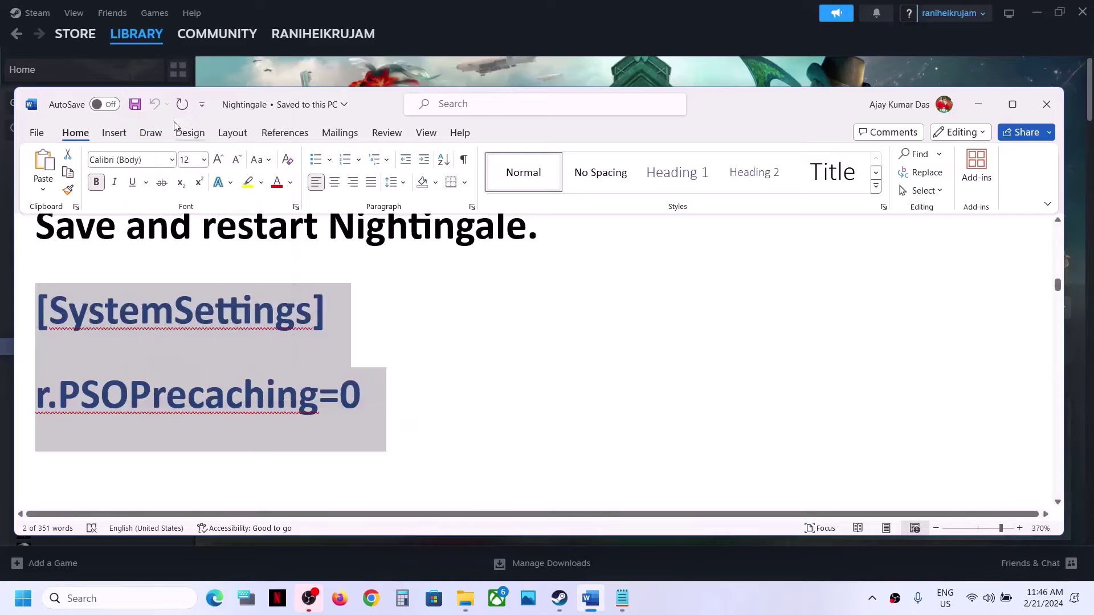
Replace the [SystemSettings] lines at the end of the Engine file with the copied r.PSOPrecaching=0 version, save, and close the file
{"action": "mouse_move", "coordinate": [629, 596]}
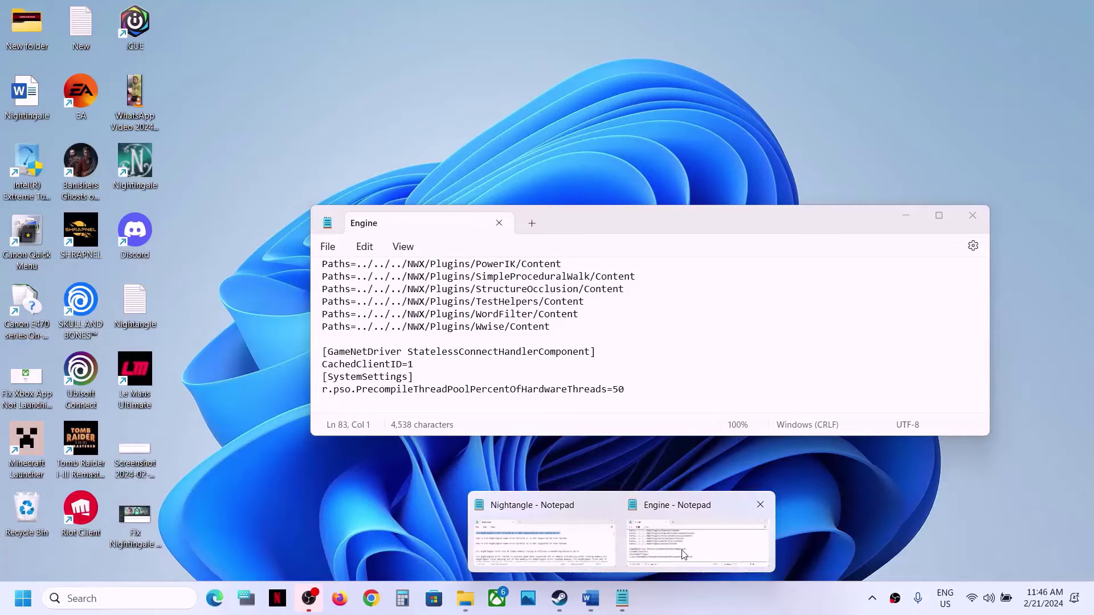
{"action": "left_click", "coordinate": [679, 558]}
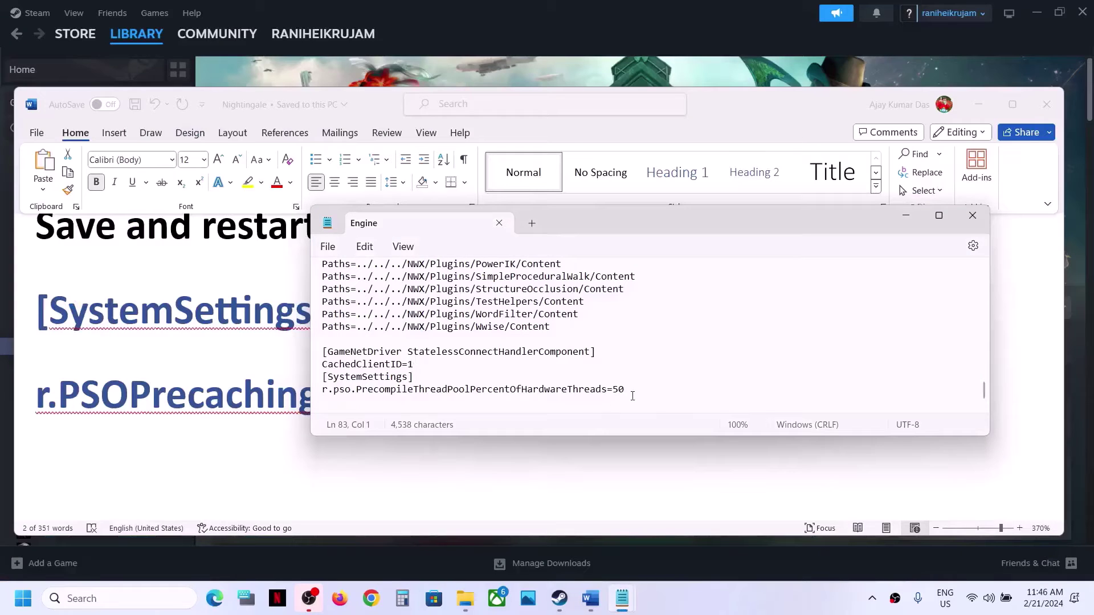
{"action": "left_click_drag", "start_coordinate": [636, 392], "coordinate": [314, 385]}
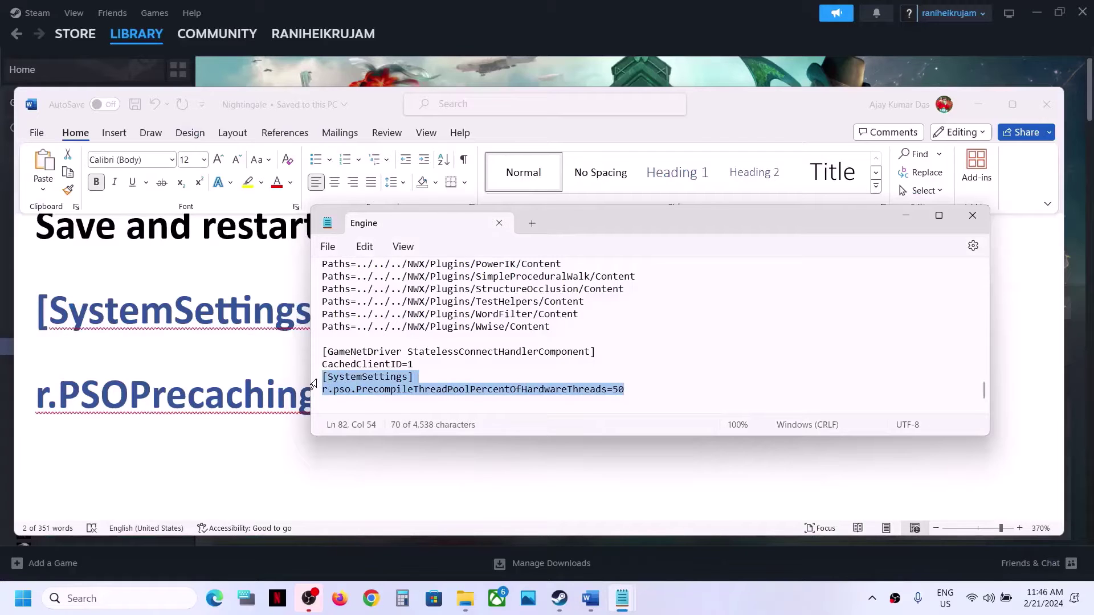
{"action": "key", "text": "Delete"}
{"action": "key", "text": "ctrl+v"}
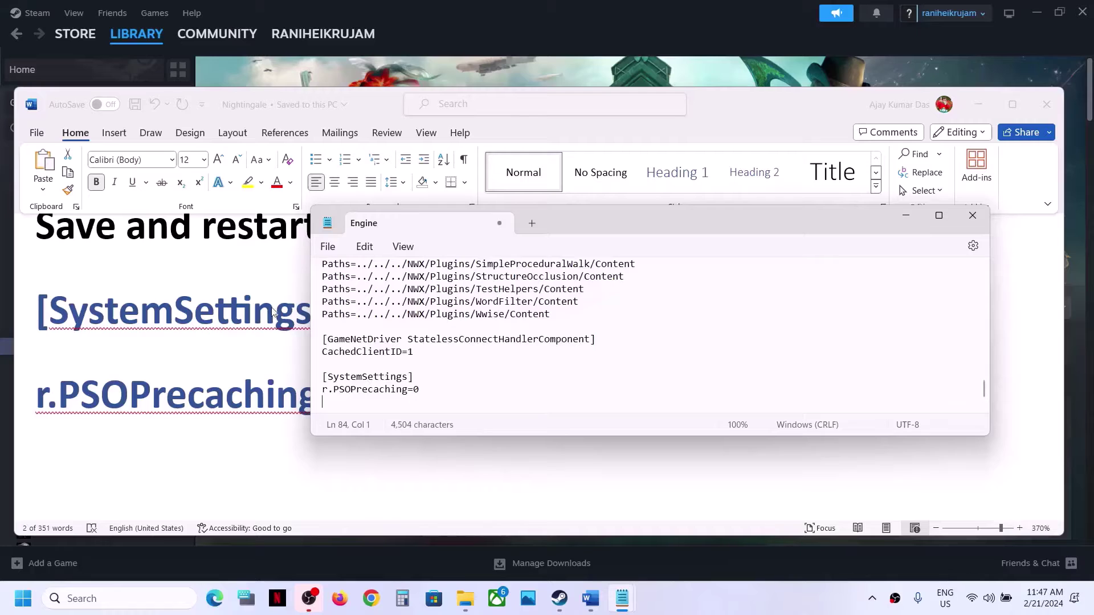
{"action": "left_click", "coordinate": [327, 249]}
{"action": "left_click", "coordinate": [349, 340]}
{"action": "left_click", "coordinate": [973, 215]}
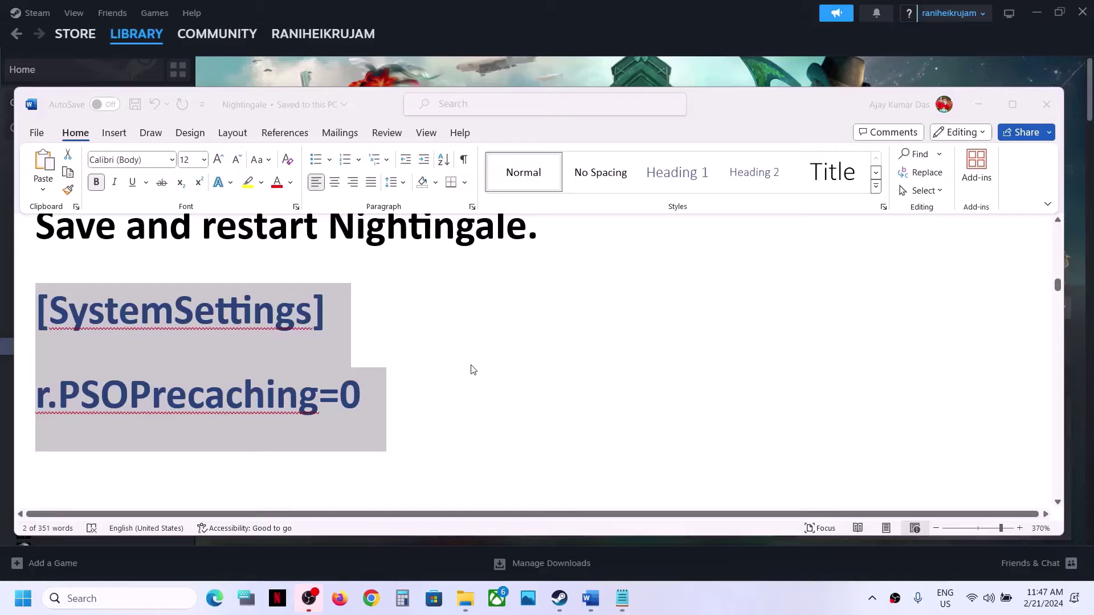
Review Step 5 of the Word notes on a clean graphics card driver installation, including the NVIDIA and AMD driver links
{"action": "scroll", "coordinate": [423, 369], "scroll_direction": "up", "scroll_amount": 8}
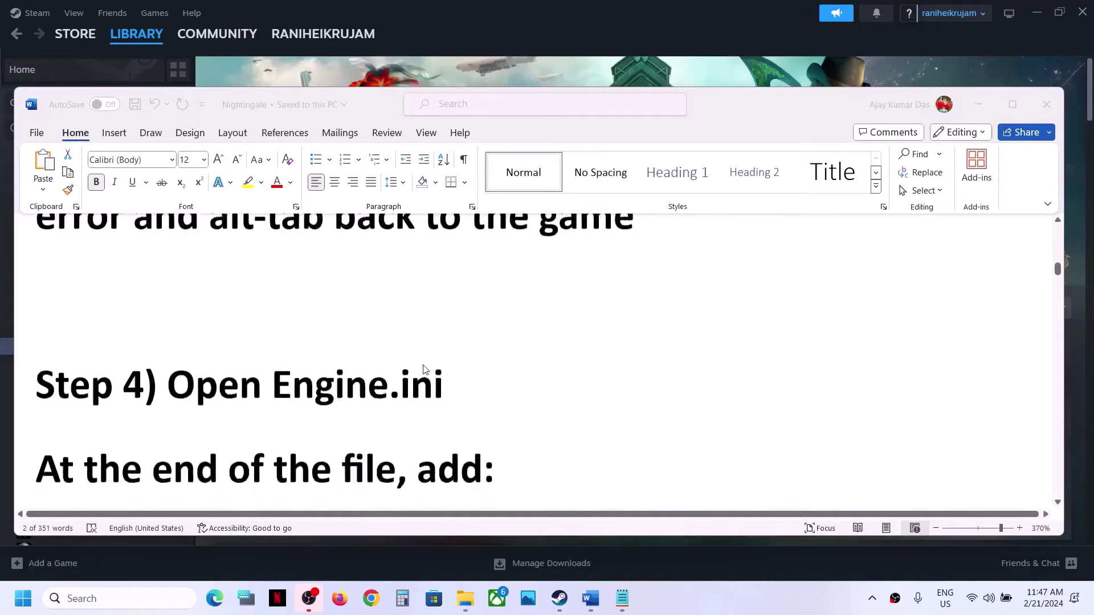
{"action": "scroll", "coordinate": [423, 369], "scroll_direction": "down", "scroll_amount": 10}
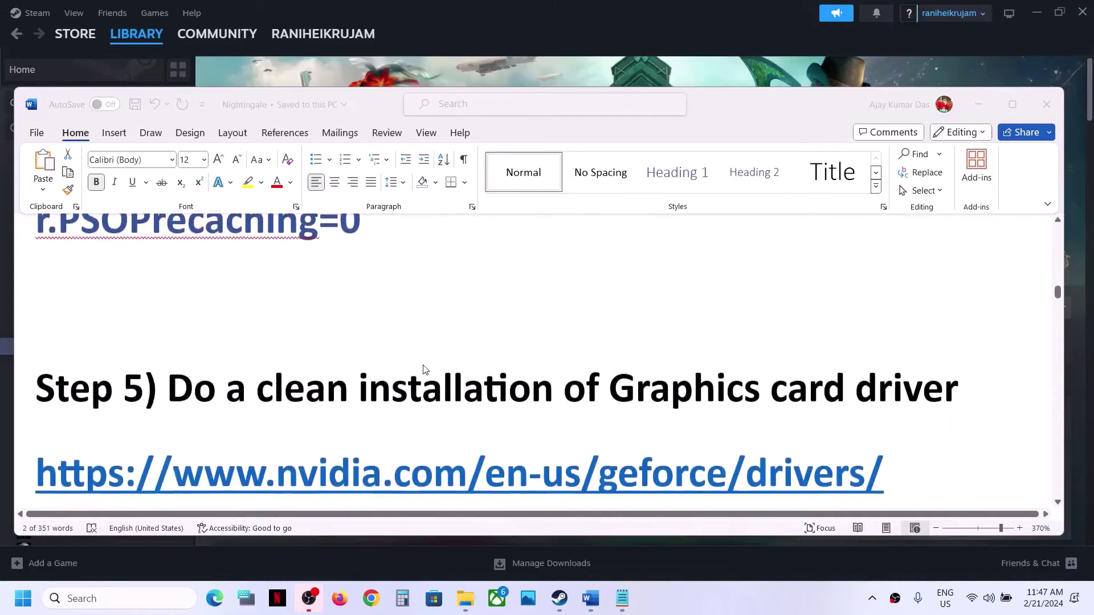
{"action": "scroll", "coordinate": [423, 369], "scroll_direction": "down", "scroll_amount": 1}
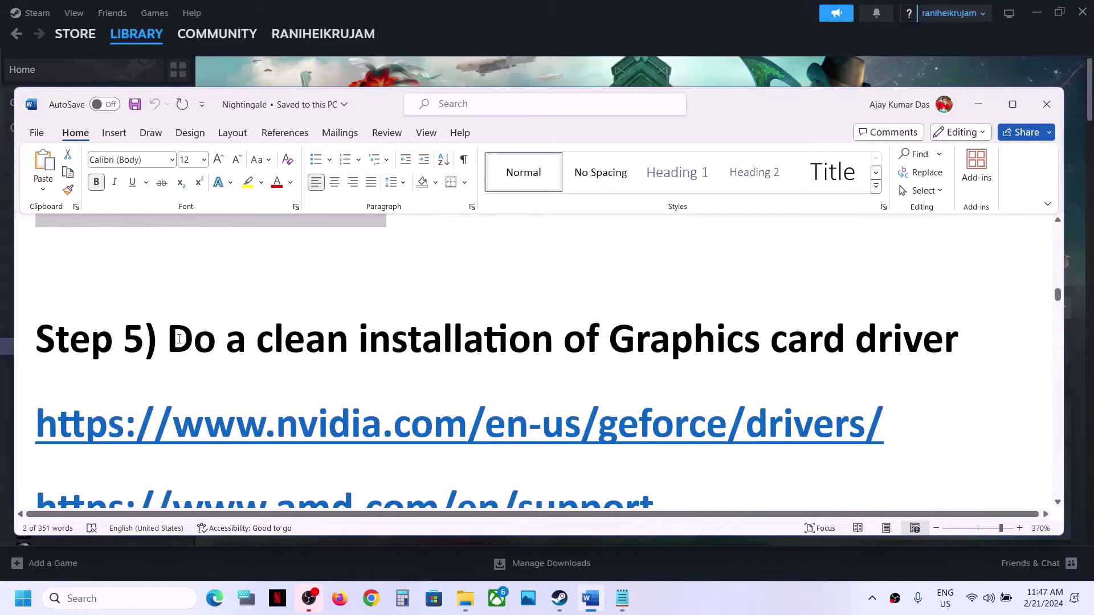
{"action": "left_click_drag", "start_coordinate": [178, 339], "coordinate": [855, 347]}
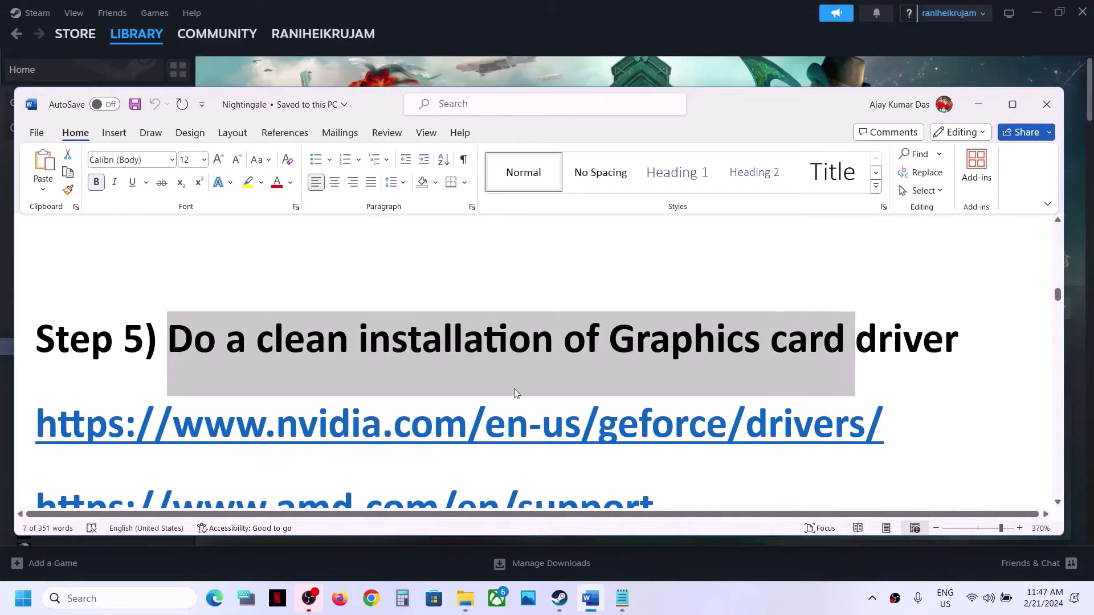
{"action": "scroll", "coordinate": [515, 393], "scroll_direction": "down", "scroll_amount": 2}
{"action": "scroll", "coordinate": [319, 333], "scroll_direction": "up", "scroll_amount": 1}
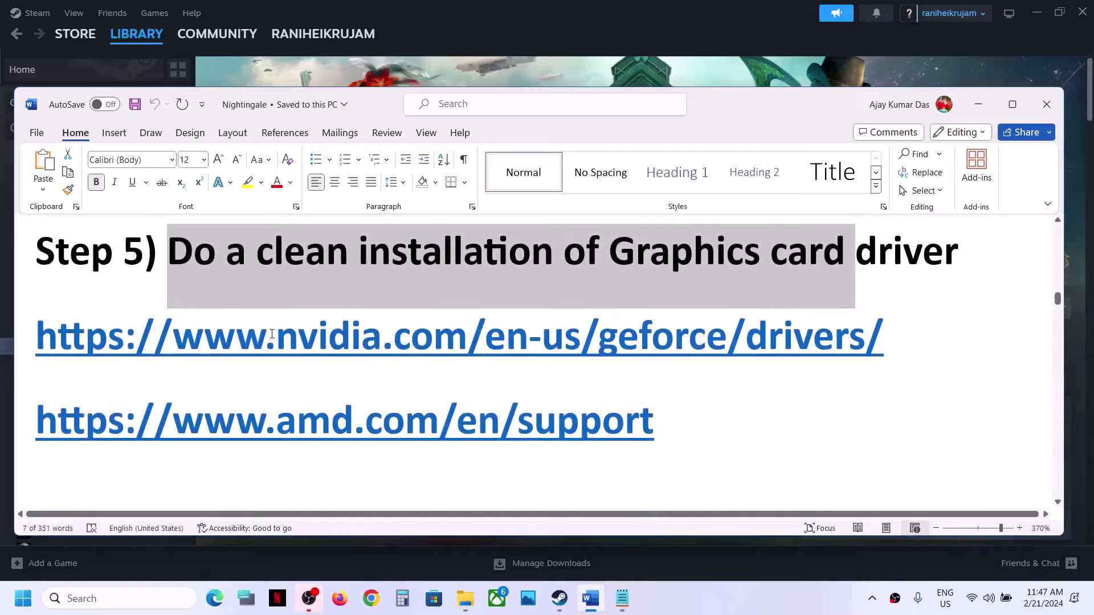
{"action": "left_click_drag", "start_coordinate": [271, 334], "coordinate": [528, 342]}
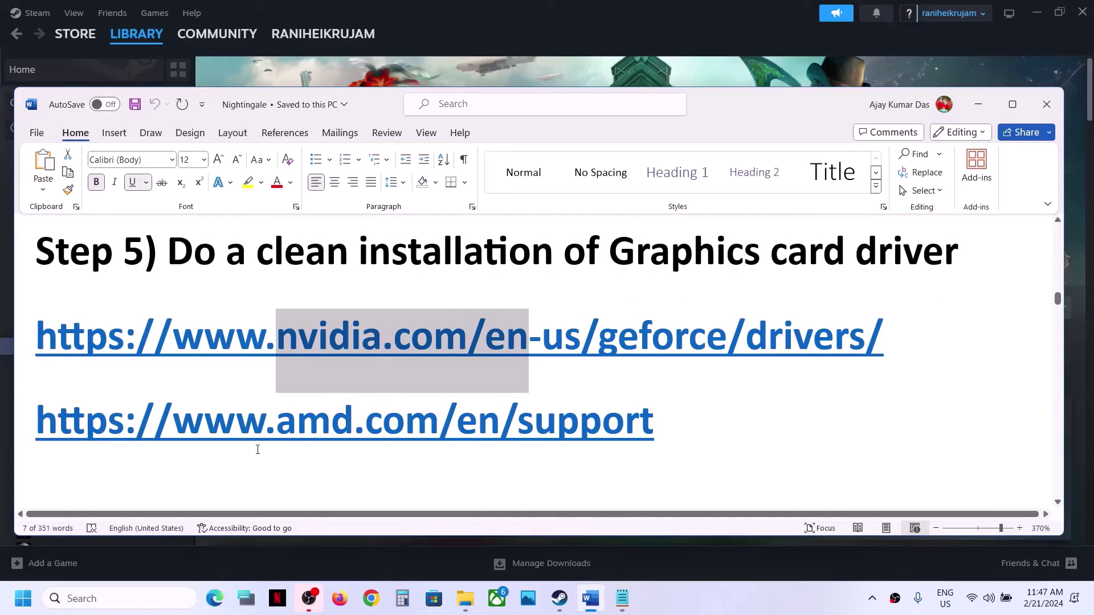
{"action": "left_click_drag", "start_coordinate": [235, 424], "coordinate": [500, 424]}
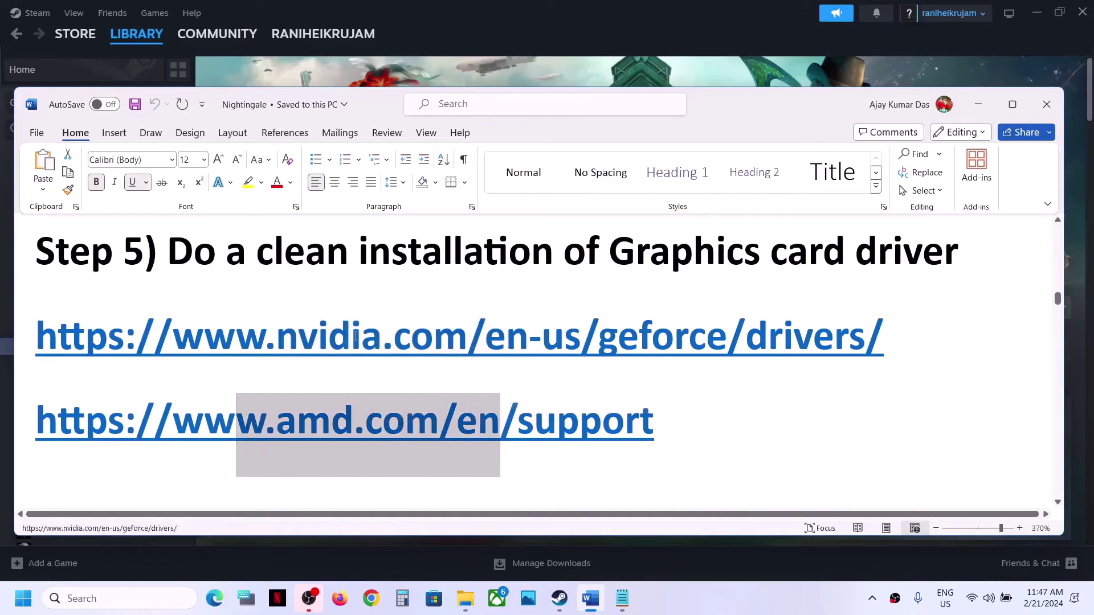
{"action": "left_click_drag", "start_coordinate": [355, 336], "coordinate": [615, 342]}
On NVIDIA's GeForce Drivers page, set the manual search to GeForce, GeForce RTX 30 Series (Notebooks), and GeForce RTX 3050 Laptop GPU
{"action": "left_click", "coordinate": [784, 570]}
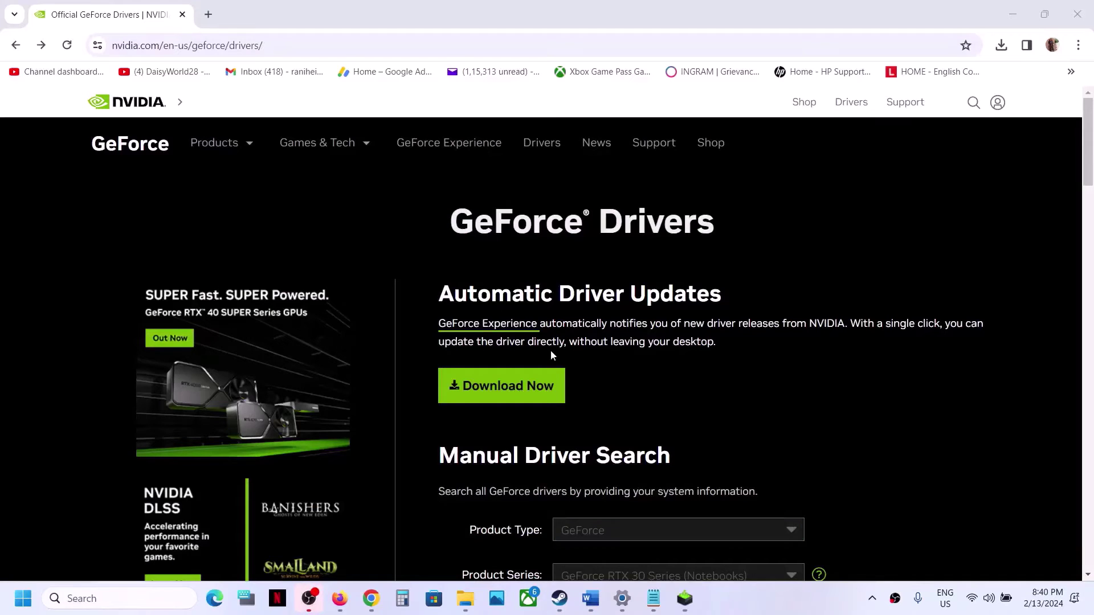
{"action": "scroll", "coordinate": [644, 367], "scroll_direction": "down", "scroll_amount": 4}
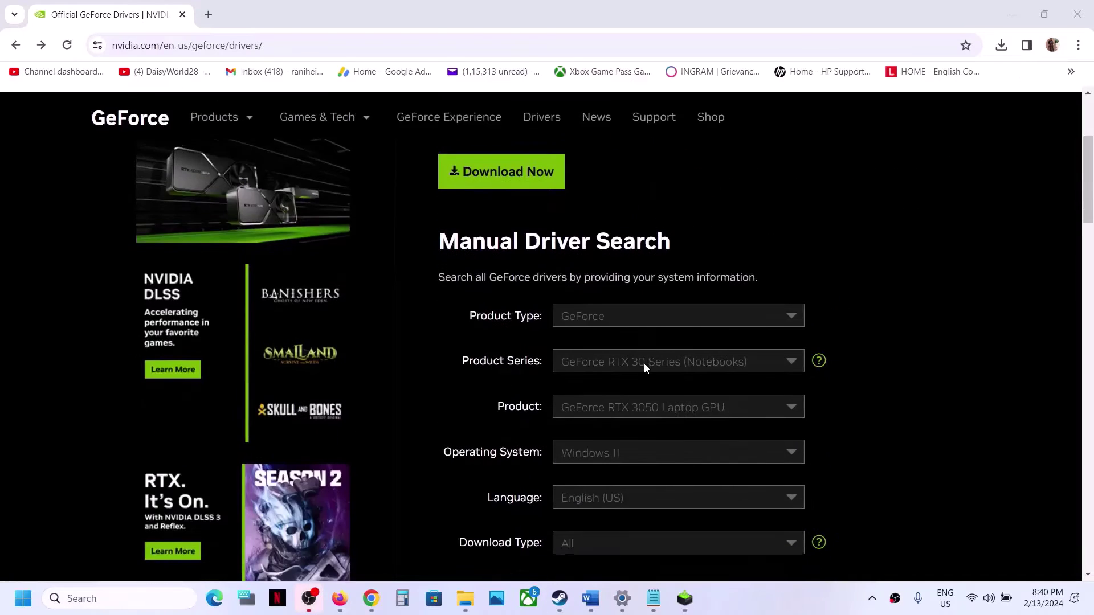
{"action": "left_click", "coordinate": [621, 319]}
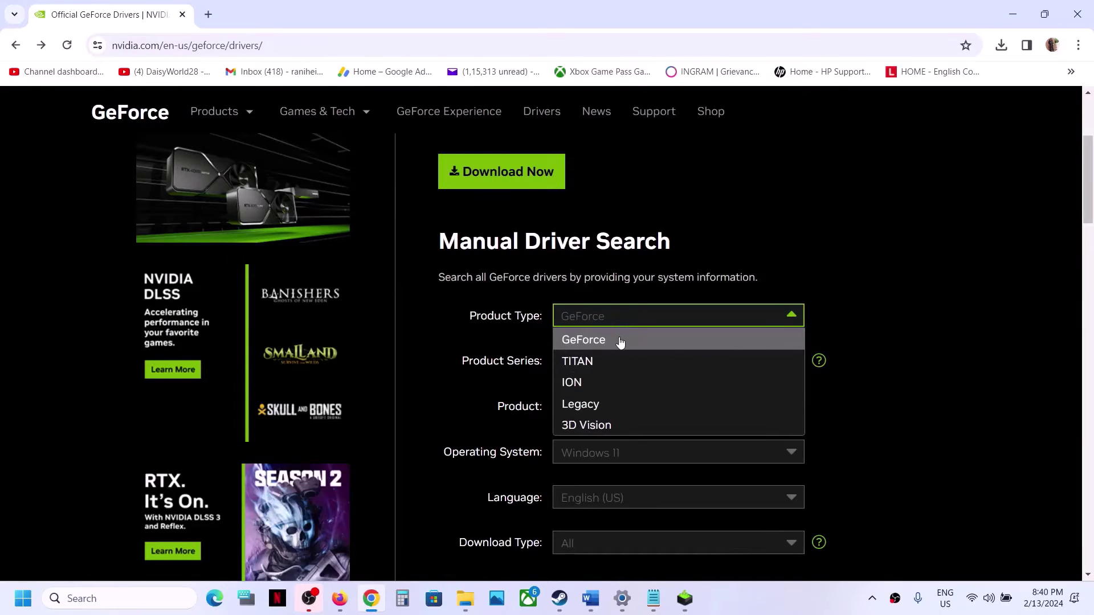
{"action": "left_click", "coordinate": [622, 339]}
{"action": "left_click", "coordinate": [660, 368]}
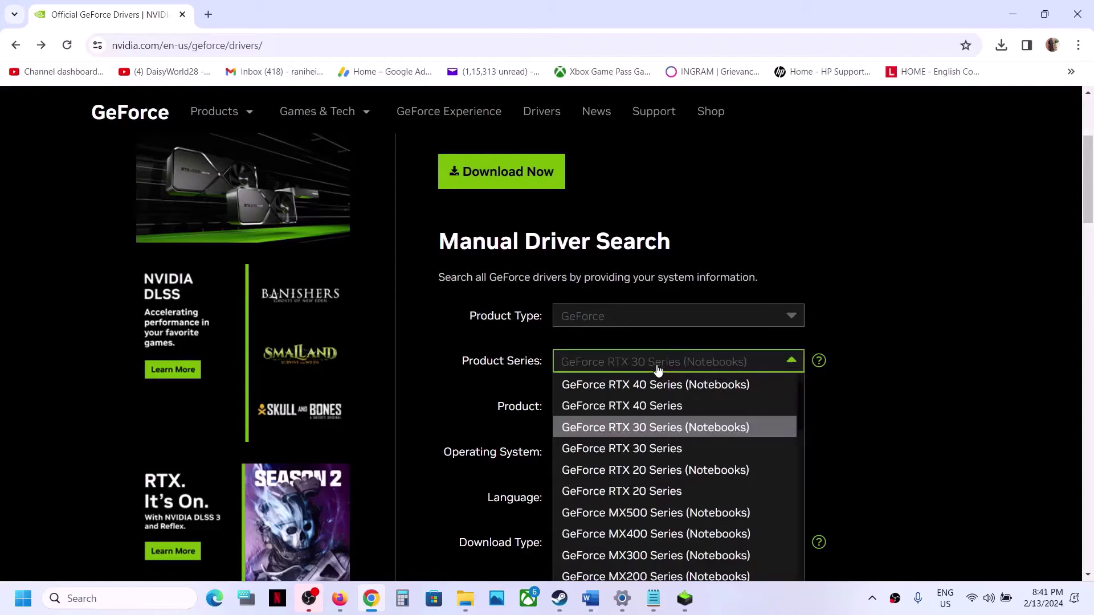
{"action": "left_click", "coordinate": [710, 430]}
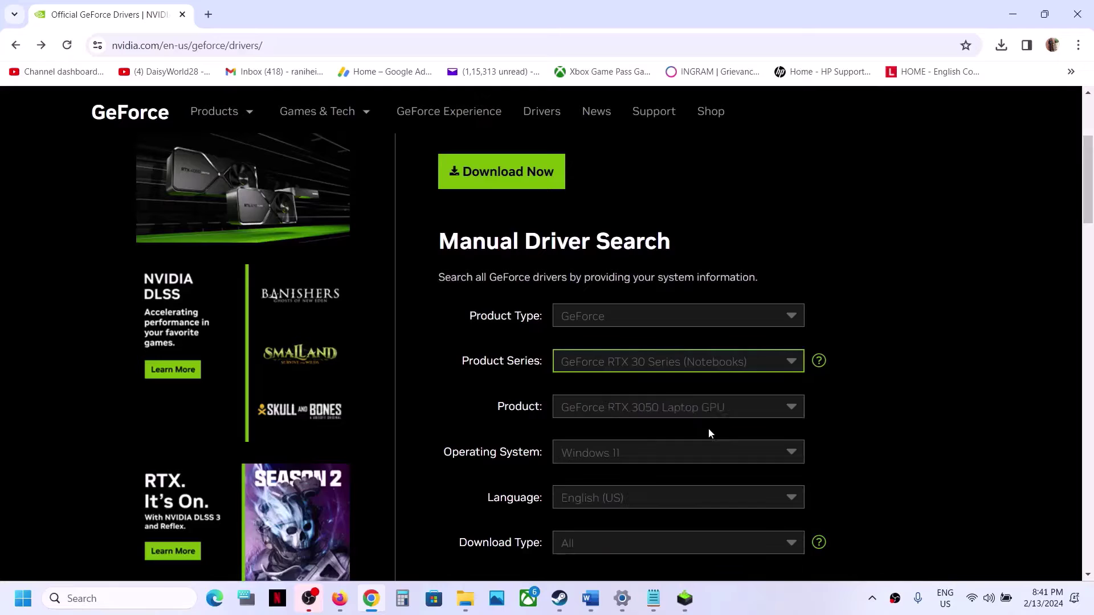
{"action": "left_click", "coordinate": [659, 417]}
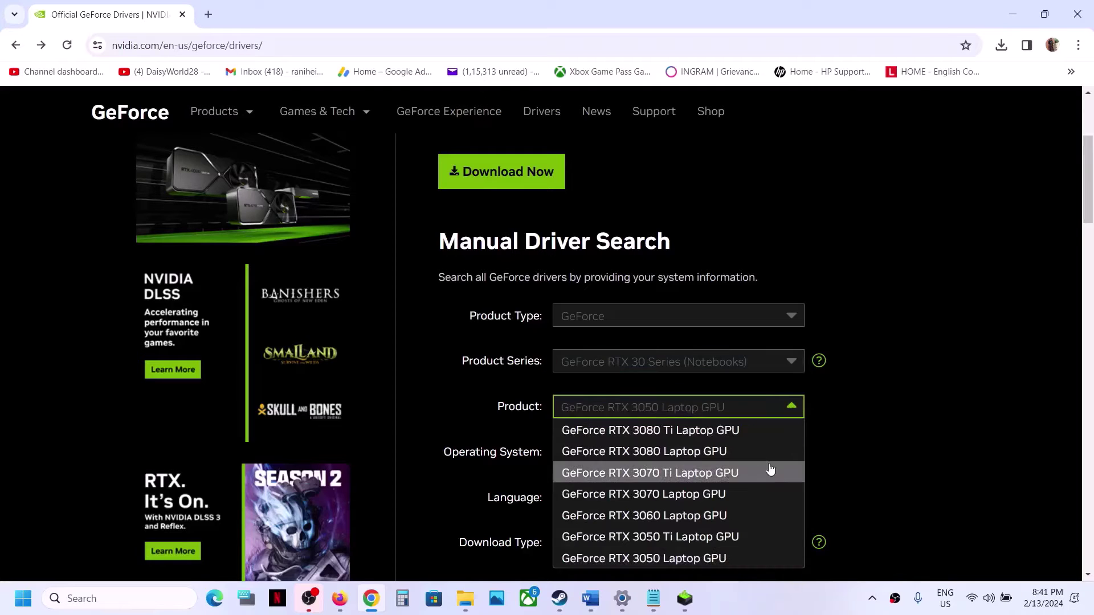
{"action": "left_click", "coordinate": [688, 560]}
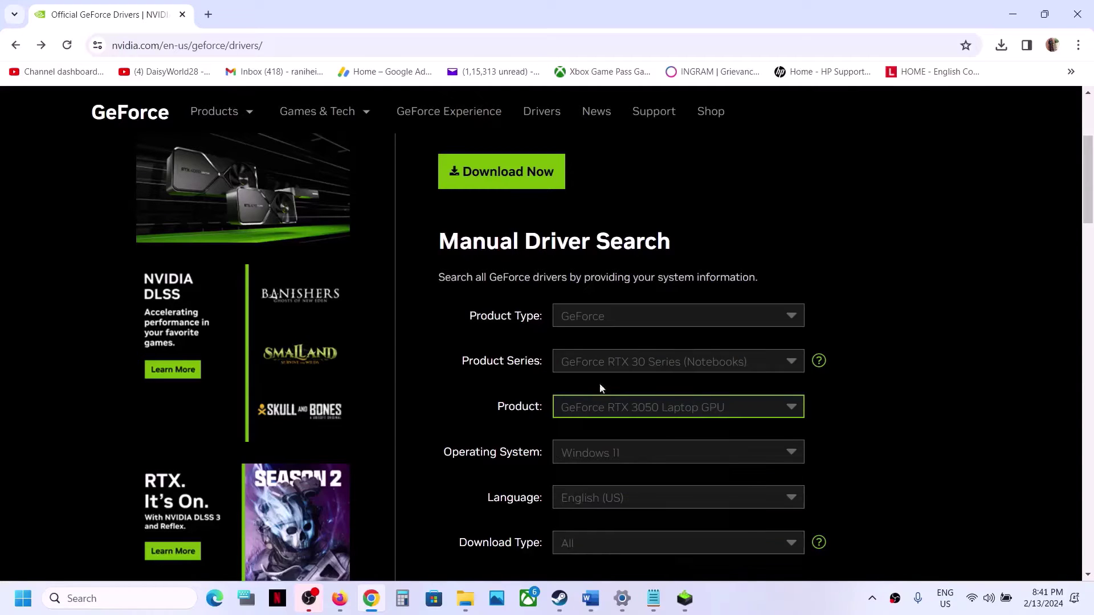
Choose Windows 11 as the operating system and start the manual driver search
{"action": "scroll", "coordinate": [608, 391], "scroll_direction": "down", "scroll_amount": 2}
{"action": "left_click", "coordinate": [633, 321]}
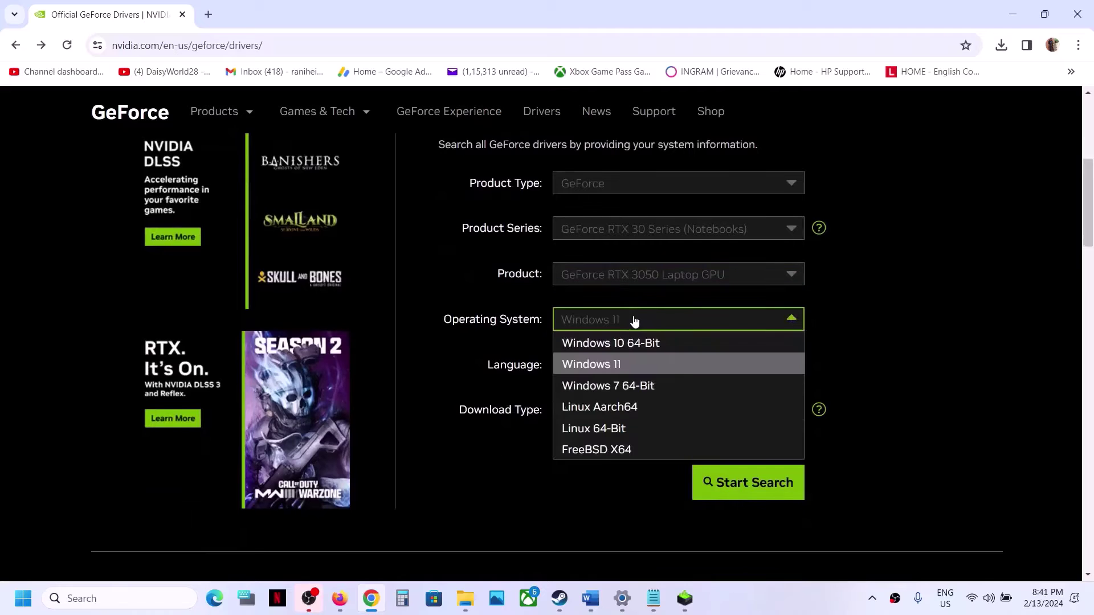
{"action": "left_click", "coordinate": [632, 366]}
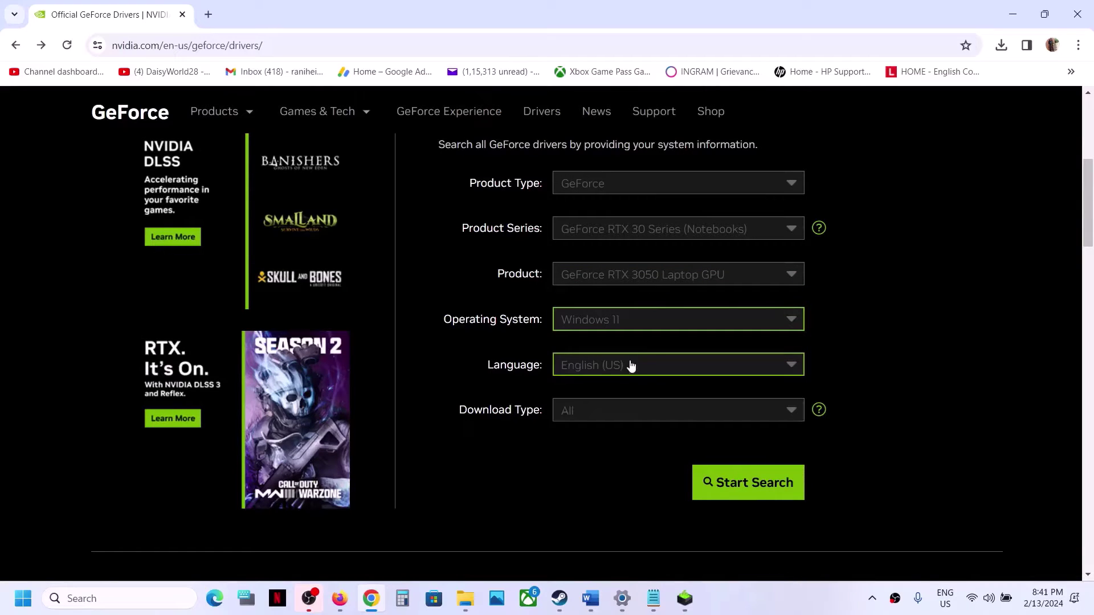
{"action": "left_click", "coordinate": [729, 489]}
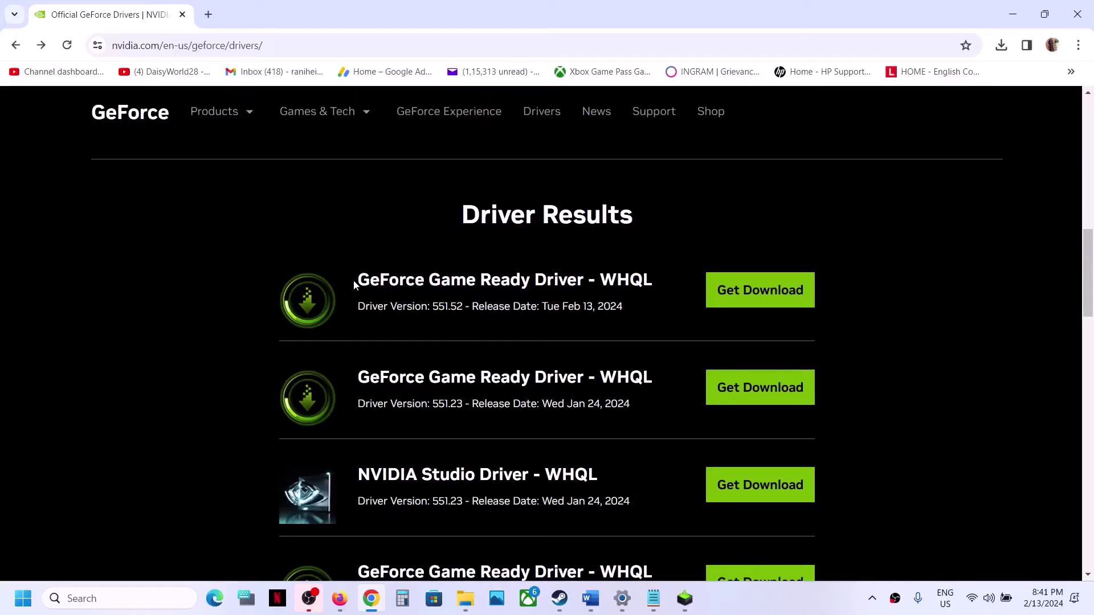
Check the name and version of the newest GeForce Game Ready Driver, 551.52, and download it
{"action": "left_click_drag", "start_coordinate": [354, 282], "coordinate": [577, 281]}
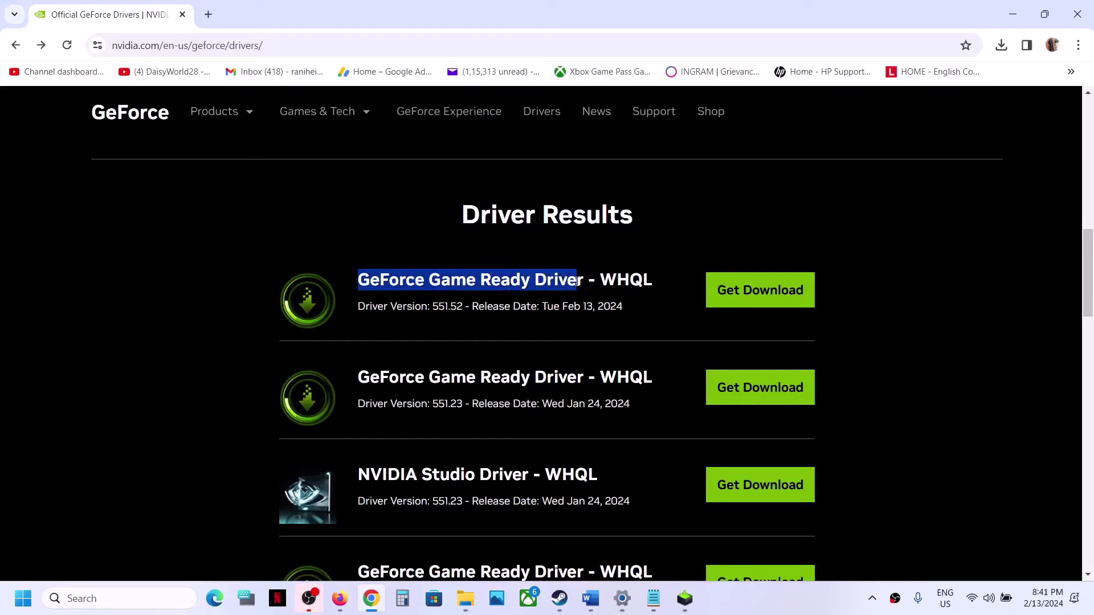
{"action": "left_click_drag", "start_coordinate": [349, 315], "coordinate": [437, 308]}
{"action": "left_click", "coordinate": [465, 308]}
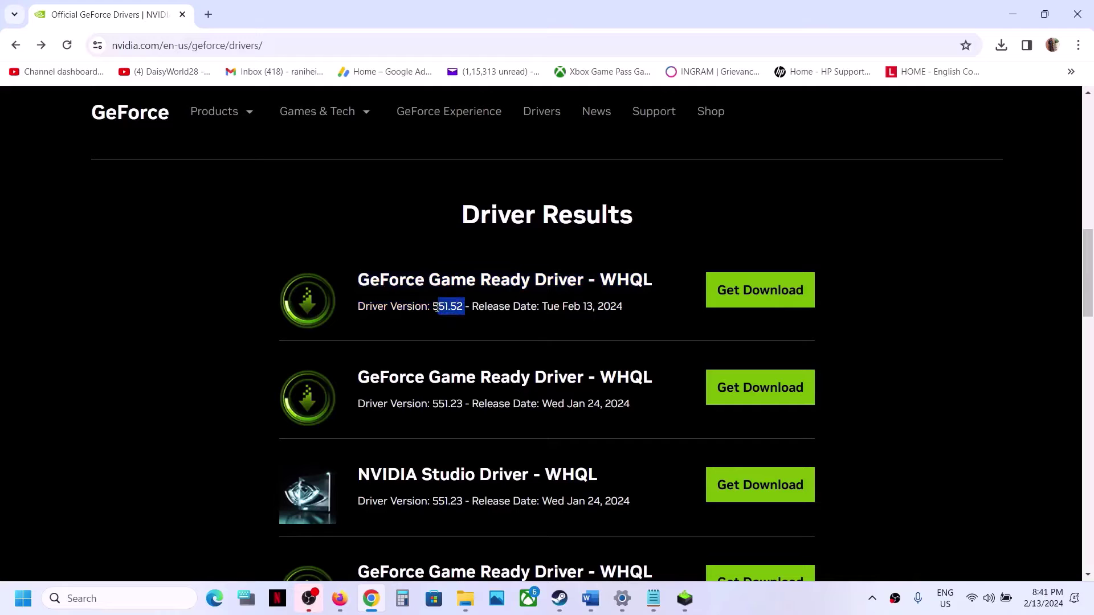
{"action": "left_click", "coordinate": [732, 289]}
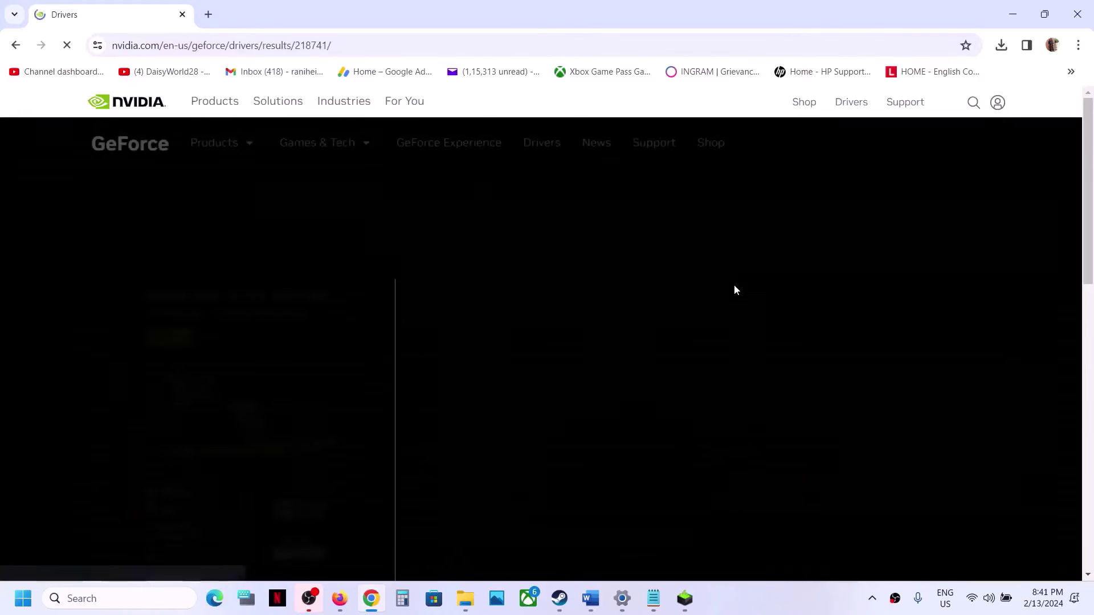
{"action": "scroll", "coordinate": [718, 246], "scroll_direction": "down", "scroll_amount": 1}
{"action": "left_click", "coordinate": [940, 254]}
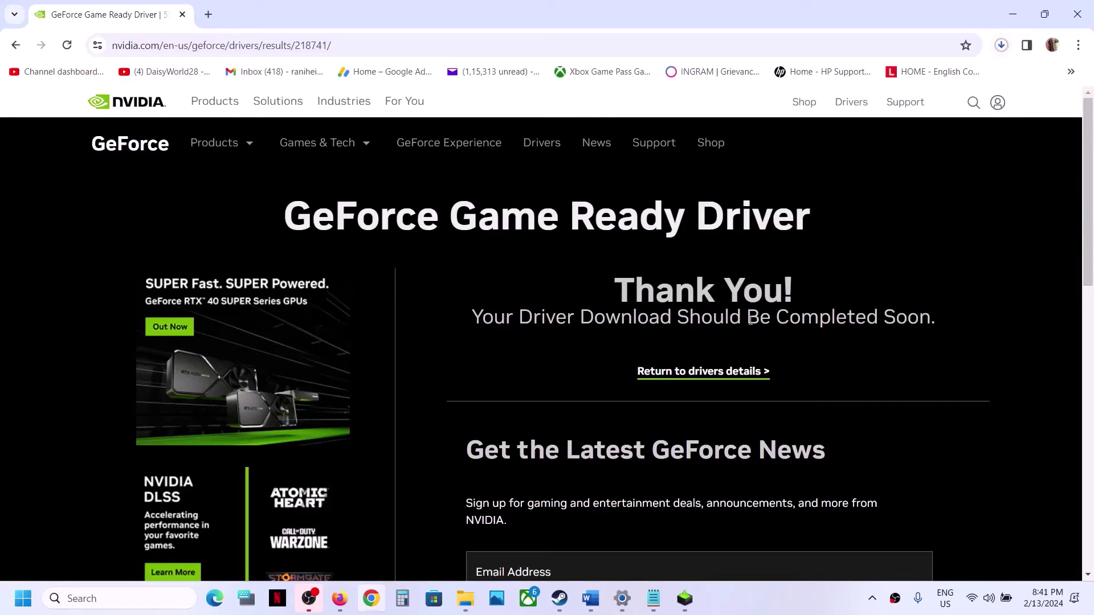
In the NVIDIA installer, accept the license and start a Custom (Advanced) installation with Perform a clean installation enabled
{"action": "left_click", "coordinate": [684, 604]}
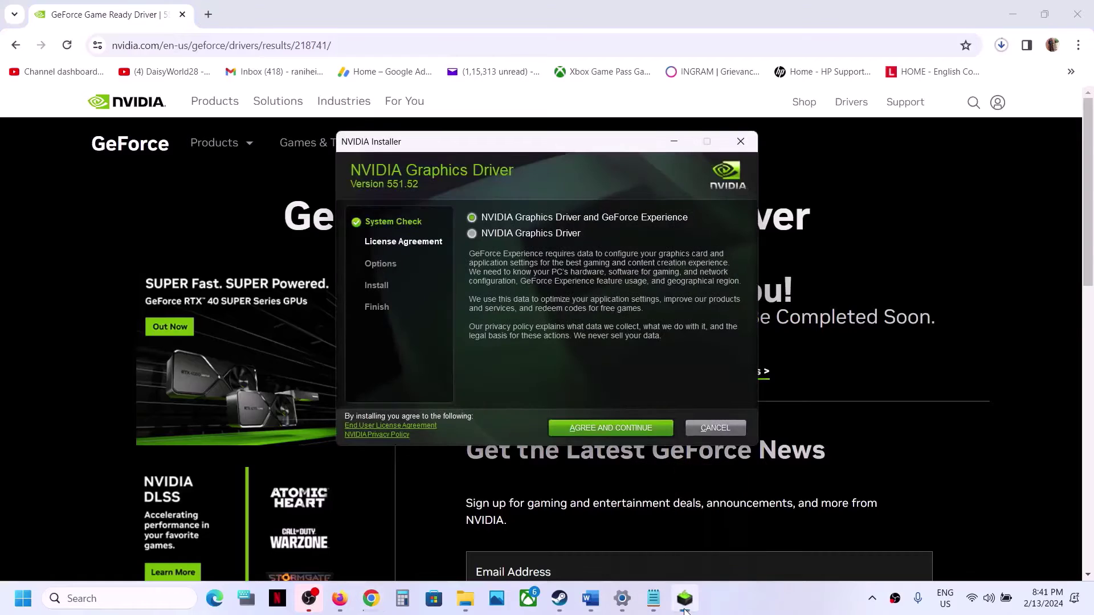
{"action": "left_click", "coordinate": [625, 429]}
{"action": "left_click", "coordinate": [471, 300]}
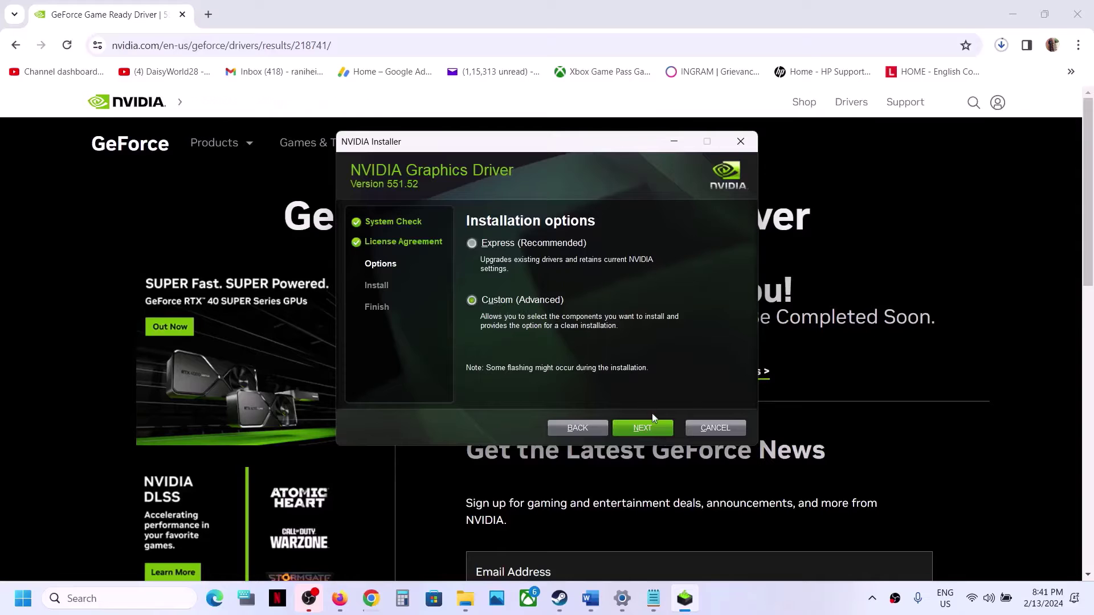
{"action": "left_click", "coordinate": [648, 431]}
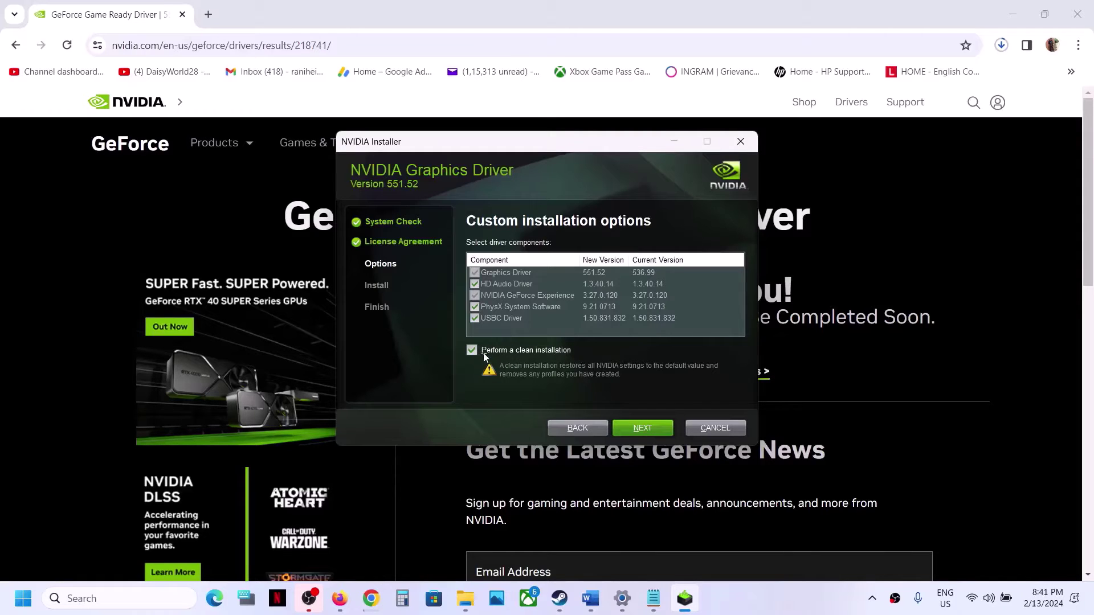
{"action": "left_click", "coordinate": [641, 430]}
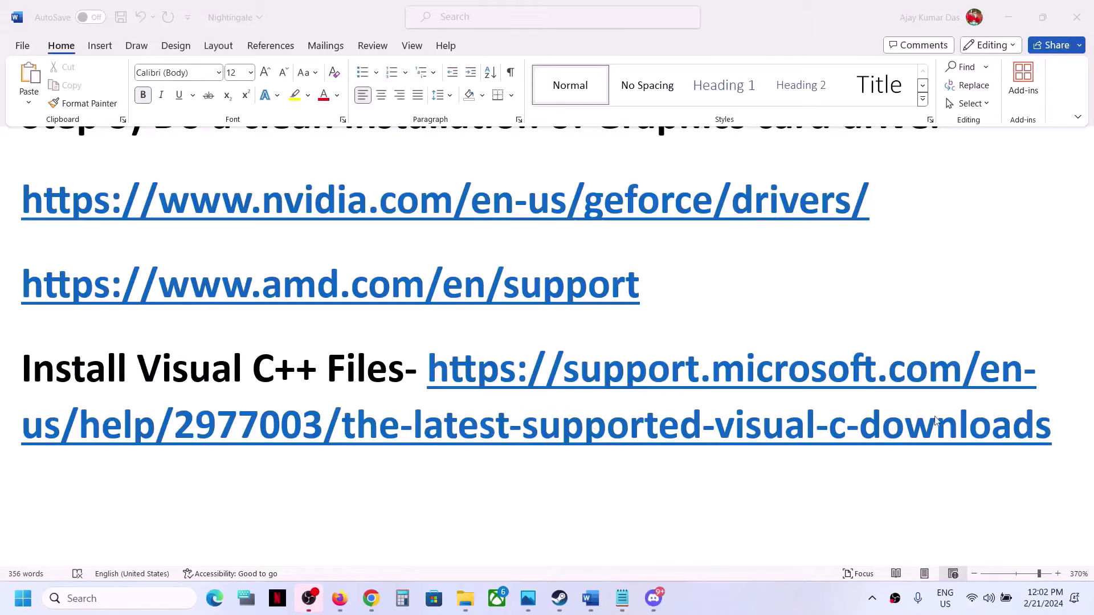
Copy the Visual C++ downloads link from the Word notes and open it in a new Chrome tab
{"action": "left_click", "coordinate": [1059, 436]}
{"action": "left_click_drag", "start_coordinate": [1056, 428], "coordinate": [433, 386]}
{"action": "key", "text": "ctrl+c"}
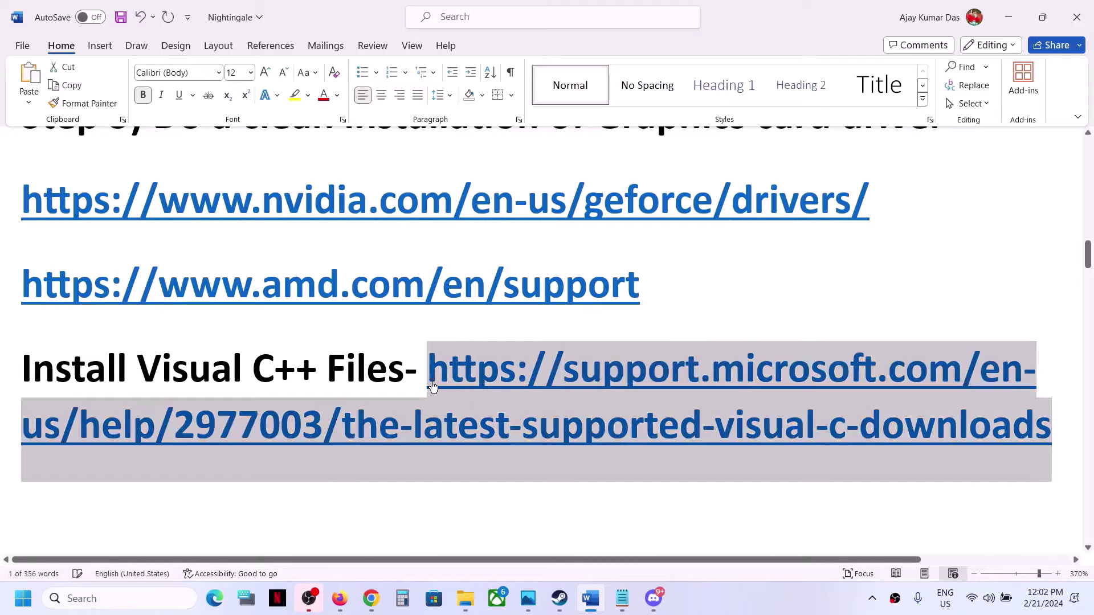
{"action": "left_click", "coordinate": [371, 599]}
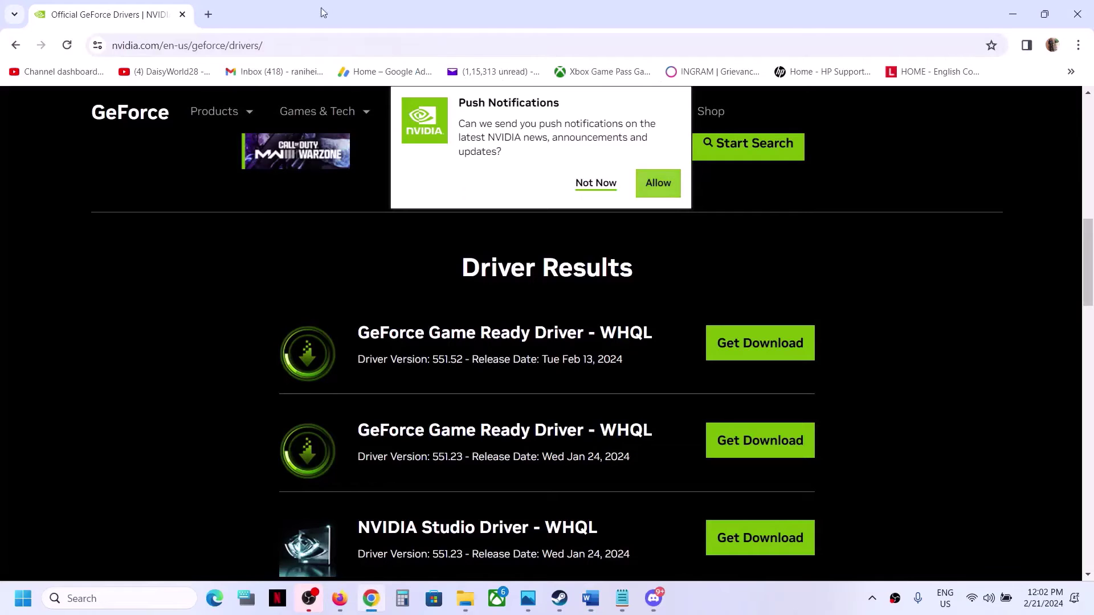
{"action": "left_click", "coordinate": [206, 21]}
{"action": "key", "text": "ctrl+v"}
{"action": "key", "text": "Return"}
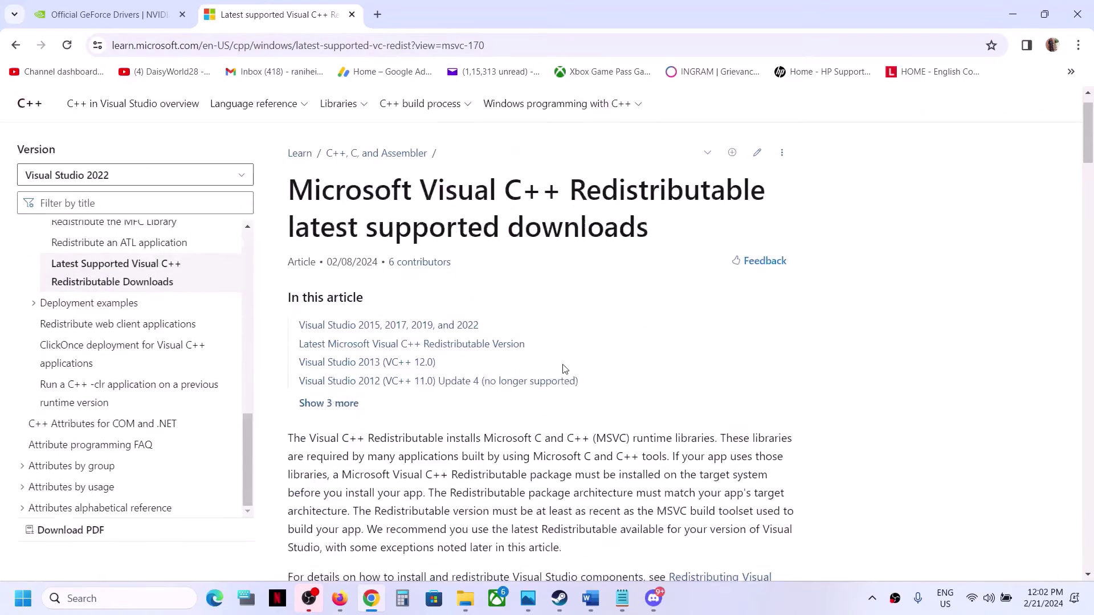
Download the latest X86 Visual C++ Redistributable from the Microsoft page, run its installer and start the Repair
{"action": "scroll", "coordinate": [563, 365], "scroll_direction": "down", "scroll_amount": 6}
{"action": "left_click_drag", "start_coordinate": [433, 285], "coordinate": [752, 315]}
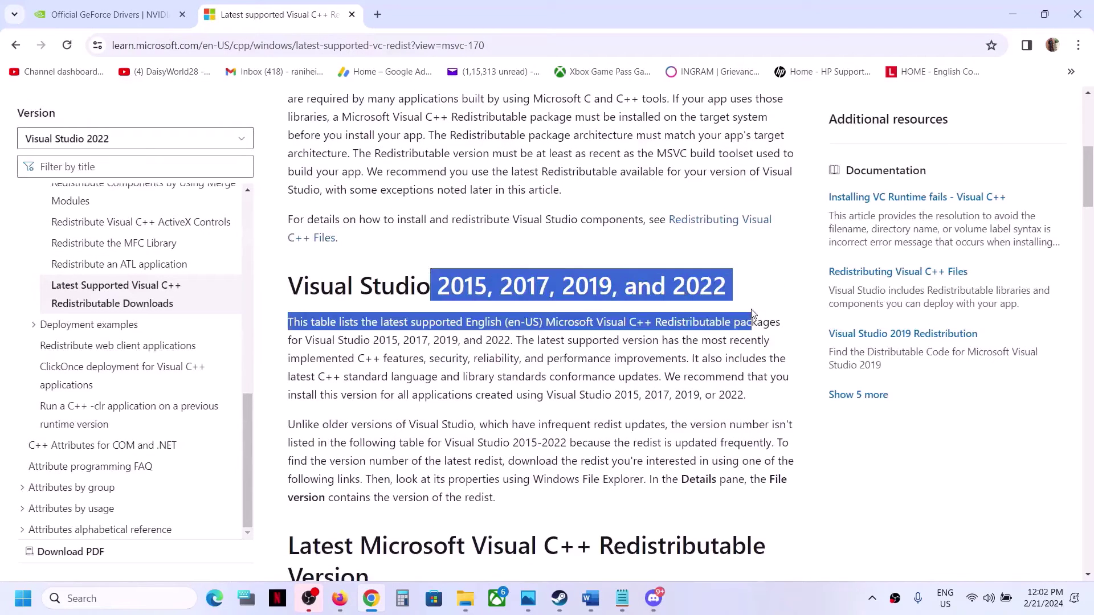
{"action": "left_click", "coordinate": [523, 251]}
{"action": "scroll", "coordinate": [522, 251], "scroll_direction": "down", "scroll_amount": 7}
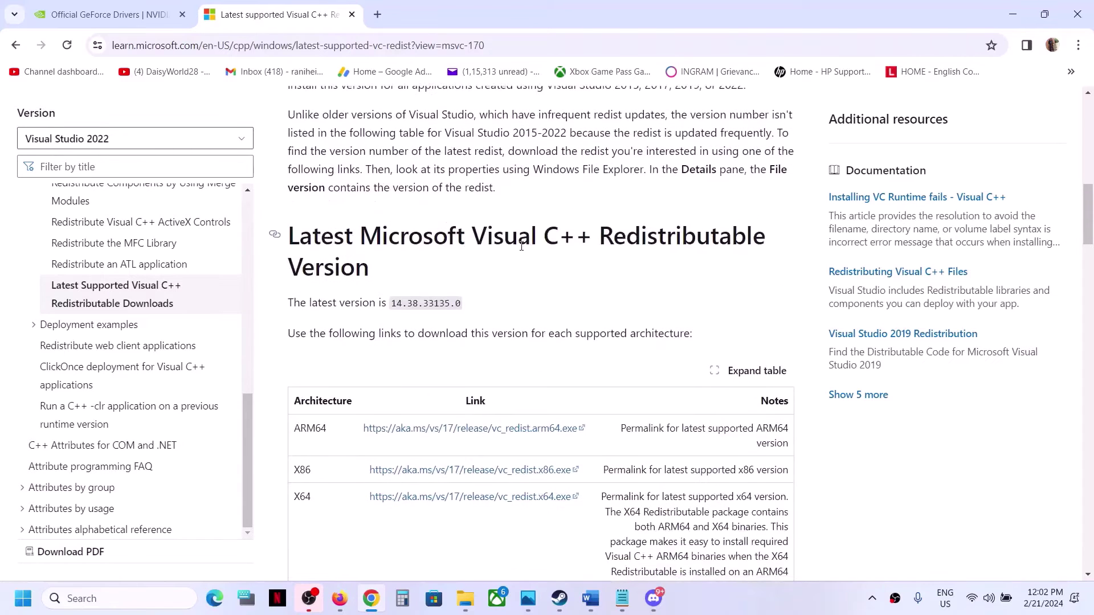
{"action": "scroll", "coordinate": [523, 250], "scroll_direction": "down", "scroll_amount": 2}
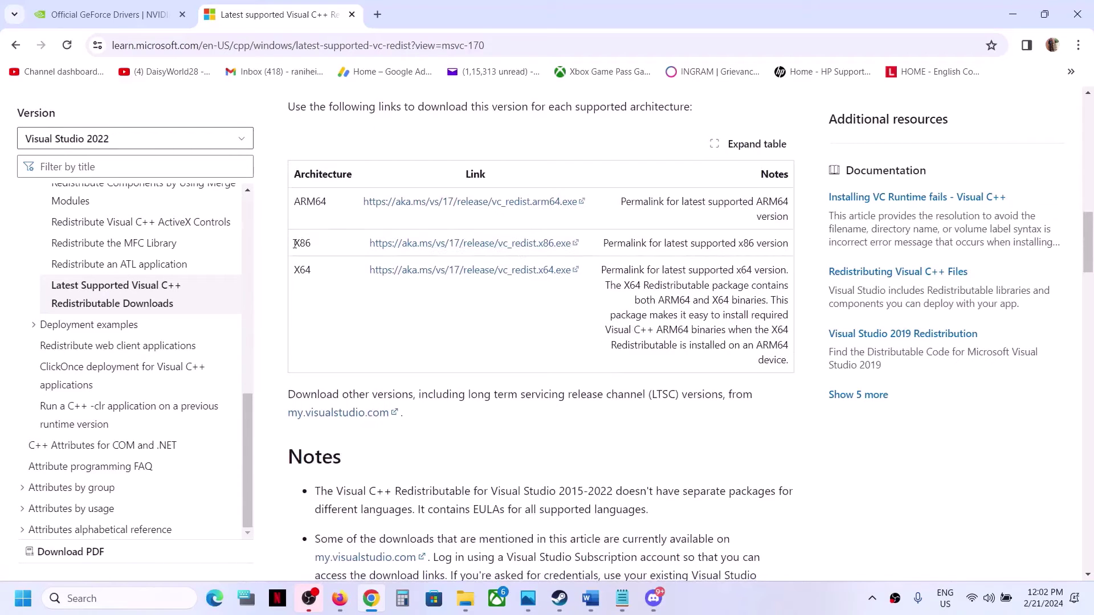
{"action": "left_click_drag", "start_coordinate": [292, 243], "coordinate": [382, 245]}
{"action": "left_click", "coordinate": [429, 247]}
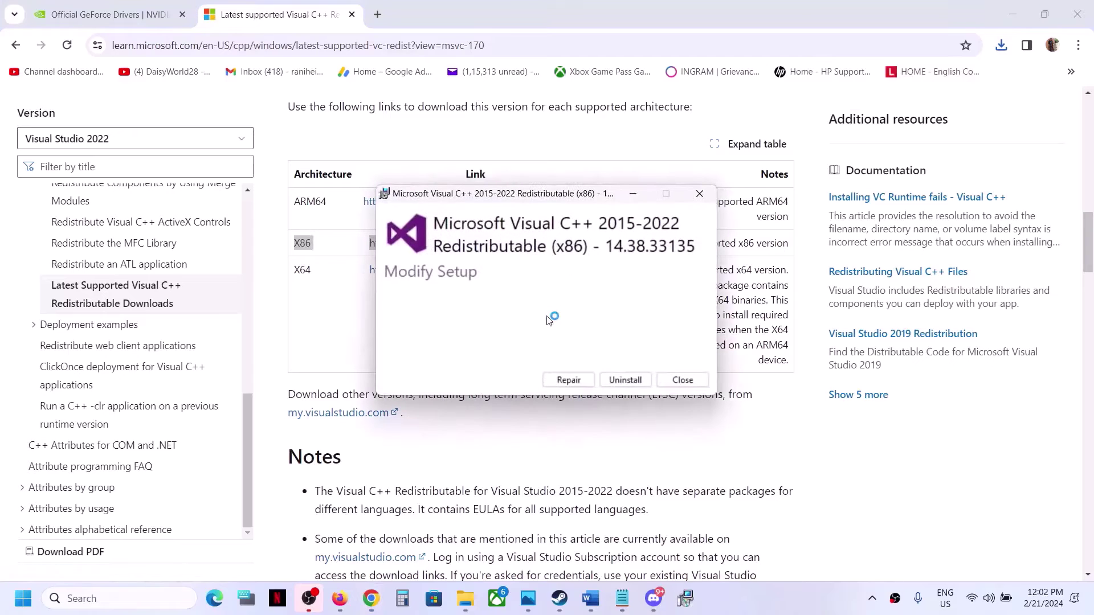
{"action": "left_click", "coordinate": [559, 385]}
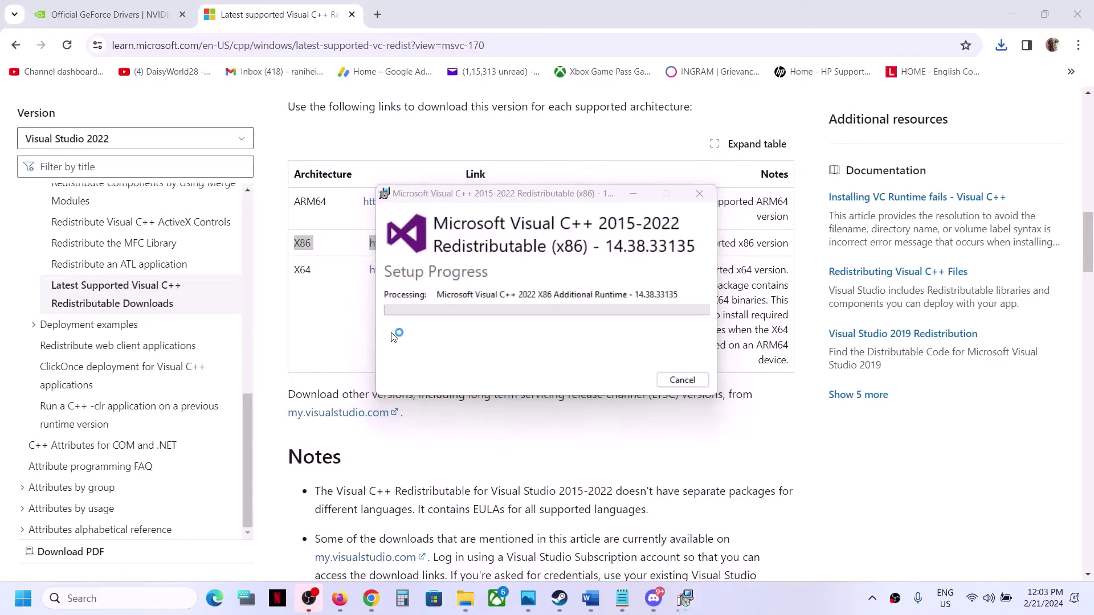
Download the latest X64 Visual C++ Redistributable, run its installer and start the Repair
{"action": "left_click_drag", "start_coordinate": [306, 271], "coordinate": [311, 273]}
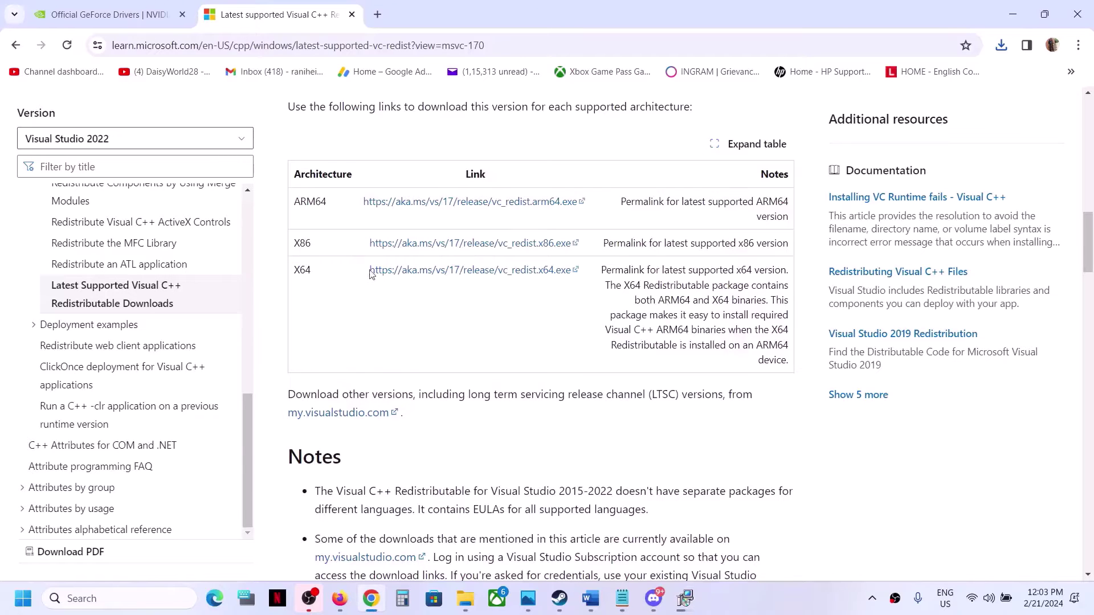
{"action": "left_click", "coordinate": [398, 271]}
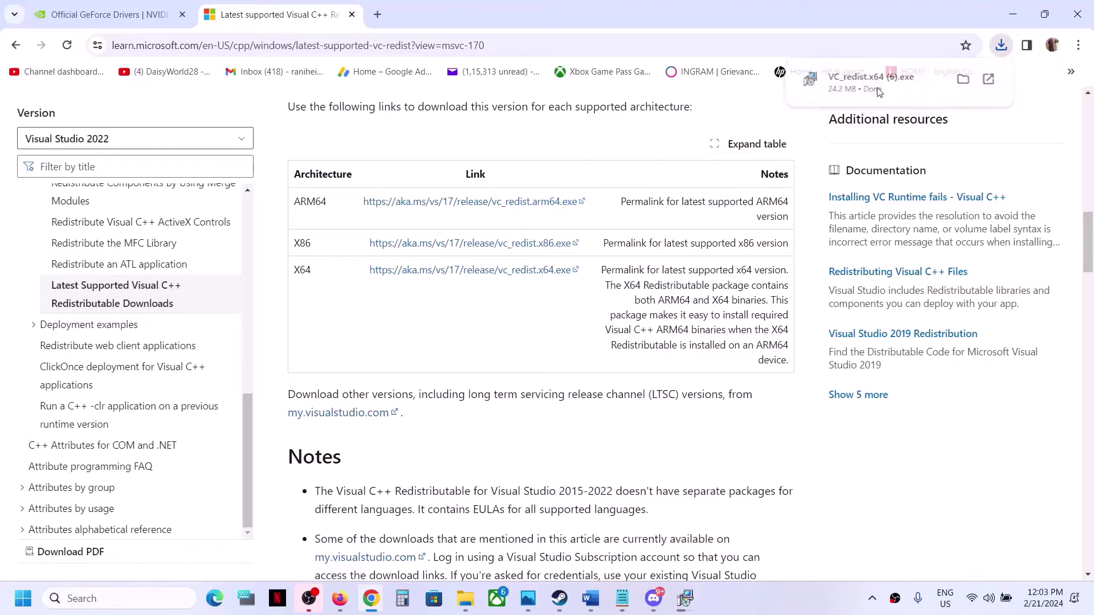
{"action": "left_click", "coordinate": [878, 92]}
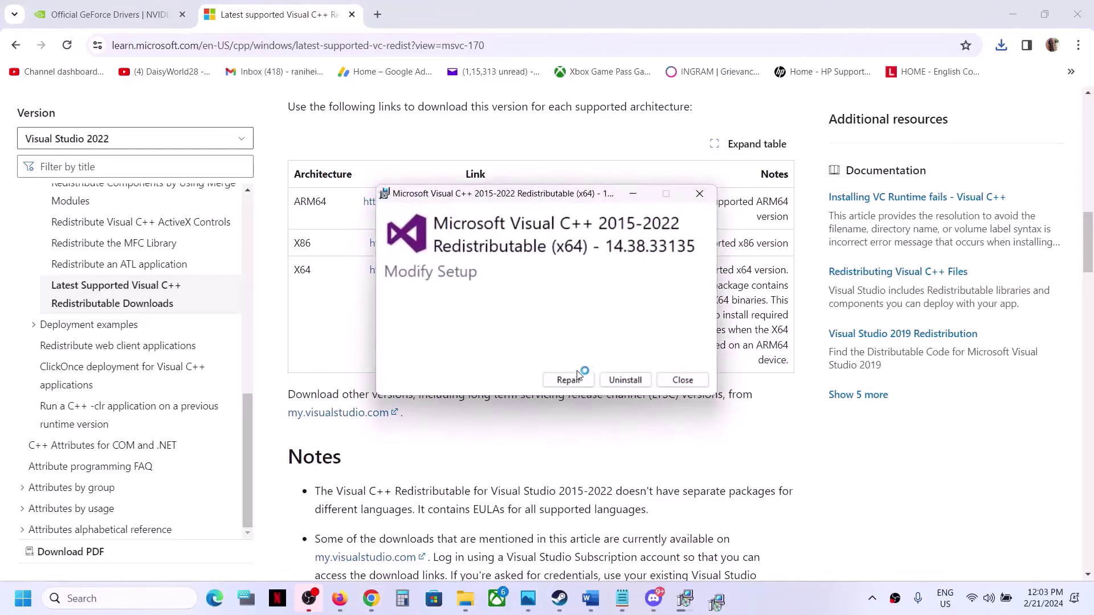
{"action": "left_click", "coordinate": [569, 380]}
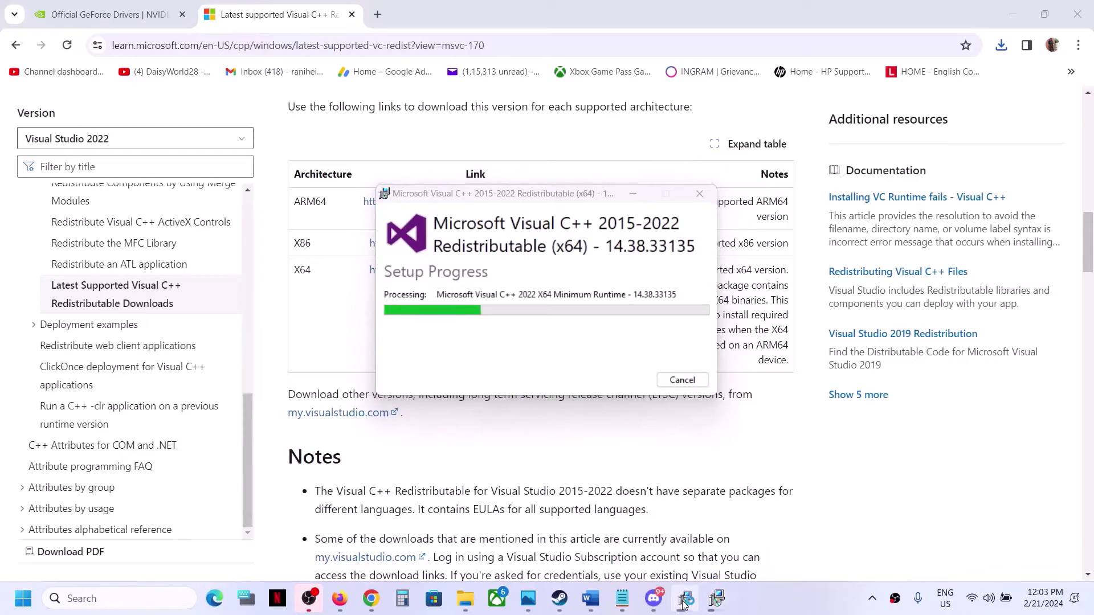
Arrange the x86 and x64 redistributable setup windows side by side to watch both repairs
{"action": "left_click_drag", "start_coordinate": [594, 197], "coordinate": [393, 221]}
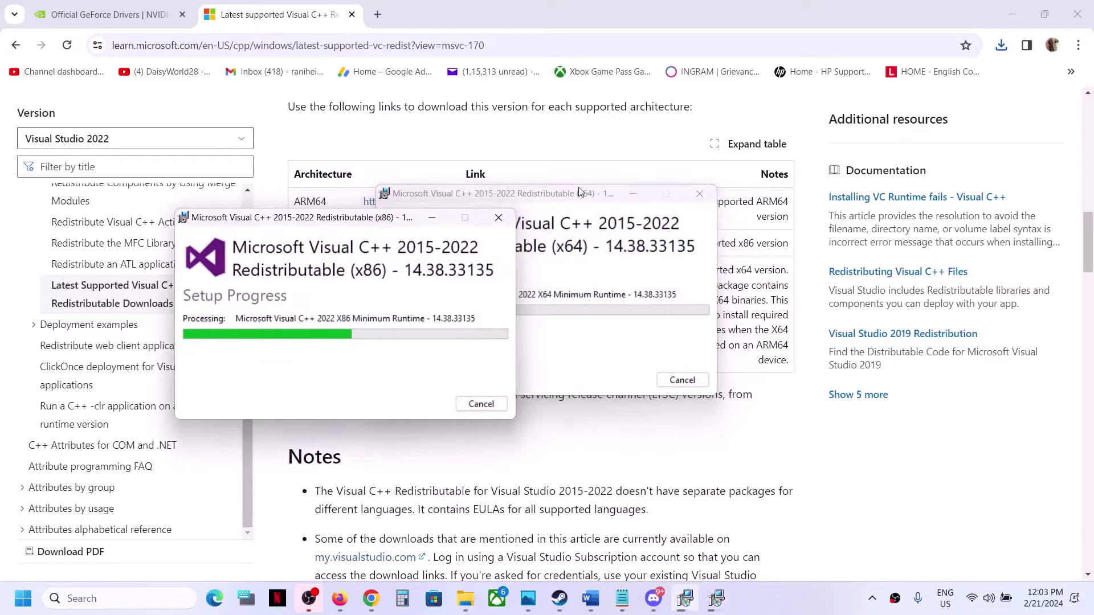
{"action": "left_click_drag", "start_coordinate": [579, 191], "coordinate": [776, 246]}
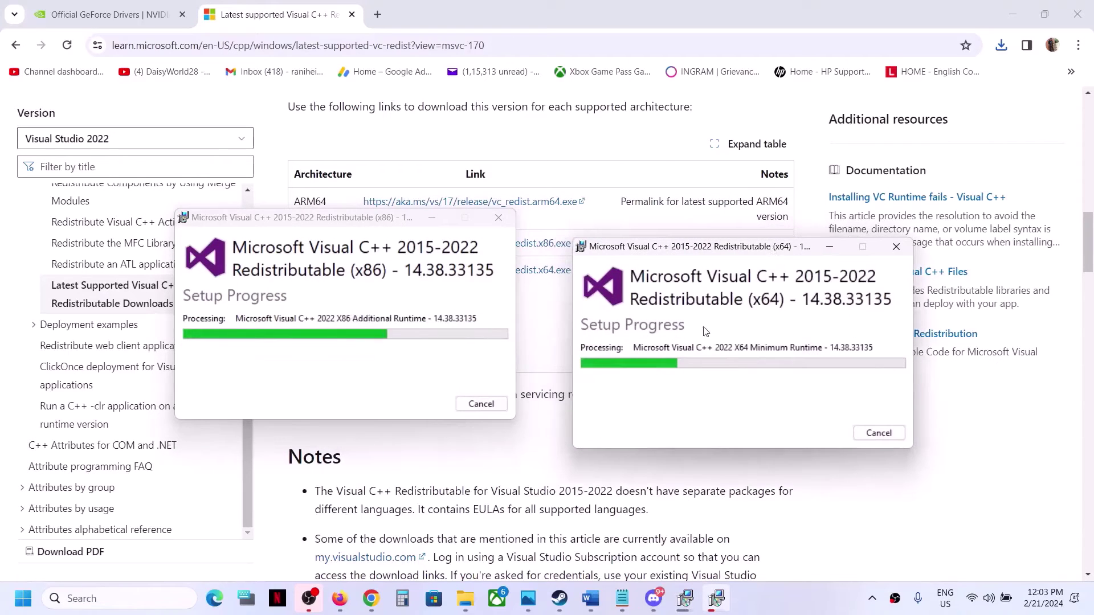
{"action": "left_click", "coordinate": [642, 349]}
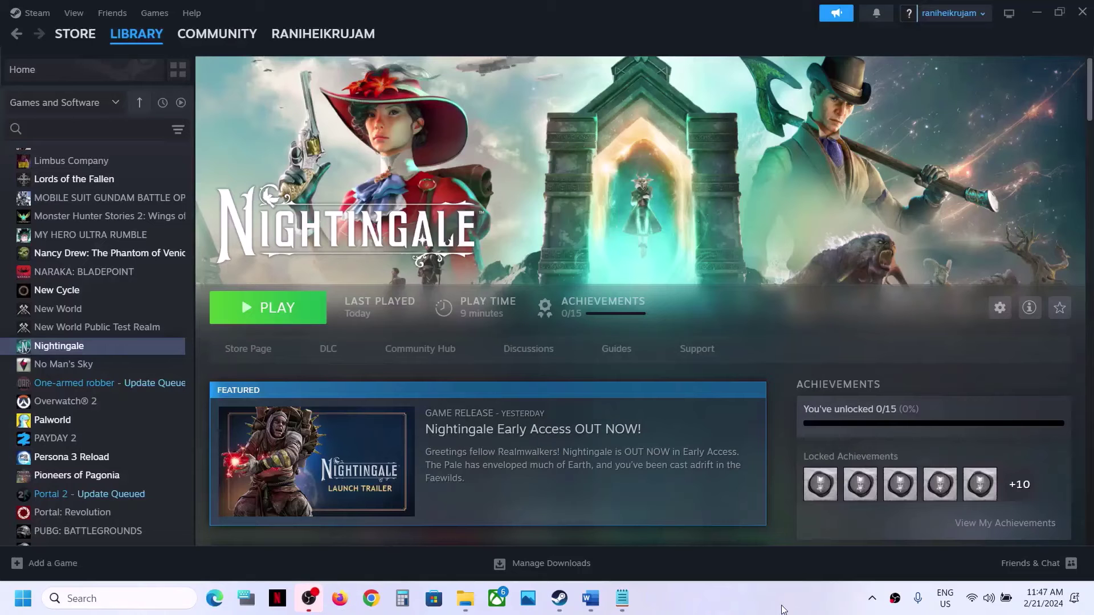
Switch to the Nightingale Word notes and read Step 6 on updating Windows to Version 23H2
{"action": "left_click", "coordinate": [591, 598]}
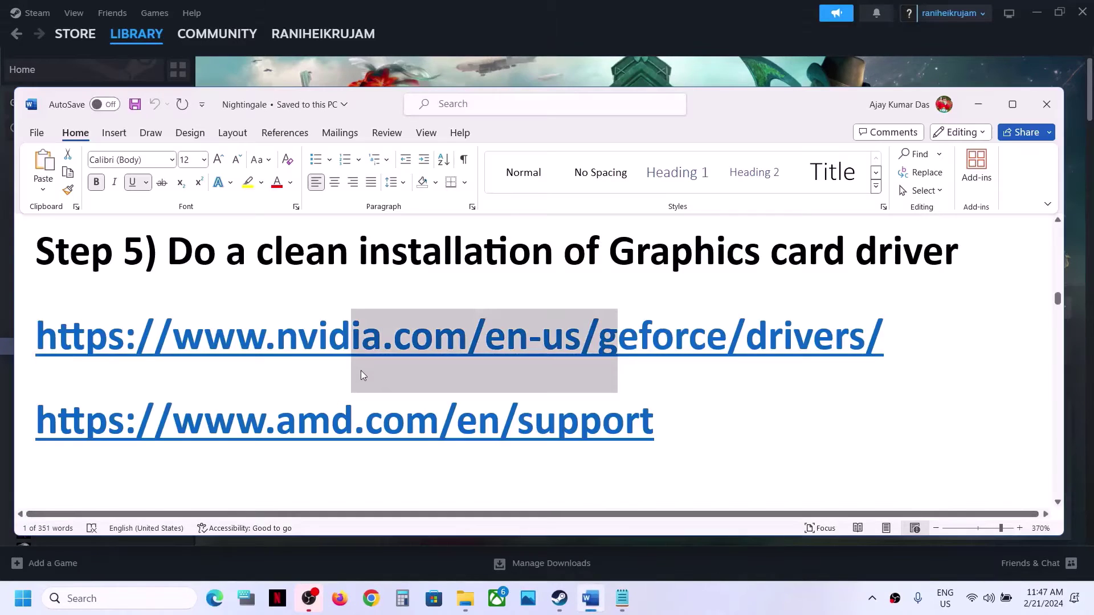
{"action": "scroll", "coordinate": [362, 371], "scroll_direction": "down", "scroll_amount": 3}
{"action": "right_click", "coordinate": [362, 370]}
{"action": "key", "text": "Escape"}
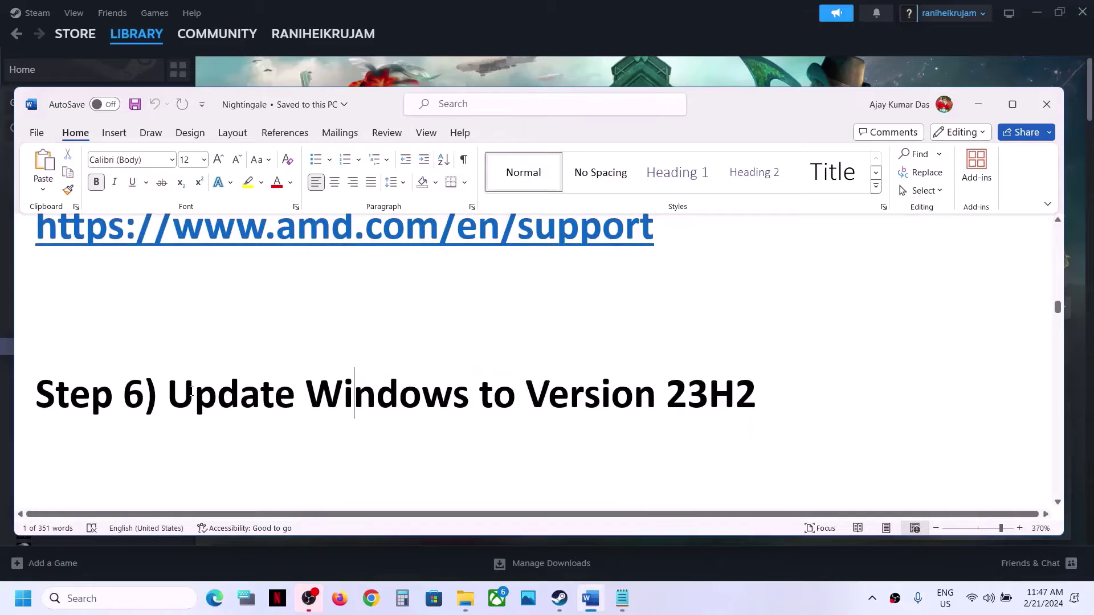
{"action": "left_click_drag", "start_coordinate": [184, 393], "coordinate": [467, 444]}
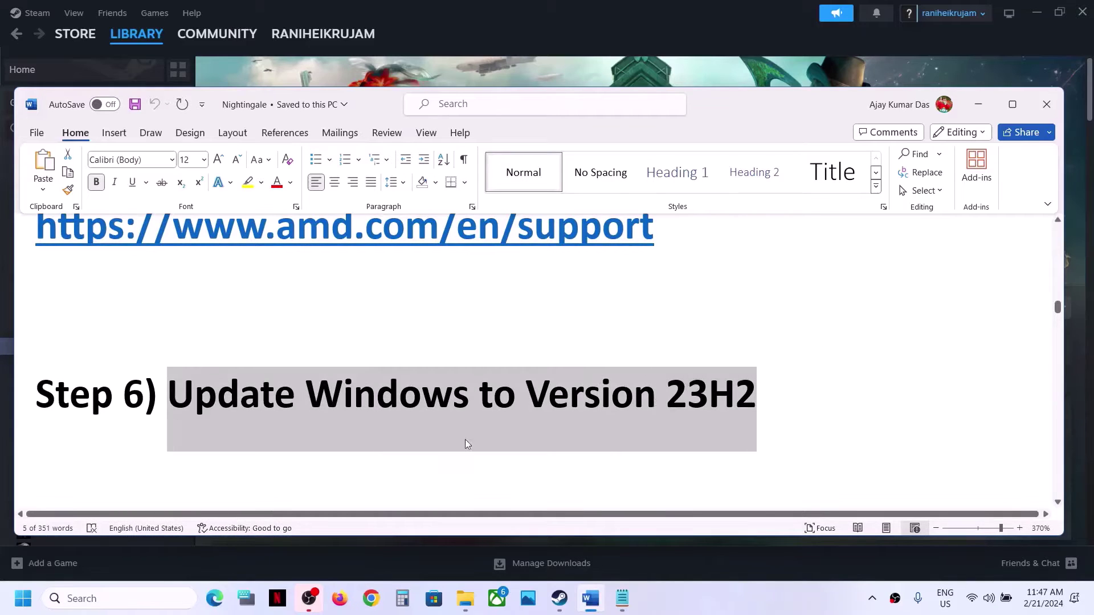
Run winver from Windows search, check the installed Windows version and close the About Windows dialog
{"action": "left_click", "coordinate": [135, 597]}
{"action": "type", "text": "win"}
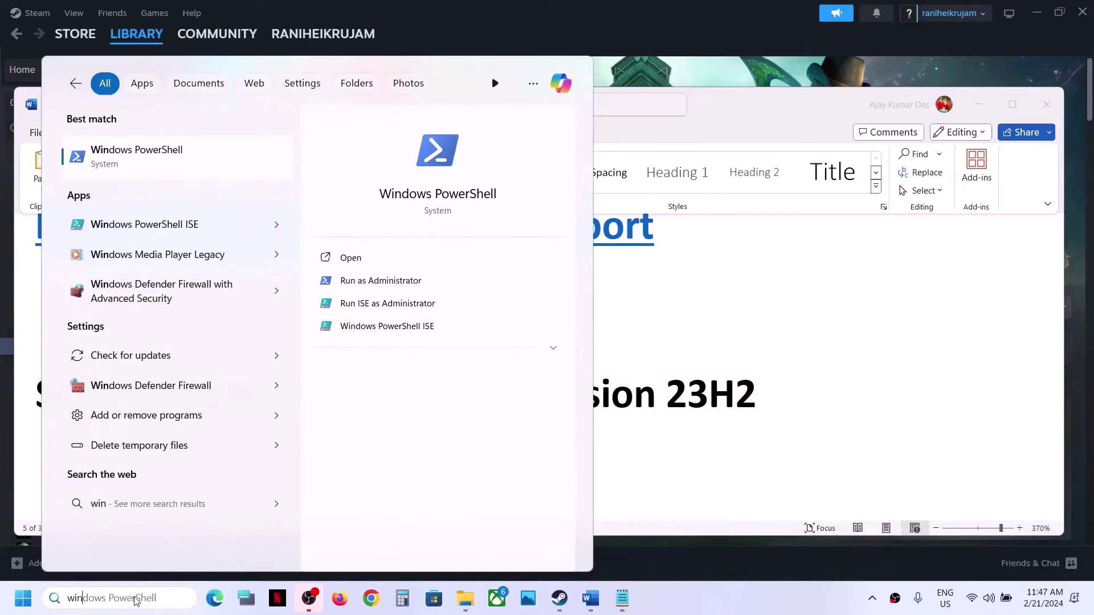
{"action": "type", "text": "ver"}
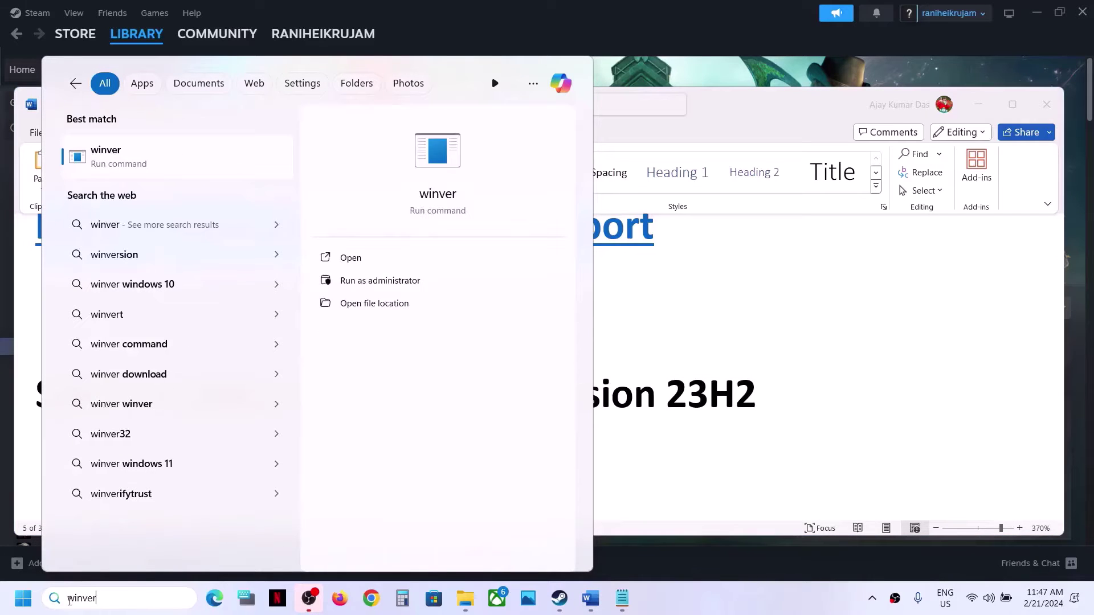
{"action": "left_click_drag", "start_coordinate": [83, 598], "coordinate": [67, 598]}
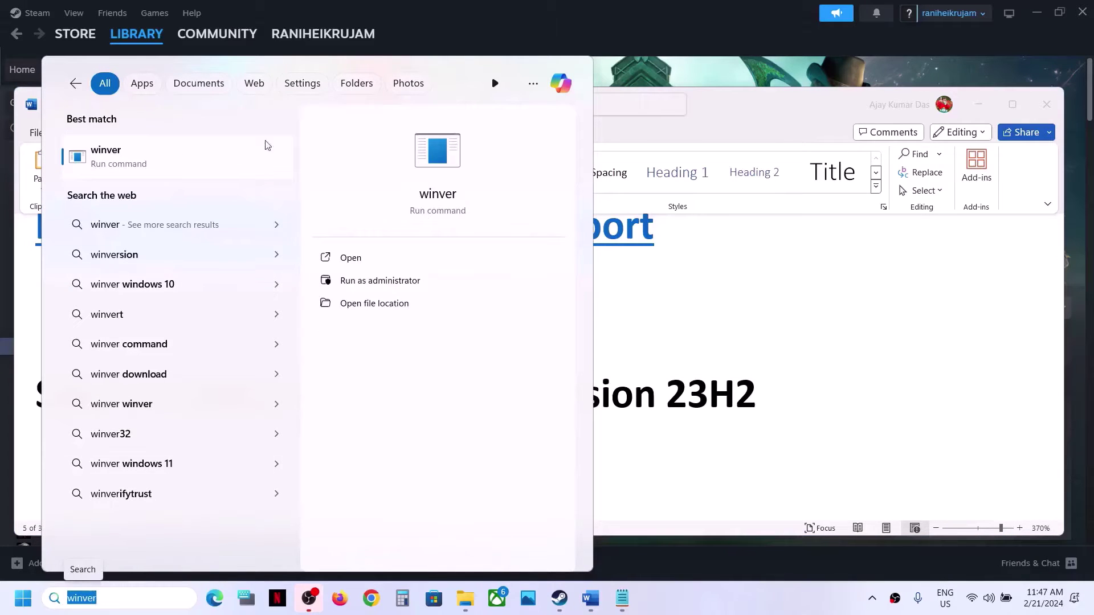
{"action": "left_click", "coordinate": [209, 163]}
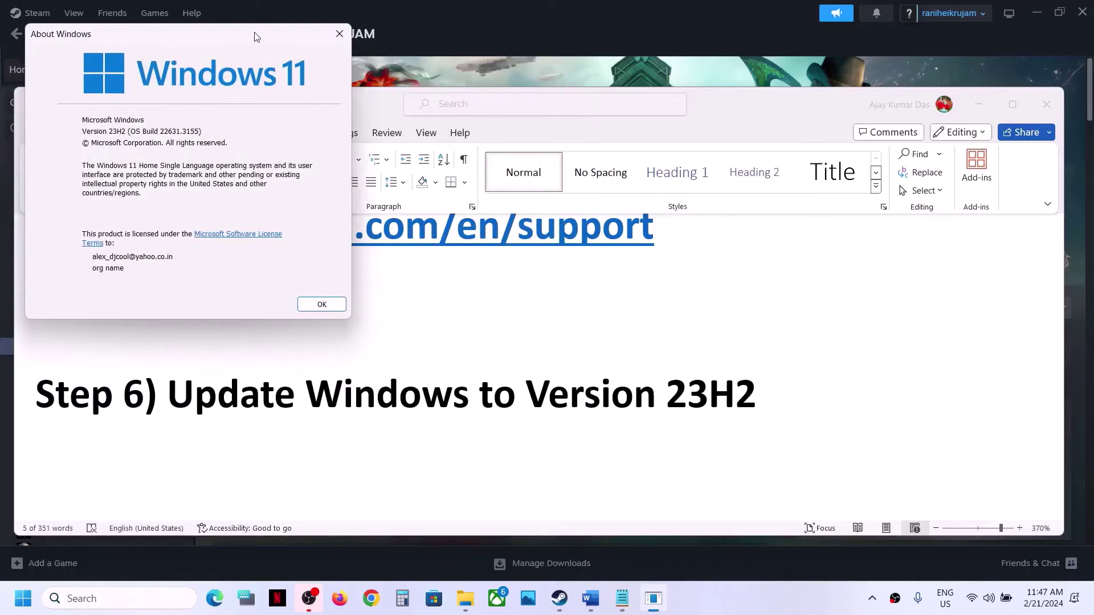
{"action": "left_click_drag", "start_coordinate": [257, 35], "coordinate": [725, 261]}
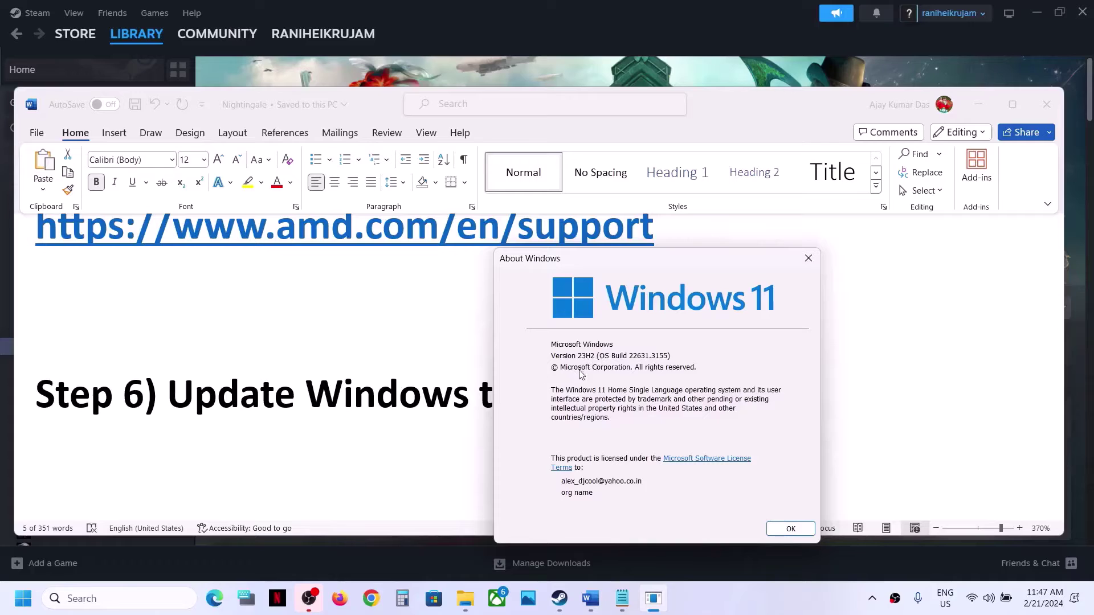
{"action": "left_click", "coordinate": [803, 262]}
Check for updates on the Windows Update page in Settings, and bring up the power options for a restart
{"action": "left_click_drag", "start_coordinate": [756, 398], "coordinate": [708, 411]}
{"action": "left_click", "coordinate": [223, 408]}
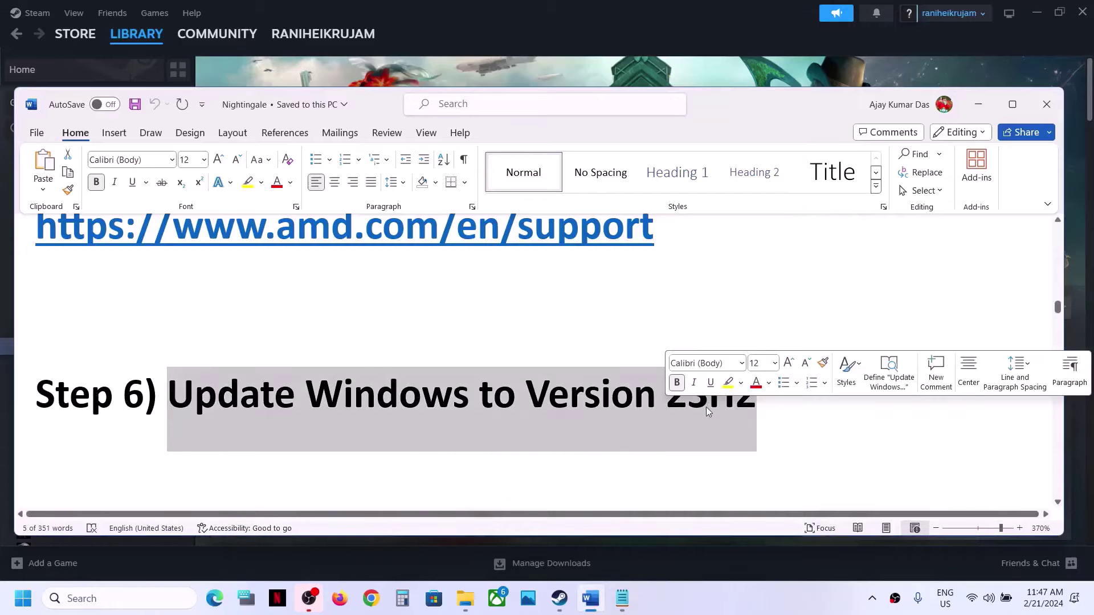
{"action": "left_click", "coordinate": [402, 434]}
{"action": "key", "text": "super+i"}
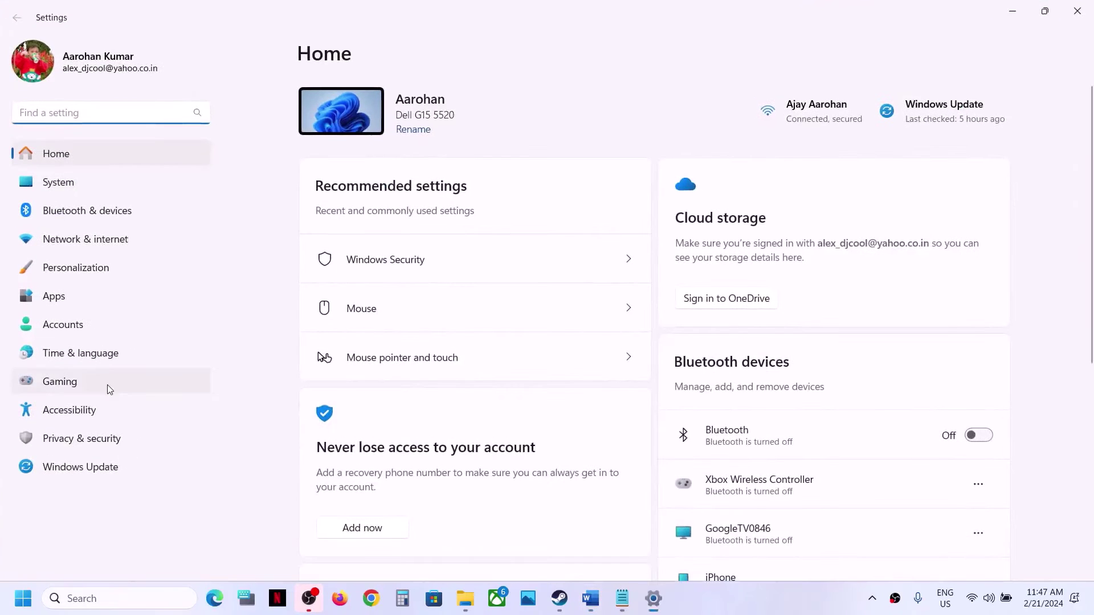
{"action": "left_click", "coordinate": [63, 470]}
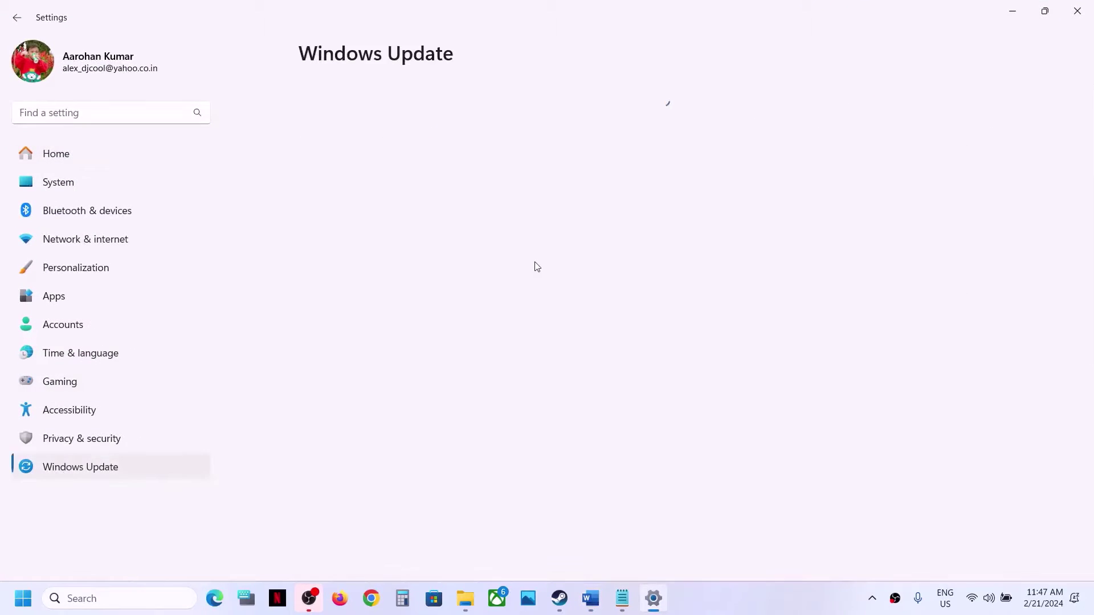
{"action": "left_click", "coordinate": [926, 119]}
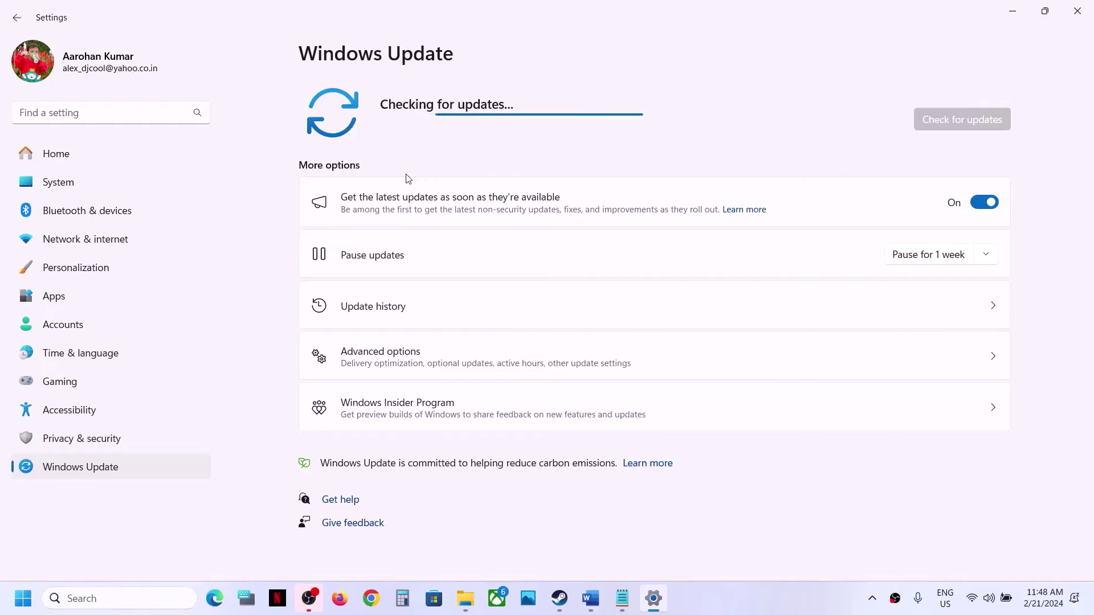
{"action": "left_click", "coordinate": [23, 598]}
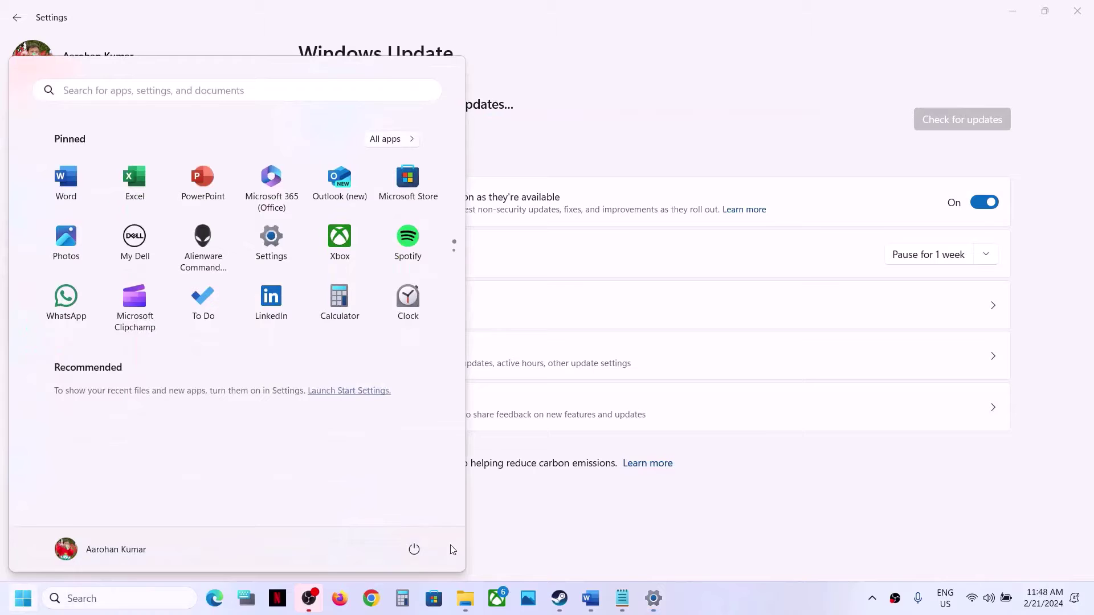
{"action": "left_click", "coordinate": [411, 553]}
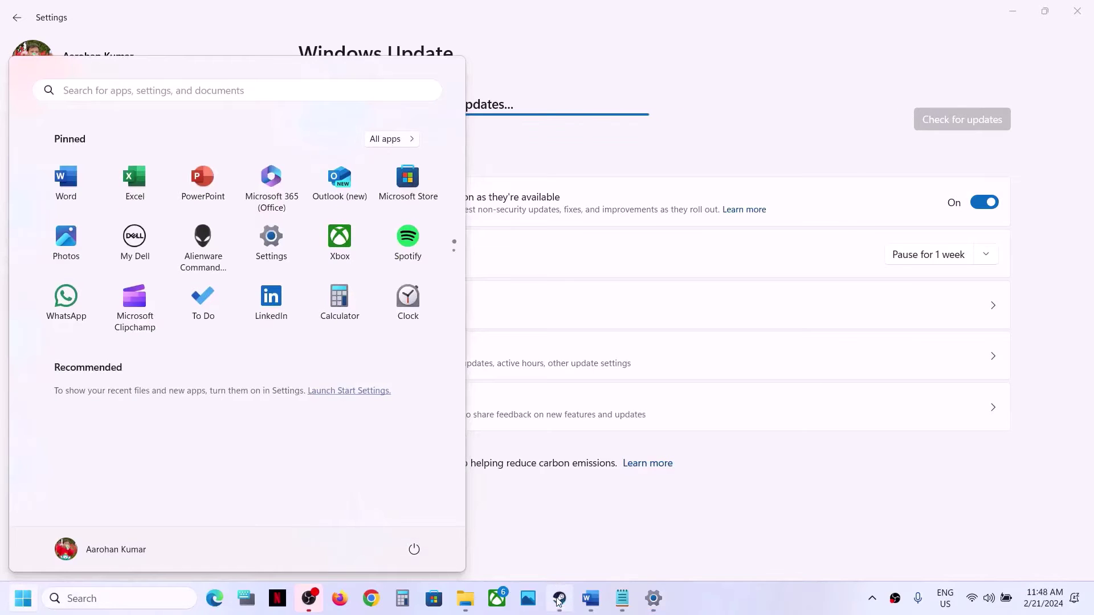
Read Step 7 of the Word notes on trying -dx11/-dx12 as a launch option, and return to Steam
{"action": "left_click", "coordinate": [559, 599]}
{"action": "left_click", "coordinate": [623, 598]}
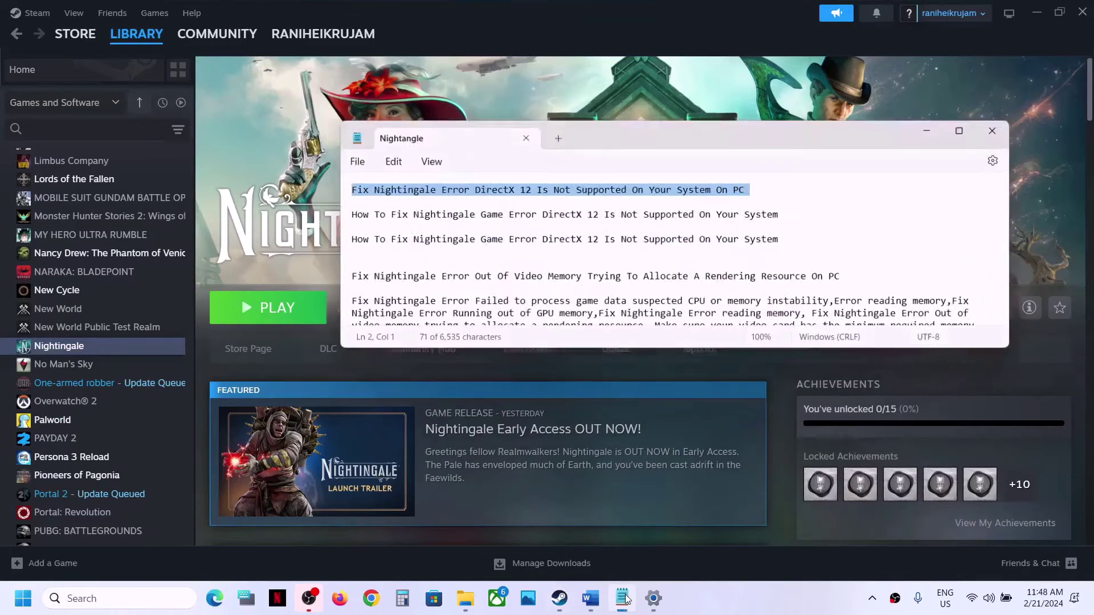
{"action": "left_click", "coordinate": [623, 598]}
{"action": "left_click", "coordinate": [590, 598]}
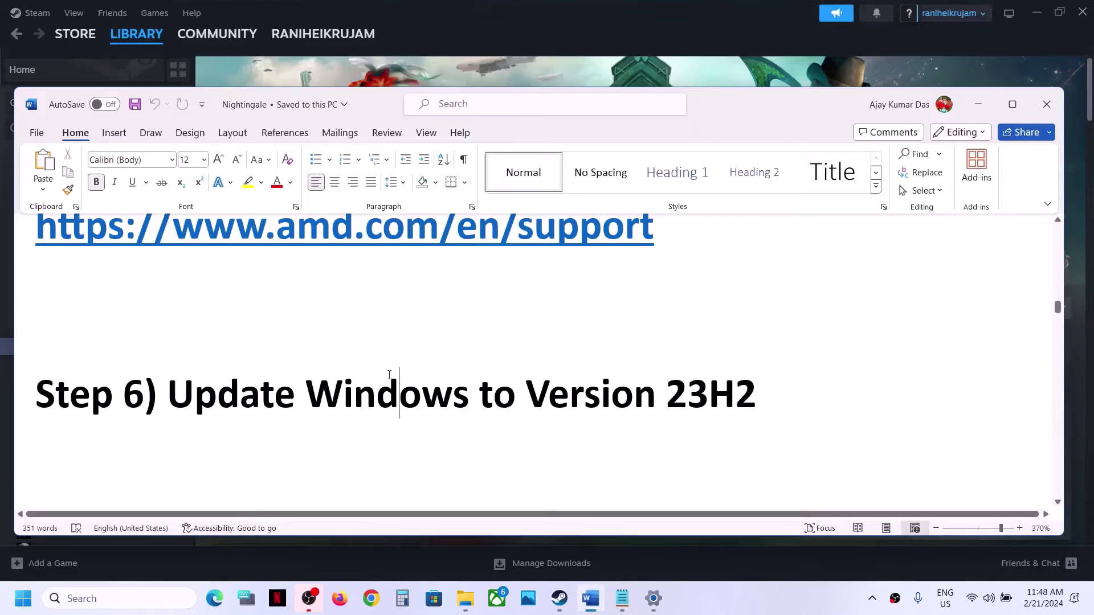
{"action": "scroll", "coordinate": [389, 375], "scroll_direction": "down", "scroll_amount": 3}
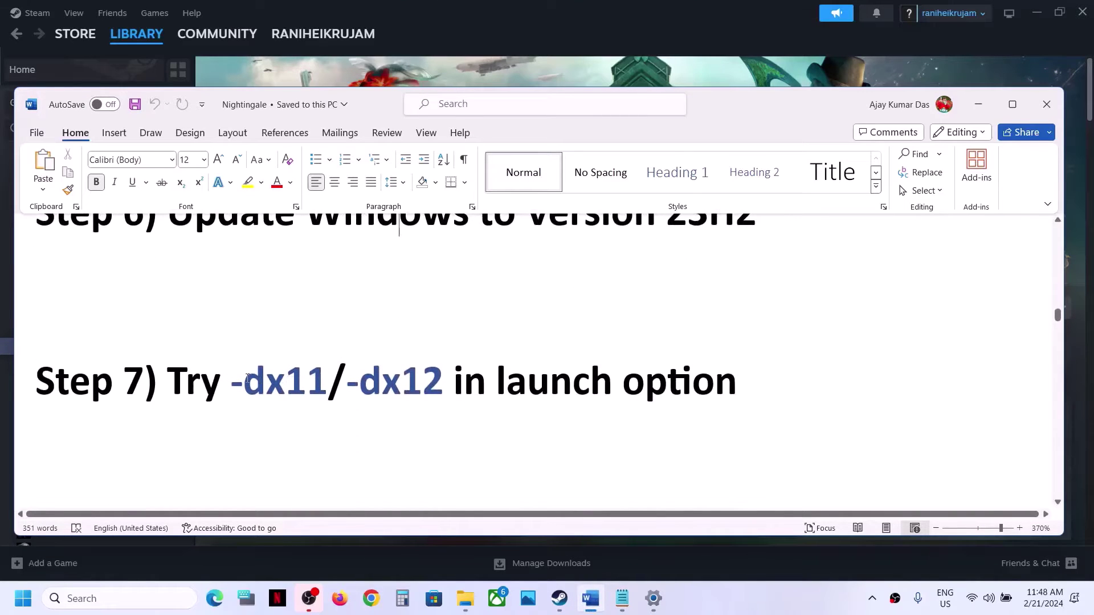
{"action": "left_click_drag", "start_coordinate": [247, 376], "coordinate": [621, 381]}
{"action": "left_click", "coordinate": [978, 104]}
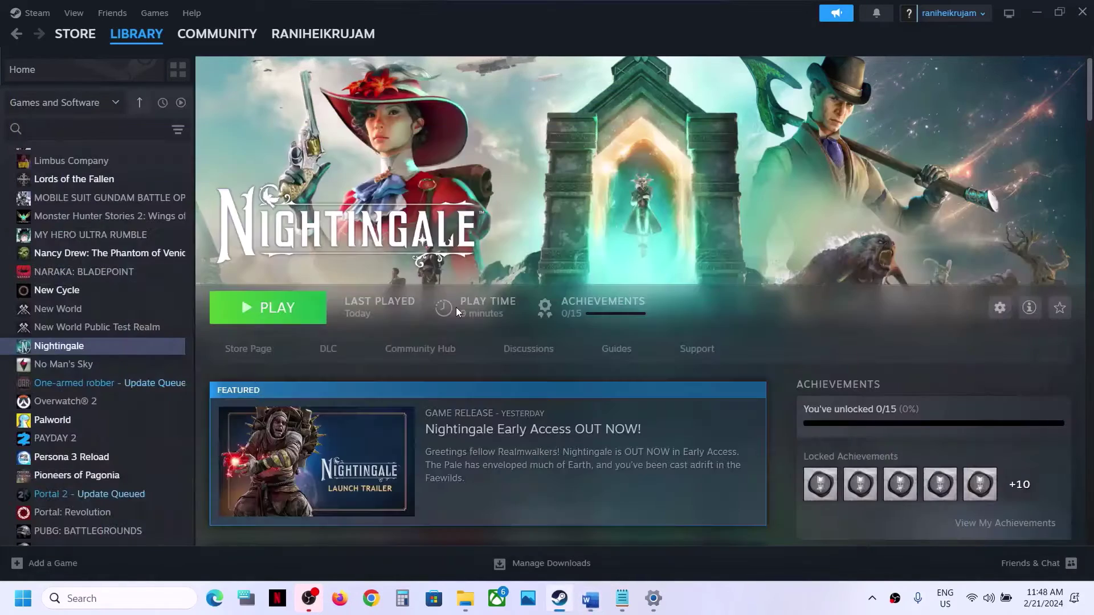
Set Nightingale's launch options to -dx11 in its Steam properties and close the properties window
{"action": "right_click", "coordinate": [156, 352]}
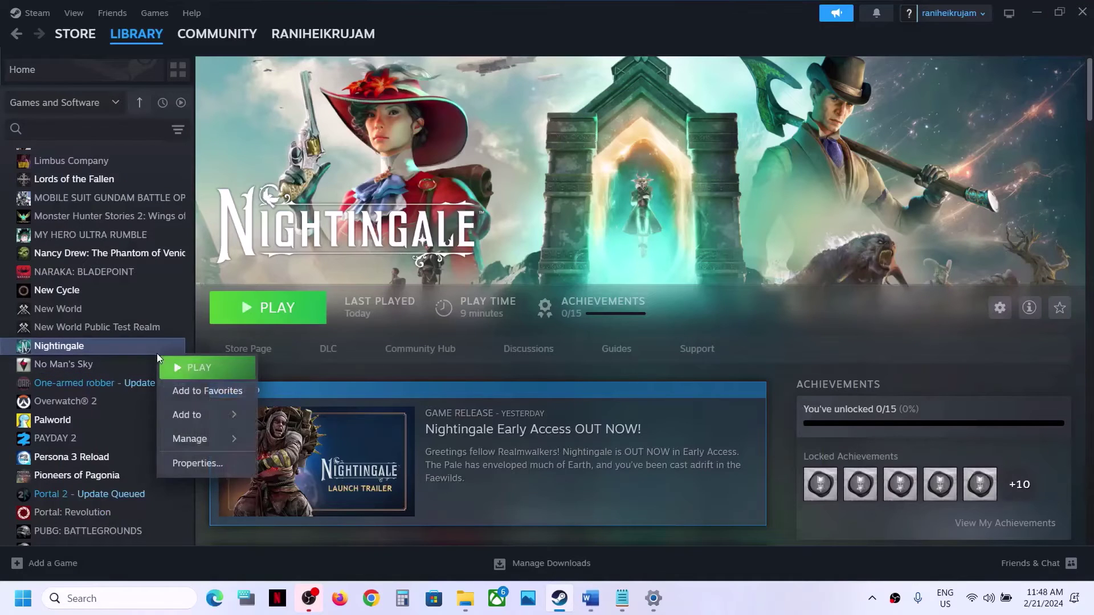
{"action": "left_click", "coordinate": [211, 460]}
{"action": "triple_click", "coordinate": [448, 324]}
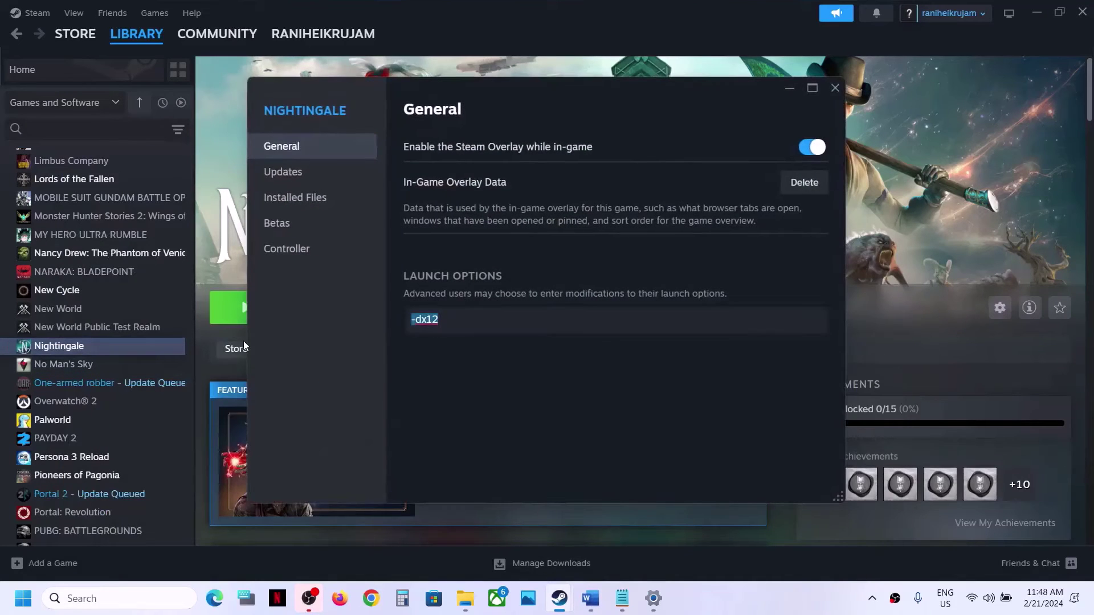
{"action": "type", "text": "-"}
{"action": "left_click", "coordinate": [446, 386]}
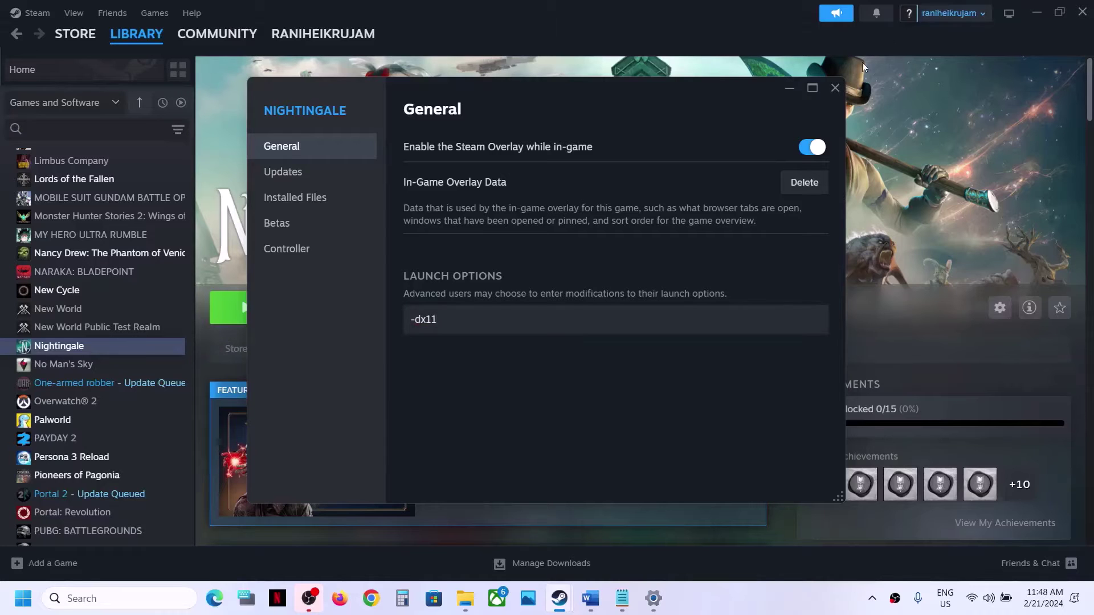
{"action": "left_click", "coordinate": [839, 87]}
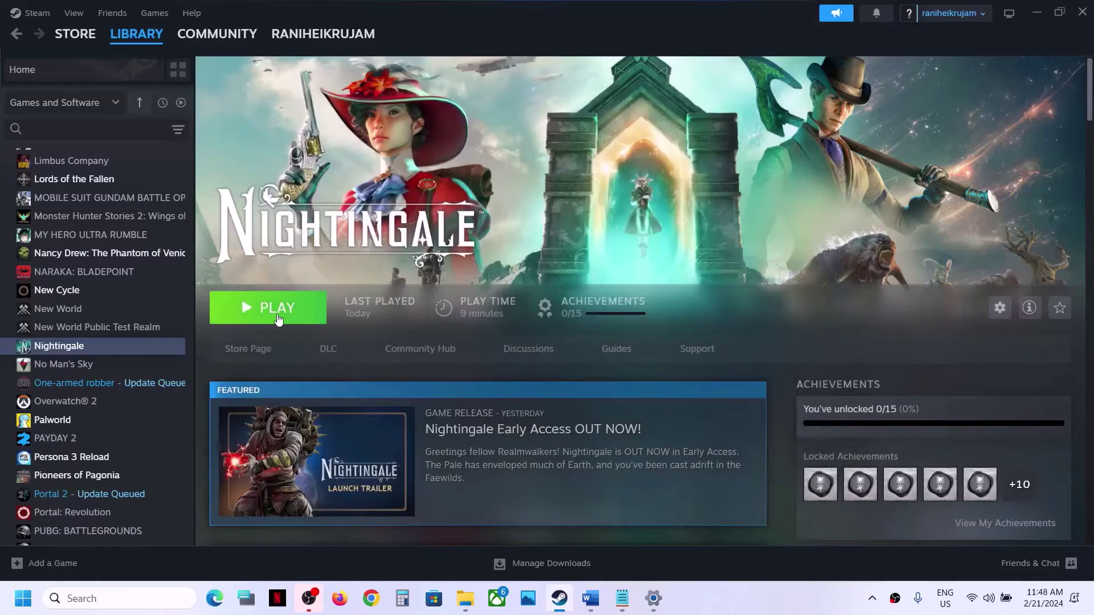
Replace Nightingale's launch options with -dx12 in its Steam properties and close the properties window
{"action": "right_click", "coordinate": [142, 354]}
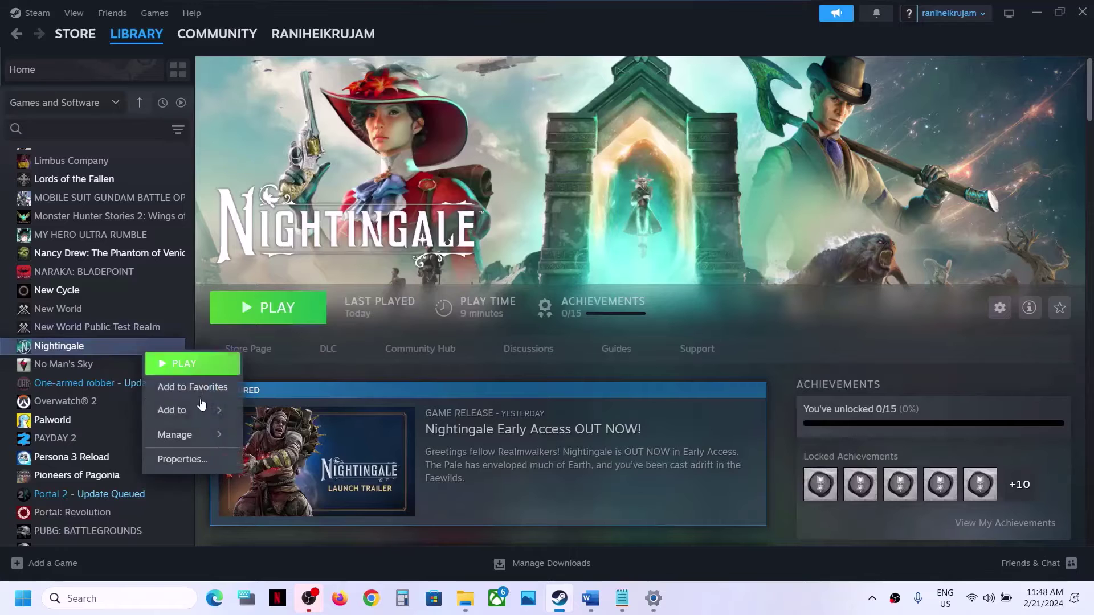
{"action": "left_click", "coordinate": [209, 458]}
{"action": "left_click", "coordinate": [487, 334]}
{"action": "key", "text": "ctrl+a"}
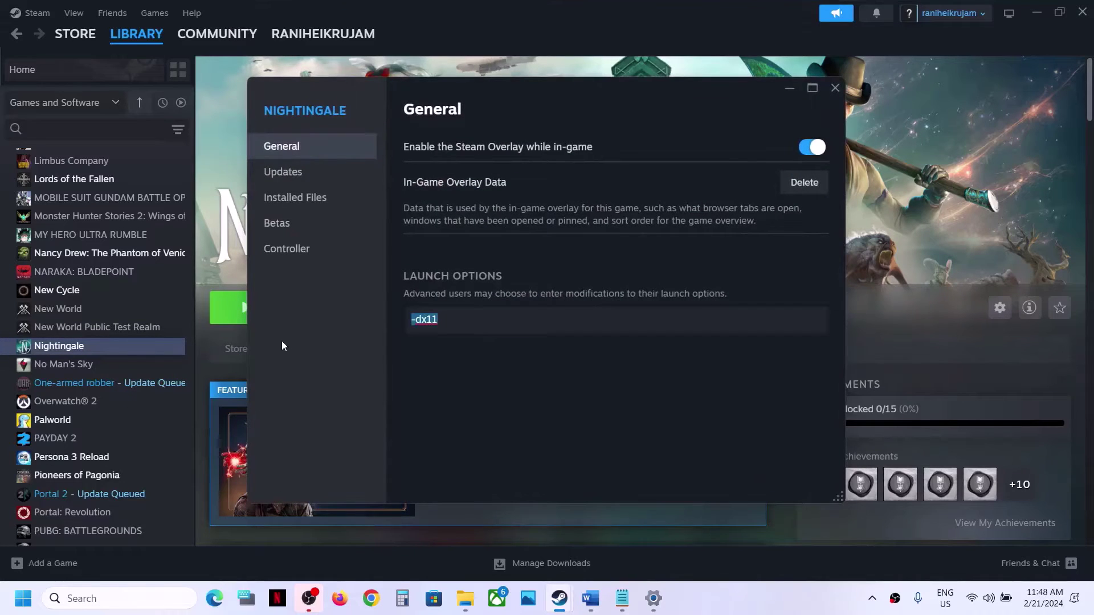
{"action": "type", "text": "-dx12"}
{"action": "left_click", "coordinate": [835, 88]}
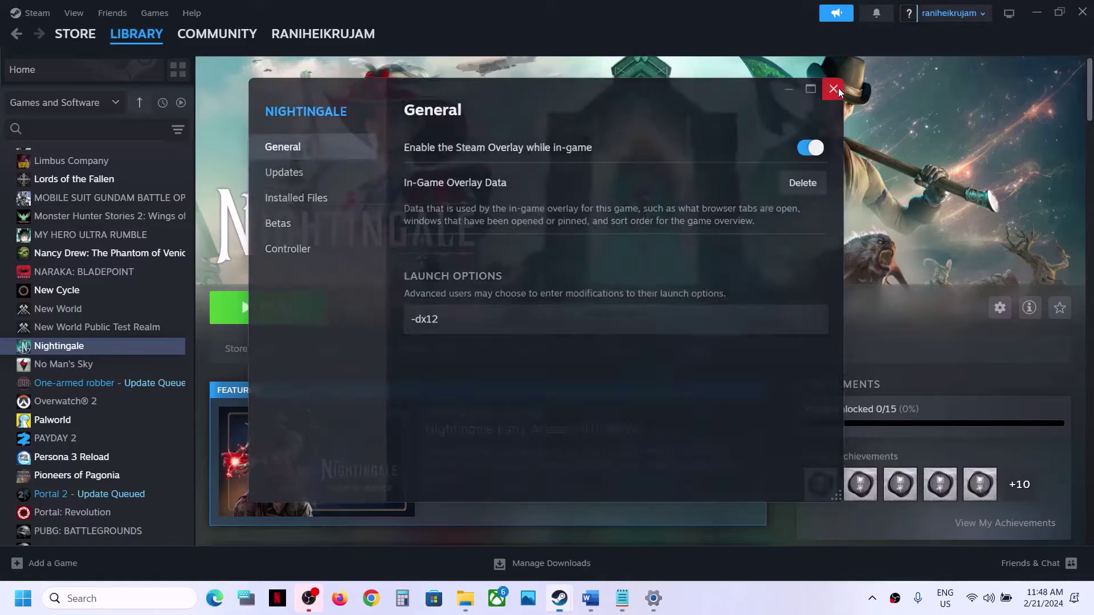
Read Step 8 of the Word notes on launching without any launch options, and return to Steam
{"action": "left_click", "coordinate": [591, 599]}
{"action": "scroll", "coordinate": [454, 416], "scroll_direction": "down", "scroll_amount": 3}
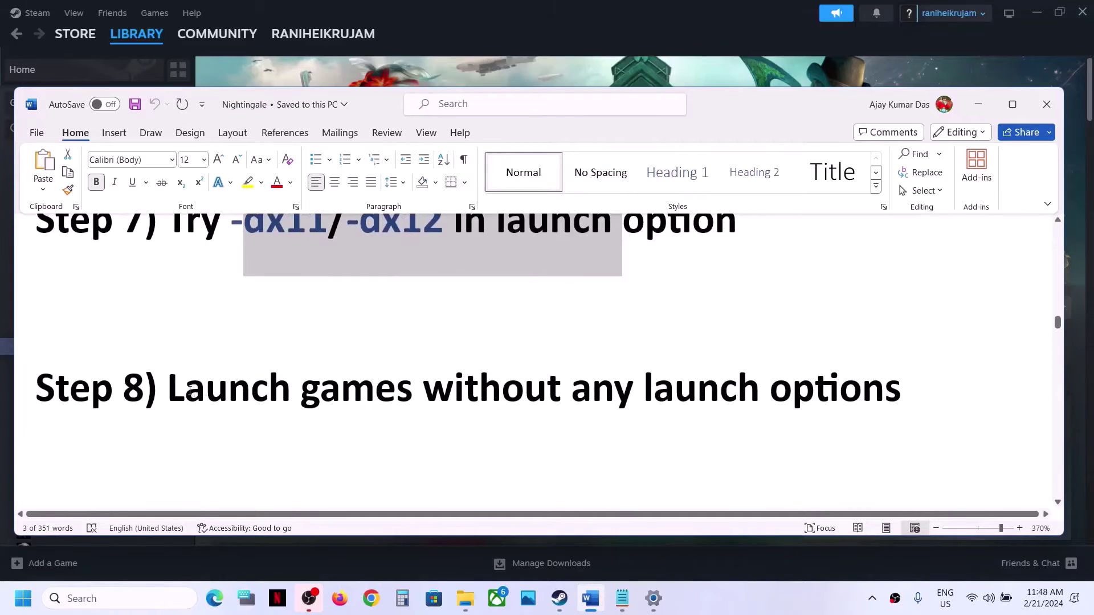
{"action": "left_click_drag", "start_coordinate": [190, 391], "coordinate": [34, 302]}
{"action": "left_click", "coordinate": [978, 104]}
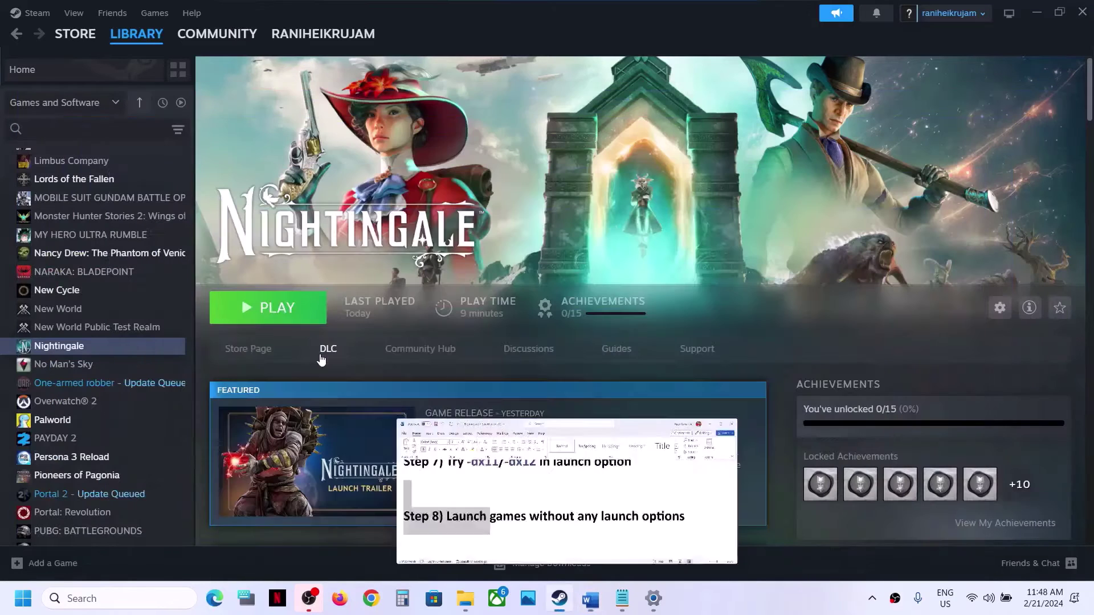
Clear Nightingale's launch options in its Steam properties and close the properties window
{"action": "right_click", "coordinate": [154, 348]}
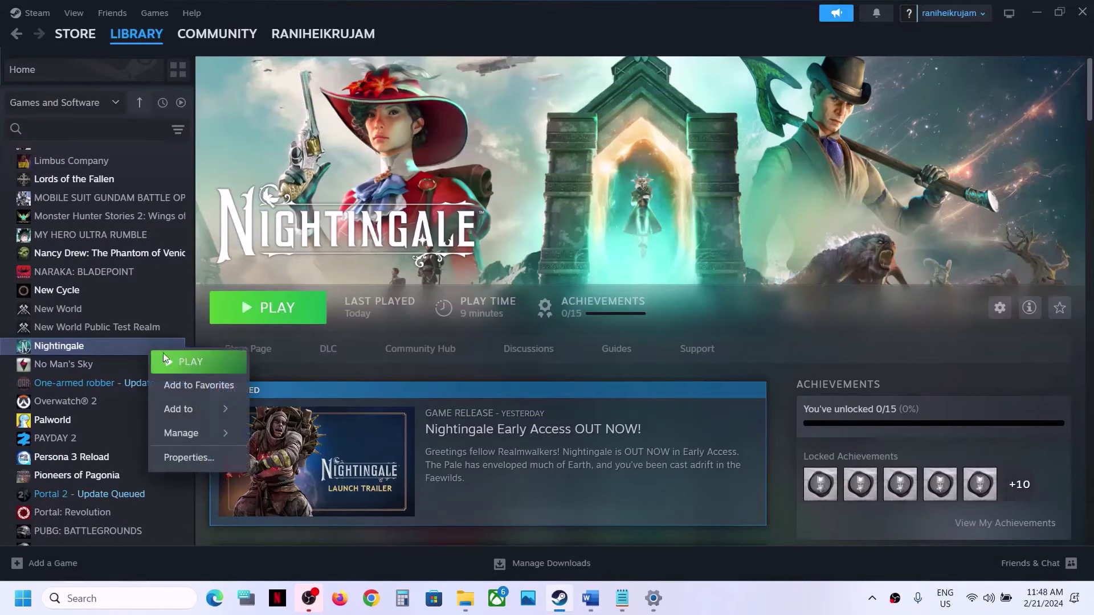
{"action": "left_click", "coordinate": [214, 458]}
{"action": "left_click_drag", "start_coordinate": [469, 318], "coordinate": [278, 344]}
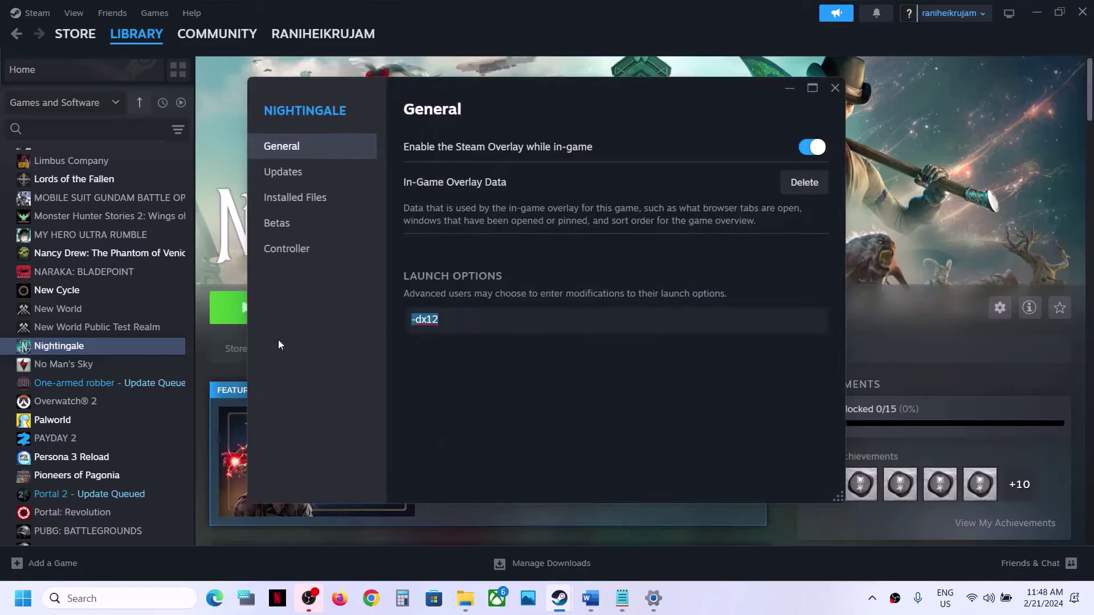
{"action": "key", "text": "Delete"}
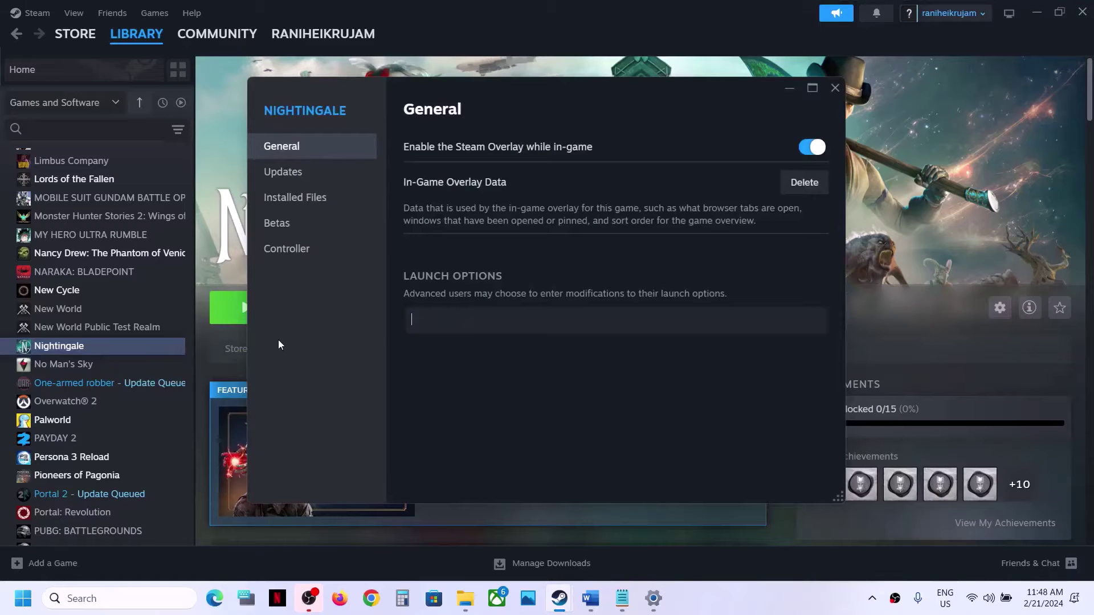
{"action": "left_click", "coordinate": [835, 88]}
Read Step 9 of the Word notes on allowing the game through the antivirus program and Windows Security, and minimize the notes
{"action": "left_click", "coordinate": [590, 598]}
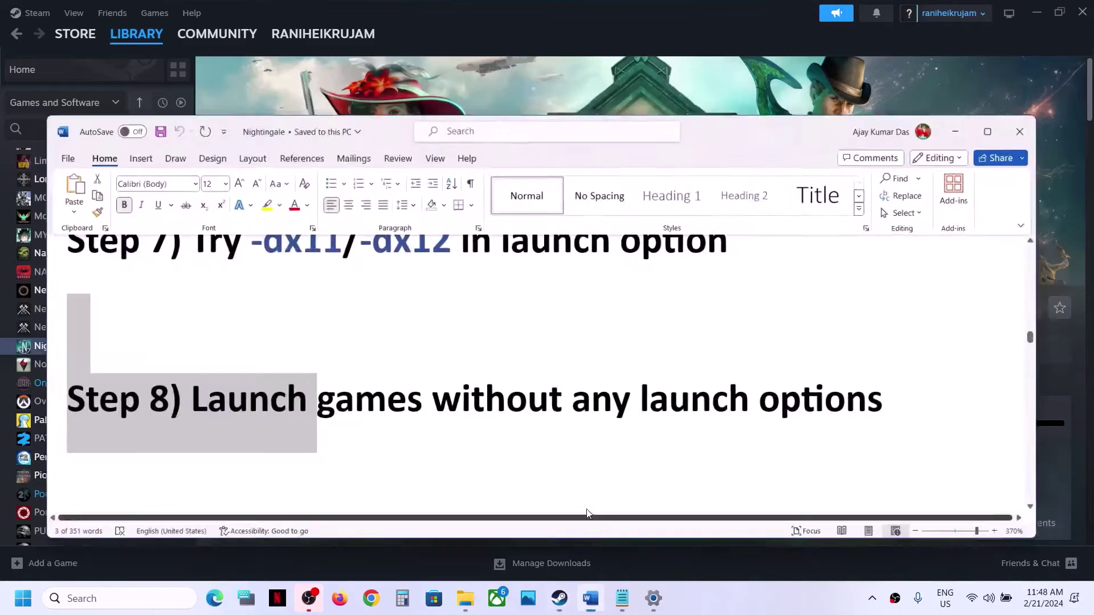
{"action": "scroll", "coordinate": [479, 406], "scroll_direction": "down", "scroll_amount": 3}
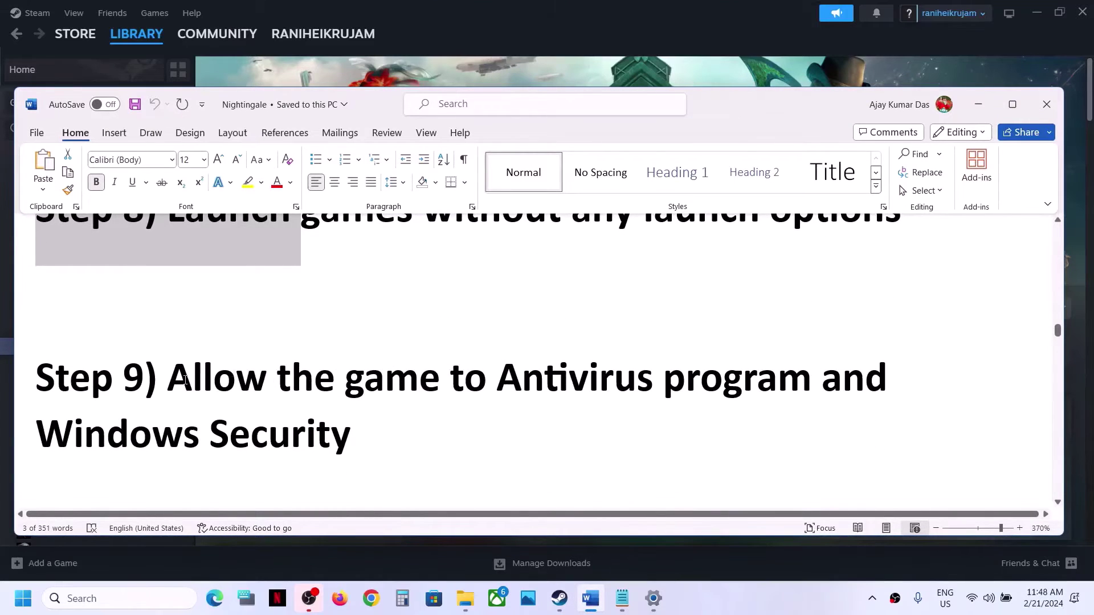
{"action": "left_click_drag", "start_coordinate": [185, 381], "coordinate": [726, 388]}
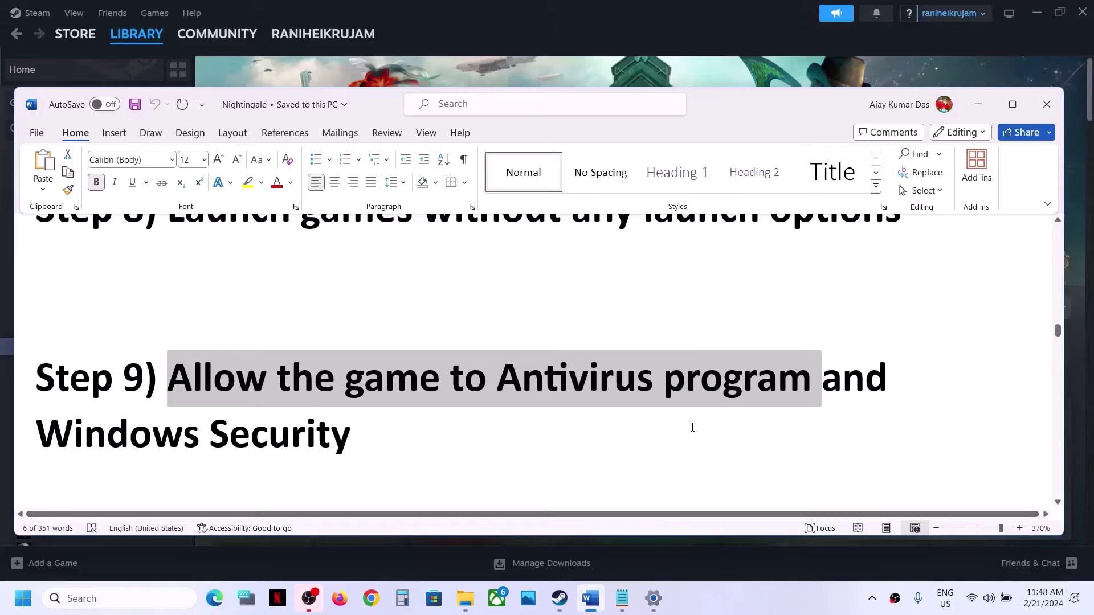
{"action": "left_click", "coordinate": [389, 449]}
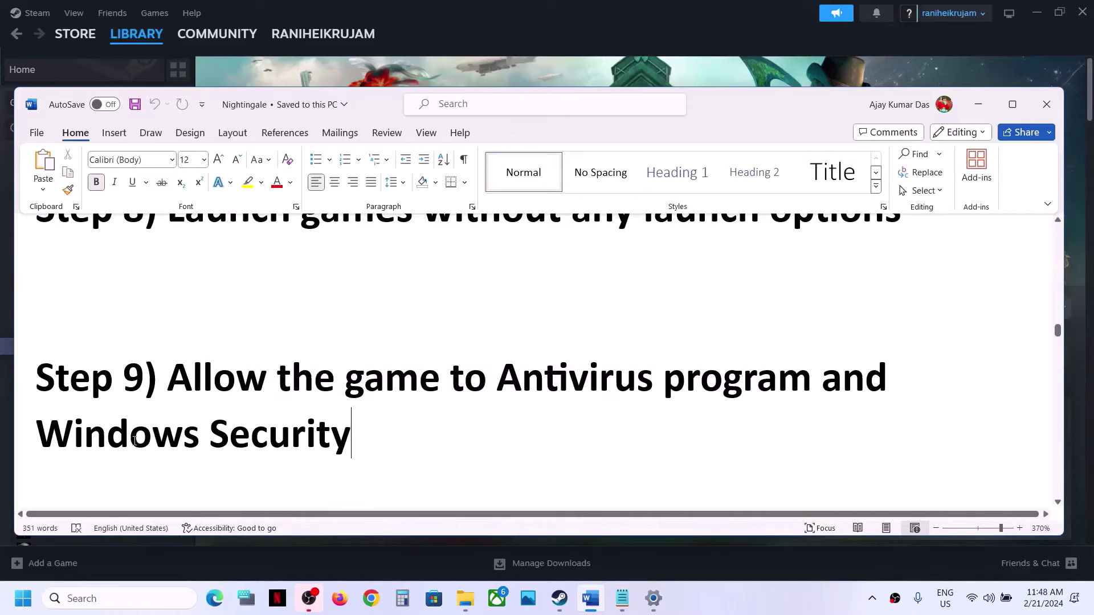
{"action": "left_click", "coordinate": [972, 108]}
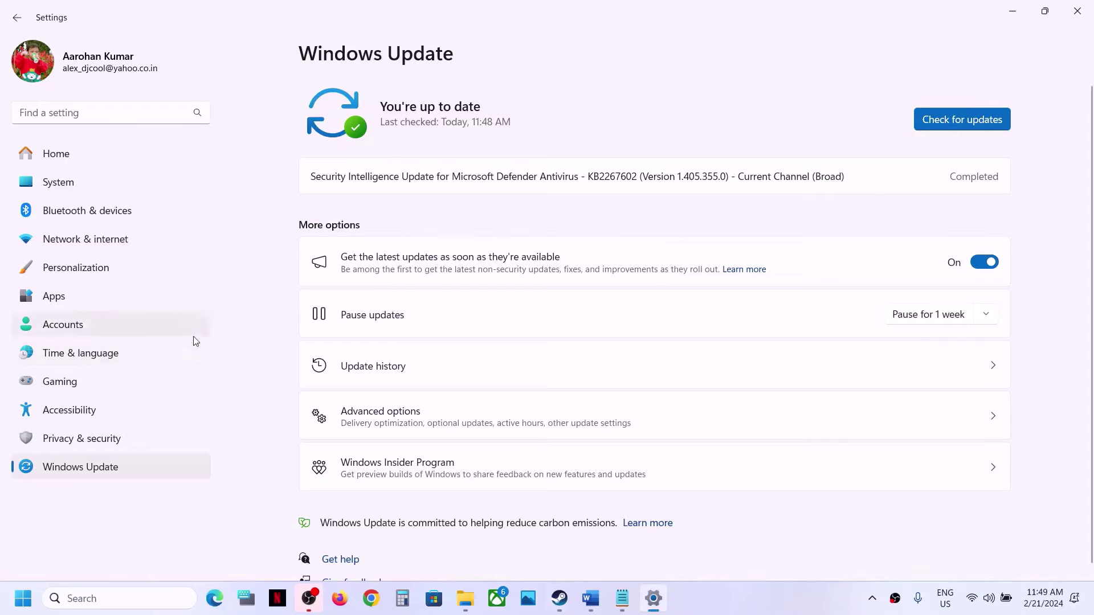
Open the Controlled folder access allowed-apps page within Windows Security's ransomware protection
{"action": "left_click", "coordinate": [93, 443]}
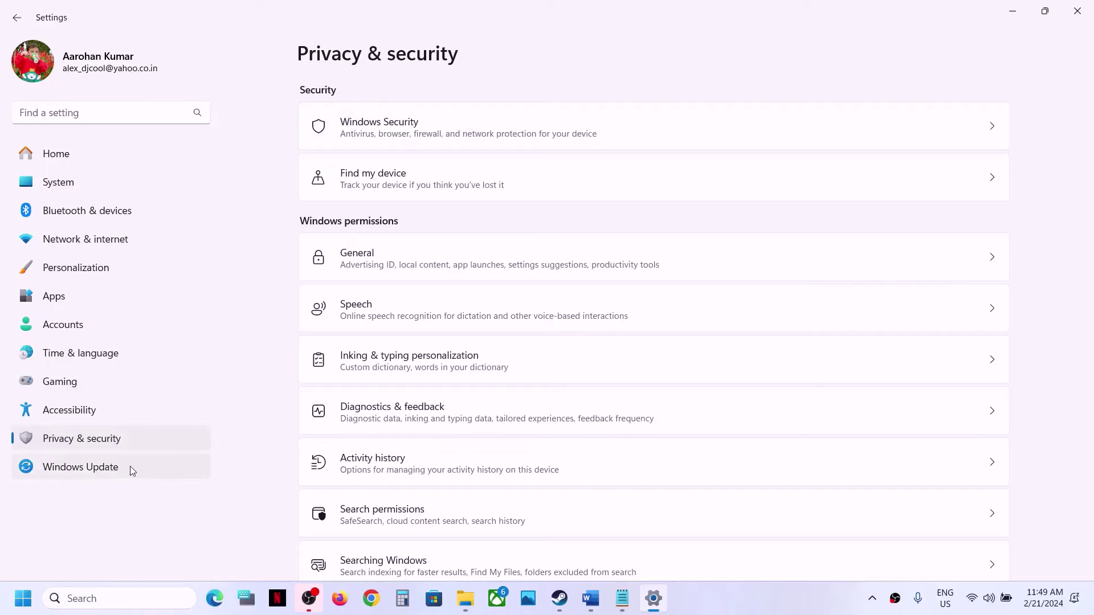
{"action": "left_click", "coordinate": [399, 132]}
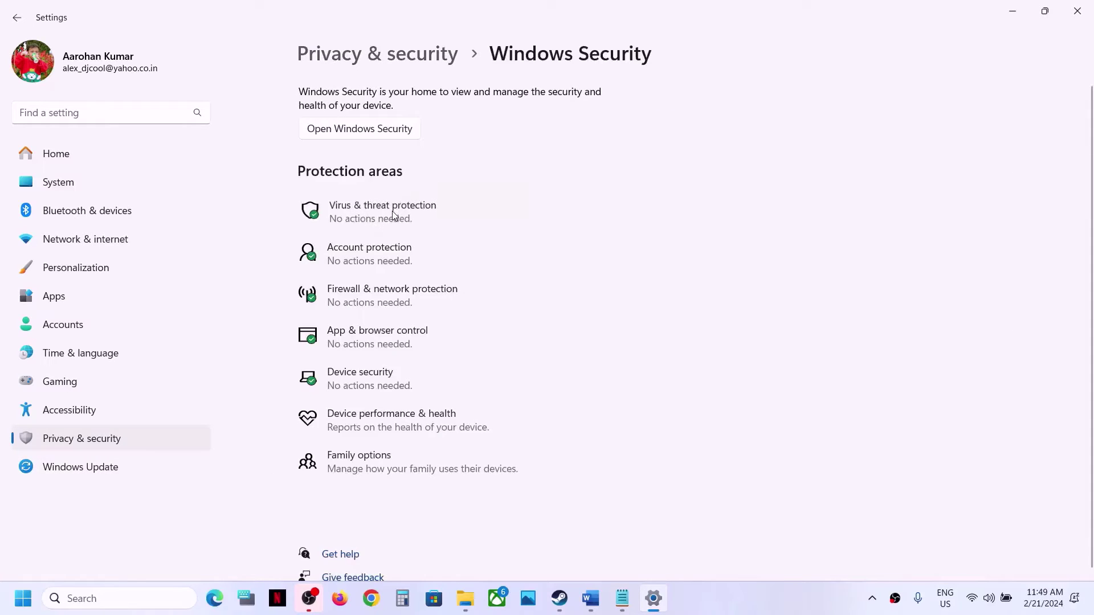
{"action": "left_click", "coordinate": [393, 214]}
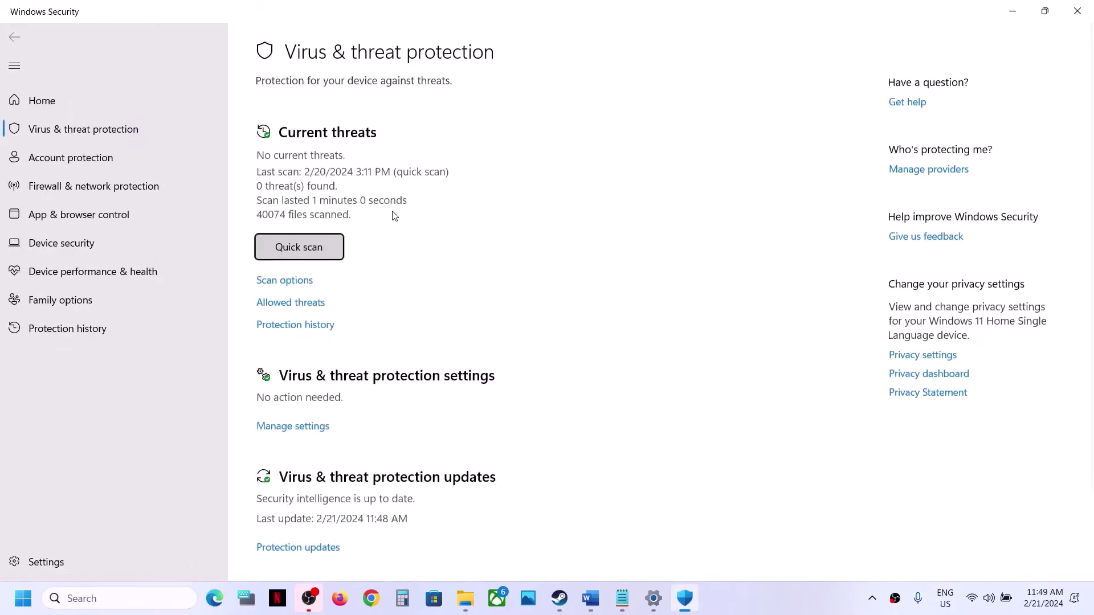
{"action": "scroll", "coordinate": [319, 544], "scroll_direction": "down", "scroll_amount": 3}
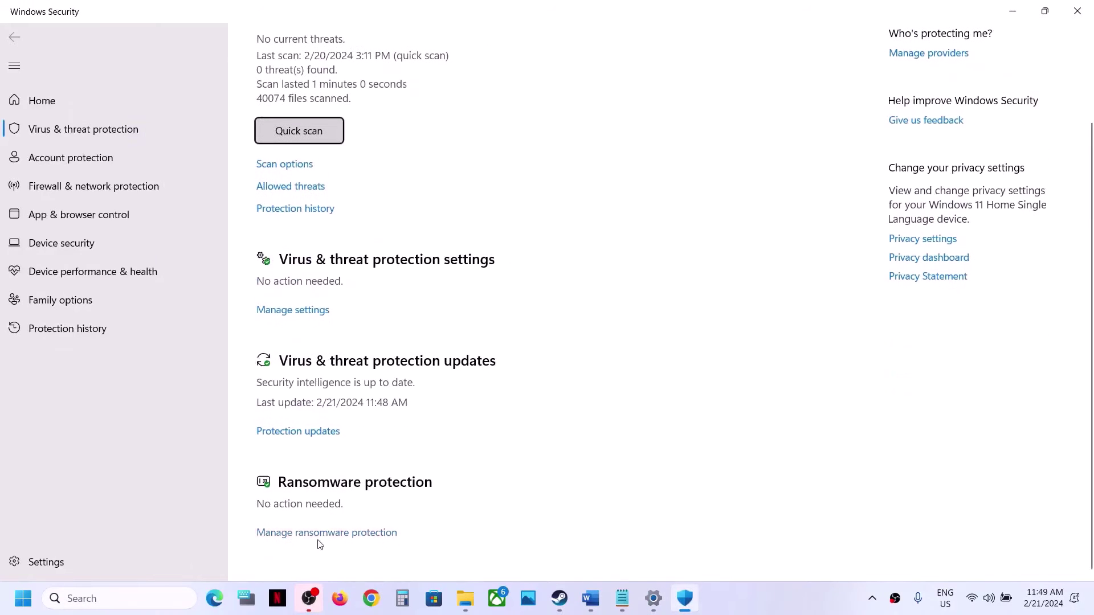
{"action": "left_click", "coordinate": [346, 533]}
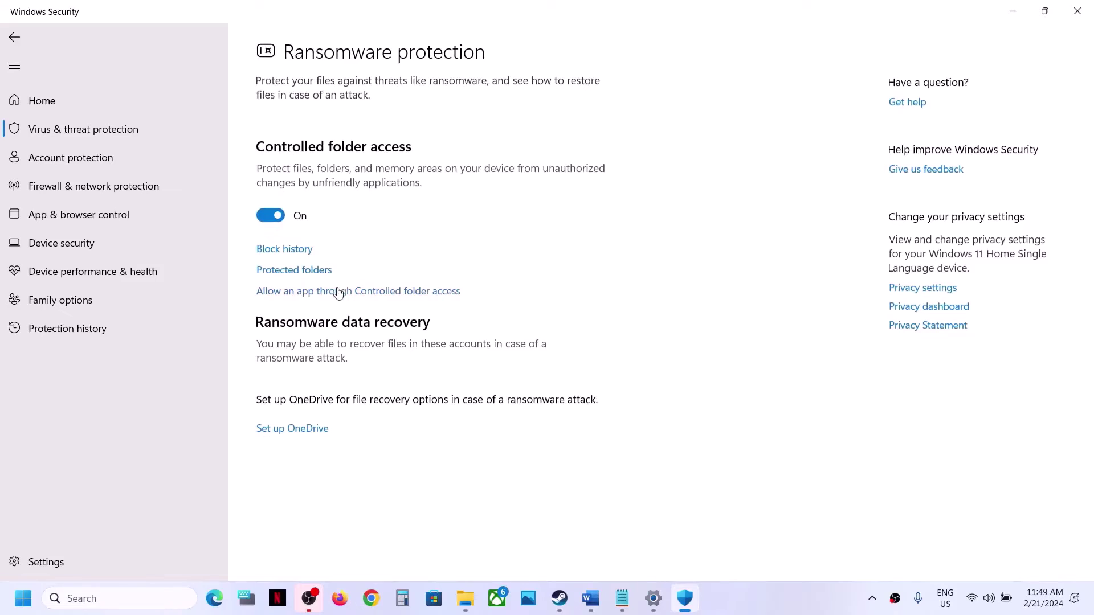
{"action": "left_click", "coordinate": [369, 294]}
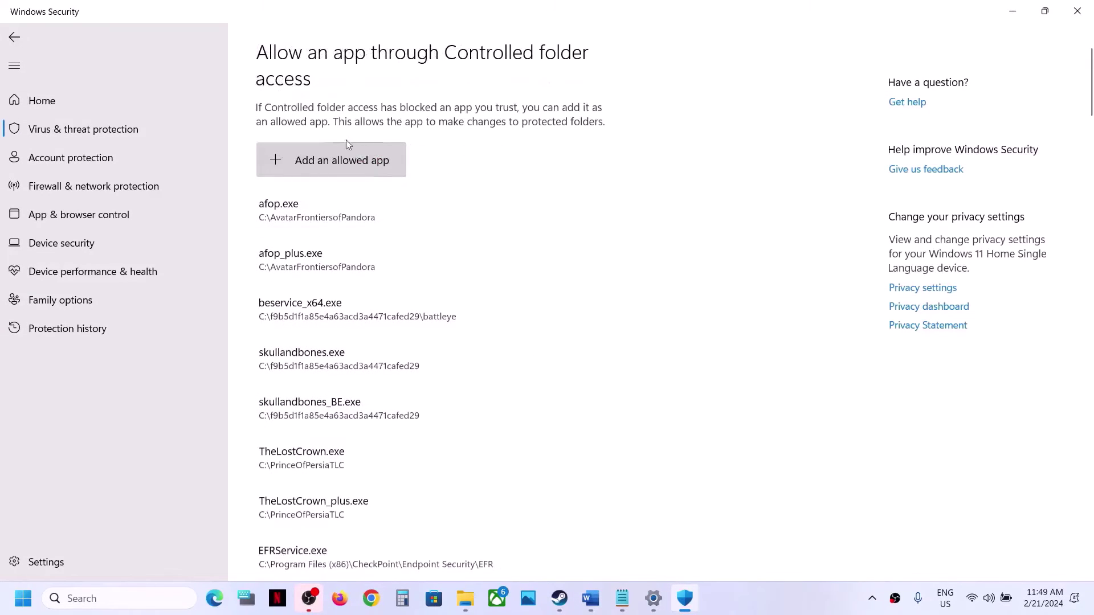
Start adding an allowed app by browsing all apps, and go to C:\Program Files (x86)\Steam
{"action": "left_click", "coordinate": [336, 161]}
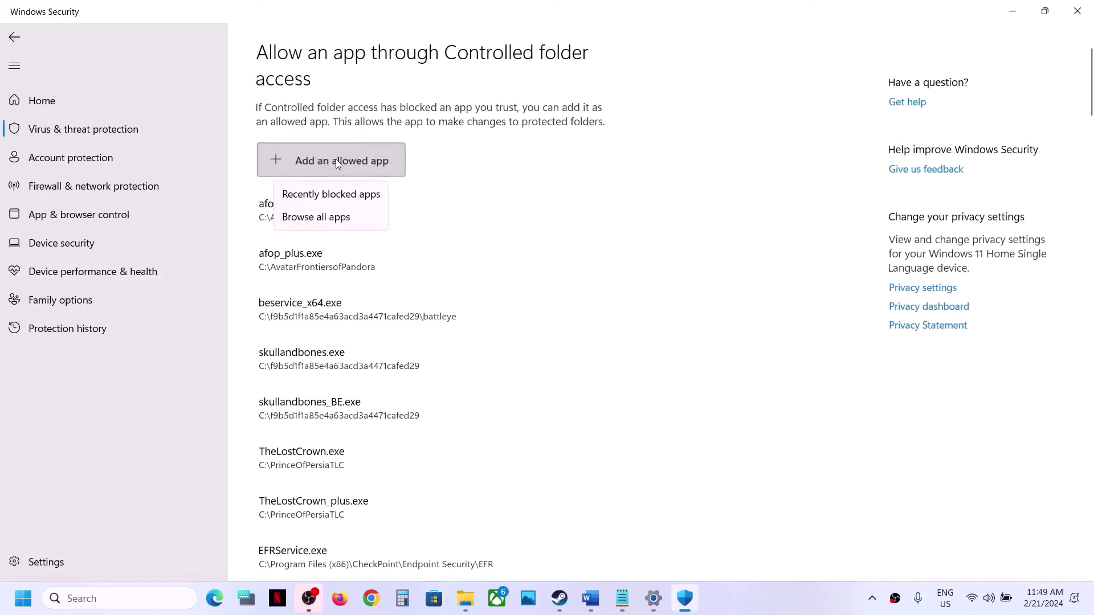
{"action": "left_click", "coordinate": [328, 217]}
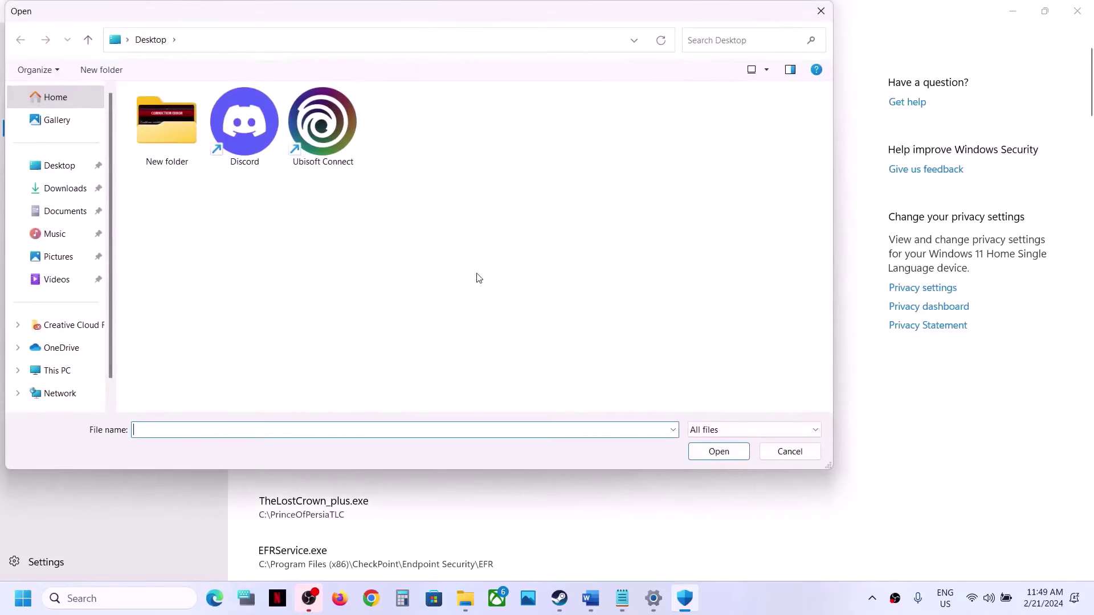
{"action": "left_click", "coordinate": [63, 371]}
{"action": "double_click", "coordinate": [235, 125]}
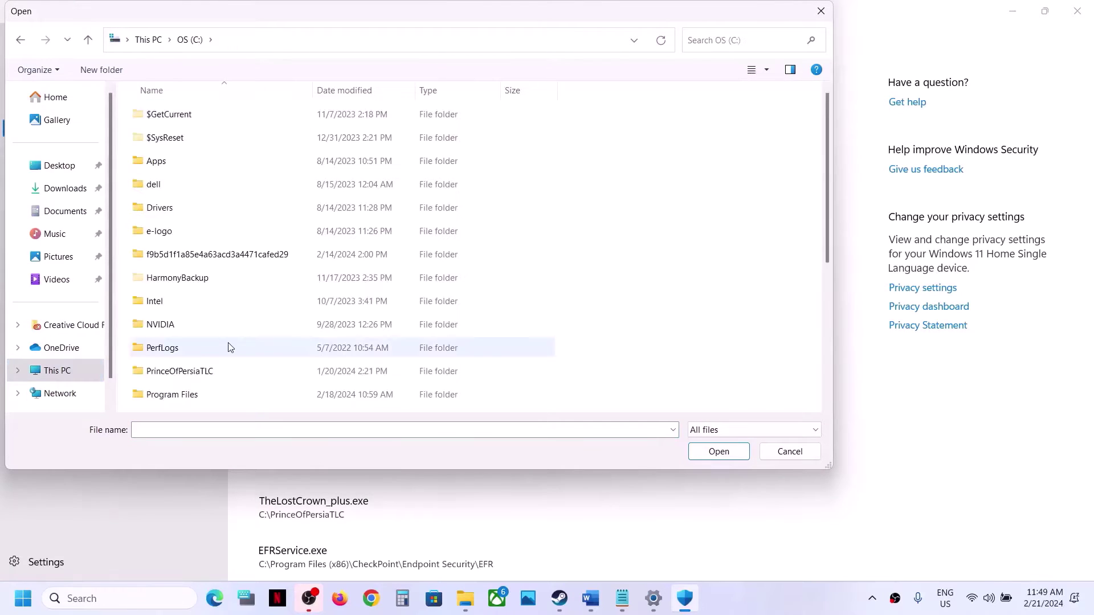
{"action": "scroll", "coordinate": [227, 344], "scroll_direction": "down", "scroll_amount": 5}
{"action": "double_click", "coordinate": [218, 177]}
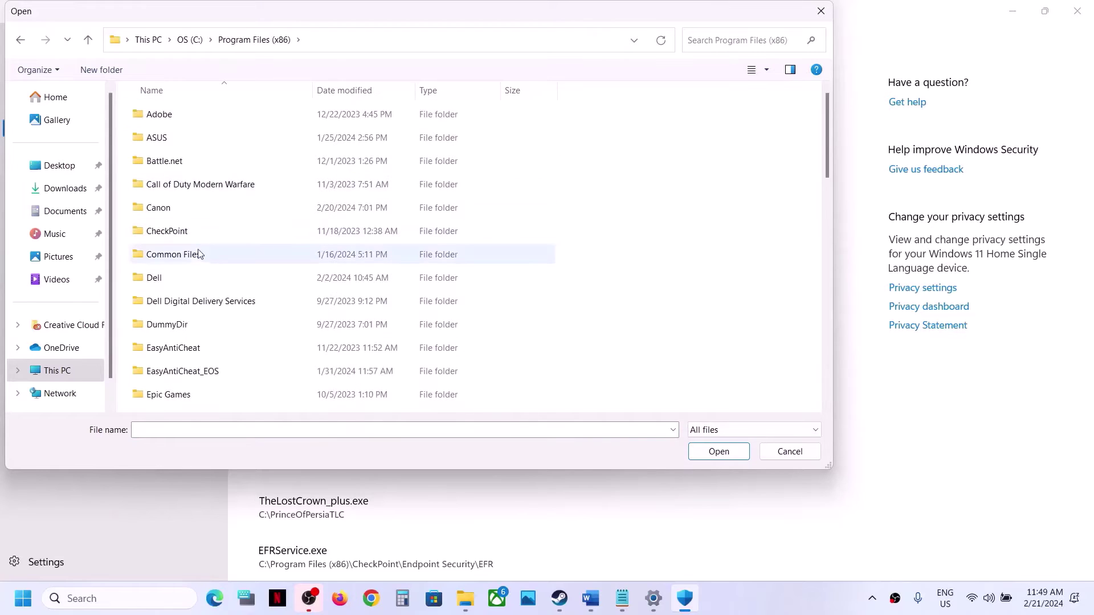
{"action": "left_click", "coordinate": [198, 256]}
{"action": "scroll", "coordinate": [197, 256], "scroll_direction": "down", "scroll_amount": 10}
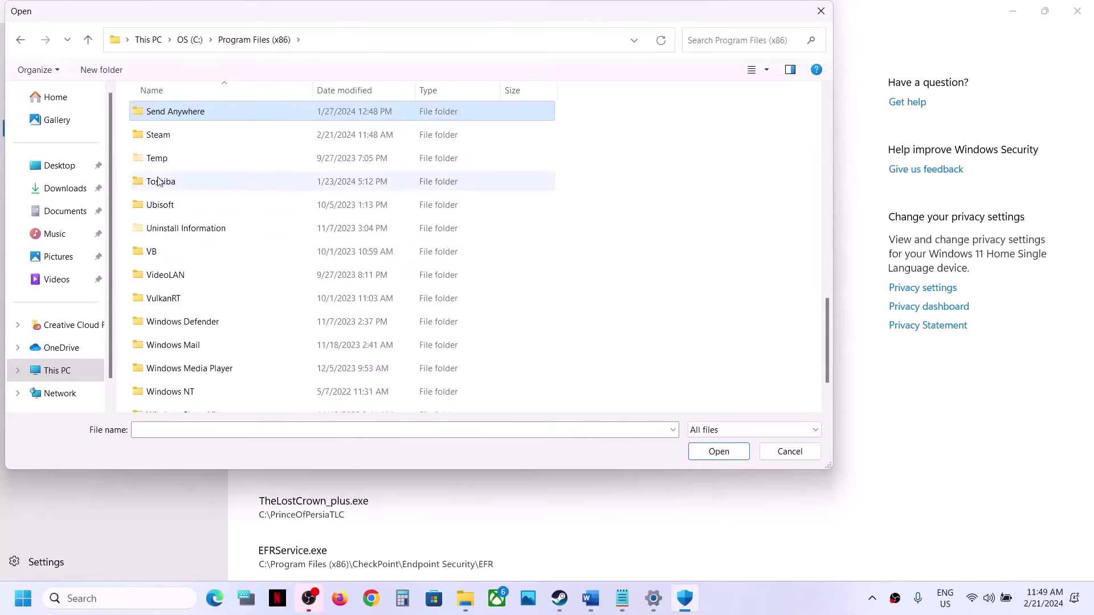
{"action": "left_click", "coordinate": [162, 141]}
{"action": "double_click", "coordinate": [168, 141]}
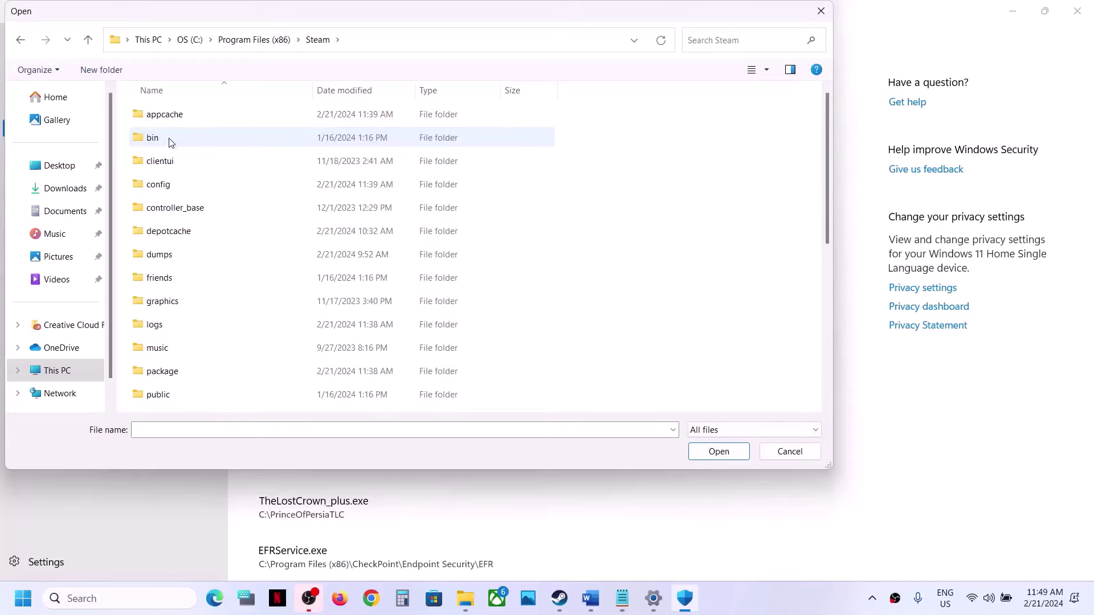
Add NWXClient from the steamapps\common\Nightingale folder as an allowed app
{"action": "scroll", "coordinate": [175, 174], "scroll_direction": "down", "scroll_amount": 5}
{"action": "left_click", "coordinate": [171, 120]}
{"action": "left_click", "coordinate": [197, 144]}
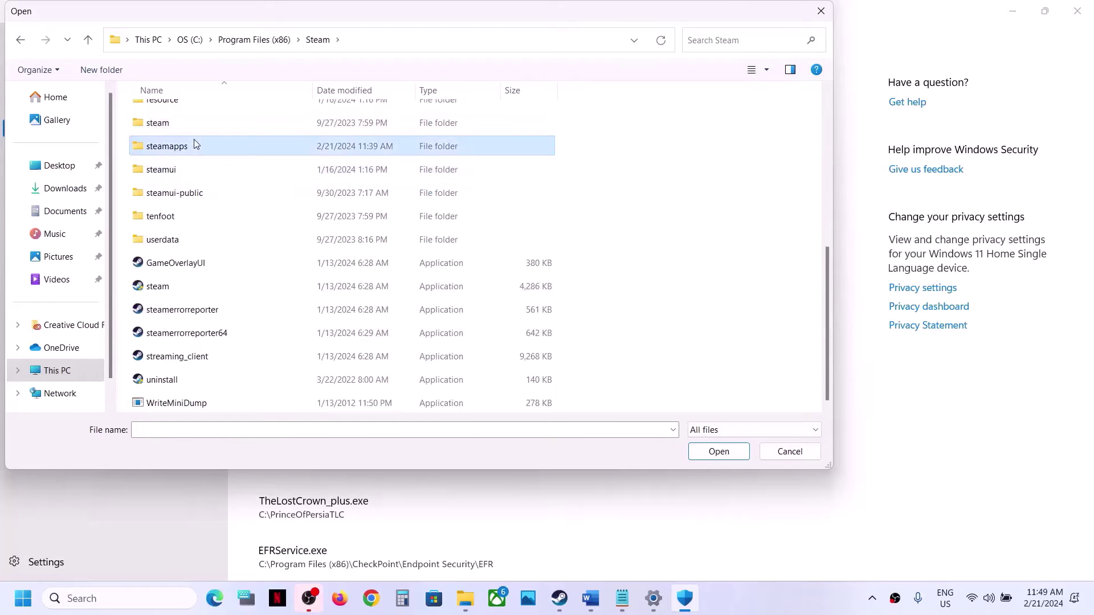
{"action": "double_click", "coordinate": [198, 144]}
{"action": "double_click", "coordinate": [201, 123]}
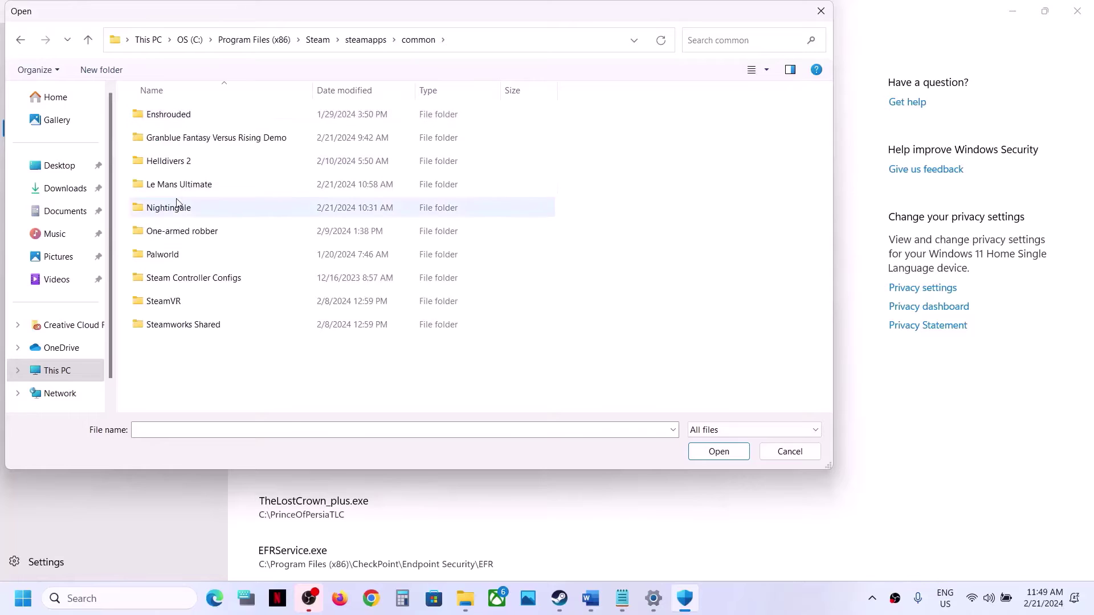
{"action": "left_click", "coordinate": [204, 207]}
{"action": "double_click", "coordinate": [203, 207]}
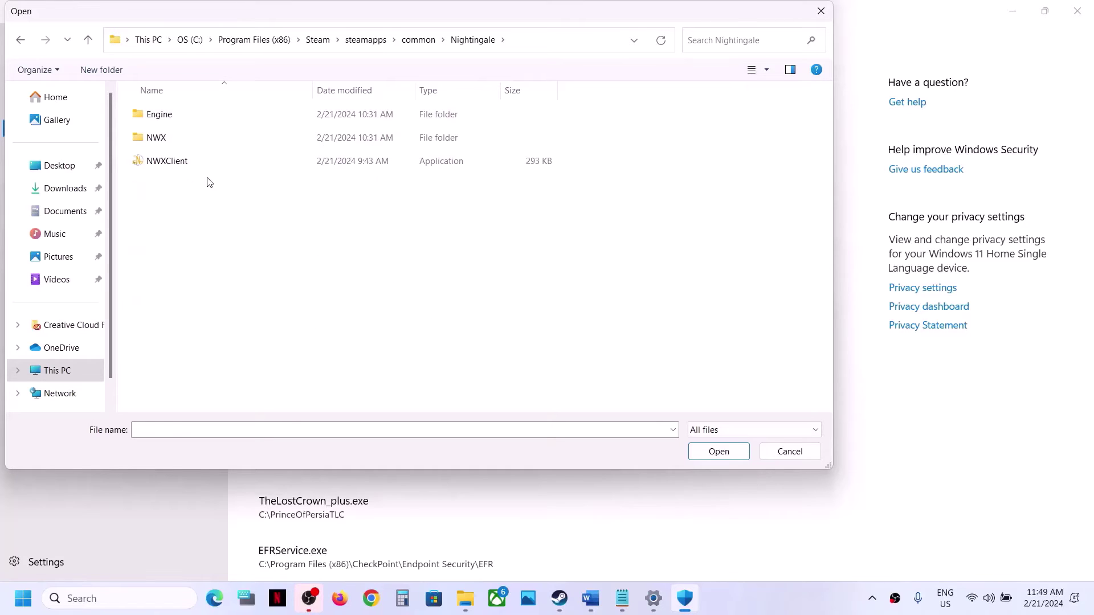
{"action": "left_click", "coordinate": [169, 162]}
{"action": "left_click", "coordinate": [719, 451]}
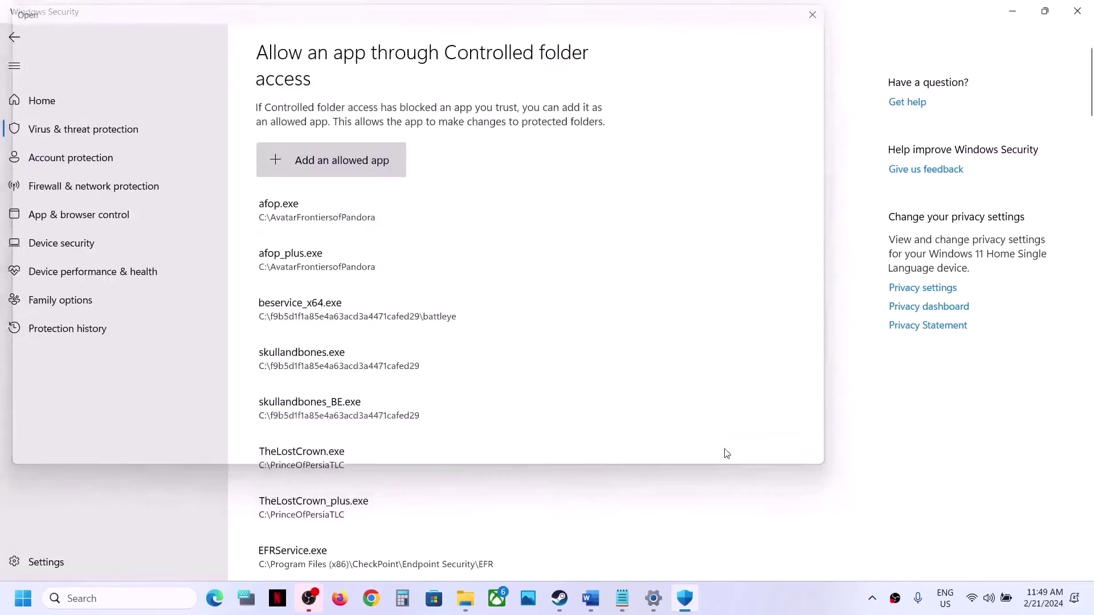
Browse for another allowed app and select NWXClient-Win64-Shipping in Nightingale's NWX\Binaries\Win64 folder
{"action": "left_click", "coordinate": [352, 161]}
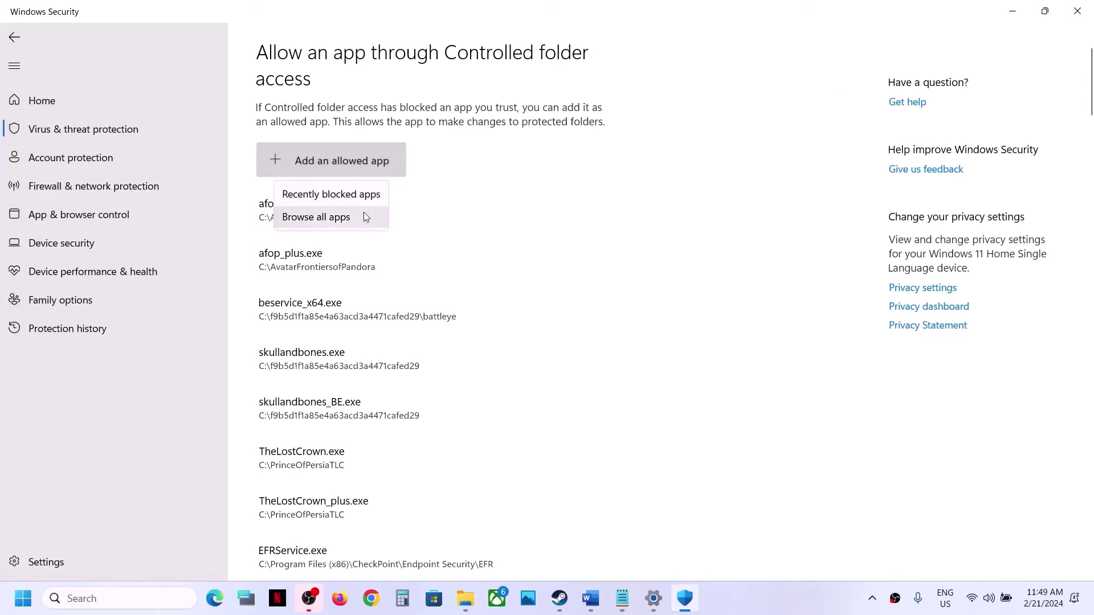
{"action": "left_click", "coordinate": [357, 217]}
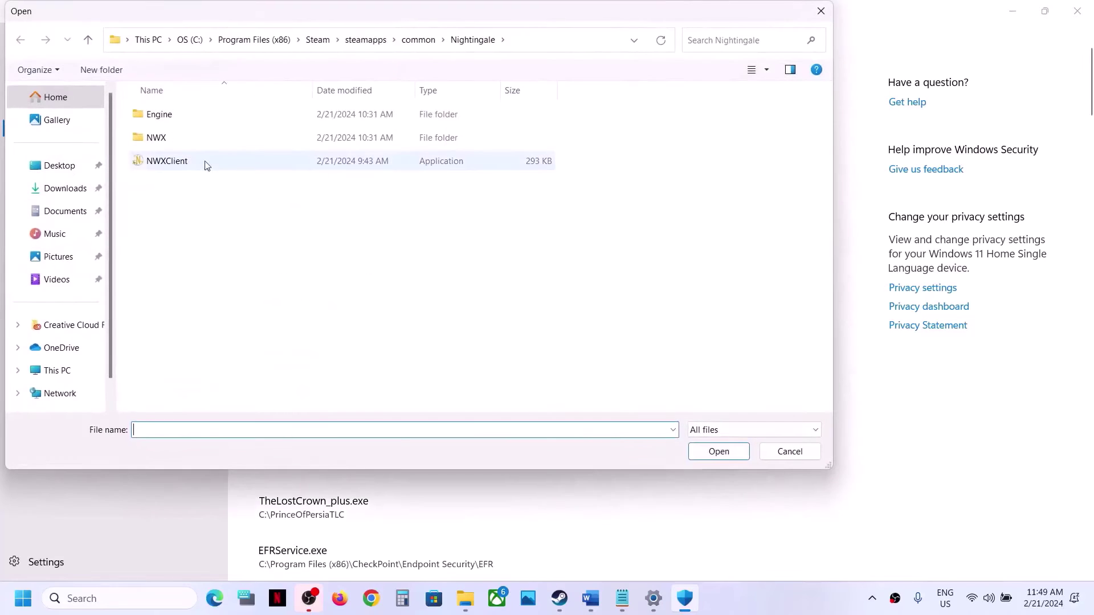
{"action": "double_click", "coordinate": [163, 140]}
{"action": "left_click", "coordinate": [169, 120]}
{"action": "double_click", "coordinate": [168, 121]}
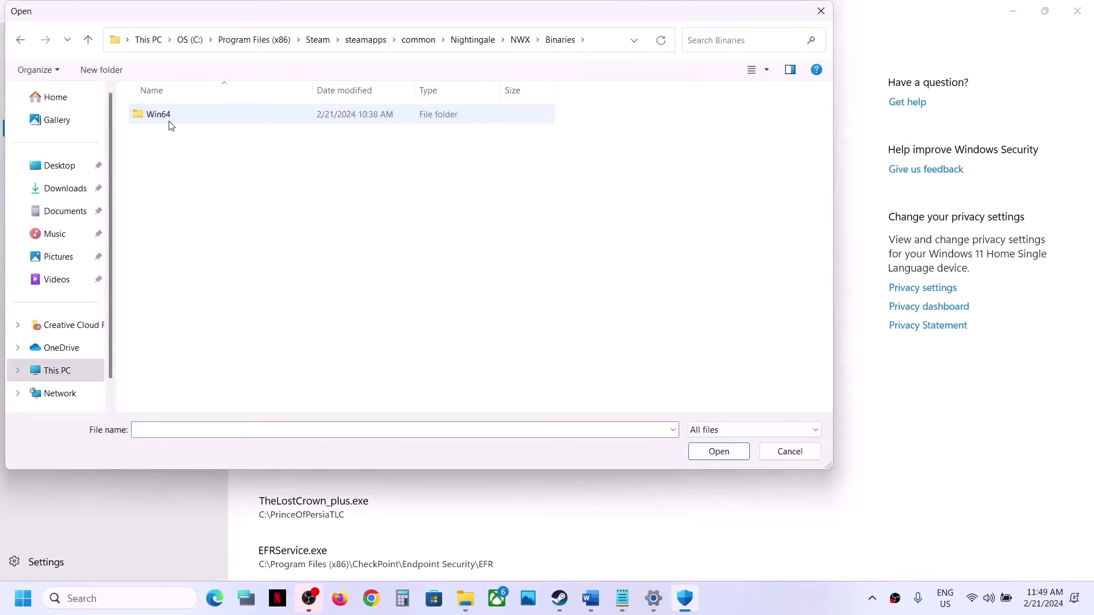
{"action": "double_click", "coordinate": [169, 120]}
{"action": "left_click", "coordinate": [207, 194]}
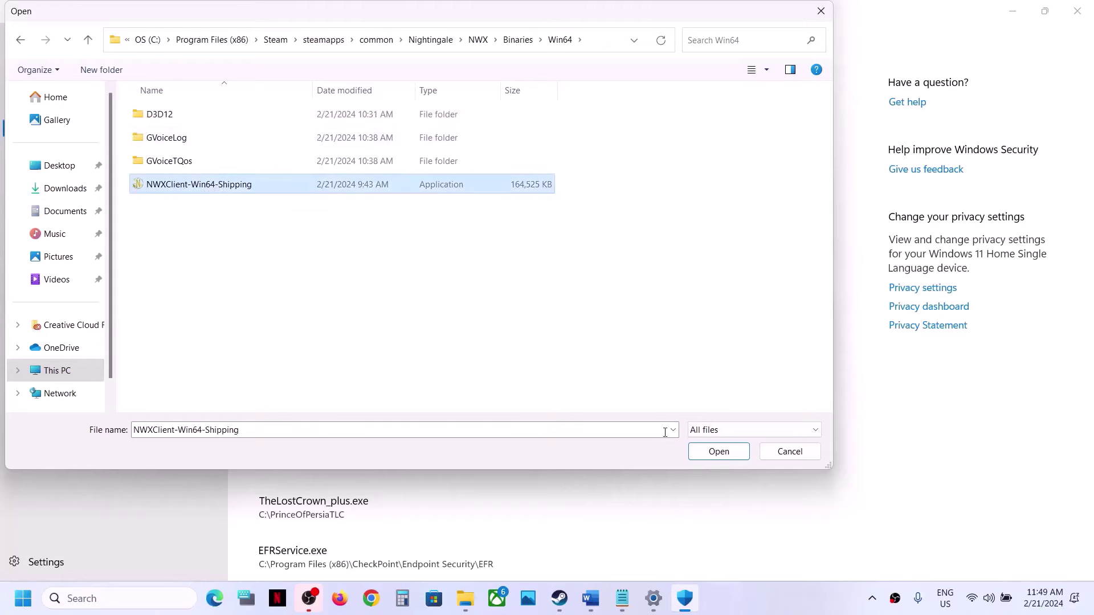
Allow NWXClient-Win64-Shipping from Nightingale's Win64 folder through Controlled folder access
{"action": "left_click", "coordinate": [719, 451]}
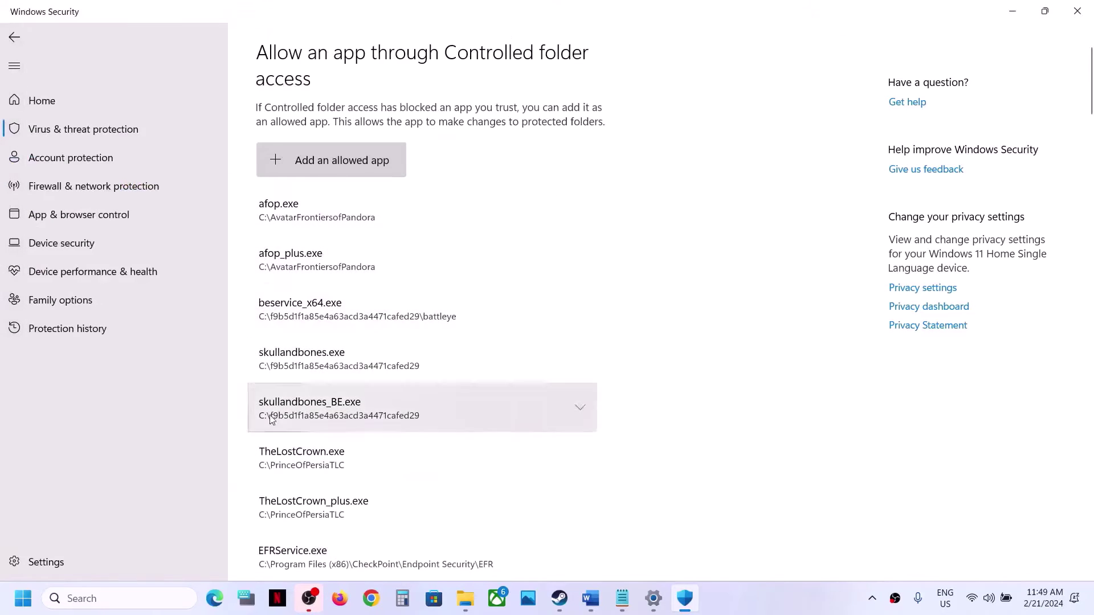
Open the Windows Defender Firewall settings in Control Panel under System and Security
{"action": "left_click", "coordinate": [107, 600]}
{"action": "type", "text": "co"}
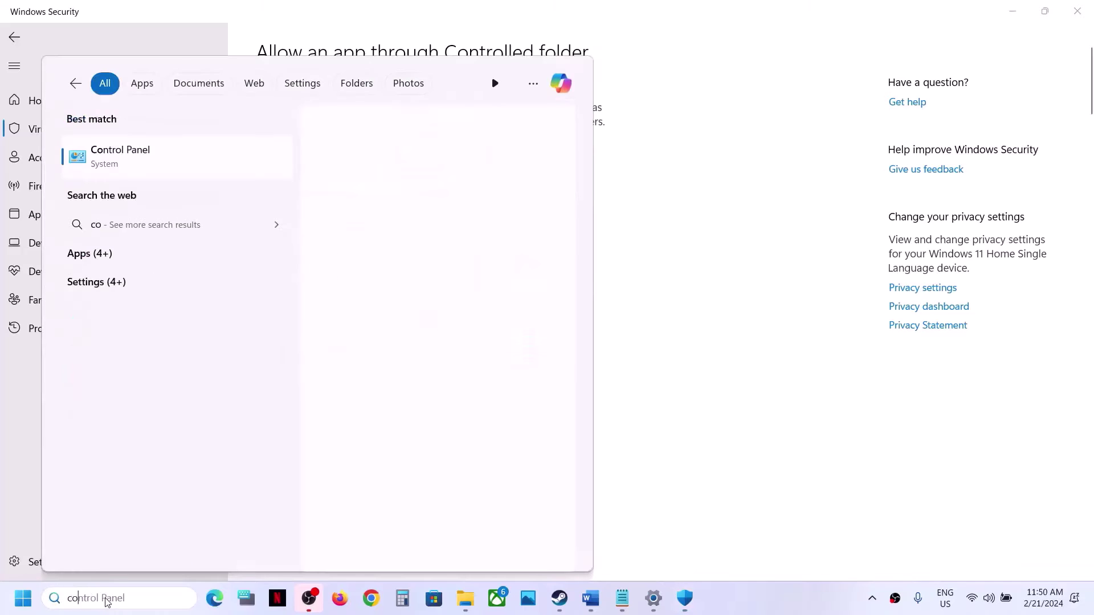
{"action": "type", "text": "ntrol Panel"}
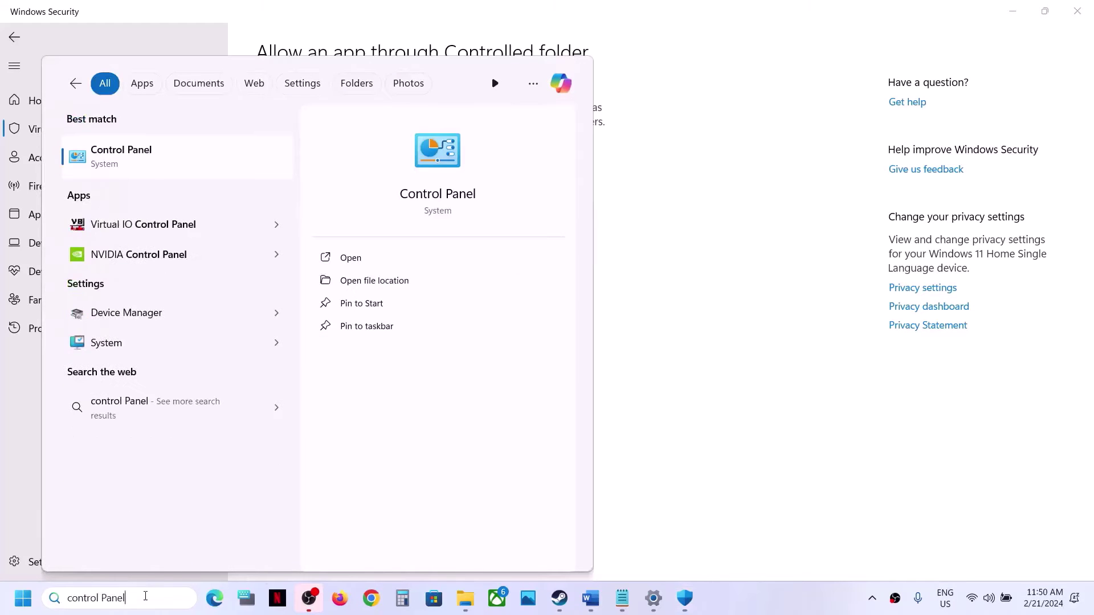
{"action": "left_click", "coordinate": [160, 164]}
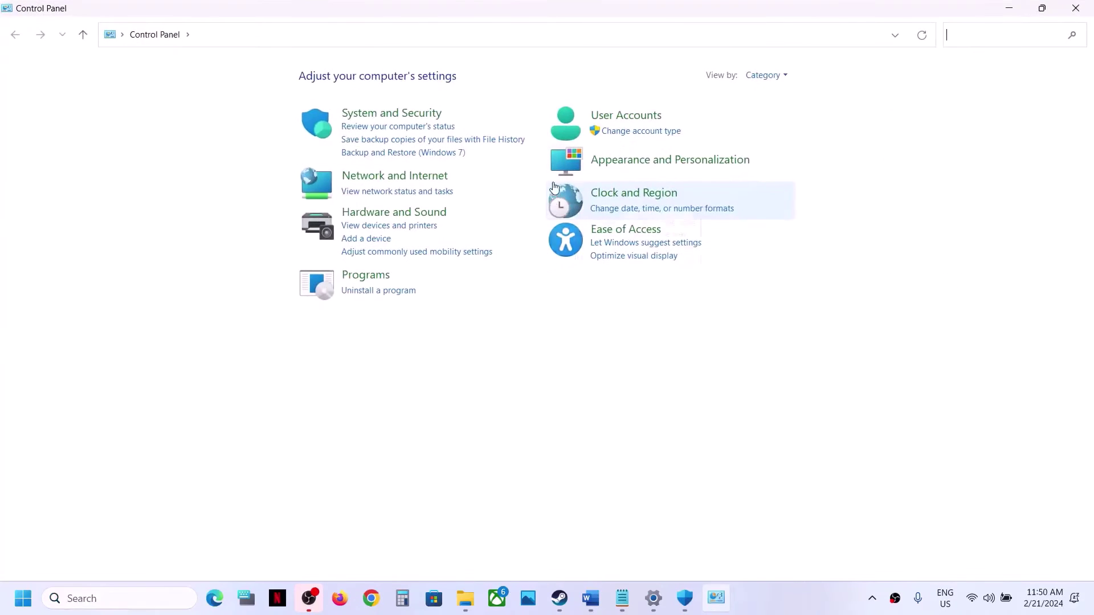
{"action": "left_click", "coordinate": [424, 119]}
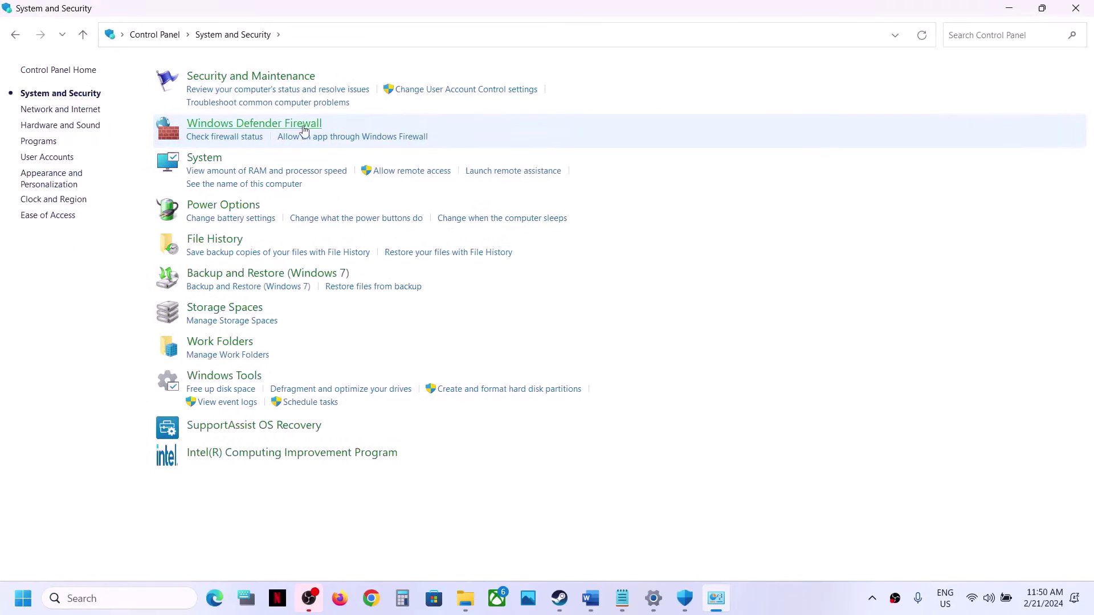
{"action": "left_click", "coordinate": [278, 128]}
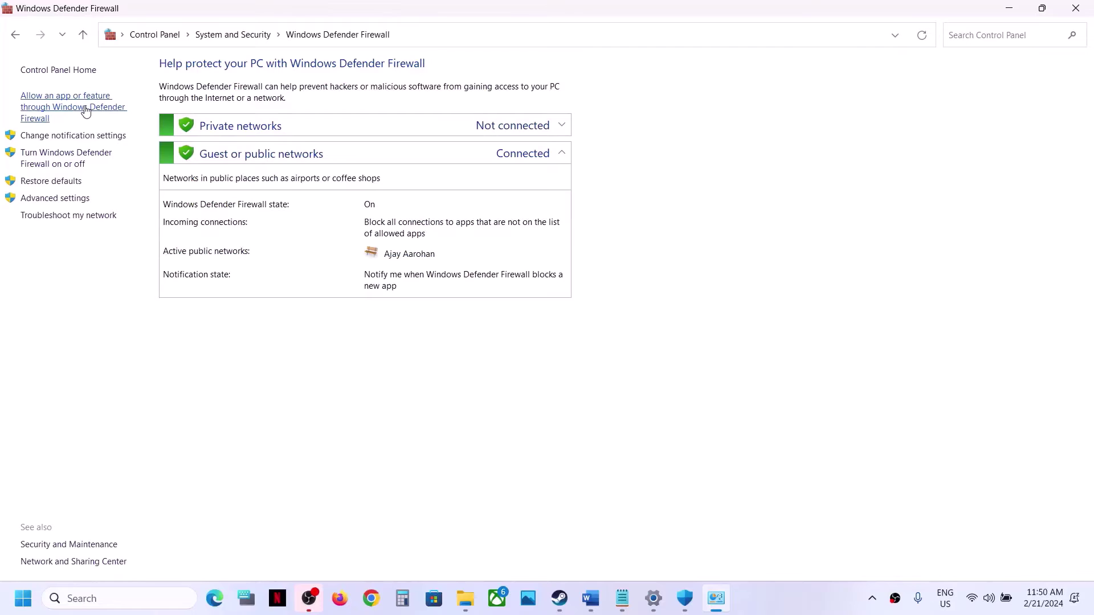
Unlock the firewall's allowed apps list for changes and start browsing for another app to allow
{"action": "left_click", "coordinate": [85, 111]}
{"action": "left_click", "coordinate": [732, 114]}
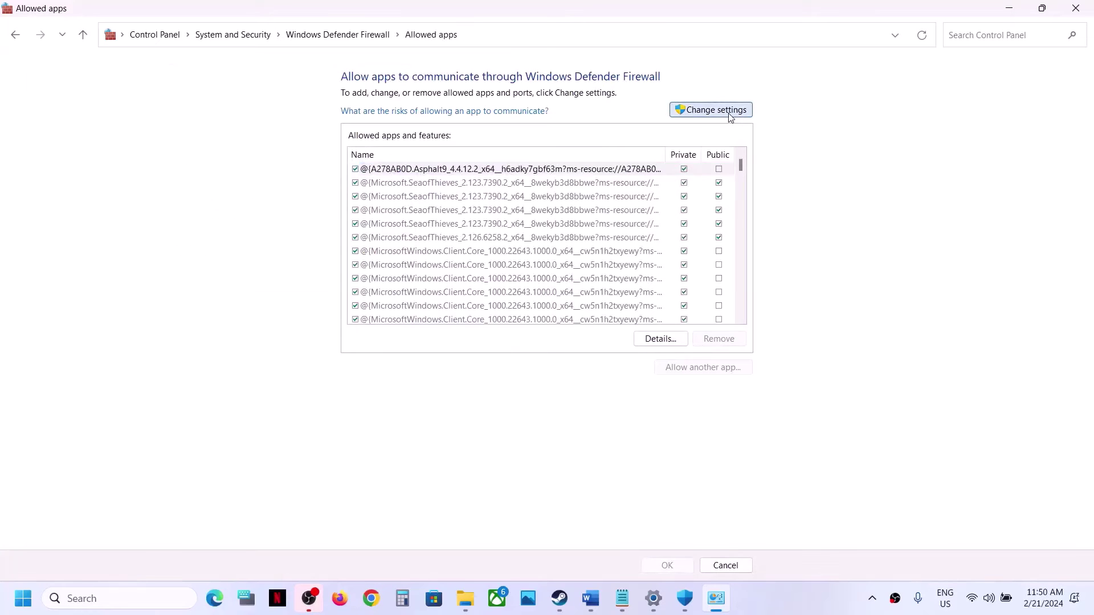
{"action": "left_click", "coordinate": [704, 368]}
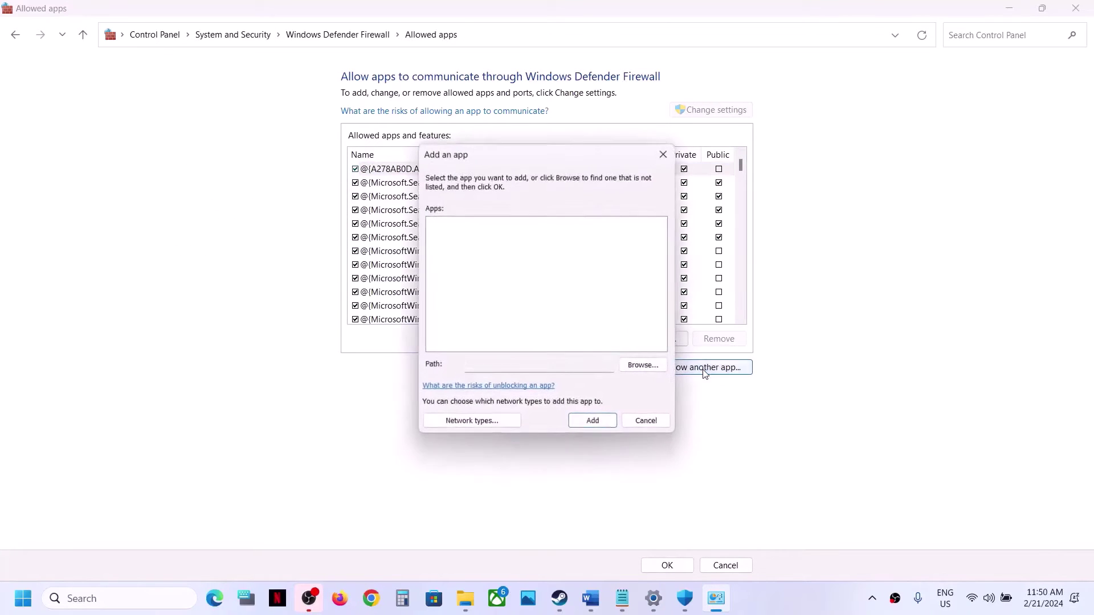
{"action": "left_click", "coordinate": [643, 368]}
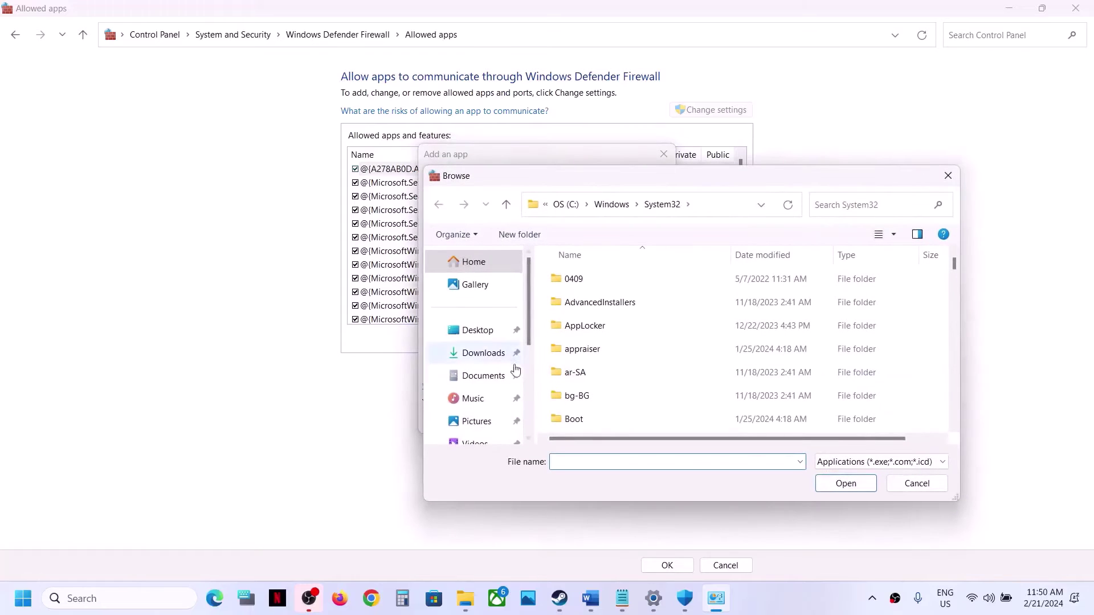
Browse to the Steam folder in Program Files (x86) on the C: drive
{"action": "scroll", "coordinate": [494, 399], "scroll_direction": "down", "scroll_amount": 2}
{"action": "left_click", "coordinate": [488, 395]}
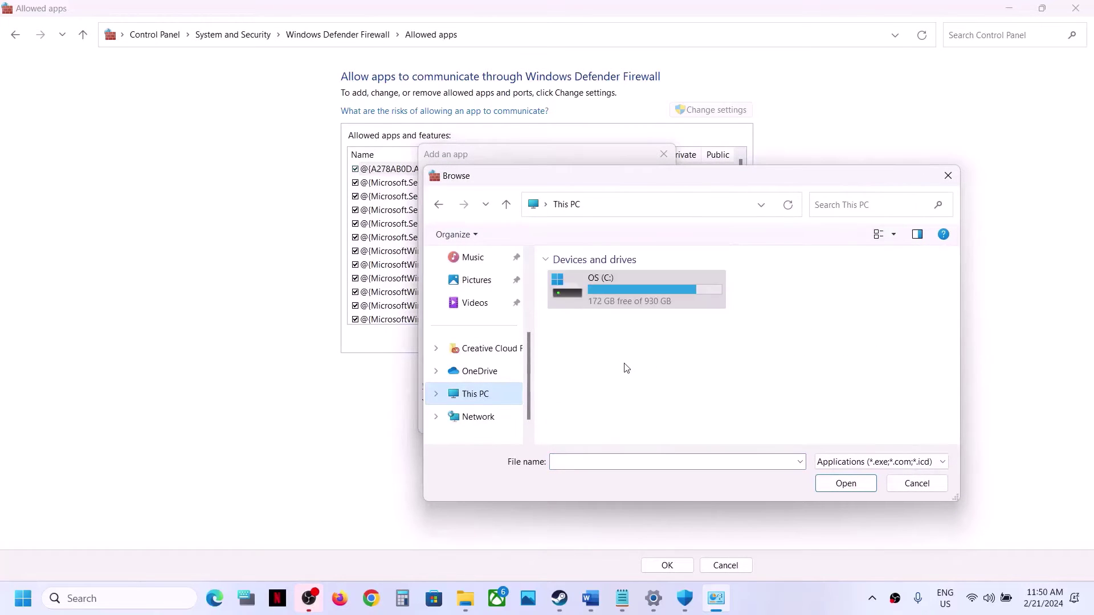
{"action": "double_click", "coordinate": [619, 289]}
{"action": "scroll", "coordinate": [620, 351], "scroll_direction": "down", "scroll_amount": 4}
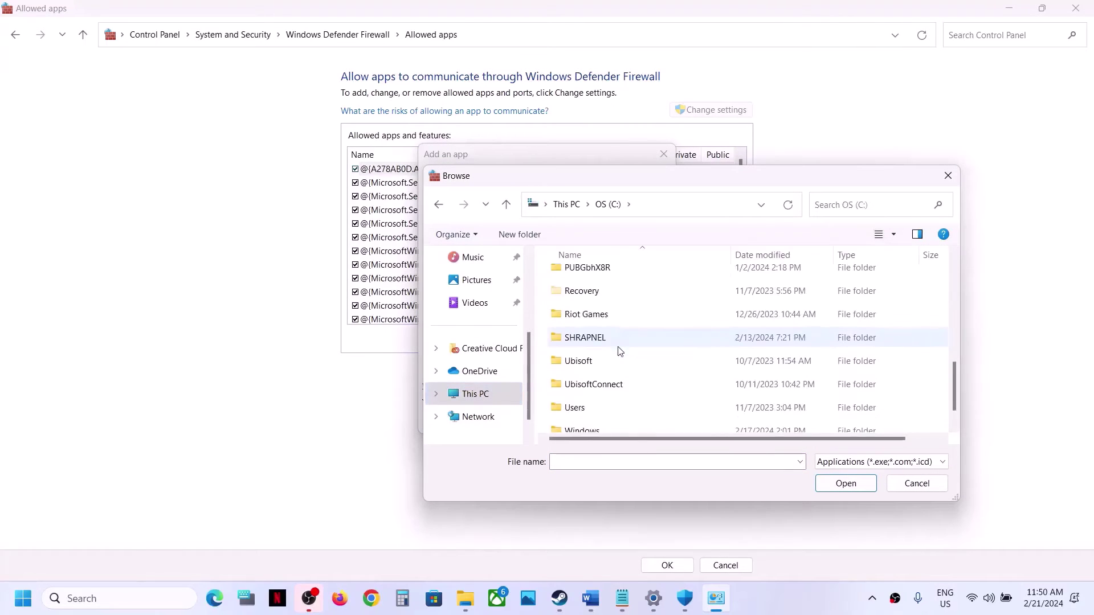
{"action": "scroll", "coordinate": [618, 302], "scroll_direction": "up", "scroll_amount": 1}
{"action": "double_click", "coordinate": [622, 298]}
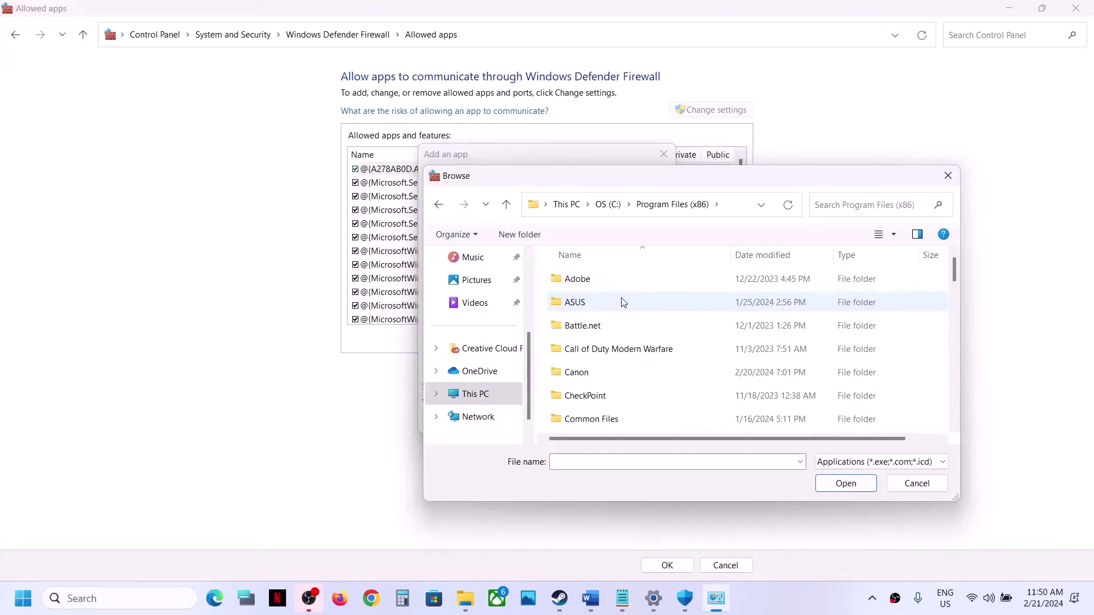
{"action": "left_click", "coordinate": [603, 302]}
{"action": "key", "text": "s"}
{"action": "double_click", "coordinate": [598, 304]}
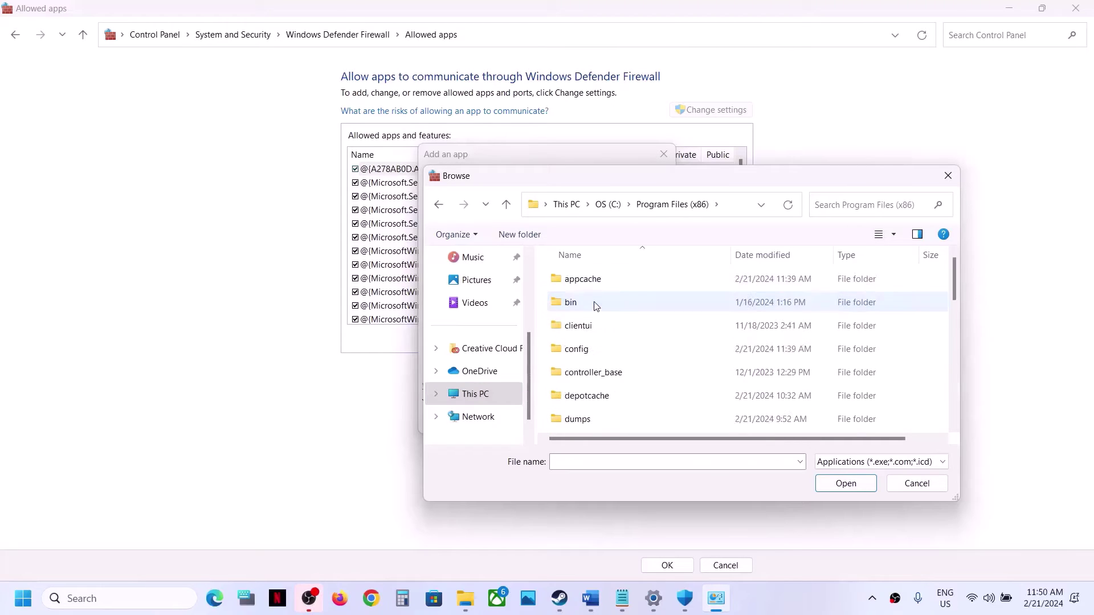
Open the Nightingale game folder inside steamapps\common
{"action": "key", "text": "s"}
{"action": "double_click", "coordinate": [596, 302]}
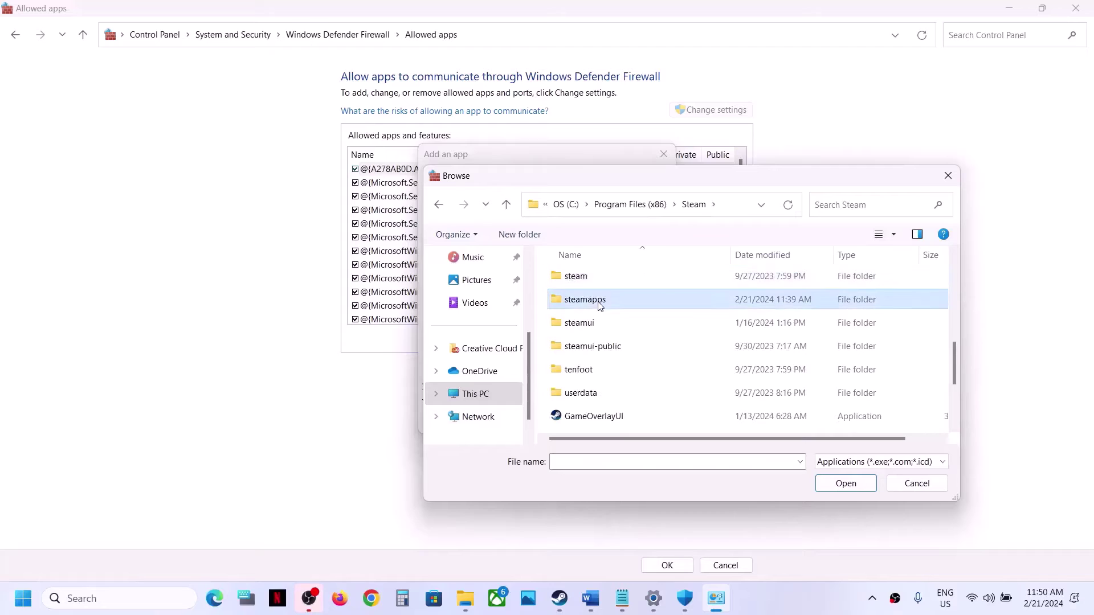
{"action": "double_click", "coordinate": [598, 282]}
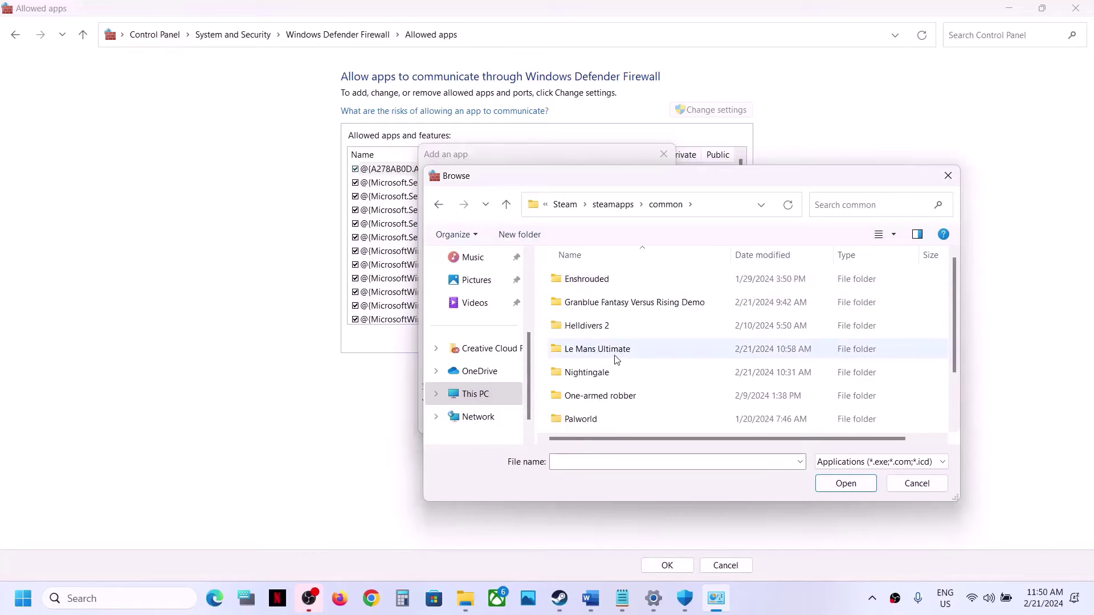
{"action": "scroll", "coordinate": [615, 356], "scroll_direction": "down", "scroll_amount": 1}
{"action": "double_click", "coordinate": [605, 306]}
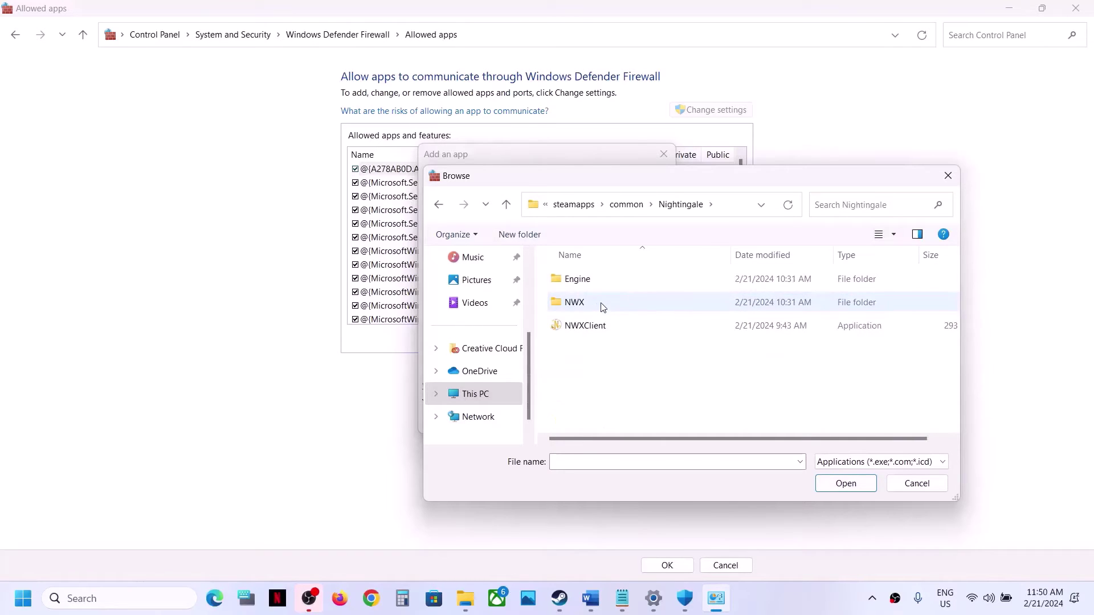
Try to add the NWXClient application from the Nightingale folder to the firewall's allowed apps
{"action": "left_click", "coordinate": [593, 331]}
{"action": "left_click", "coordinate": [843, 483]}
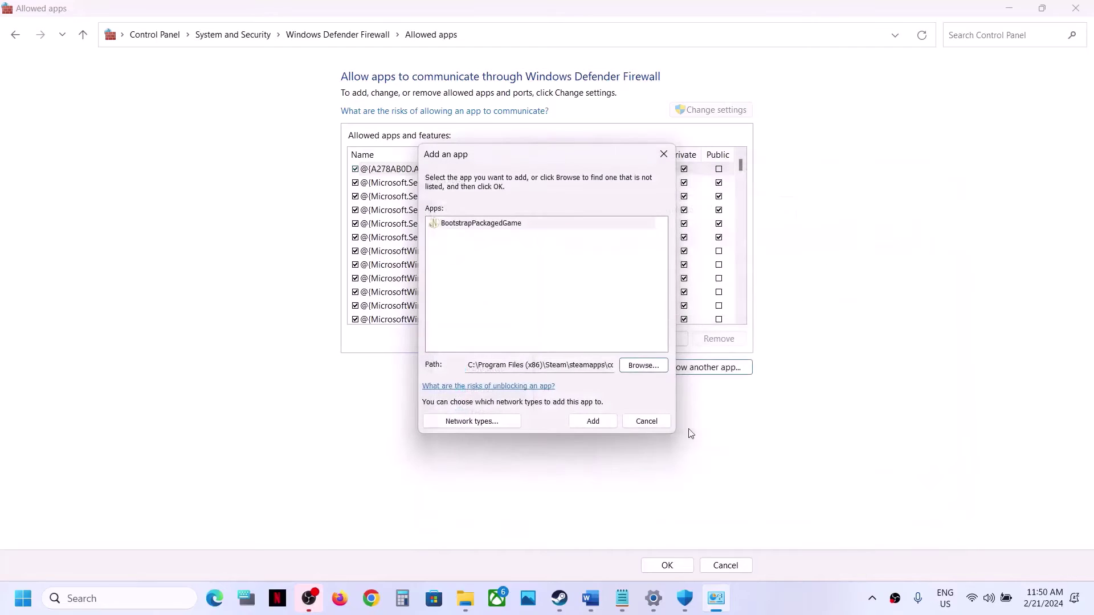
{"action": "left_click", "coordinate": [599, 426]}
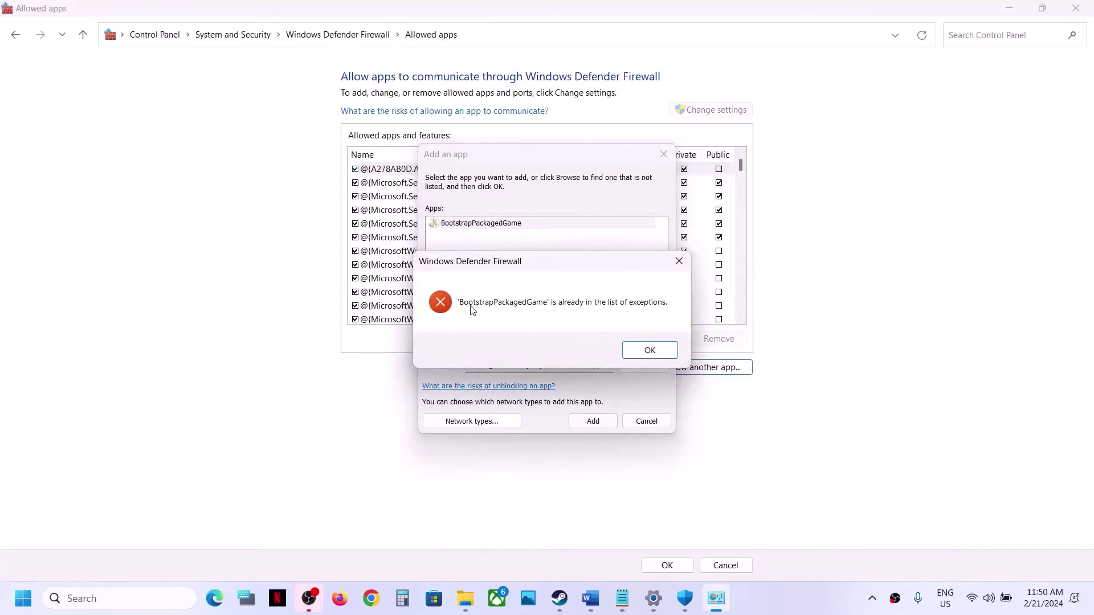
{"action": "left_click", "coordinate": [634, 350]}
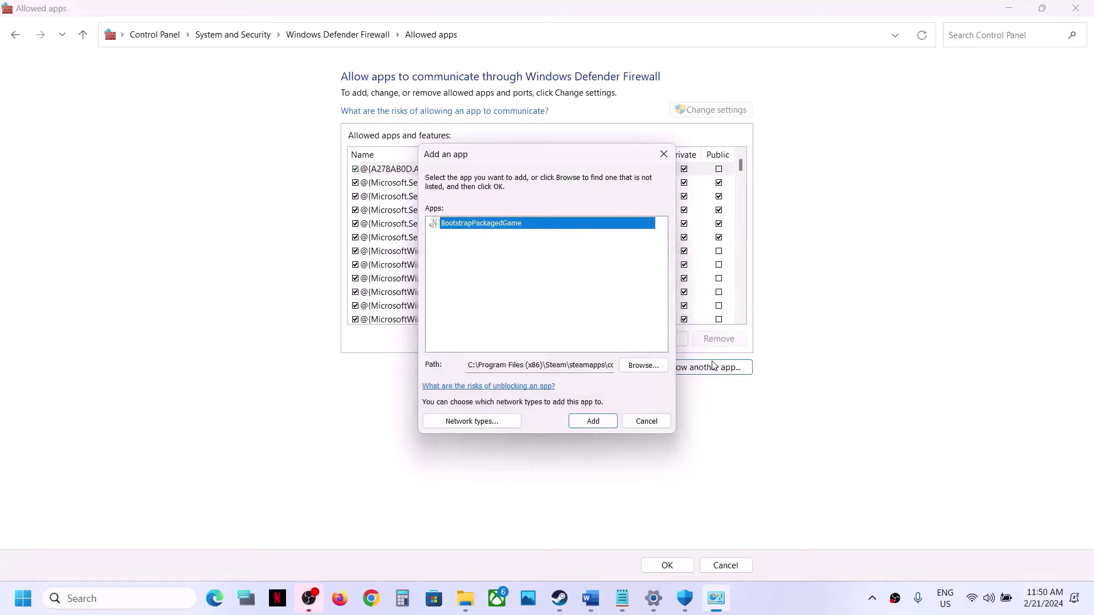
Add NWXClient-Win64-Shipping from NWX\Binaries\Win64 to the firewall's allowed apps and save the list
{"action": "left_click", "coordinate": [648, 368]}
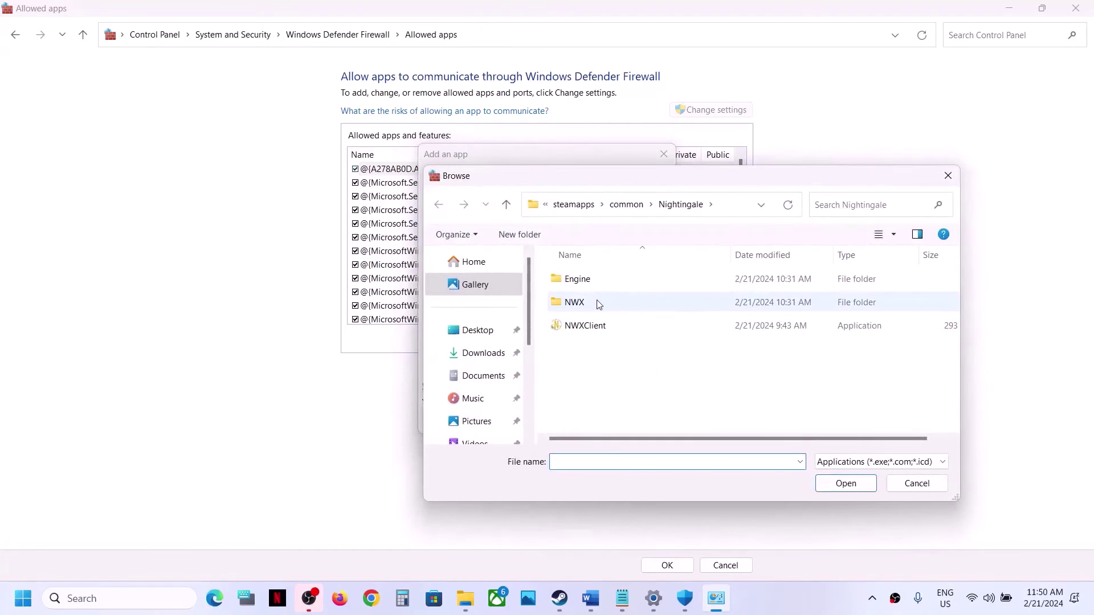
{"action": "double_click", "coordinate": [595, 302]}
{"action": "double_click", "coordinate": [594, 279]}
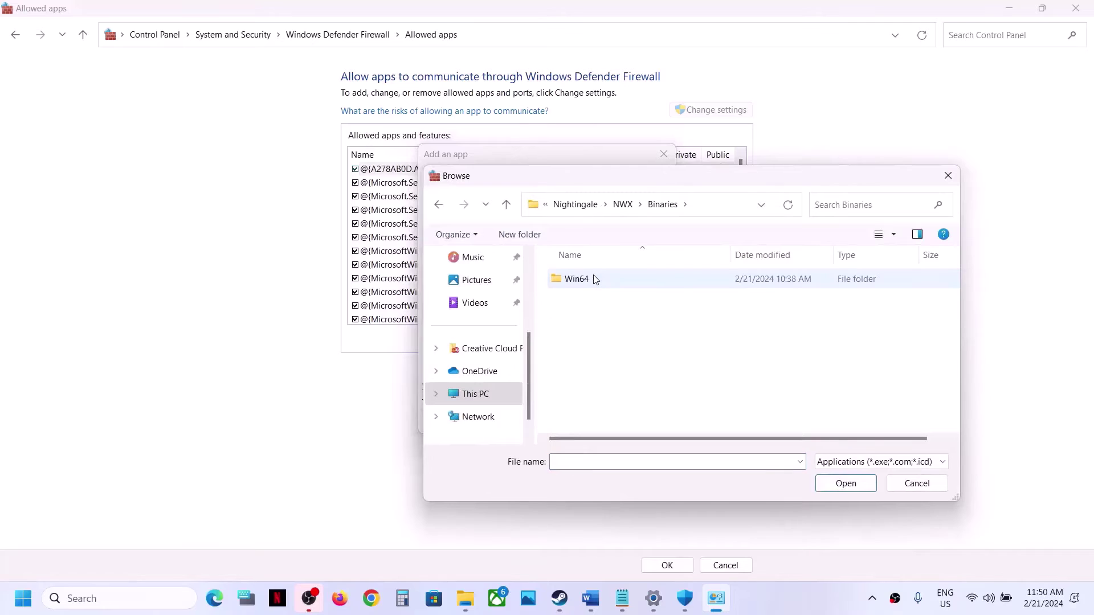
{"action": "double_click", "coordinate": [593, 279]}
{"action": "left_click", "coordinate": [600, 350]}
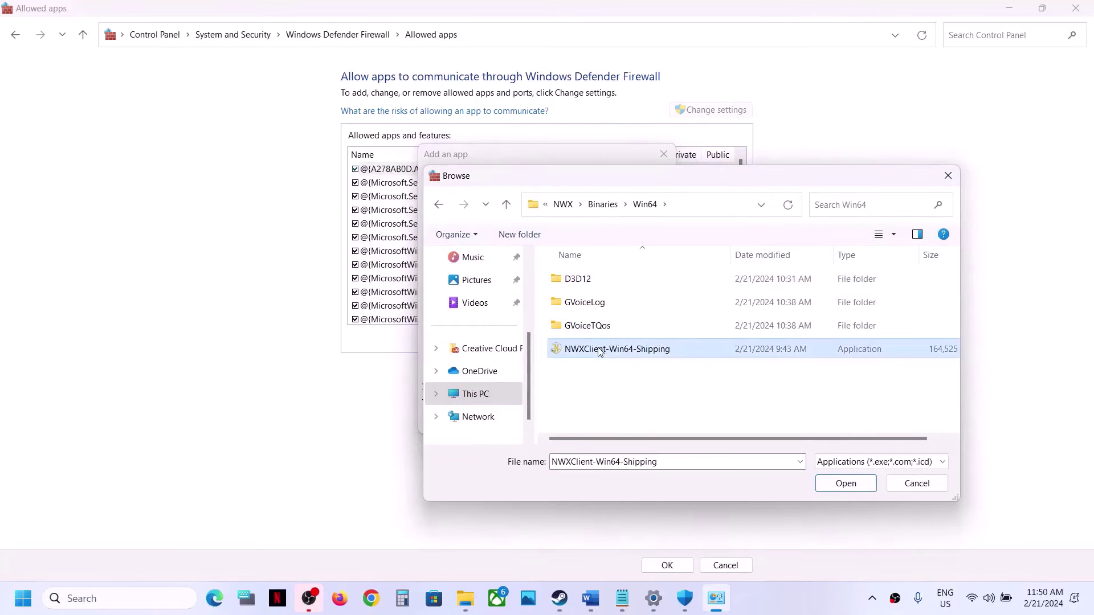
{"action": "left_click", "coordinate": [846, 484]}
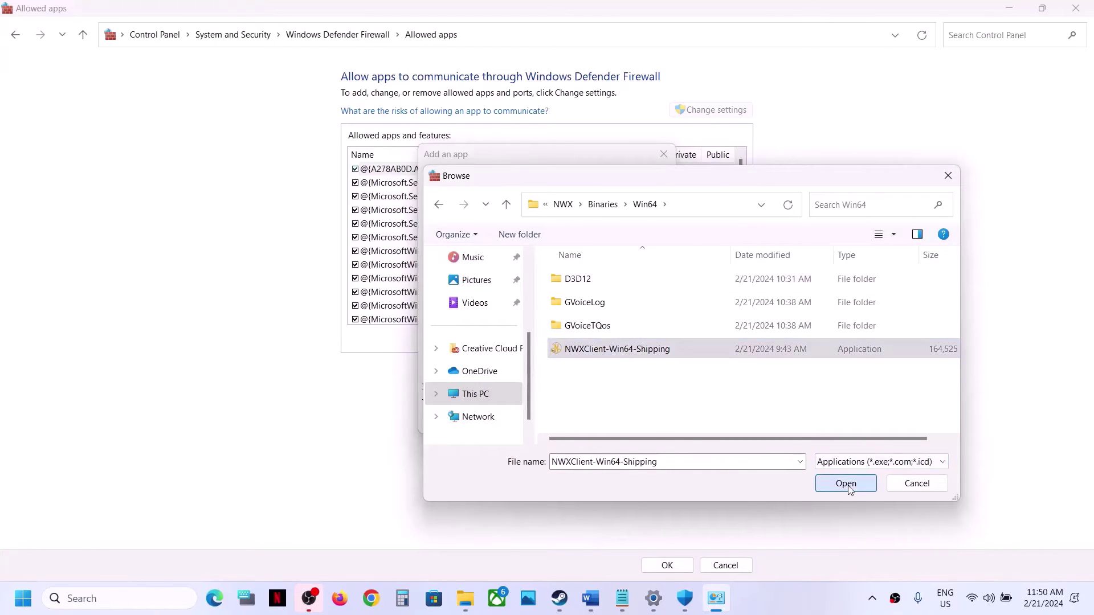
{"action": "left_click", "coordinate": [591, 422]}
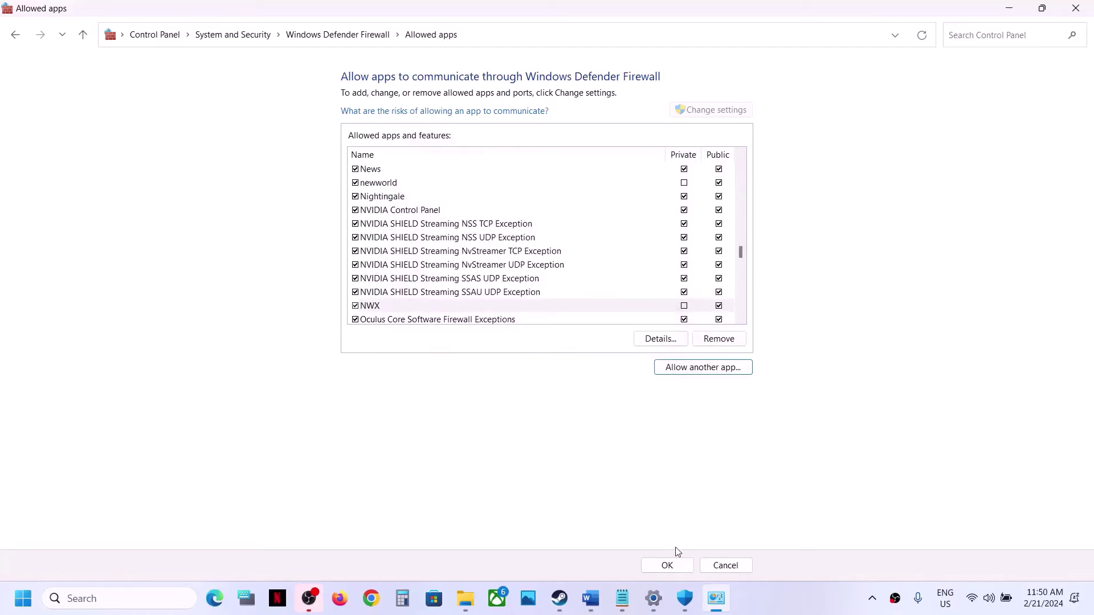
{"action": "left_click", "coordinate": [666, 566]}
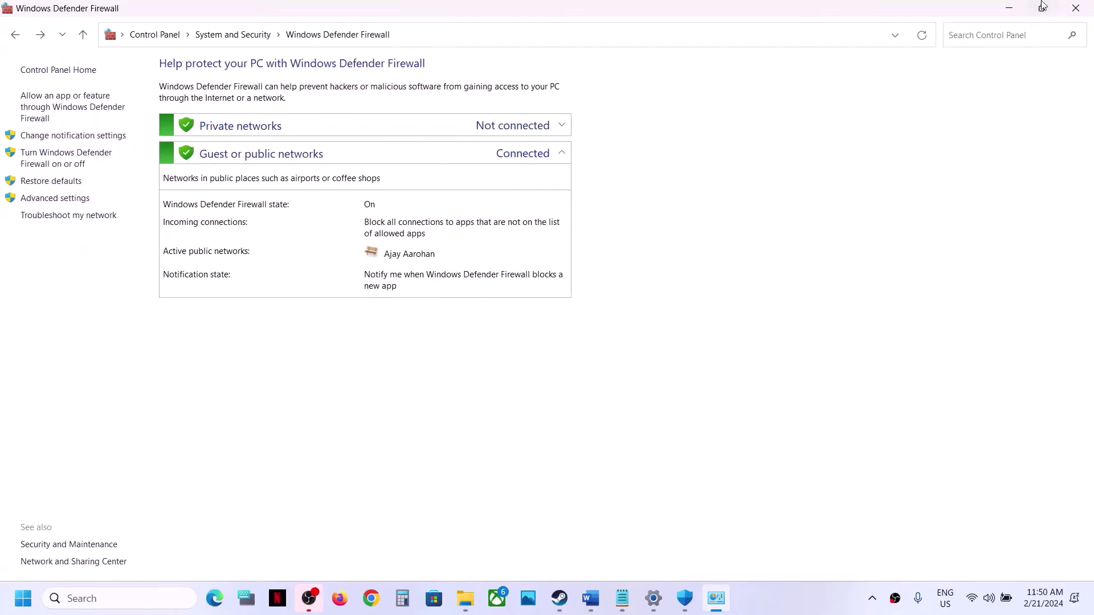
Close the firewall, Windows Security and Settings windows
{"action": "left_click", "coordinate": [1076, 8]}
{"action": "left_click", "coordinate": [1077, 15]}
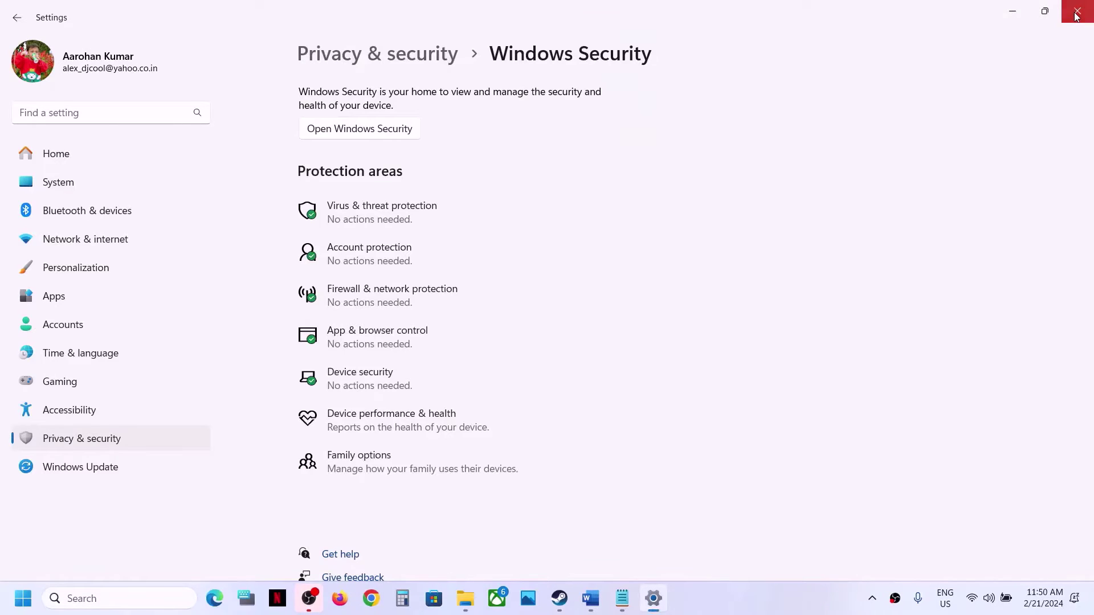
{"action": "left_click", "coordinate": [1077, 11]}
Switch to the Nightingale document in Word and read Step 10 on verifying the game files
{"action": "left_click", "coordinate": [598, 606]}
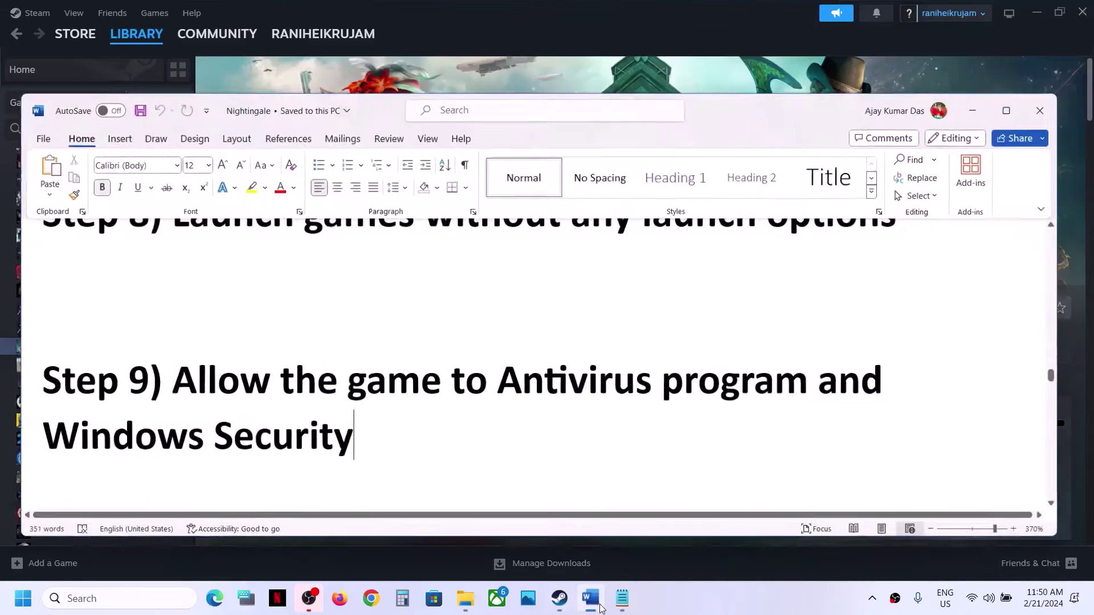
{"action": "scroll", "coordinate": [490, 439], "scroll_direction": "down", "scroll_amount": 5}
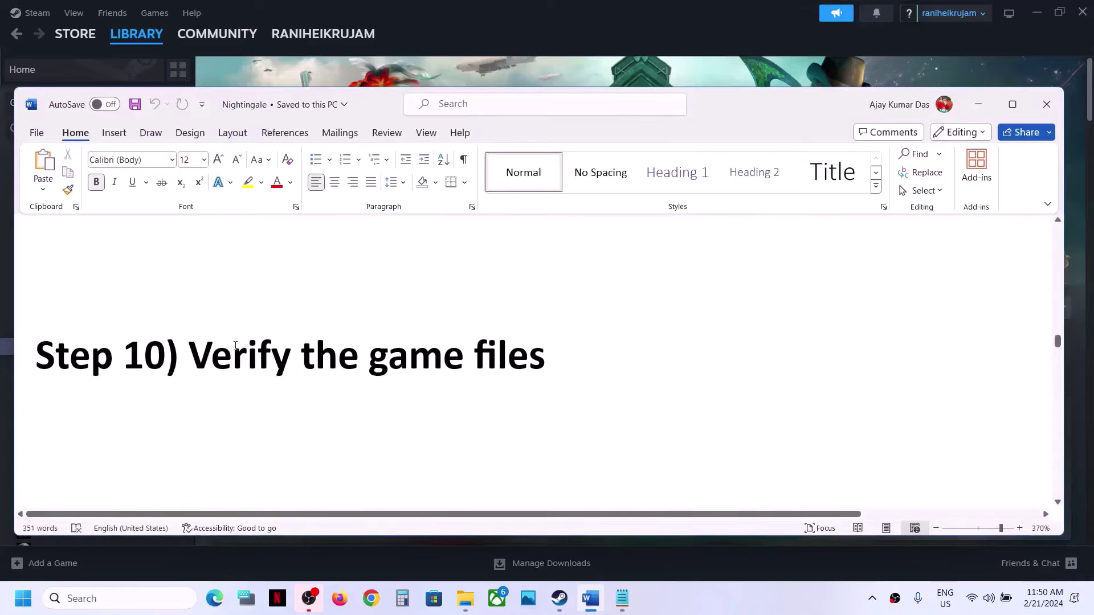
{"action": "left_click_drag", "start_coordinate": [236, 346], "coordinate": [35, 350]}
Switch to Steam, view the file integrity verification option in Nightingale's Installed Files properties, and close the properties
{"action": "left_click", "coordinate": [978, 104]}
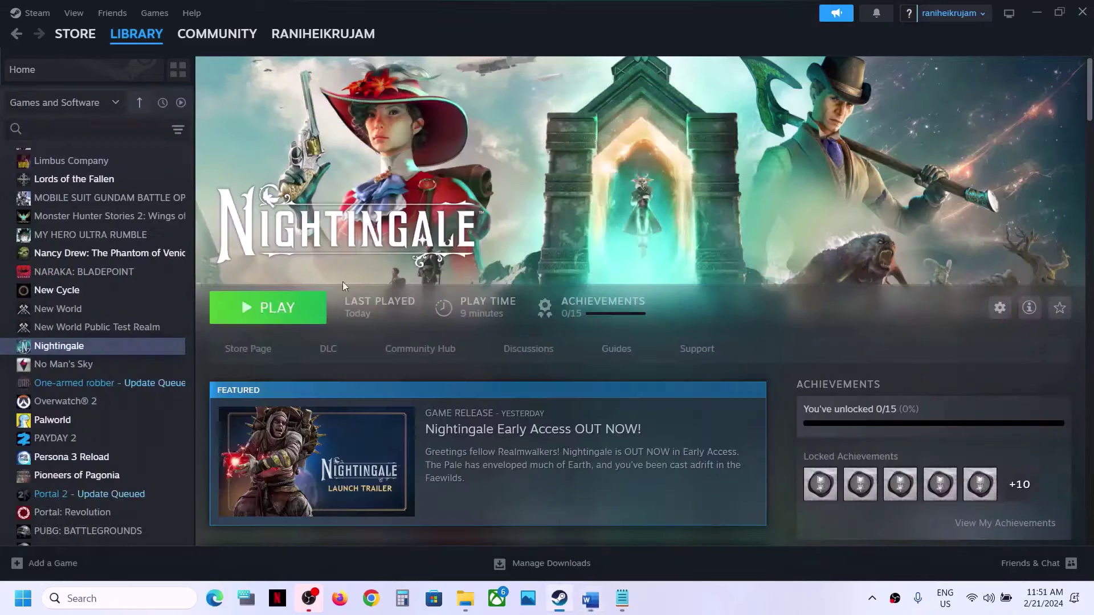
{"action": "right_click", "coordinate": [162, 349]}
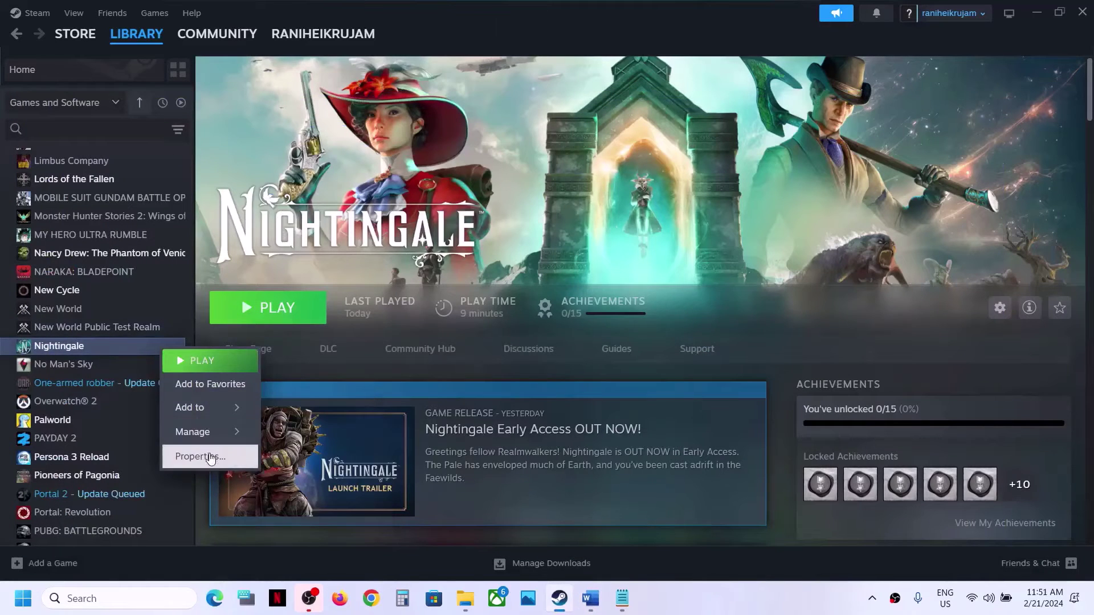
{"action": "left_click", "coordinate": [211, 457]}
{"action": "left_click", "coordinate": [312, 204]}
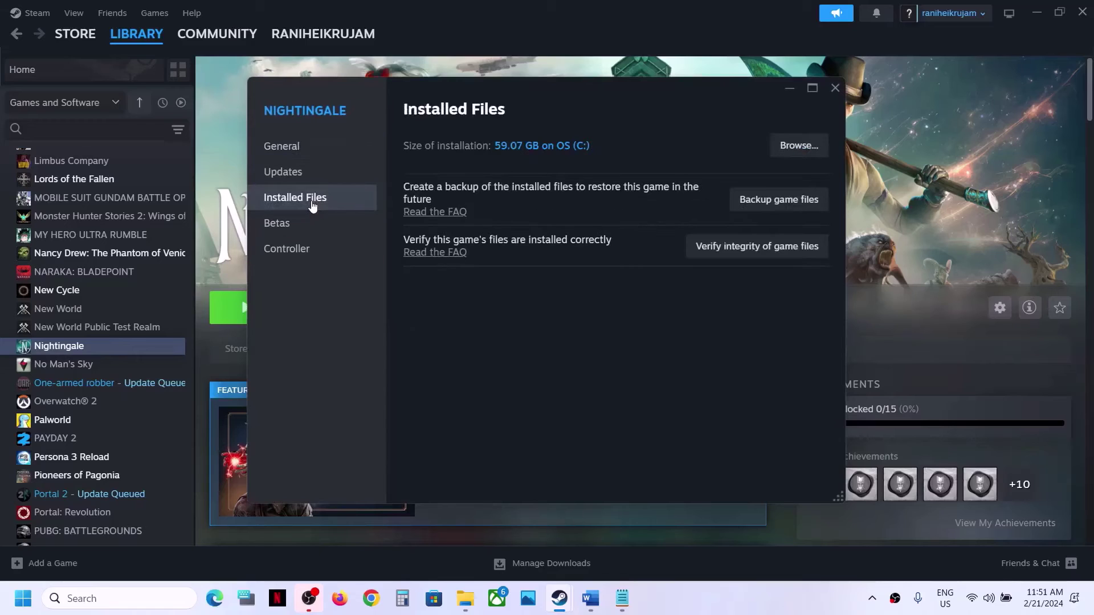
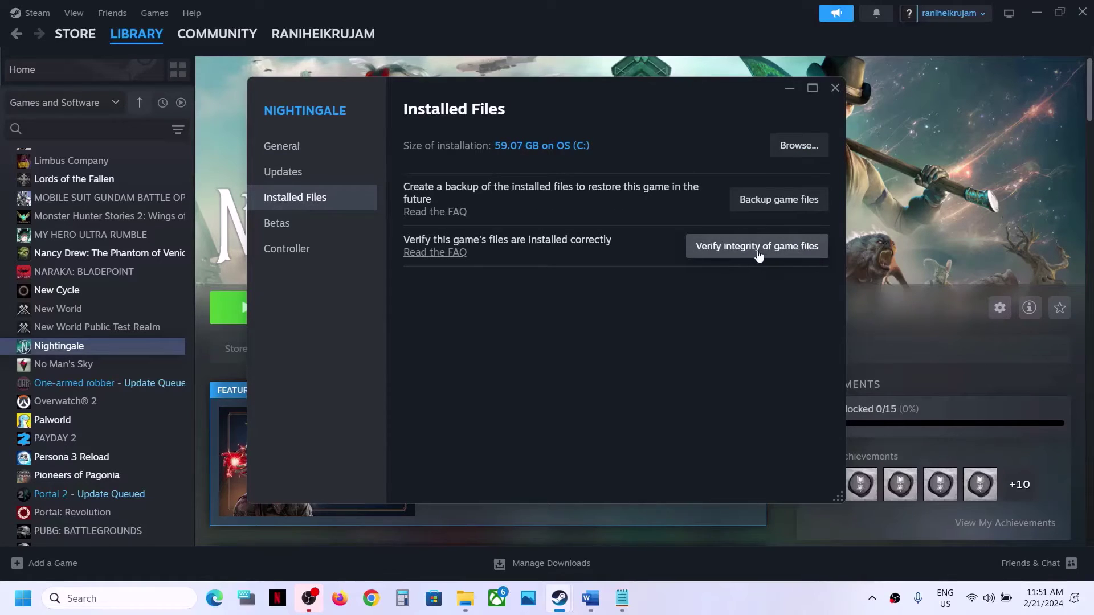
{"action": "left_click", "coordinate": [835, 89]}
Return to the Nightingale document in Word and read Step 11 on installing Intel Extreme Utility, highlighting its instruction
{"action": "left_click", "coordinate": [593, 598]}
{"action": "scroll", "coordinate": [486, 427], "scroll_direction": "down", "scroll_amount": 3}
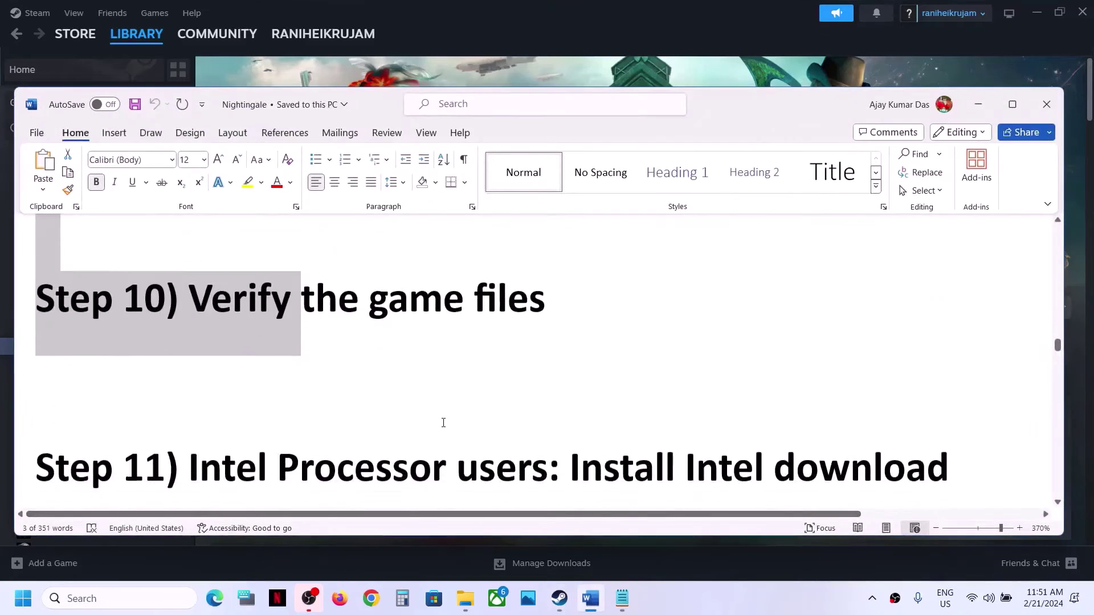
{"action": "left_click_drag", "start_coordinate": [196, 345], "coordinate": [374, 394]}
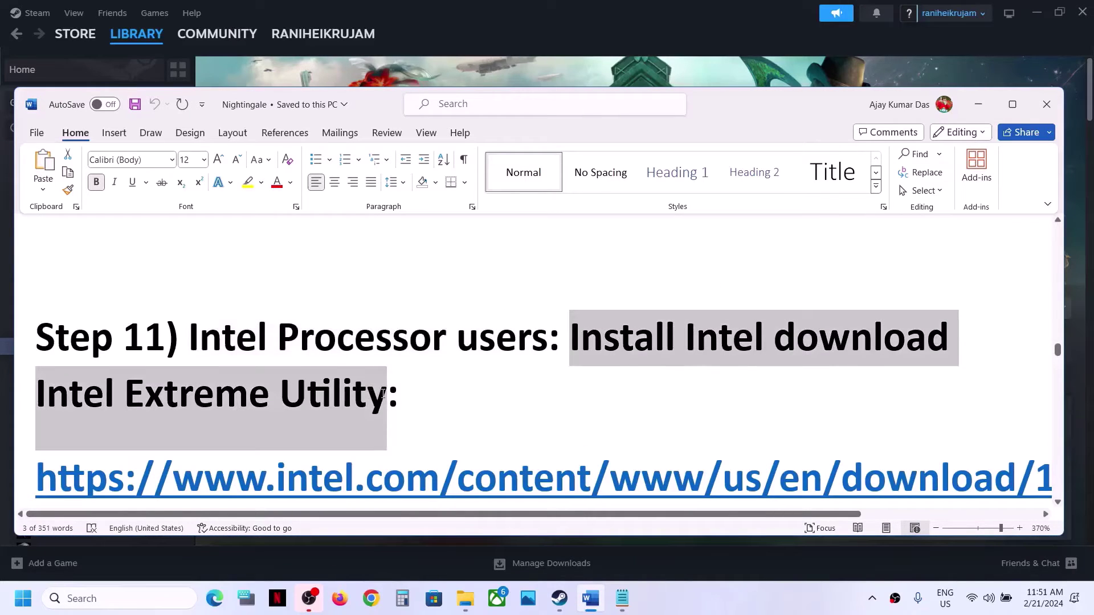
{"action": "scroll", "coordinate": [513, 422], "scroll_direction": "down", "scroll_amount": 2}
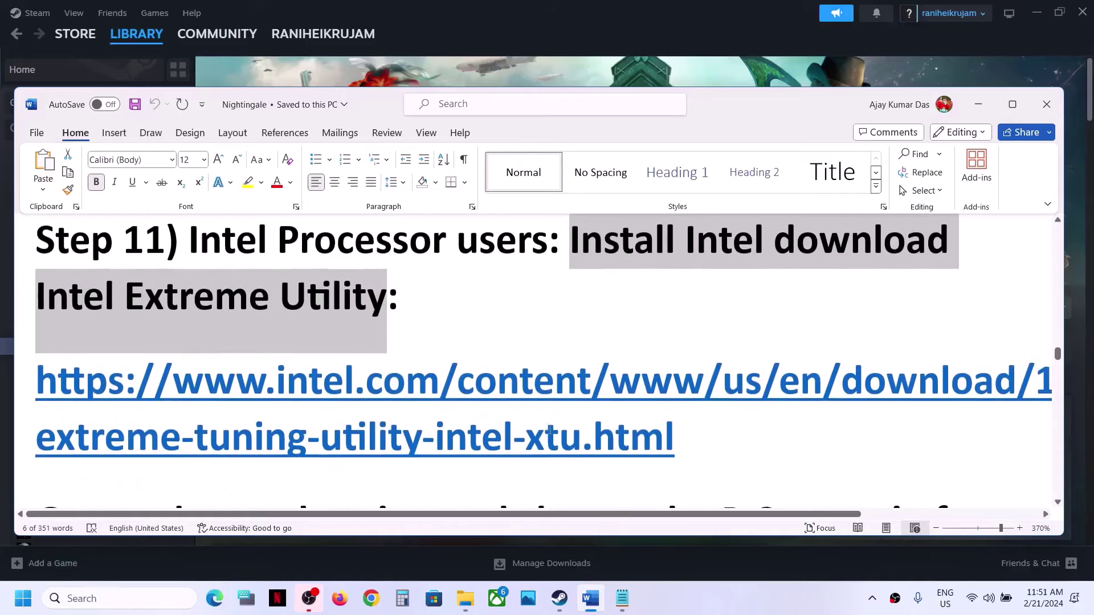
Copy the Intel Extreme Tuning Utility link from the document and open its download page in Chrome
{"action": "left_click_drag", "start_coordinate": [718, 434], "coordinate": [280, 413]}
{"action": "key", "text": "ctrl+c"}
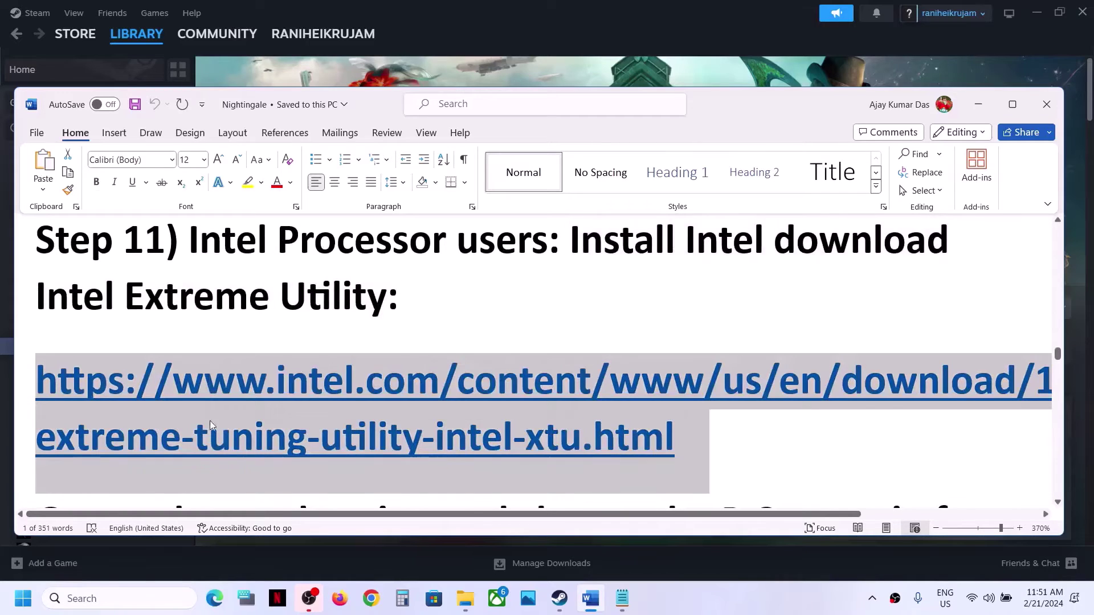
{"action": "left_click", "coordinate": [371, 598]}
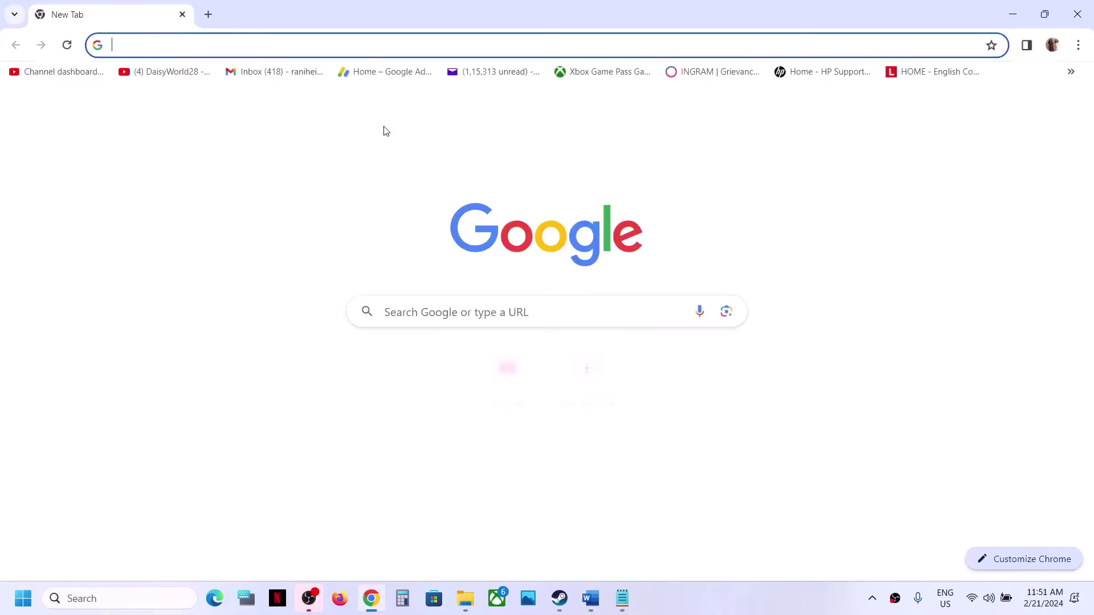
{"action": "key", "text": "ctrl+v"}
{"action": "key", "text": "Return"}
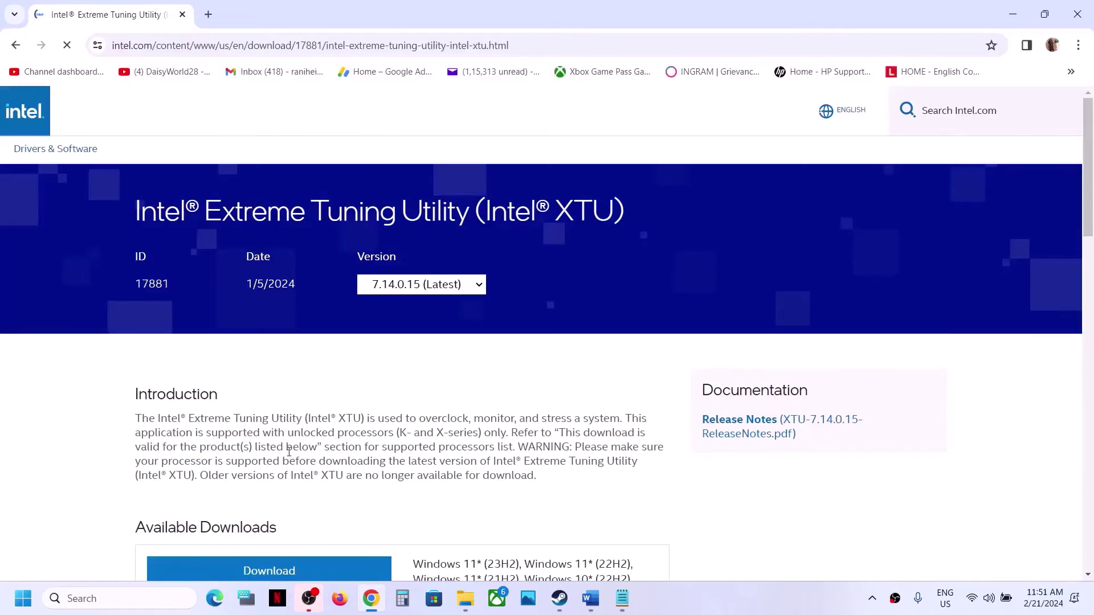
{"action": "scroll", "coordinate": [289, 451], "scroll_direction": "down", "scroll_amount": 1}
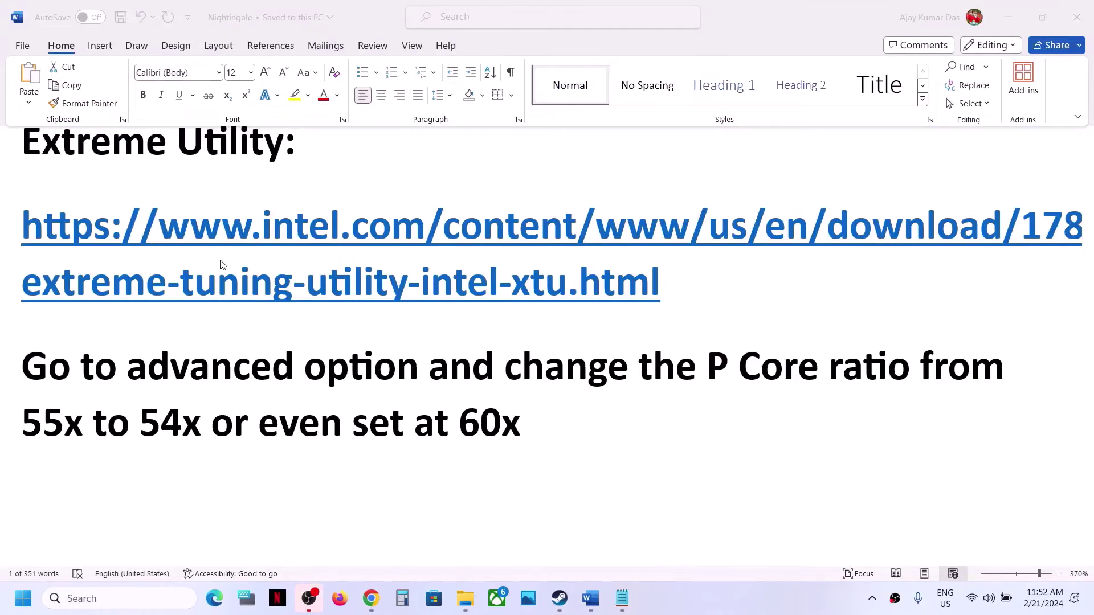
Return to the Nightingale document in Word and read Step 11's P Core ratio instructions, highlighting the advanced option and ratio values
{"action": "scroll", "coordinate": [277, 349], "scroll_direction": "up", "scroll_amount": 2}
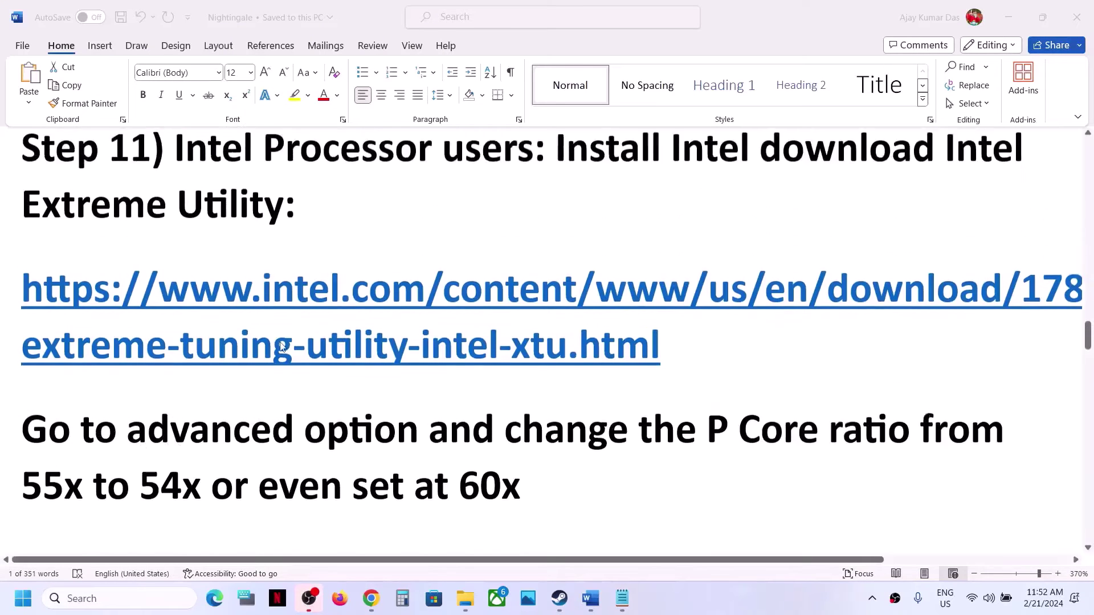
{"action": "scroll", "coordinate": [272, 336], "scroll_direction": "down", "scroll_amount": 3}
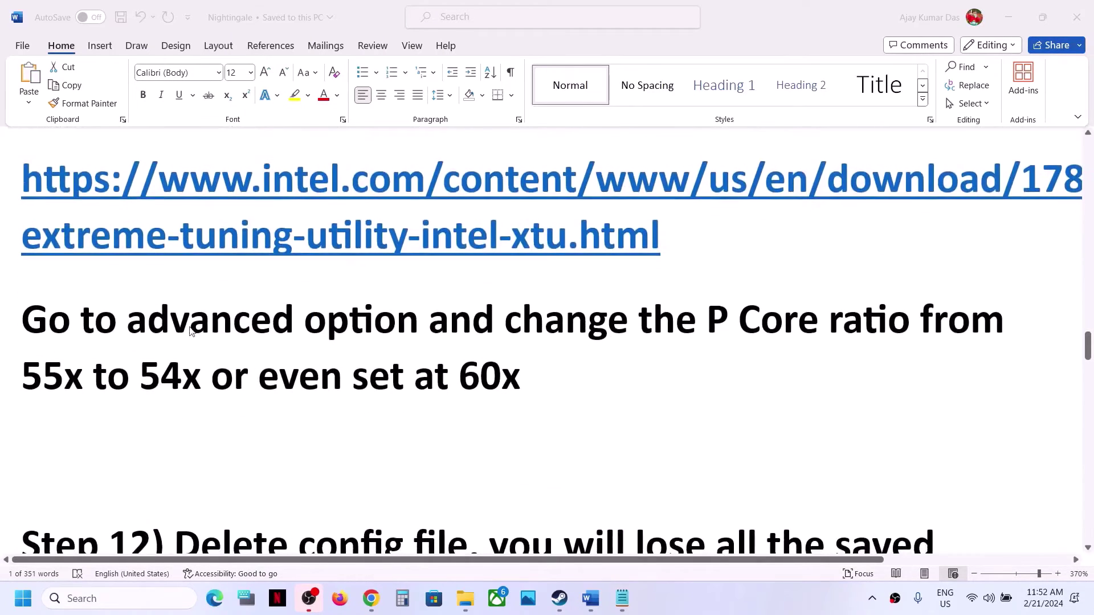
{"action": "key", "text": "alt+Tab"}
{"action": "left_click_drag", "start_coordinate": [131, 317], "coordinate": [387, 323]}
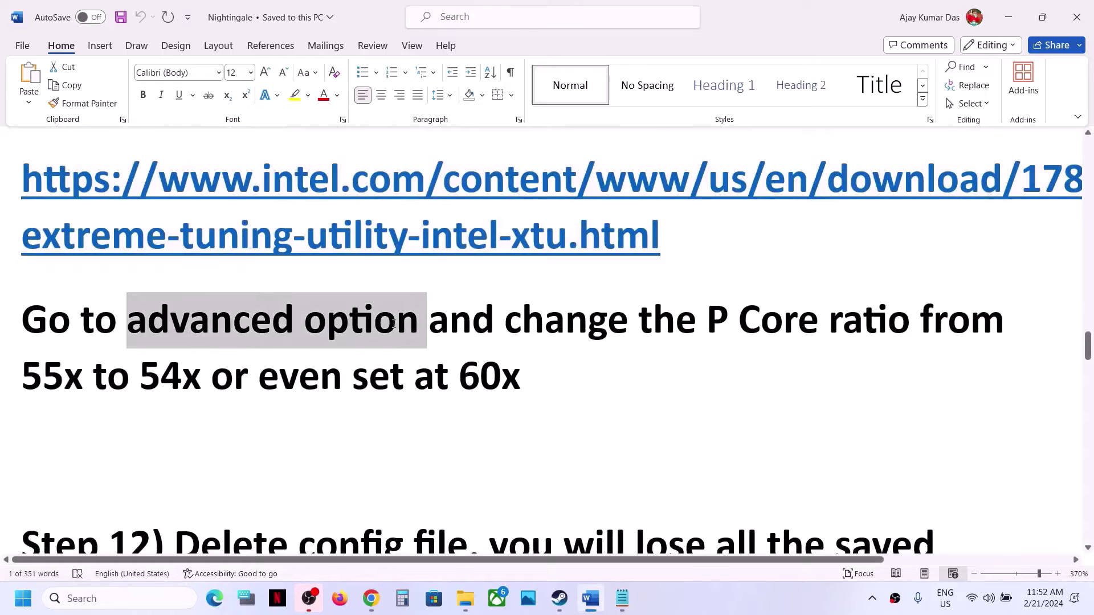
{"action": "left_click", "coordinate": [565, 320]}
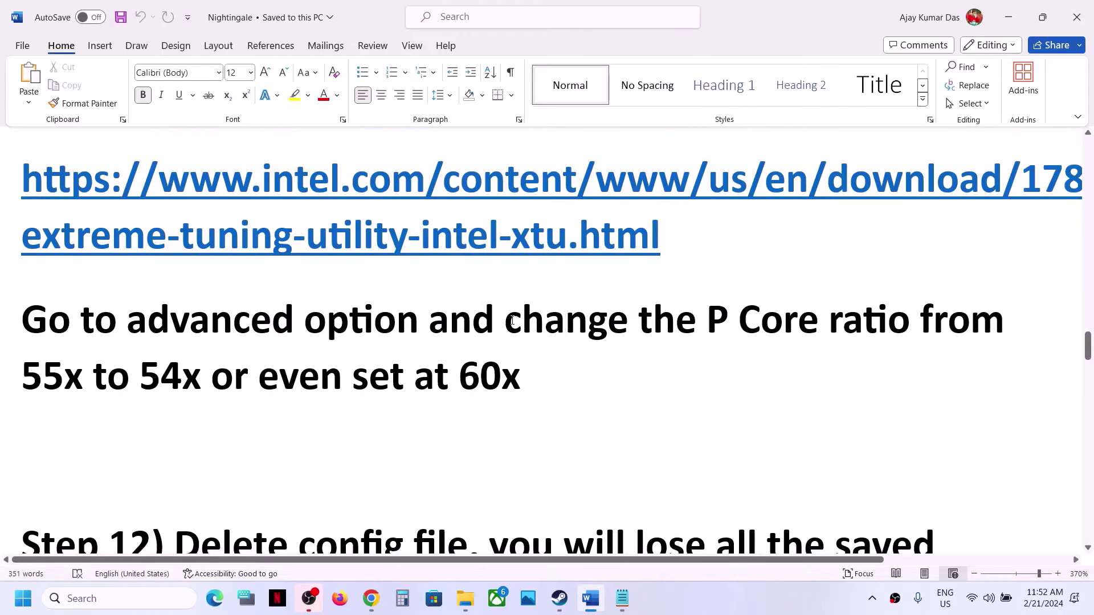
{"action": "left_click_drag", "start_coordinate": [512, 320], "coordinate": [199, 374]}
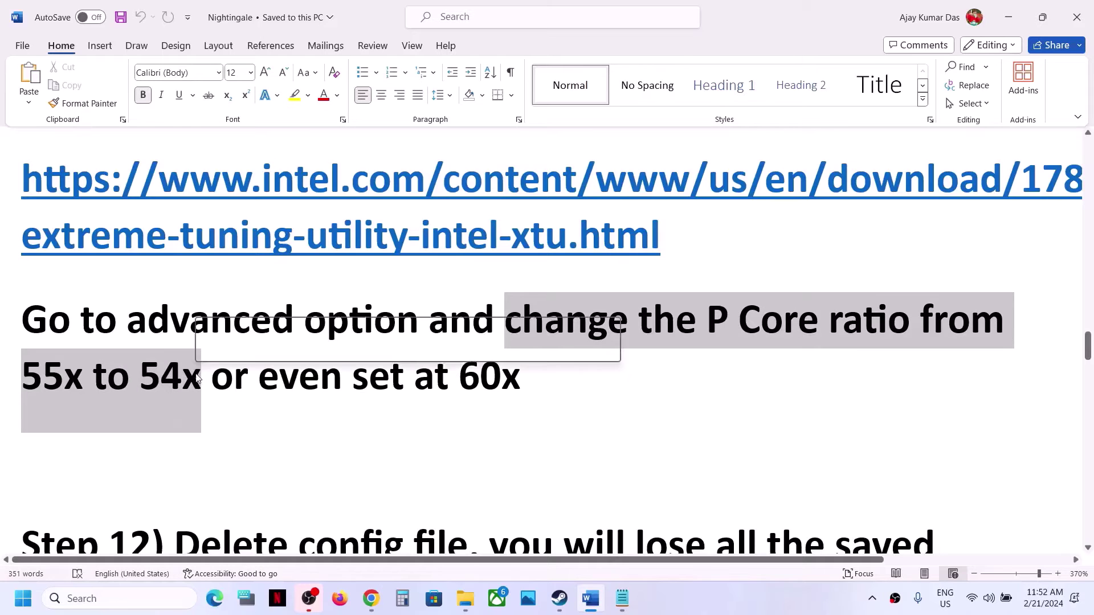
{"action": "left_click_drag", "start_coordinate": [359, 380], "coordinate": [480, 379]}
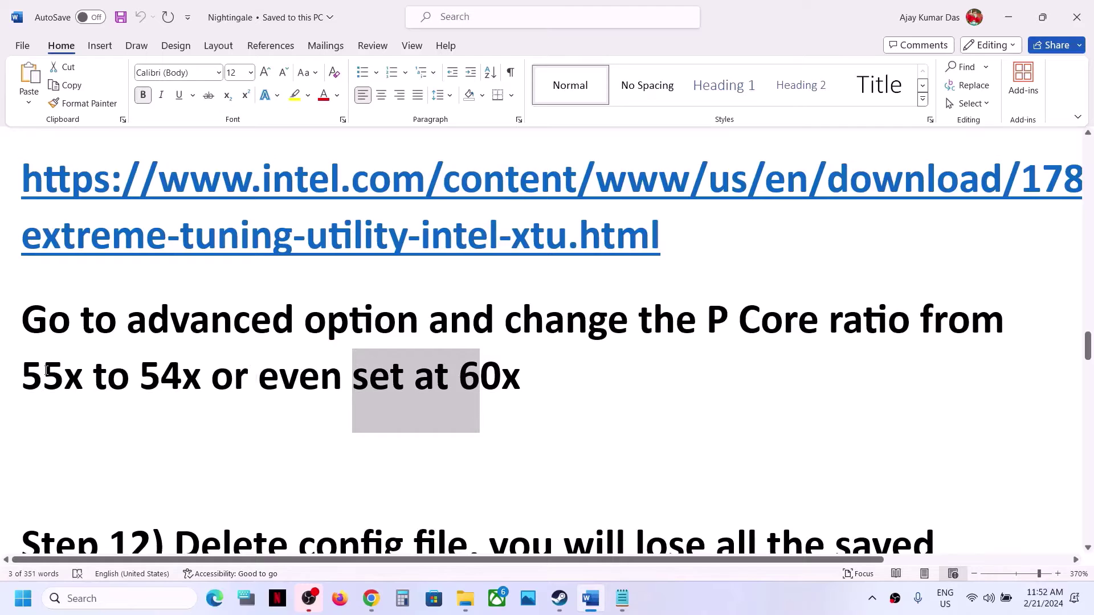
{"action": "left_click_drag", "start_coordinate": [47, 370], "coordinate": [197, 376]}
{"action": "double_click", "coordinate": [75, 311]}
{"action": "scroll", "coordinate": [75, 311], "scroll_direction": "up", "scroll_amount": 2}
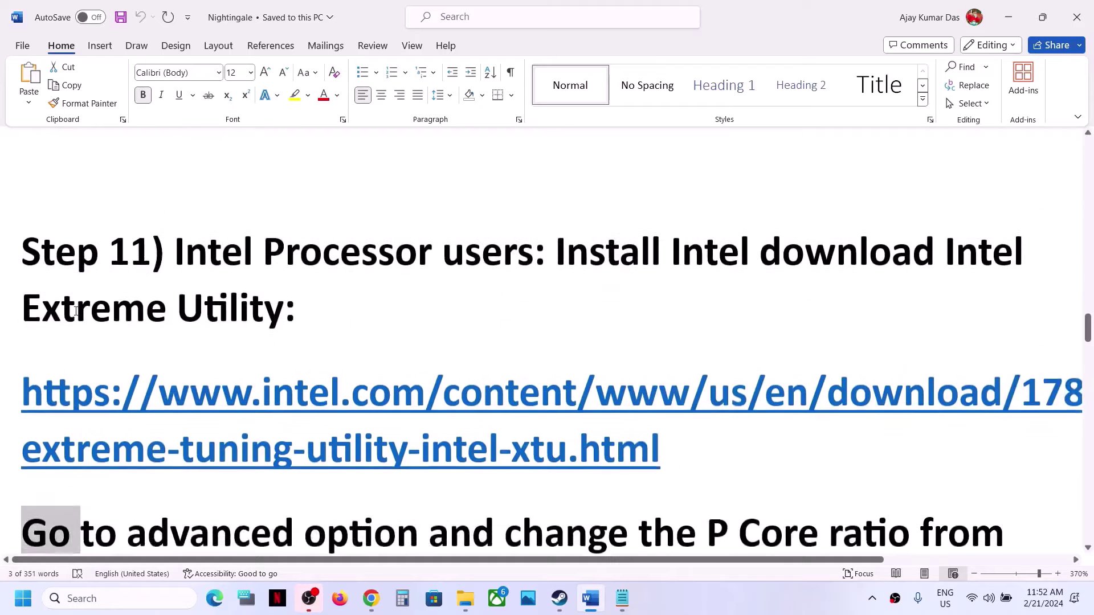
{"action": "scroll", "coordinate": [208, 320], "scroll_direction": "up", "scroll_amount": 1}
{"action": "left_click_drag", "start_coordinate": [251, 322], "coordinate": [349, 362]}
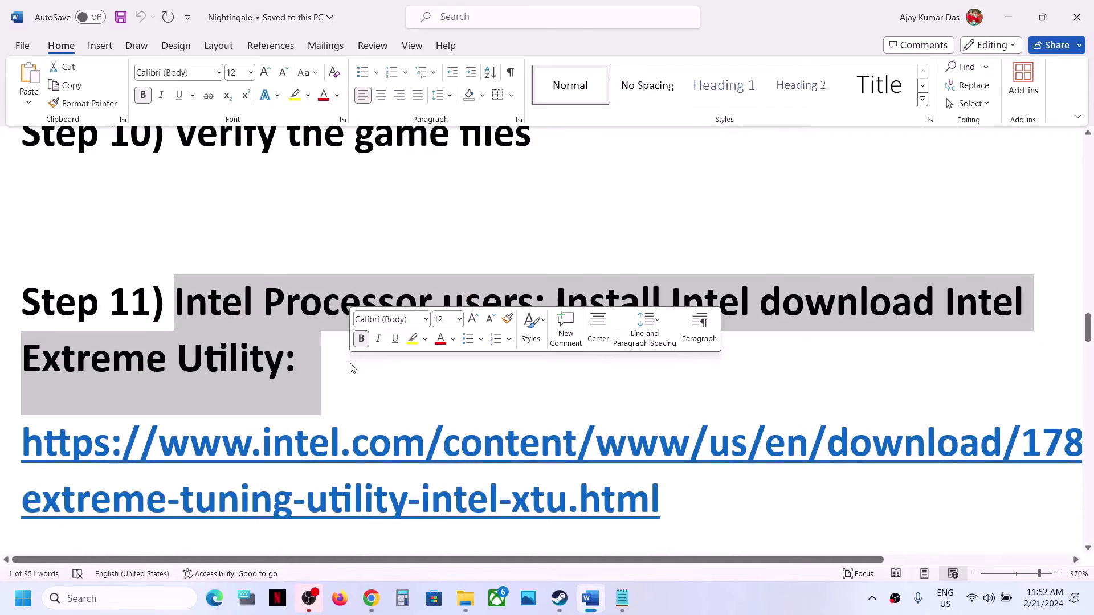
{"action": "scroll", "coordinate": [350, 362], "scroll_direction": "down", "scroll_amount": 4}
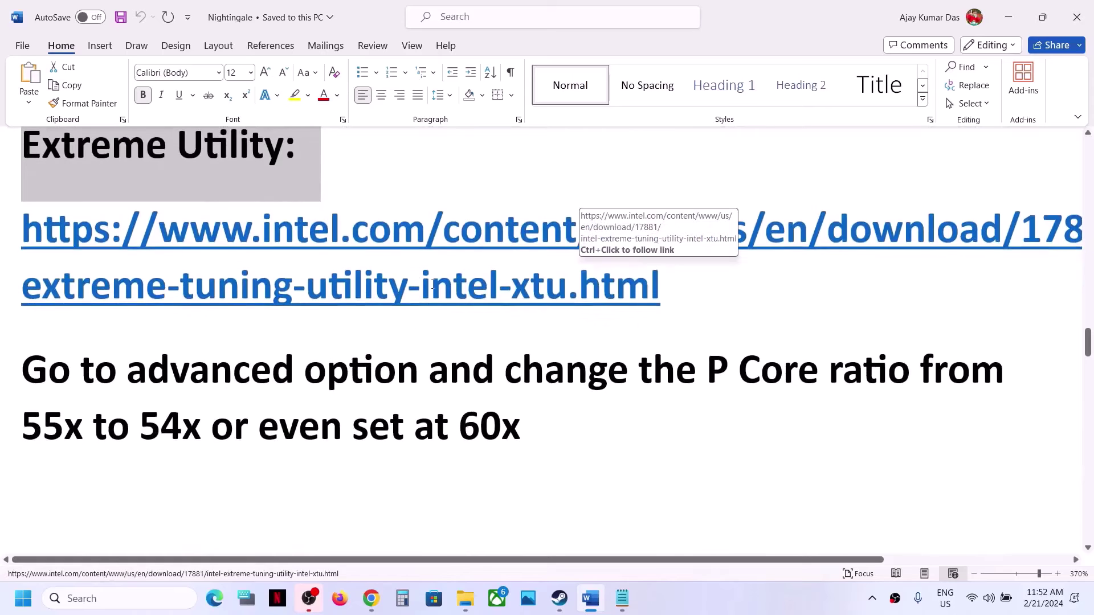
Read Step 12 on deleting the config file, highlighting the instruction and the note about losing saved game settings
{"action": "scroll", "coordinate": [298, 403], "scroll_direction": "down", "scroll_amount": 5}
{"action": "scroll", "coordinate": [298, 403], "scroll_direction": "up", "scroll_amount": 2}
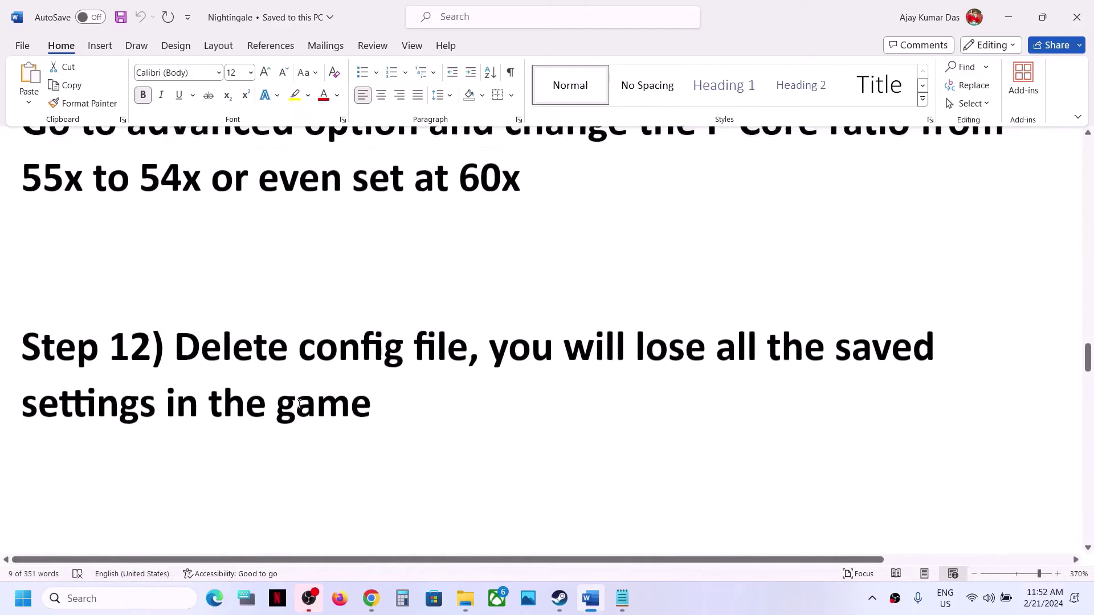
{"action": "left_click_drag", "start_coordinate": [190, 384], "coordinate": [467, 388]}
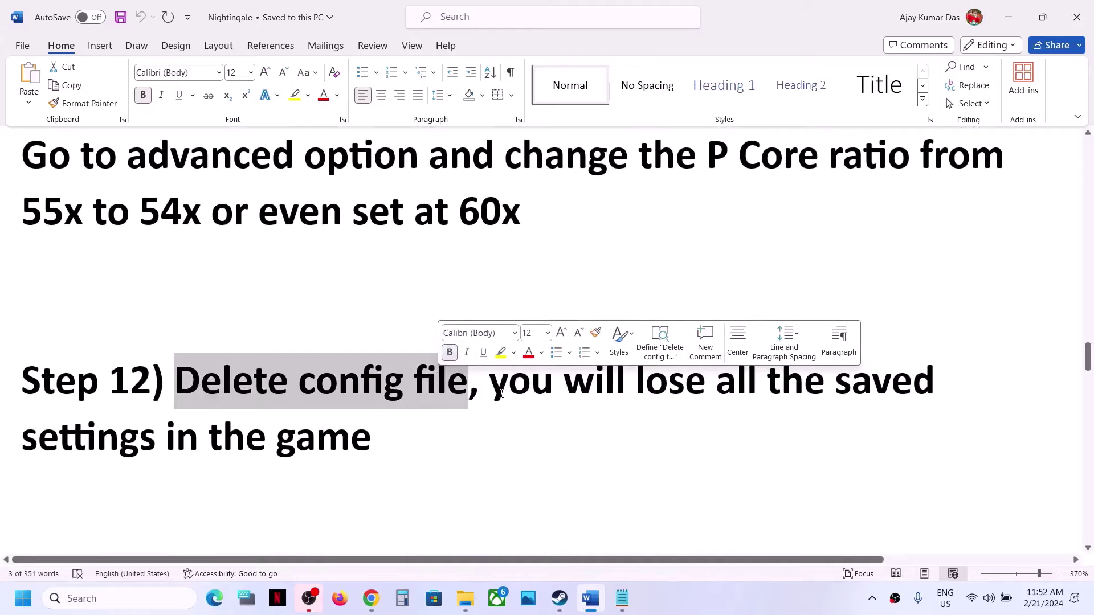
{"action": "left_click_drag", "start_coordinate": [490, 387], "coordinate": [399, 439]}
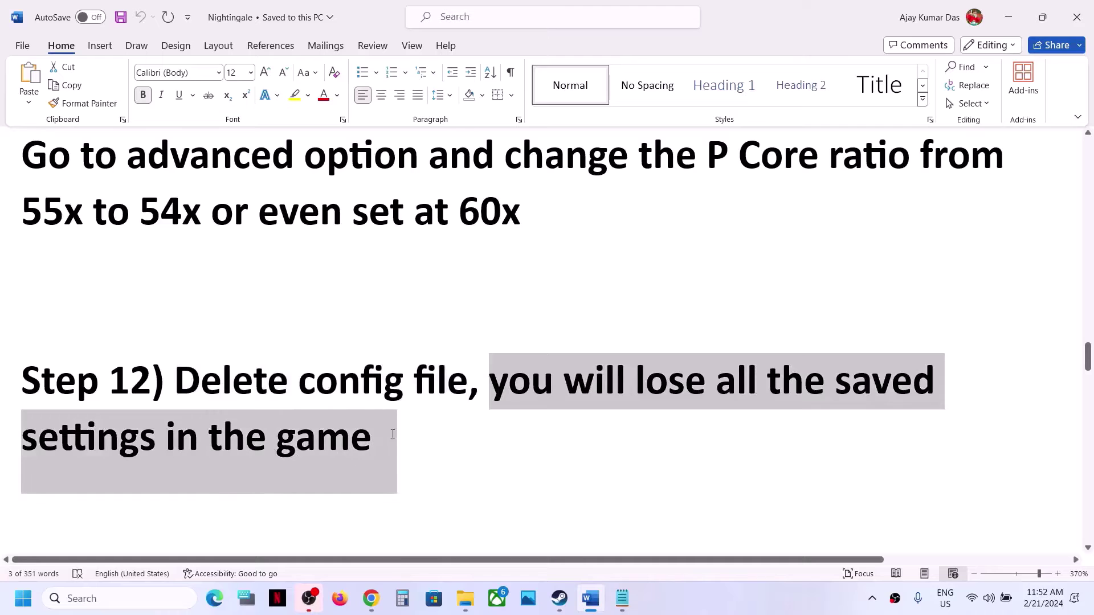
{"action": "double_click", "coordinate": [236, 387]}
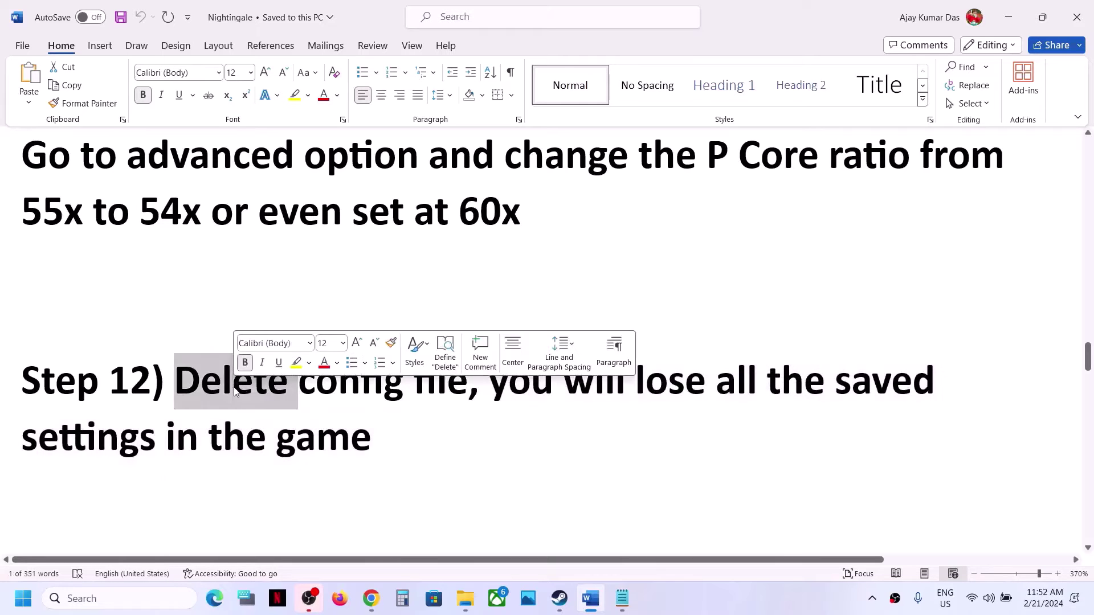
Switch to File Explorer and open AppData\Local\NWX\Saved\Config inside the user's profile folder on the C: drive
{"action": "left_click", "coordinate": [479, 608]}
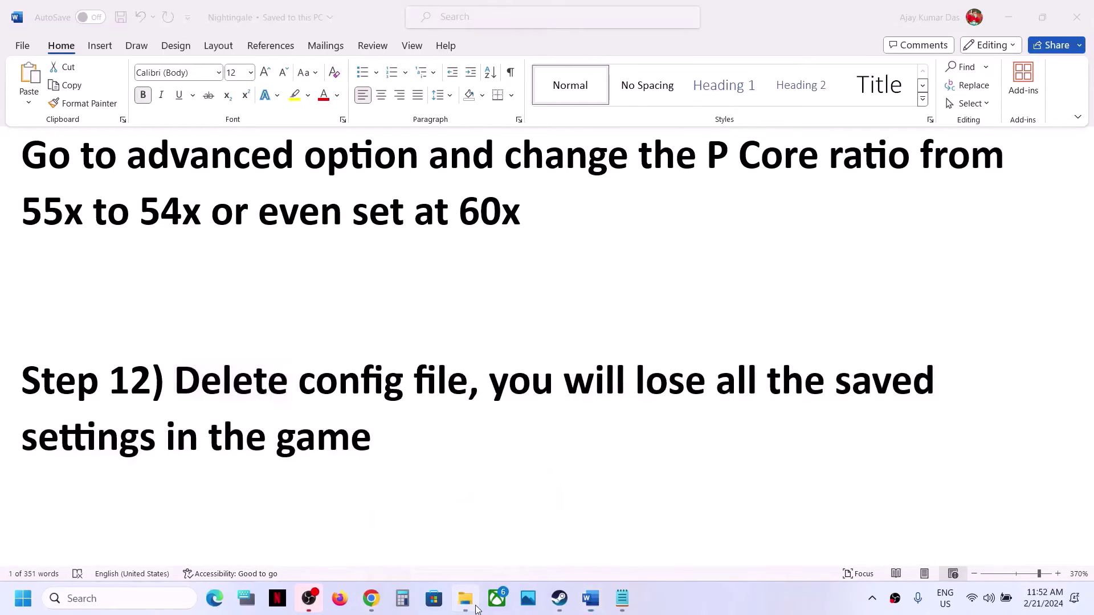
{"action": "left_click", "coordinate": [90, 418]}
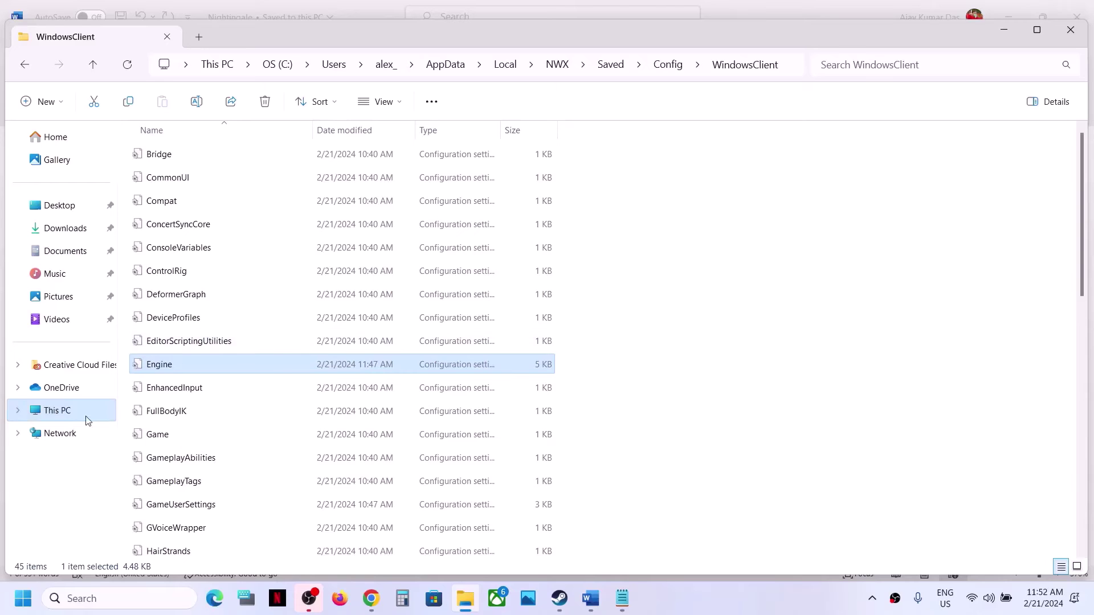
{"action": "double_click", "coordinate": [244, 178]}
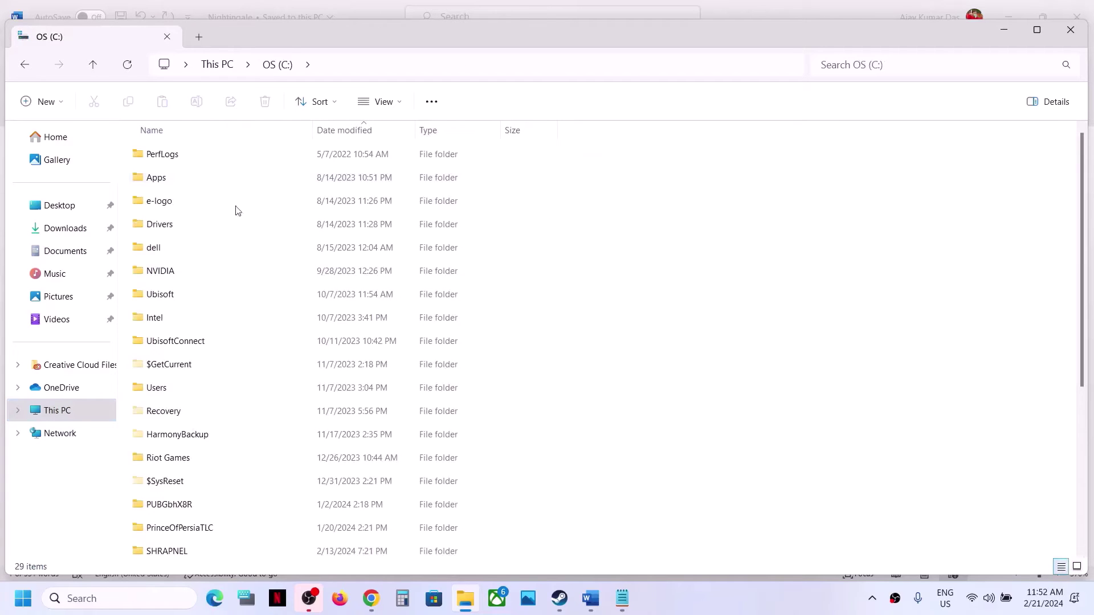
{"action": "double_click", "coordinate": [183, 393]}
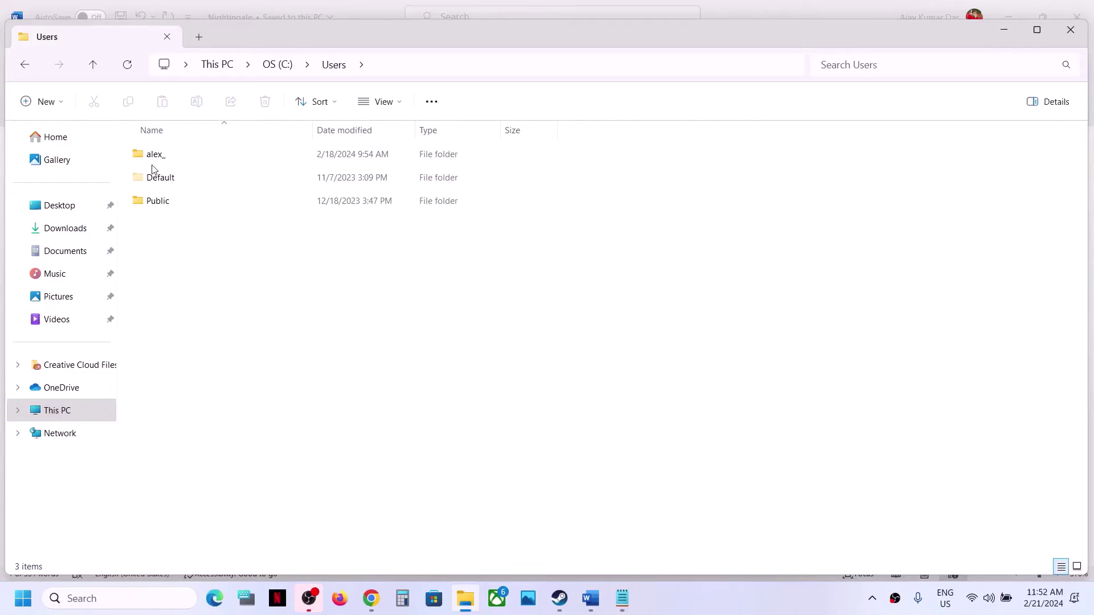
{"action": "double_click", "coordinate": [154, 161]}
{"action": "left_click", "coordinate": [176, 256]}
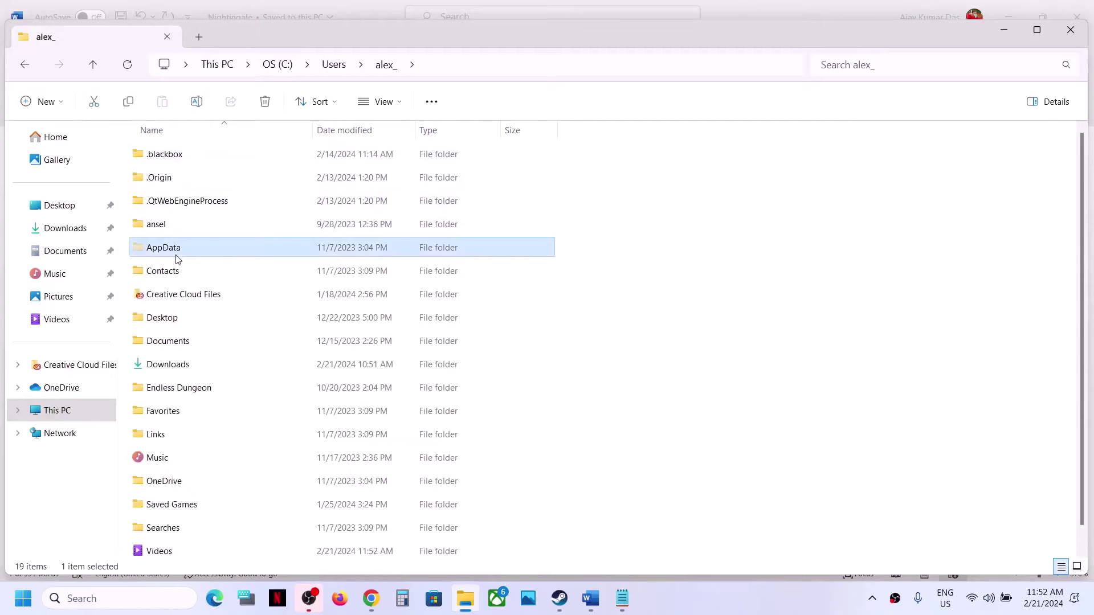
{"action": "double_click", "coordinate": [176, 257]}
{"action": "double_click", "coordinate": [173, 155]}
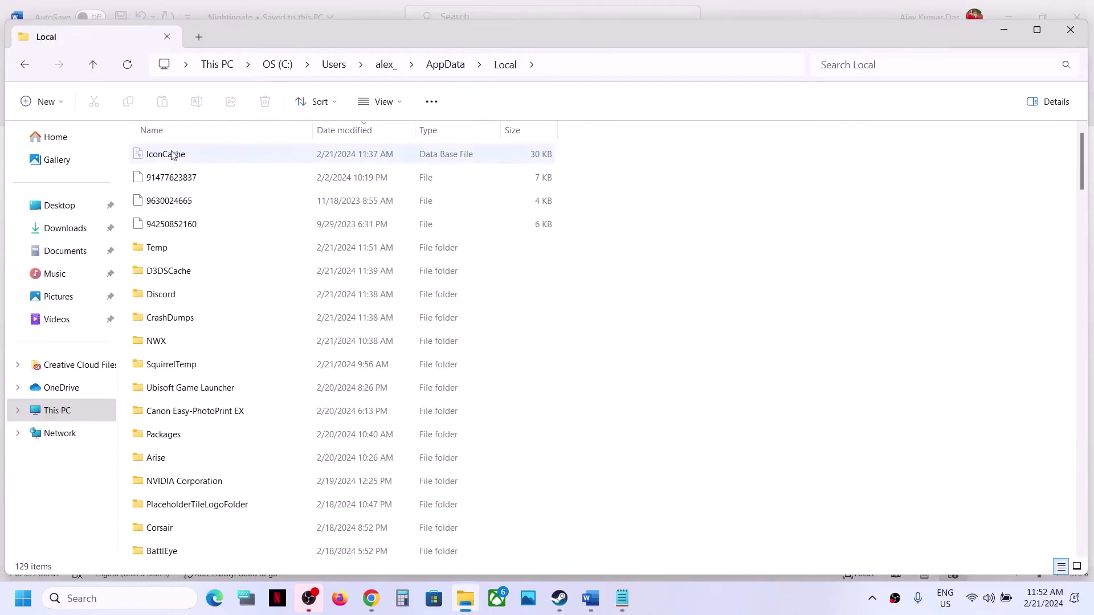
{"action": "double_click", "coordinate": [175, 340]}
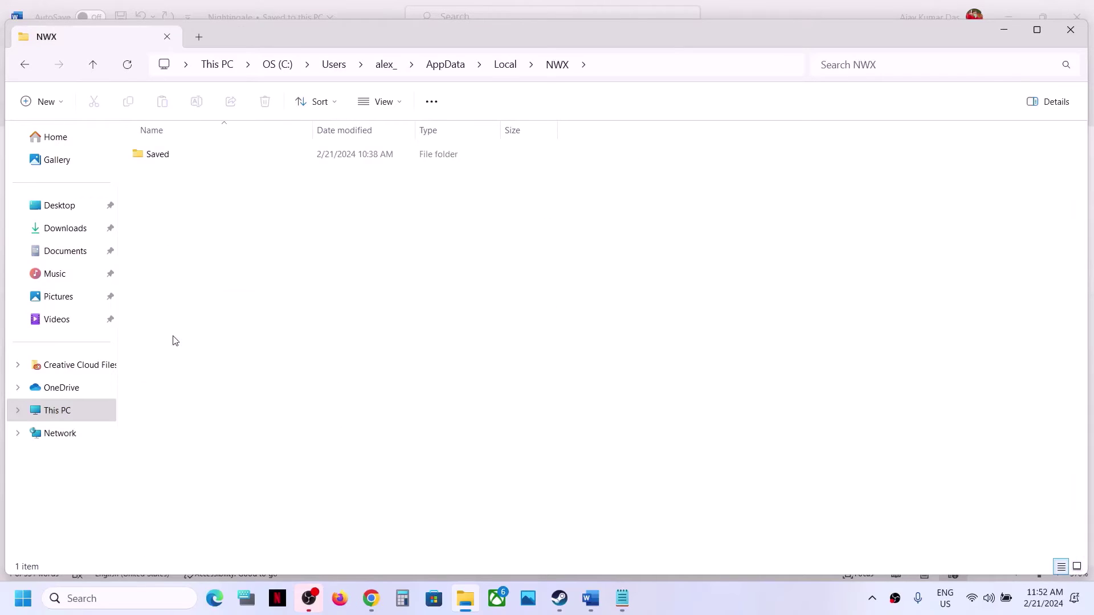
{"action": "double_click", "coordinate": [175, 160]}
{"action": "double_click", "coordinate": [166, 162]}
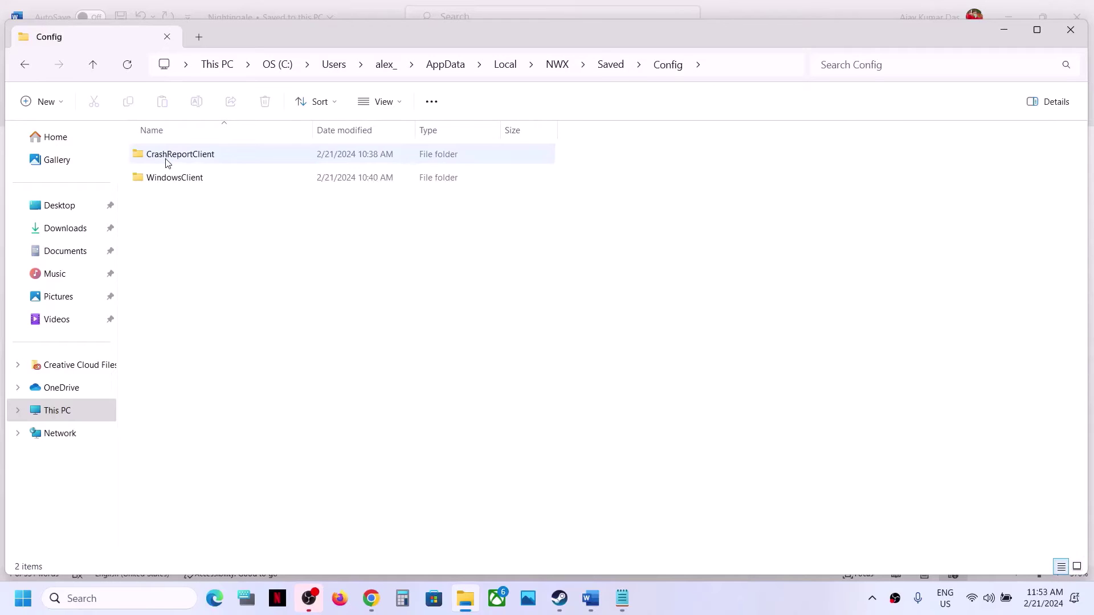
Go back to NWX's Saved folder, view the delete option for the Config folder without using it, and close File Explorer
{"action": "left_click", "coordinate": [91, 70]}
{"action": "left_click", "coordinate": [91, 70]}
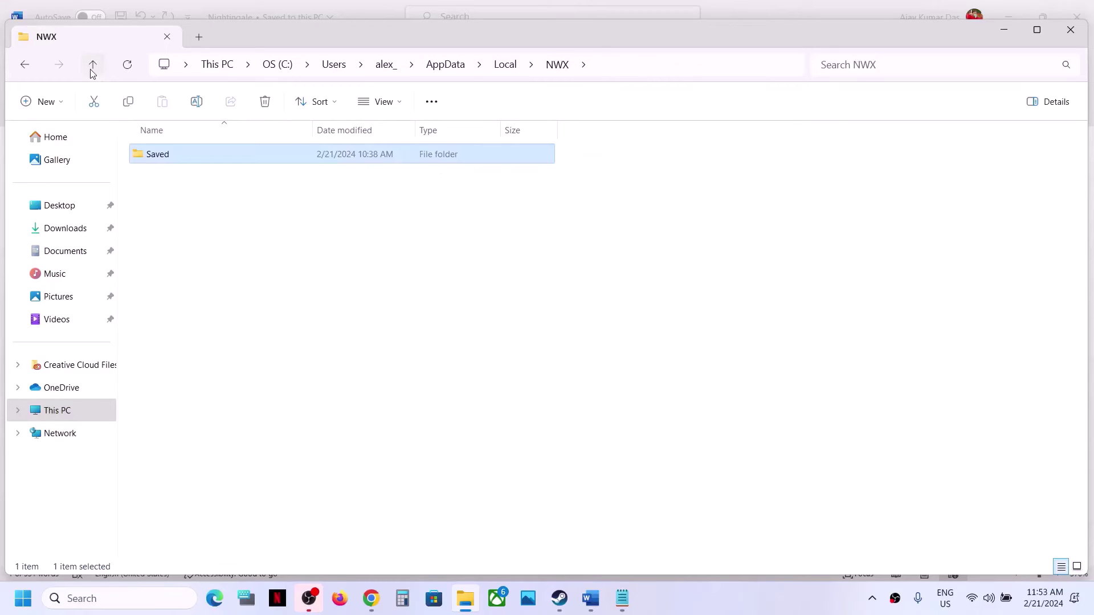
{"action": "double_click", "coordinate": [161, 160]}
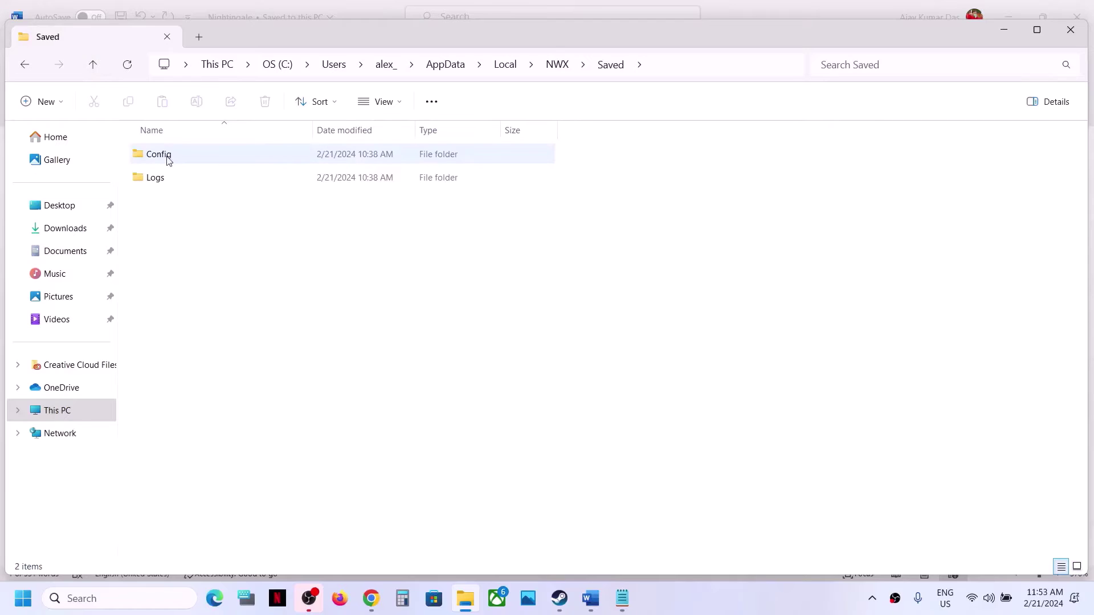
{"action": "left_click", "coordinate": [169, 160]}
{"action": "right_click", "coordinate": [166, 159]}
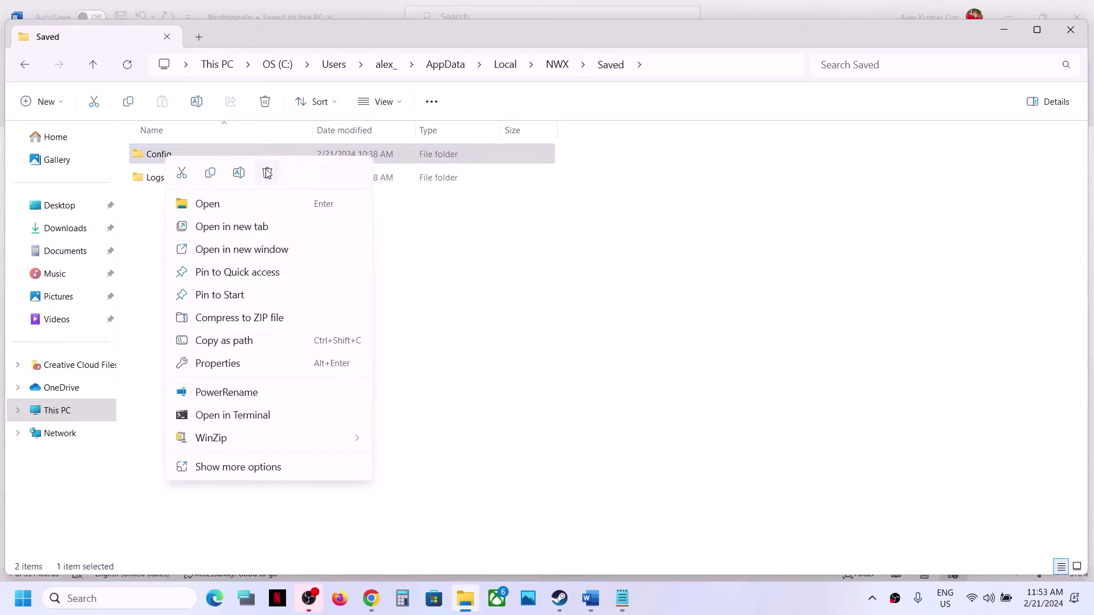
{"action": "left_click", "coordinate": [559, 244]}
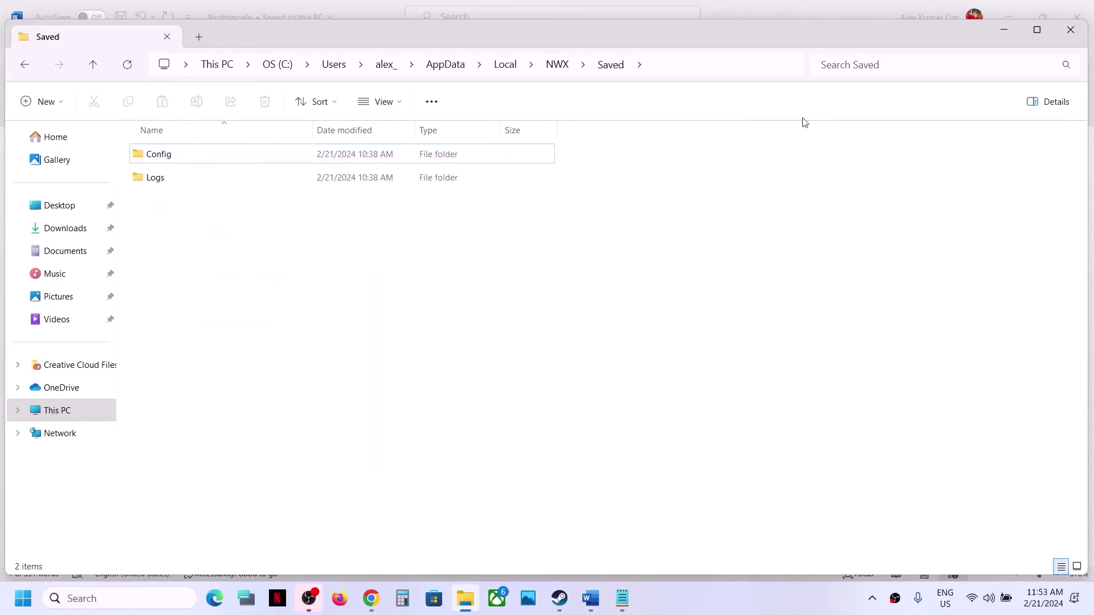
{"action": "left_click", "coordinate": [1069, 31]}
Switch to Steam, disable the Steam Overlay while in-game in Nightingale's properties, and close the properties
{"action": "scroll", "coordinate": [359, 444], "scroll_direction": "down", "scroll_amount": 5}
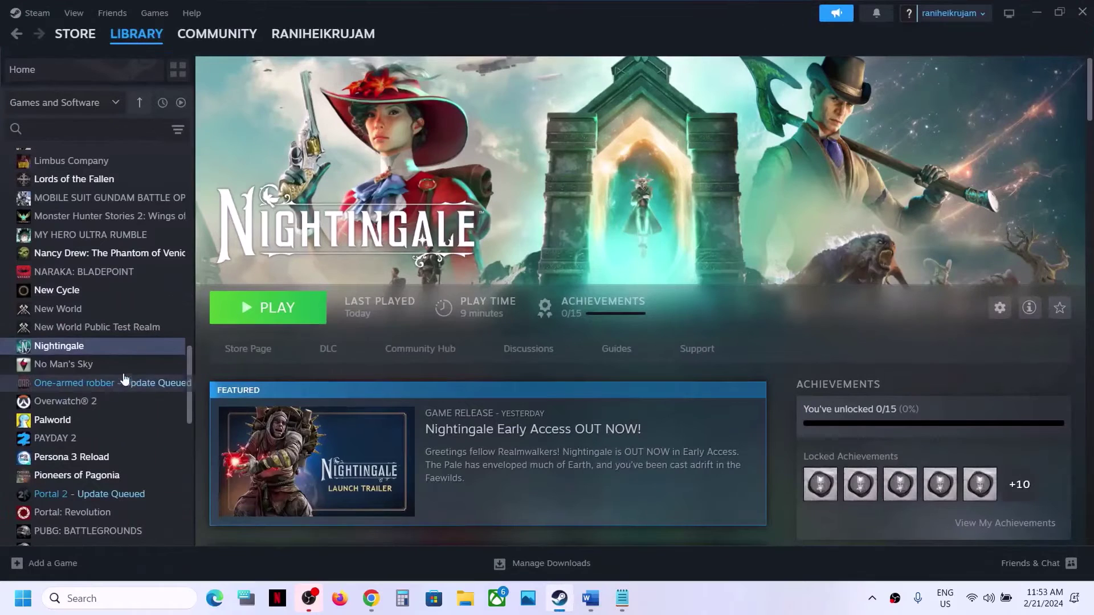
{"action": "right_click", "coordinate": [114, 348]}
{"action": "left_click", "coordinate": [164, 458]}
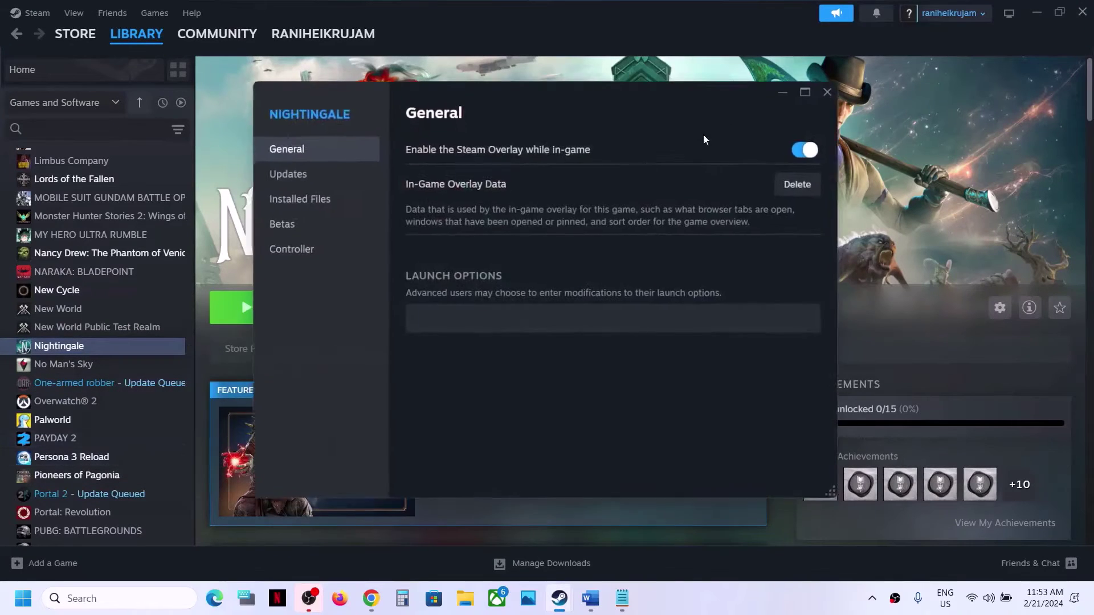
{"action": "left_click", "coordinate": [811, 148]}
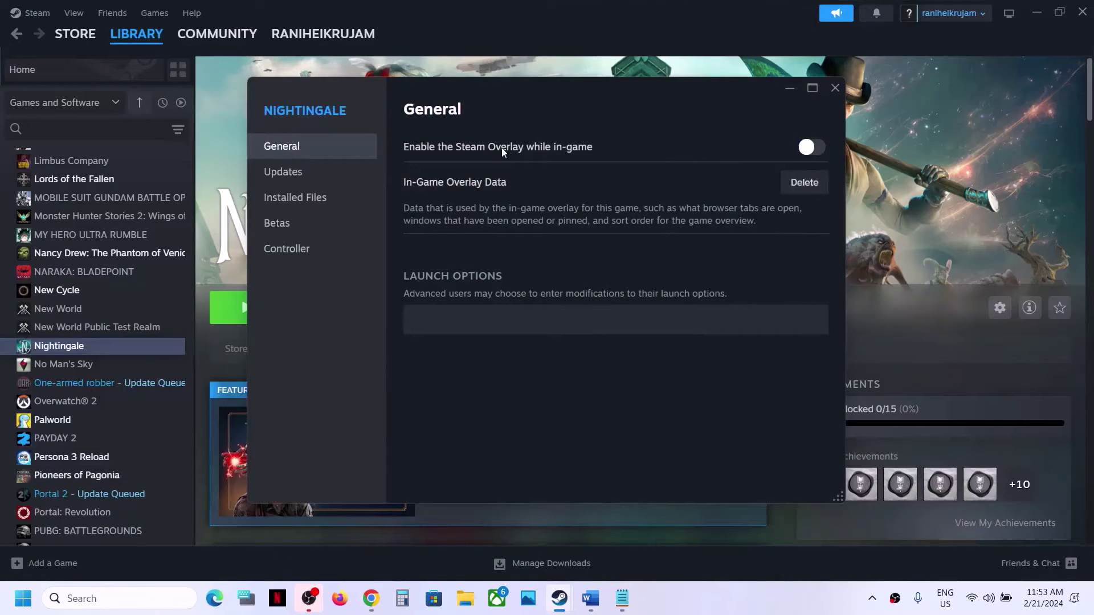
{"action": "left_click", "coordinate": [835, 88]}
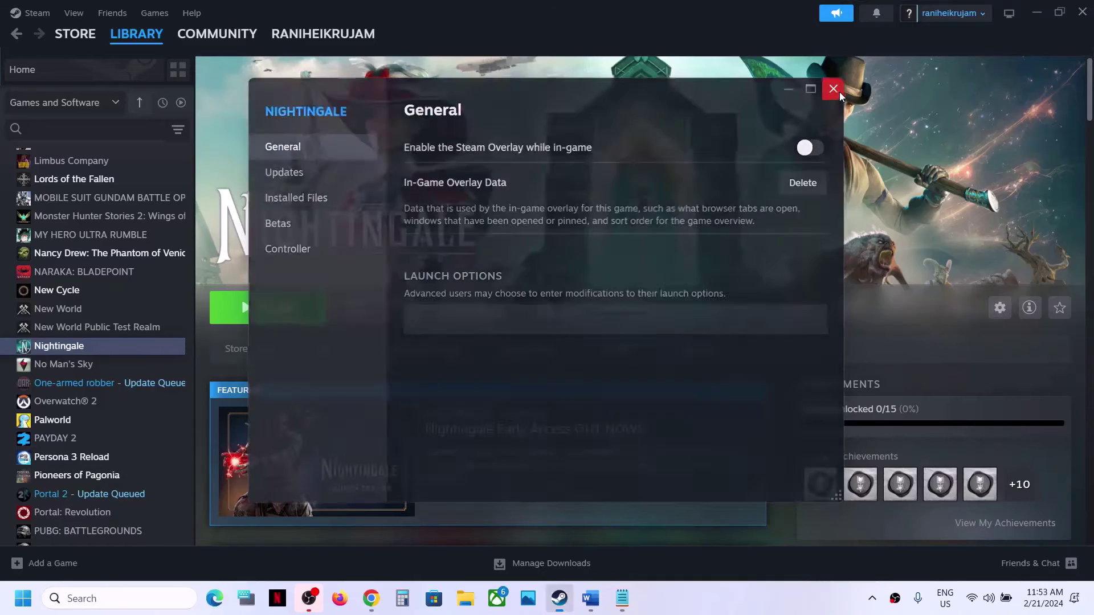
Switch to Word, highlight Step 13's instruction to close overlay apps, and view Discord's quit option in the system tray without using it
{"action": "left_click", "coordinate": [590, 598]}
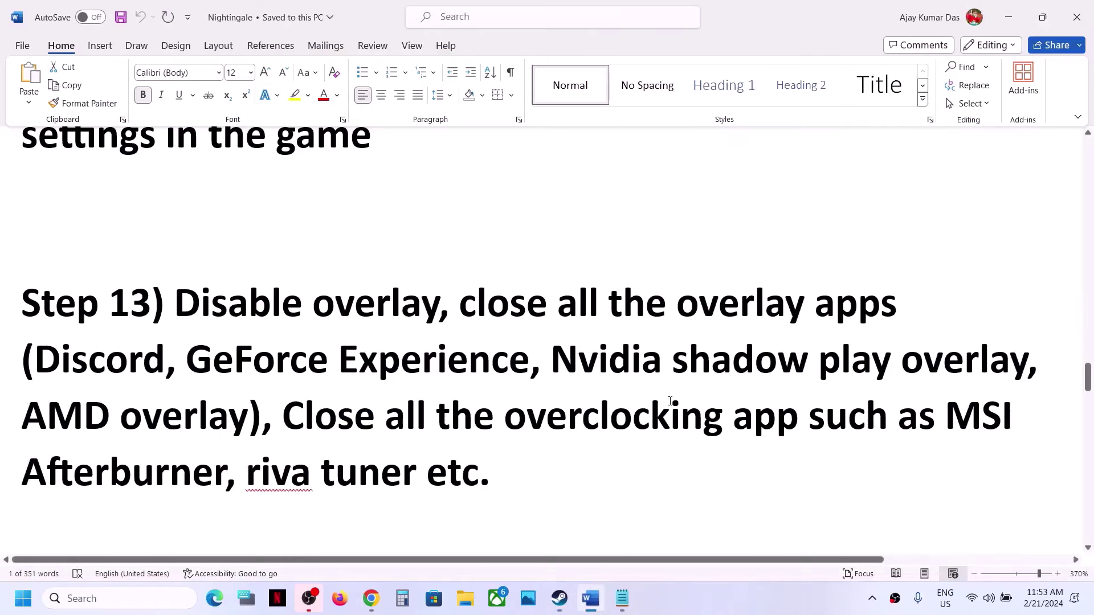
{"action": "left_click_drag", "start_coordinate": [462, 313], "coordinate": [166, 360]}
{"action": "left_click", "coordinate": [871, 598]}
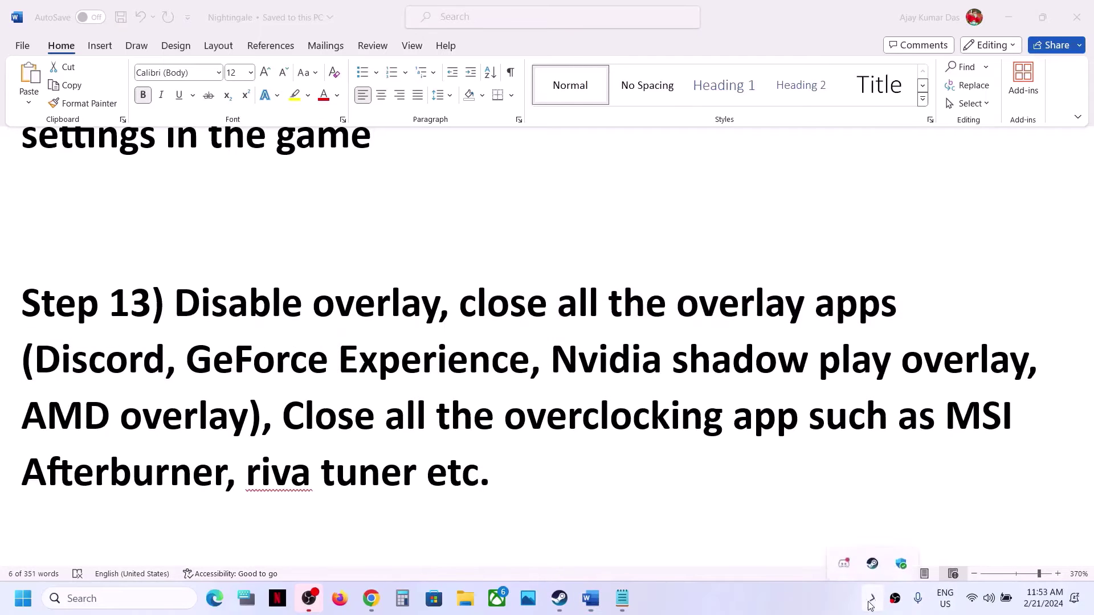
{"action": "left_click", "coordinate": [843, 556]}
{"action": "right_click", "coordinate": [843, 555]}
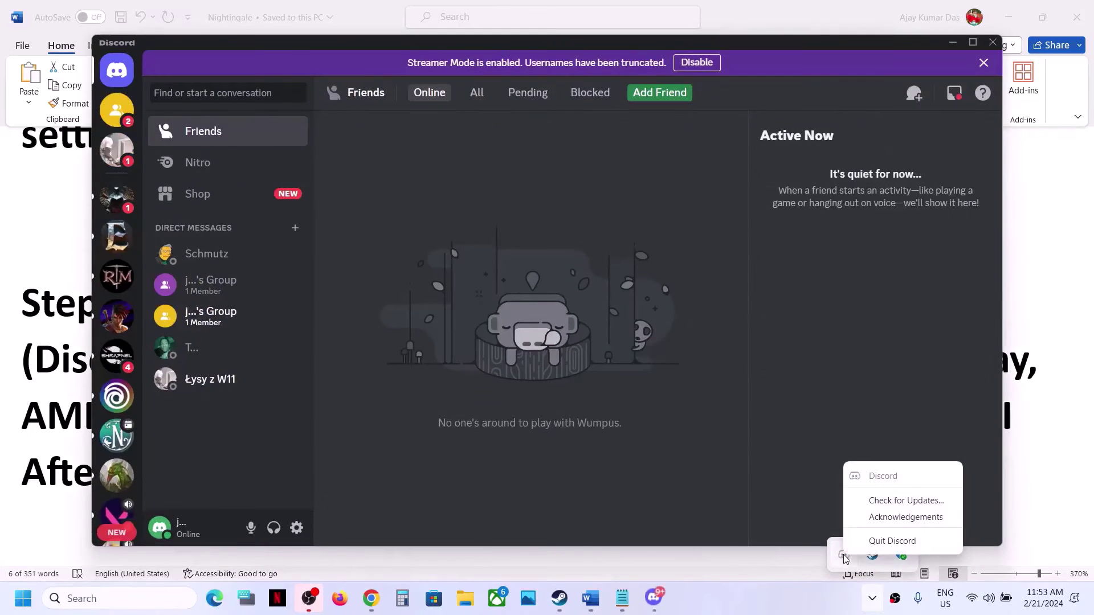
{"action": "left_click", "coordinate": [696, 564]}
{"action": "left_click", "coordinate": [332, 401]}
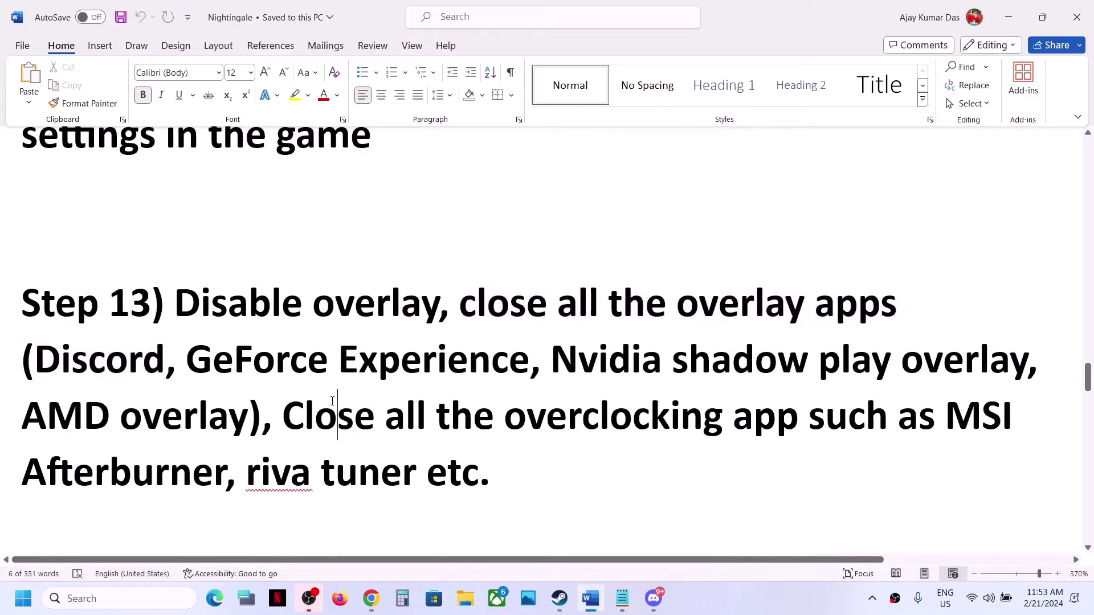
Read the rest of Step 13, highlighting the overlay apps to close and the sentence on closing overclocking apps such as MSI Afterburner
{"action": "left_click_drag", "start_coordinate": [191, 369], "coordinate": [607, 365]}
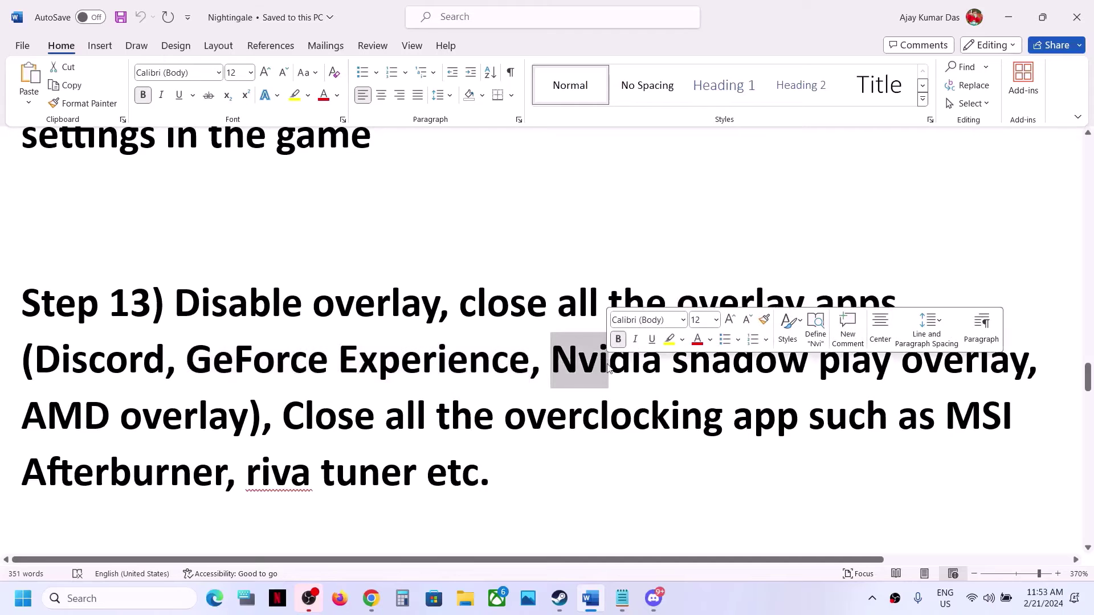
{"action": "left_click_drag", "start_coordinate": [461, 311], "coordinate": [335, 464]}
{"action": "left_click", "coordinate": [283, 416]}
{"action": "left_click", "coordinate": [548, 353]}
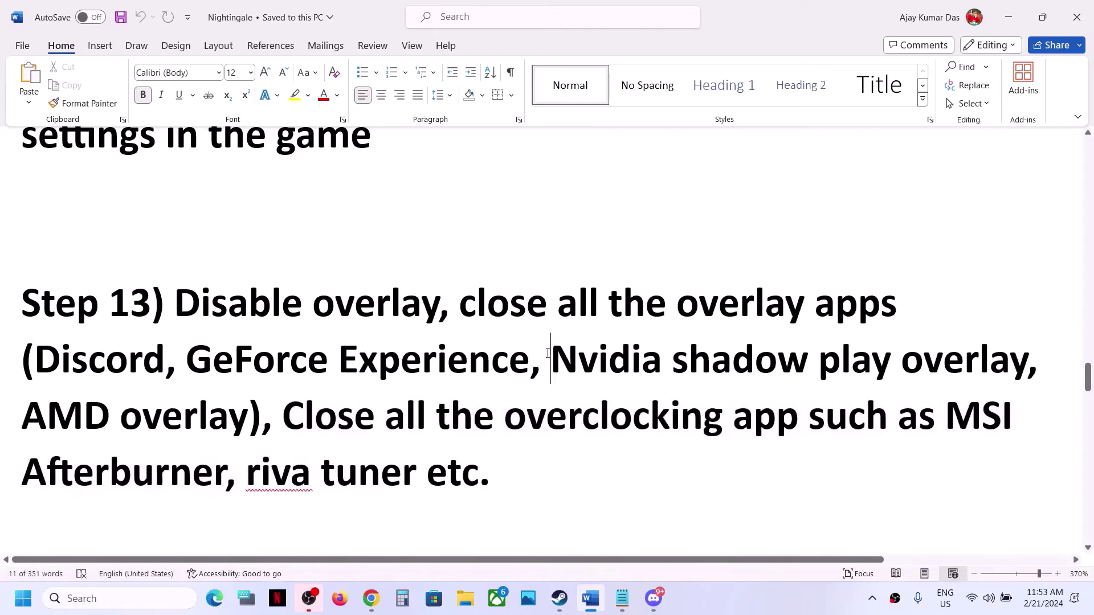
{"action": "key", "text": "Down"}
{"action": "key", "text": "shift+Right"}
{"action": "key", "text": "shift+Right"}
{"action": "key", "text": "shift+Right"}
{"action": "key", "text": "shift+Right"}
{"action": "key", "text": "shift+Right"}
{"action": "key", "text": "shift+Right"}
{"action": "key", "text": "shift+Right"}
{"action": "key", "text": "shift+Right"}
{"action": "key", "text": "shift+Right"}
{"action": "key", "text": "shift+Right"}
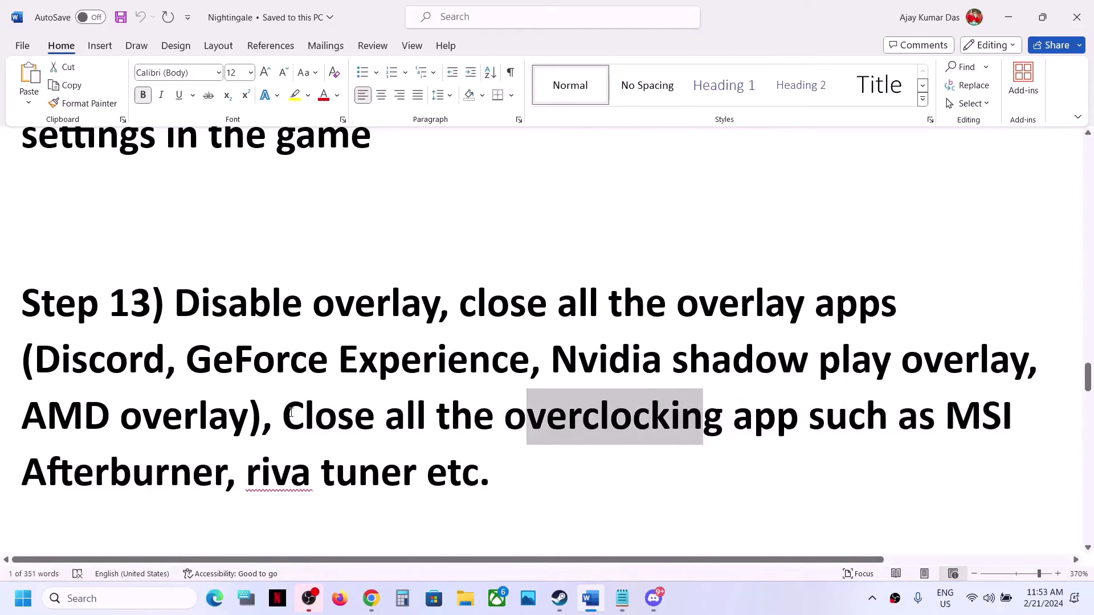
{"action": "left_click_drag", "start_coordinate": [294, 415], "coordinate": [503, 471]}
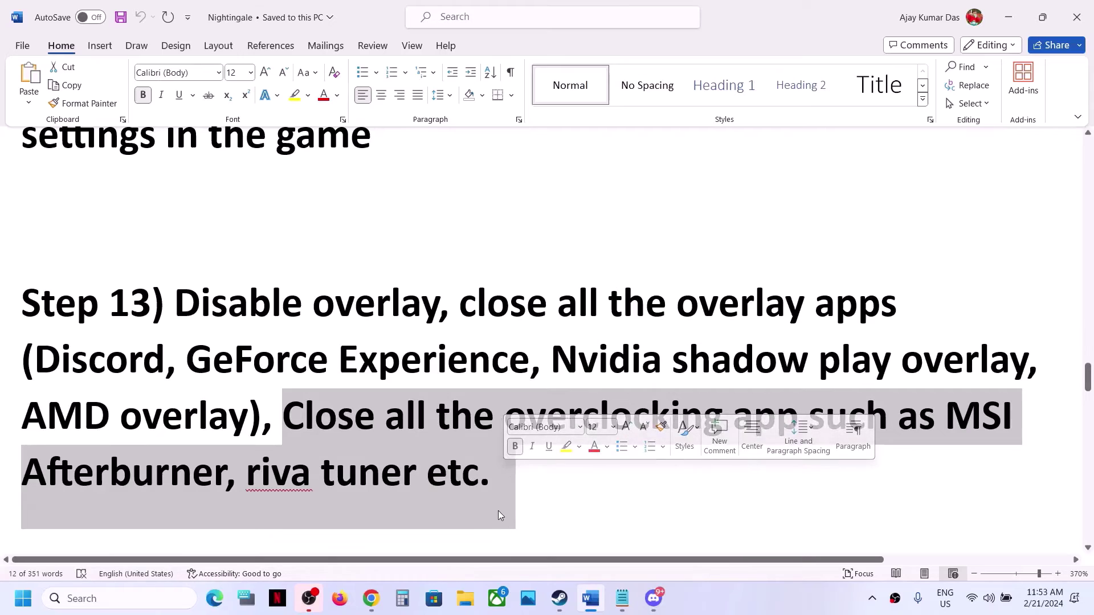
{"action": "left_click", "coordinate": [501, 516]}
Read Step 14, highlighting the parts on disconnecting extra devices, turning off lighting software, closing browsers and performing a clean boot
{"action": "scroll", "coordinate": [498, 515], "scroll_direction": "down", "scroll_amount": 3}
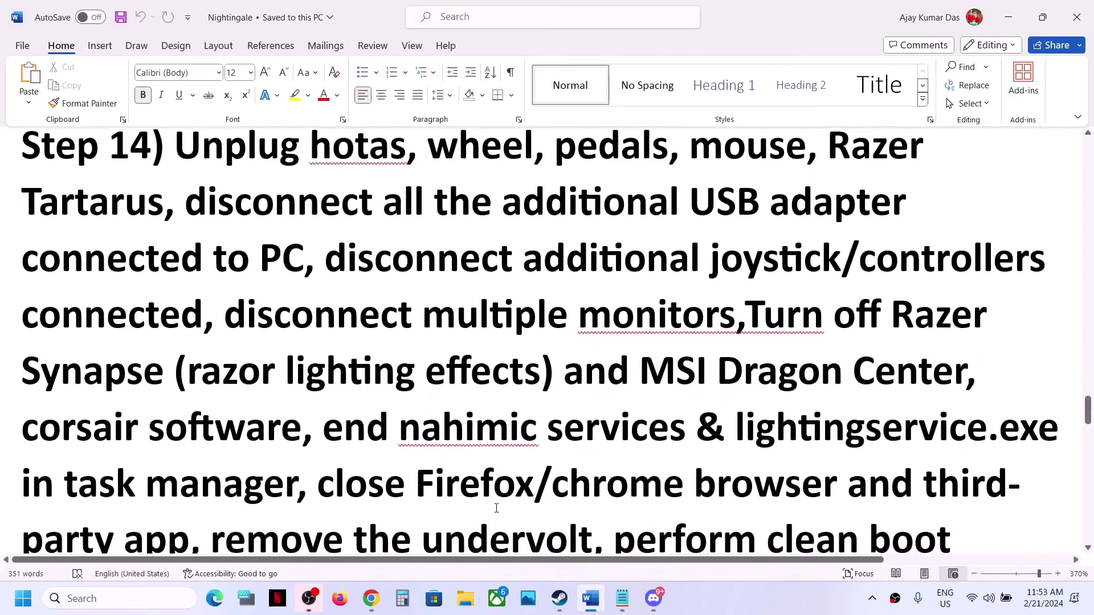
{"action": "scroll", "coordinate": [458, 454], "scroll_direction": "up", "scroll_amount": 1}
{"action": "left_click_drag", "start_coordinate": [189, 208], "coordinate": [306, 315]}
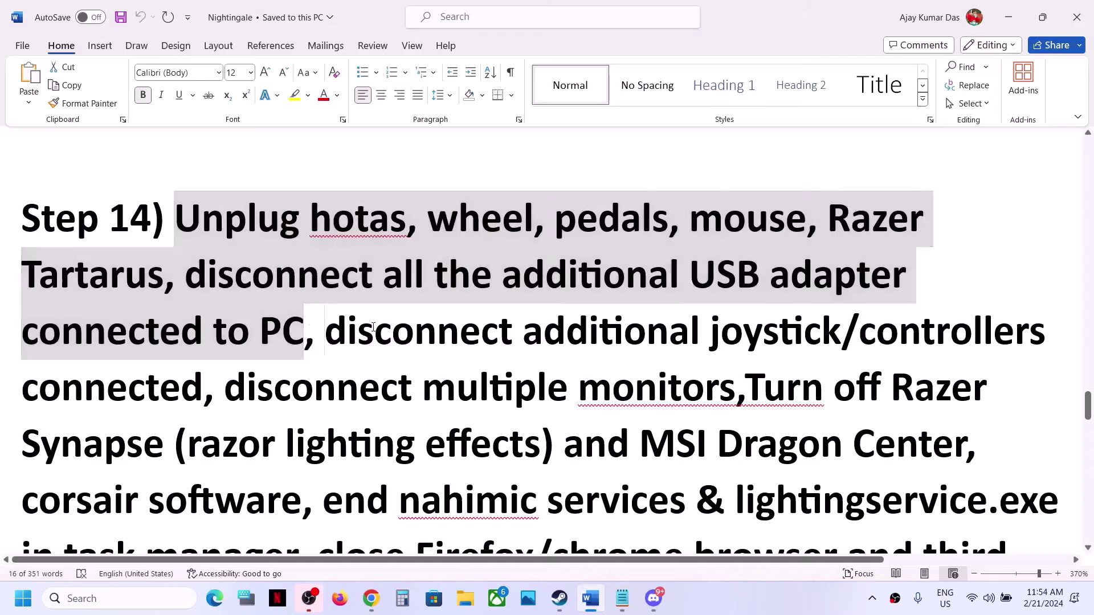
{"action": "left_click_drag", "start_coordinate": [325, 331], "coordinate": [207, 386]}
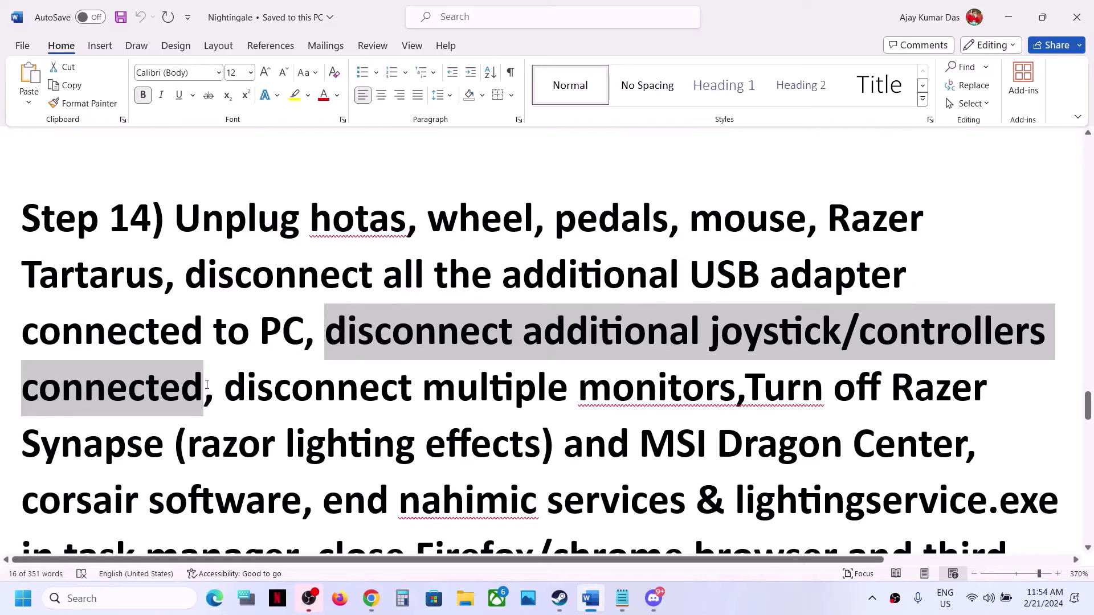
{"action": "scroll", "coordinate": [219, 319], "scroll_direction": "down", "scroll_amount": 2}
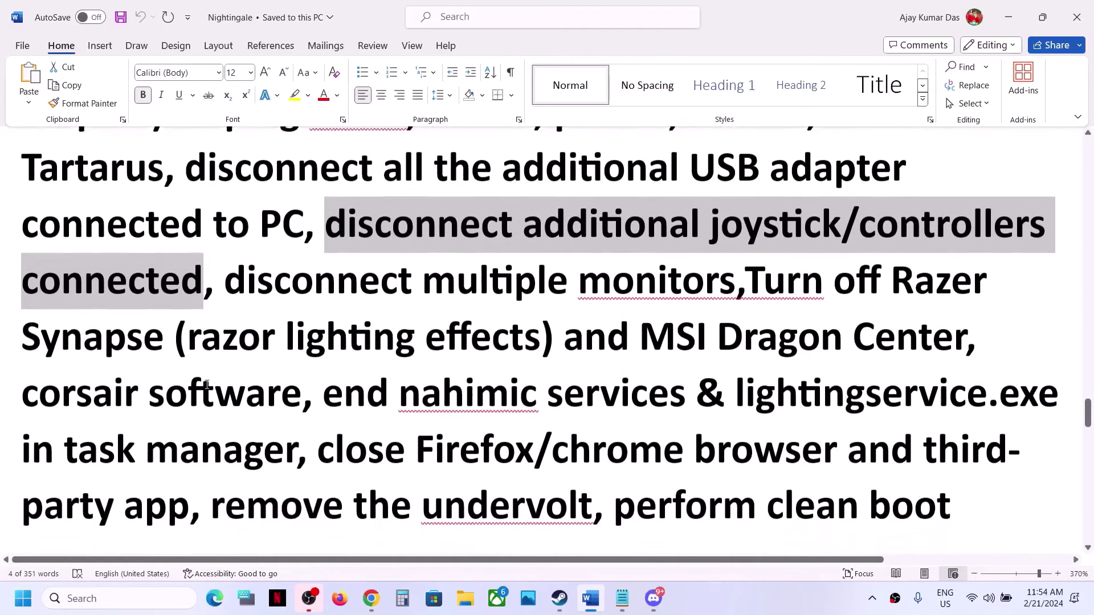
{"action": "left_click_drag", "start_coordinate": [222, 284], "coordinate": [299, 428]}
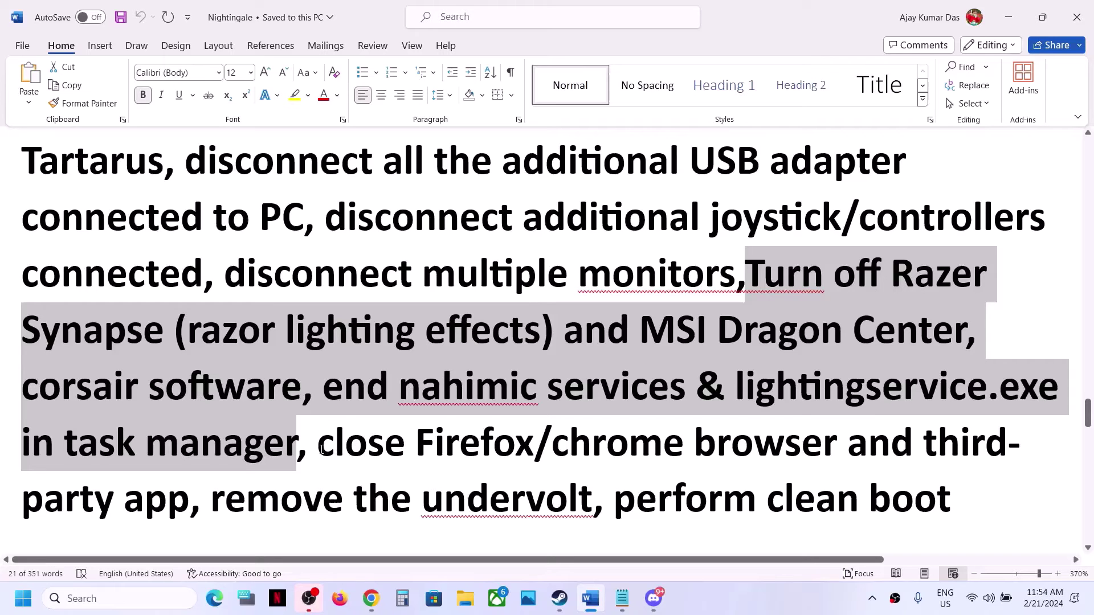
{"action": "left_click_drag", "start_coordinate": [322, 450], "coordinate": [844, 440]}
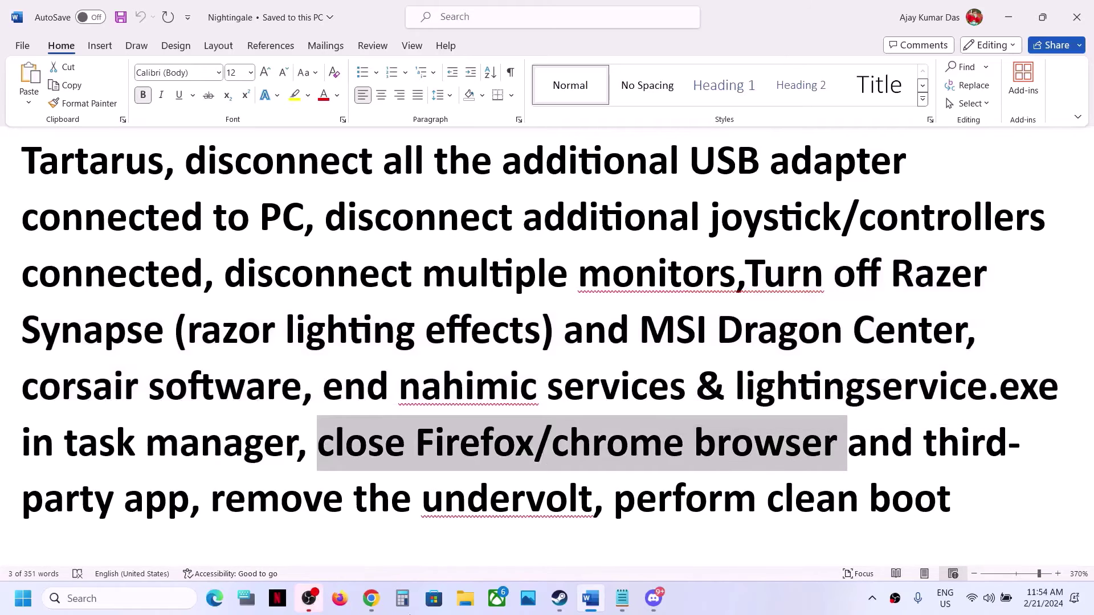
{"action": "left_click_drag", "start_coordinate": [880, 453], "coordinate": [950, 437]}
{"action": "left_click", "coordinate": [215, 438]}
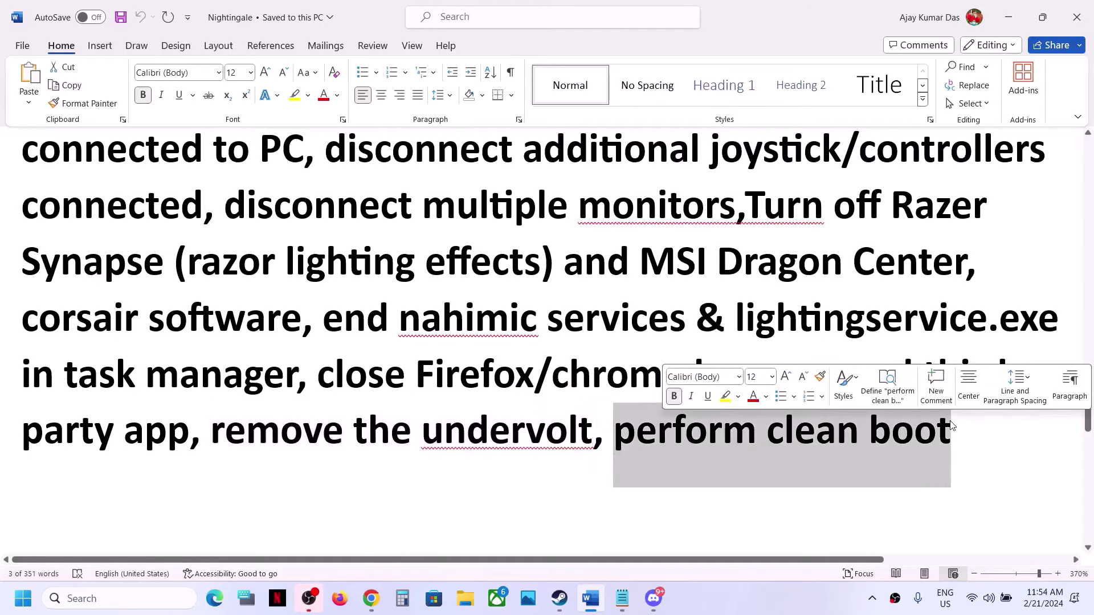
Search Windows for "system configuration", open System Configuration and show its list of services
{"action": "left_click", "coordinate": [128, 597]}
{"action": "type", "text": "sys"}
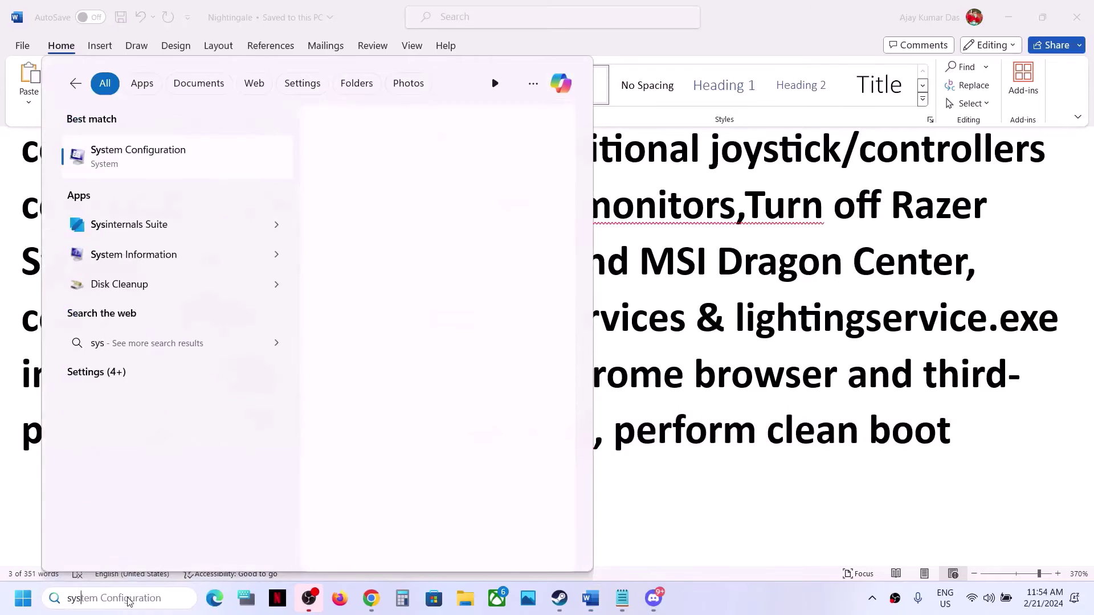
{"action": "type", "text": "tem con"}
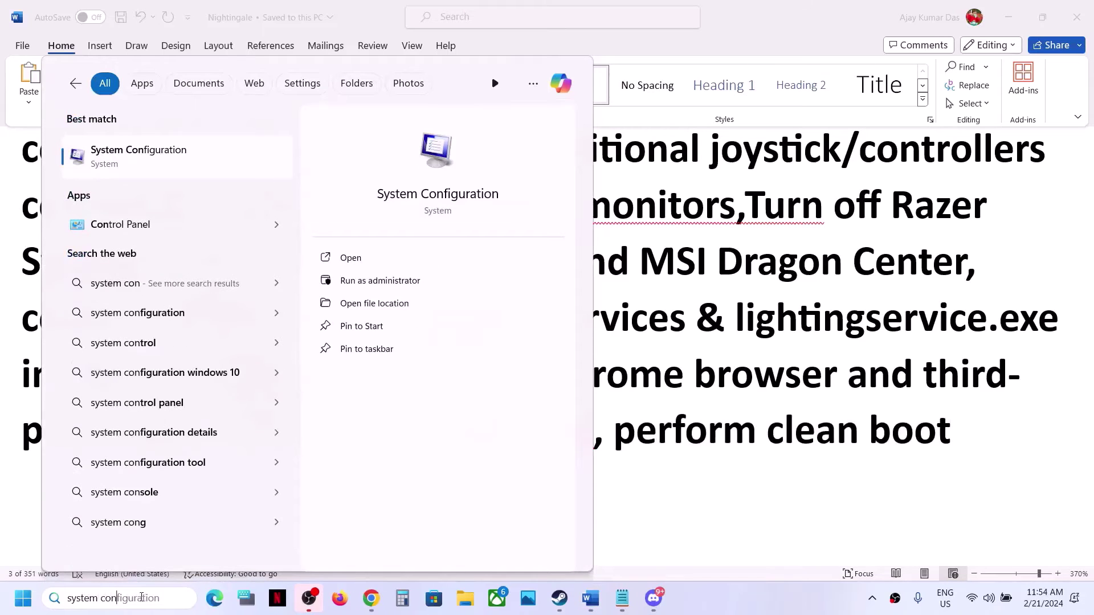
{"action": "type", "text": "figuration"}
{"action": "left_click", "coordinate": [155, 178]}
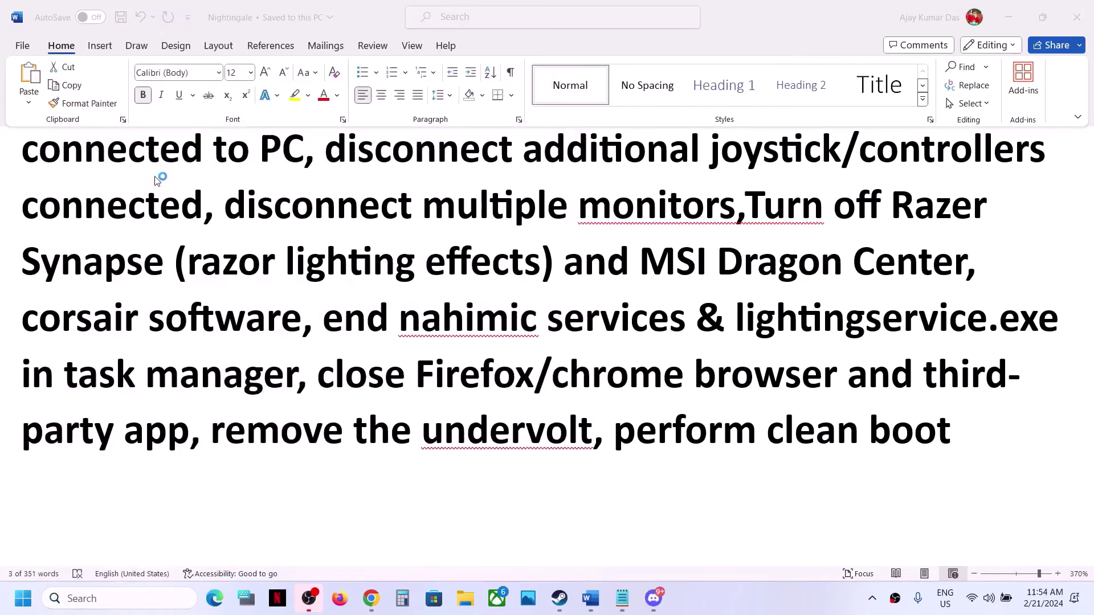
{"action": "left_click", "coordinate": [444, 192]}
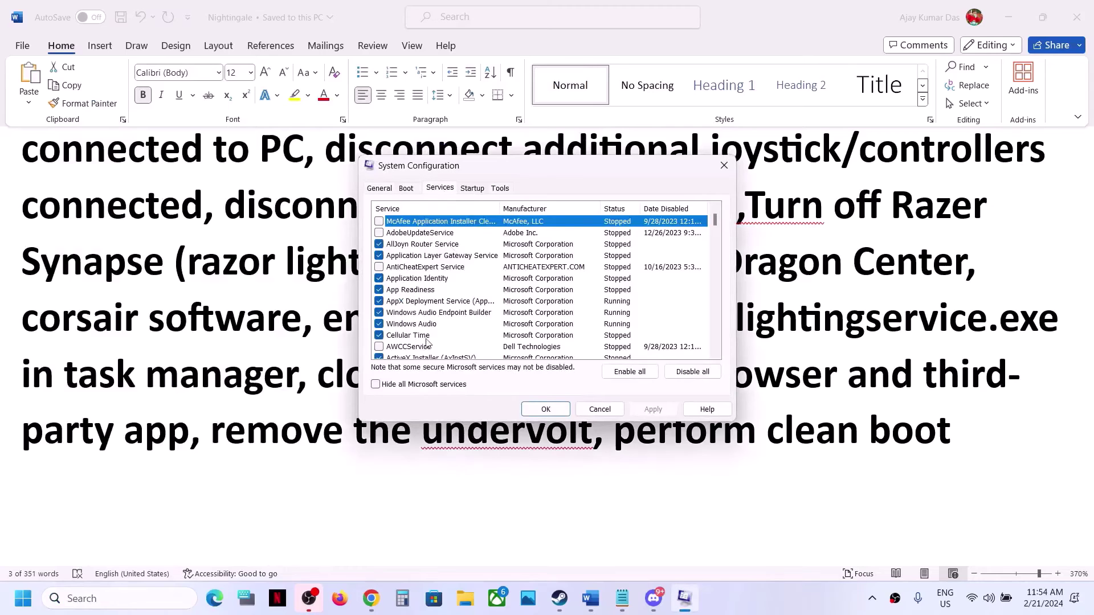
Hide all Microsoft services, disable all the remaining ones, apply the change and dismiss the restart prompt without restarting
{"action": "left_click", "coordinate": [376, 385]}
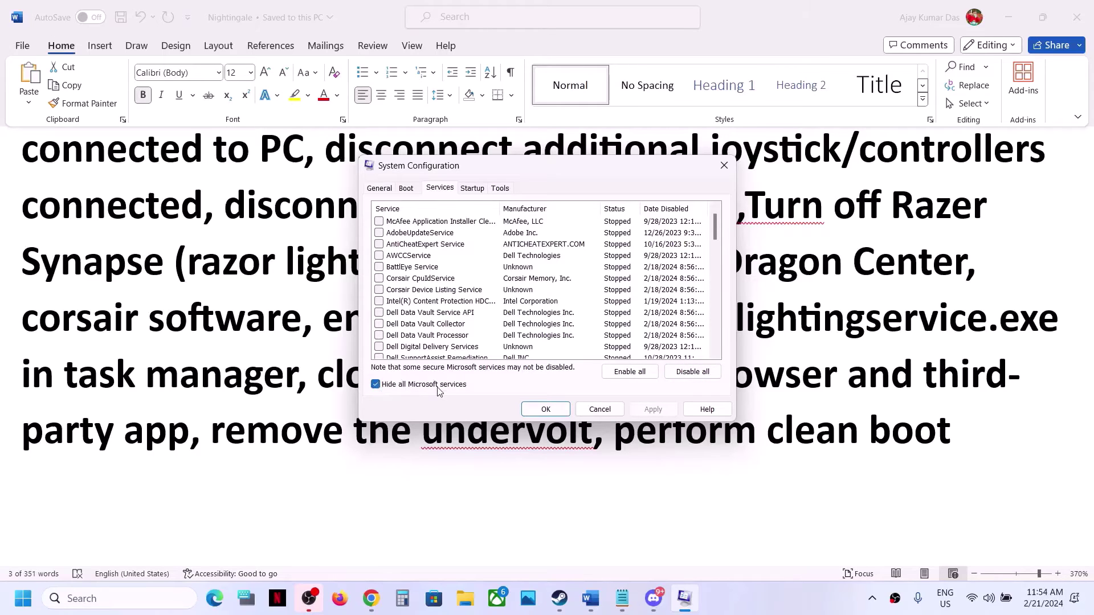
{"action": "left_click", "coordinate": [691, 372]}
{"action": "left_click", "coordinate": [653, 409]}
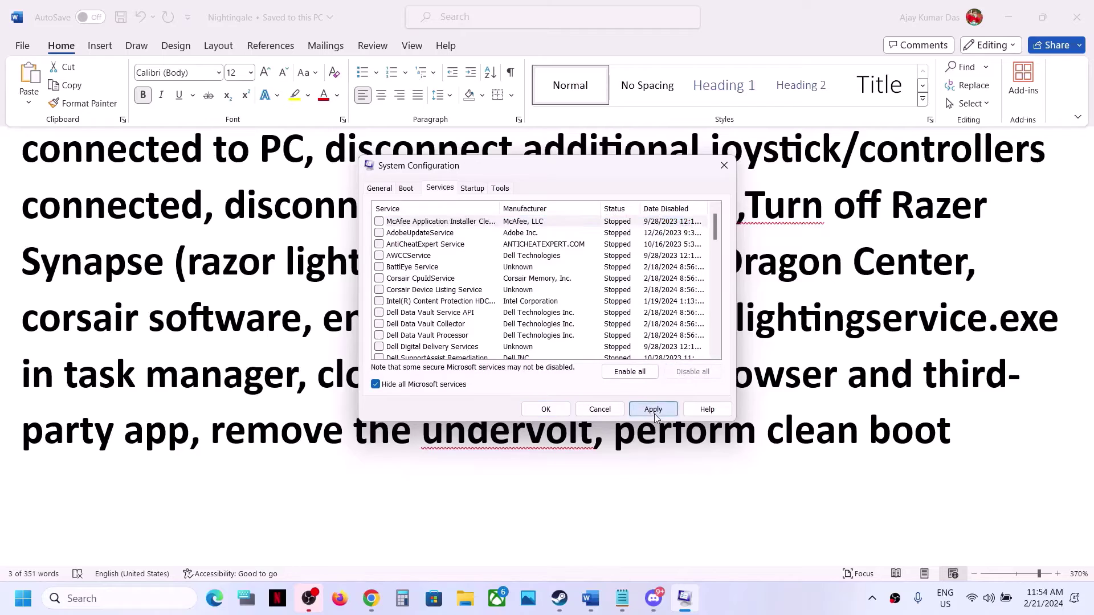
{"action": "left_click", "coordinate": [546, 409]}
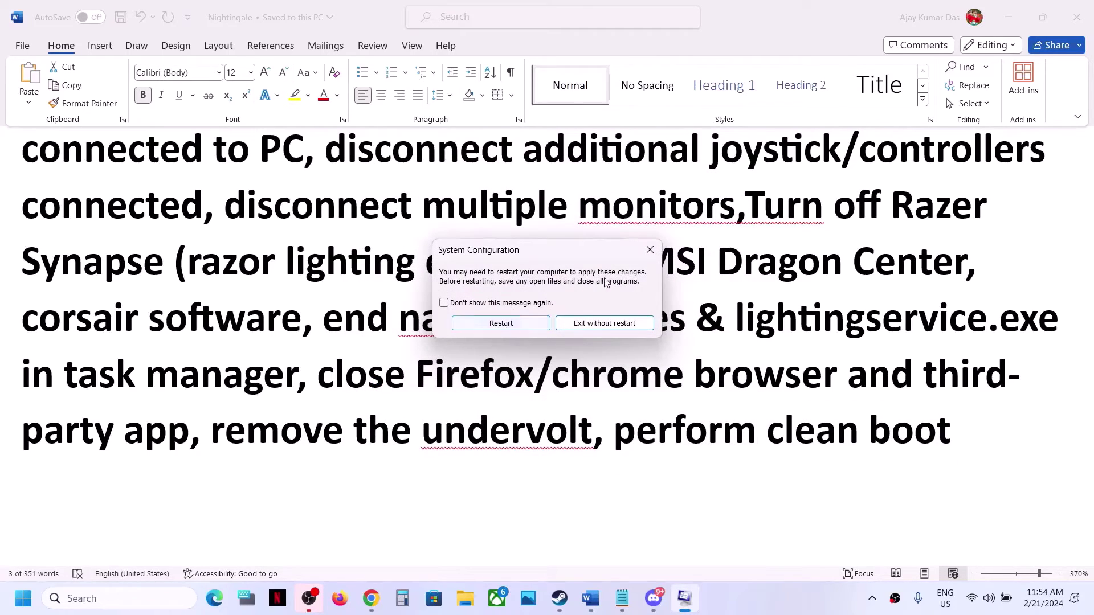
{"action": "left_click", "coordinate": [649, 250]}
Read Step 15 in the checklist, highlighting the instructions on increasing the virtual memory
{"action": "scroll", "coordinate": [297, 438], "scroll_direction": "down", "scroll_amount": 5}
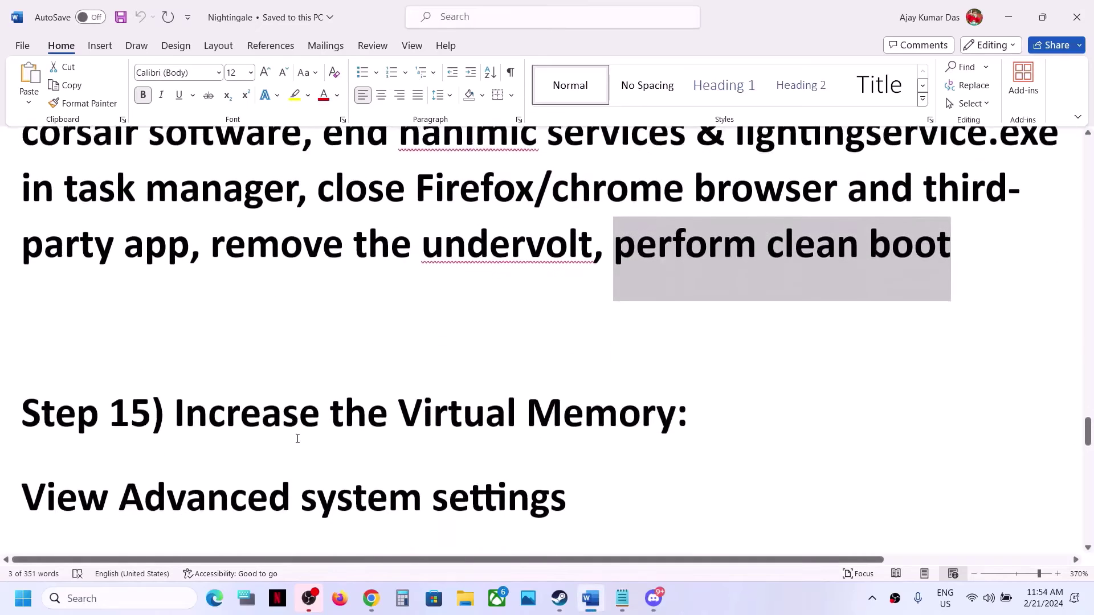
{"action": "left_click_drag", "start_coordinate": [183, 266], "coordinate": [570, 347]}
{"action": "left_click", "coordinate": [719, 592]}
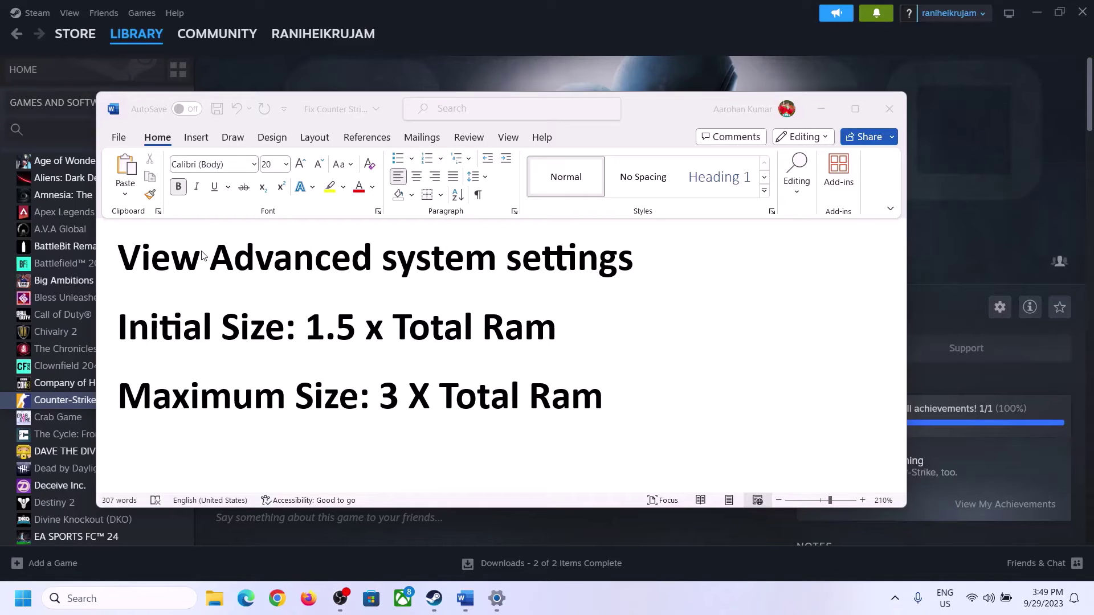
Copy "View Advanced system settings" from the document, open that Windows search result and move the System Properties window clear of the screen edge
{"action": "left_click", "coordinate": [188, 265]}
{"action": "left_click_drag", "start_coordinate": [132, 263], "coordinate": [596, 278]}
{"action": "key", "text": "ctrl+c"}
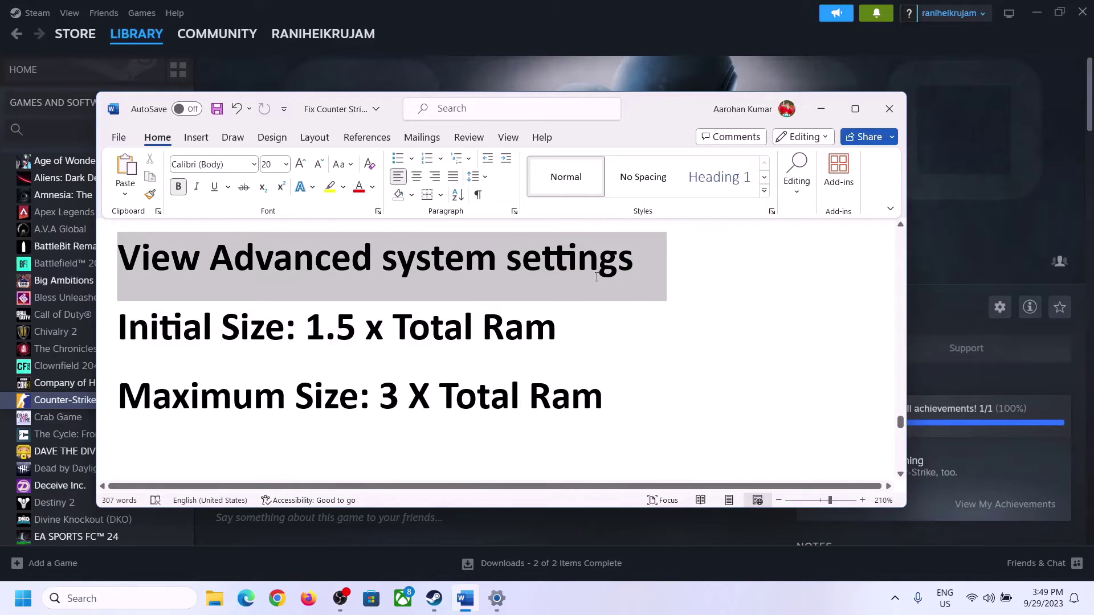
{"action": "left_click", "coordinate": [130, 599]}
{"action": "key", "text": "ctrl+v"}
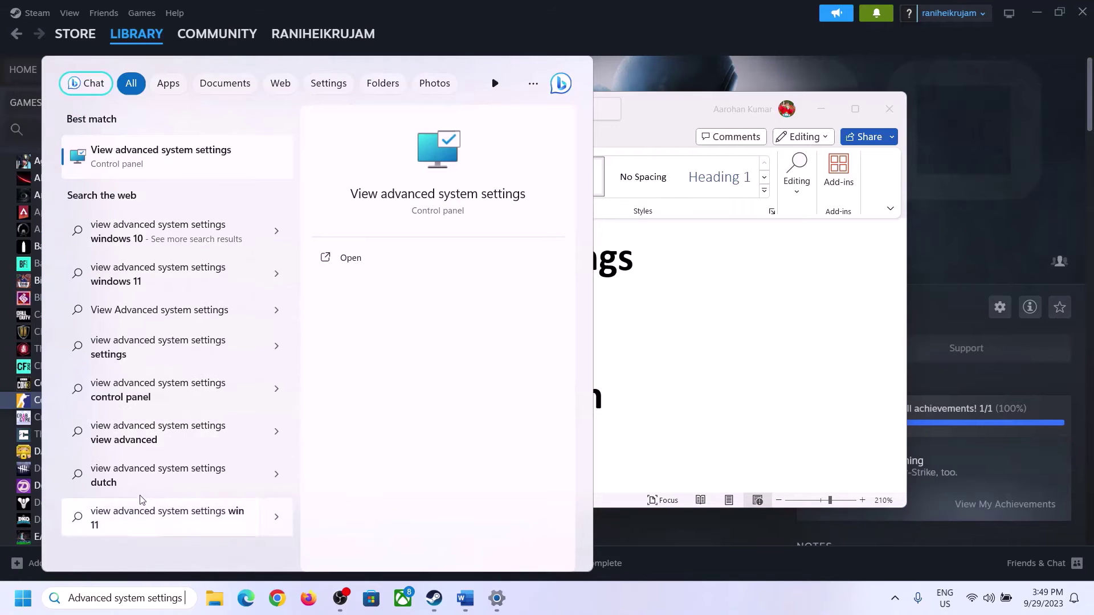
{"action": "left_click", "coordinate": [153, 166]}
{"action": "left_click_drag", "start_coordinate": [223, 111], "coordinate": [489, 198]}
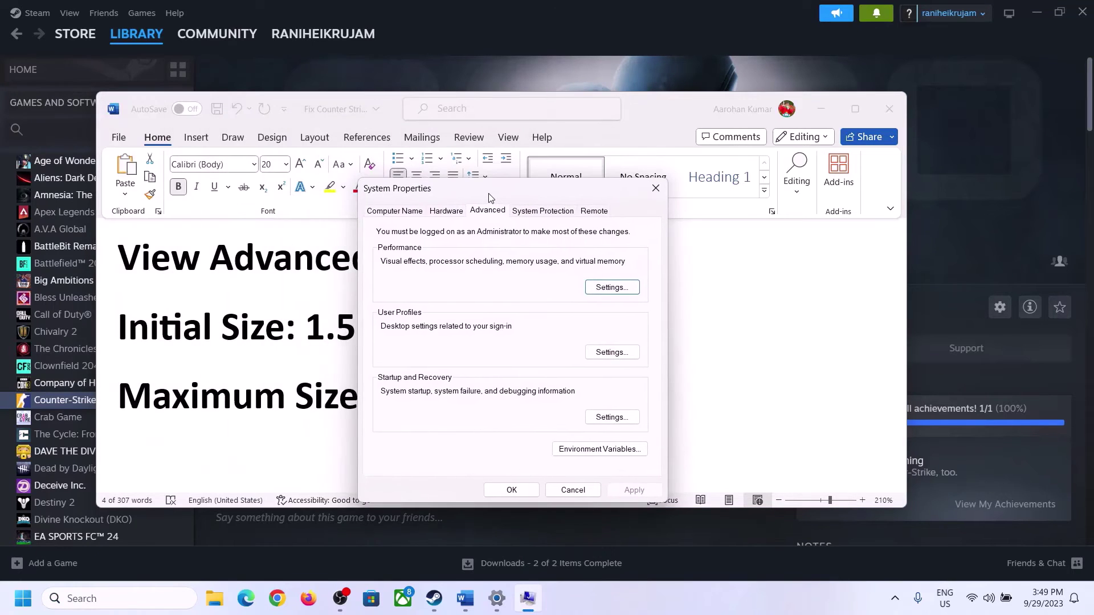
Open the virtual memory settings from the performance options, turn off automatic paging file management and choose a custom size for drive C:
{"action": "left_click", "coordinate": [612, 289]}
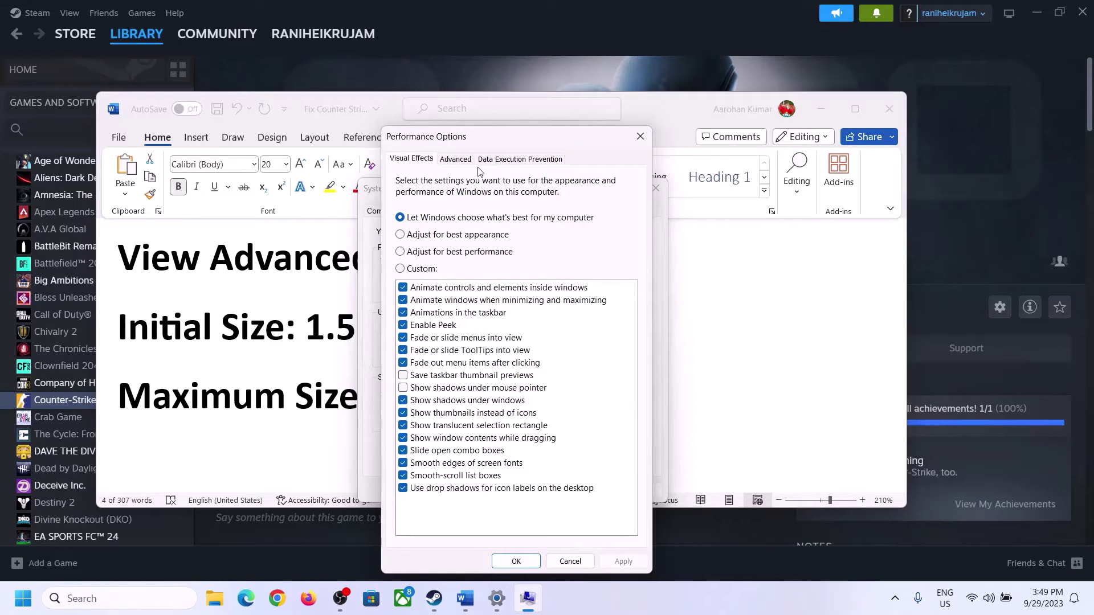
{"action": "left_click", "coordinate": [455, 160]}
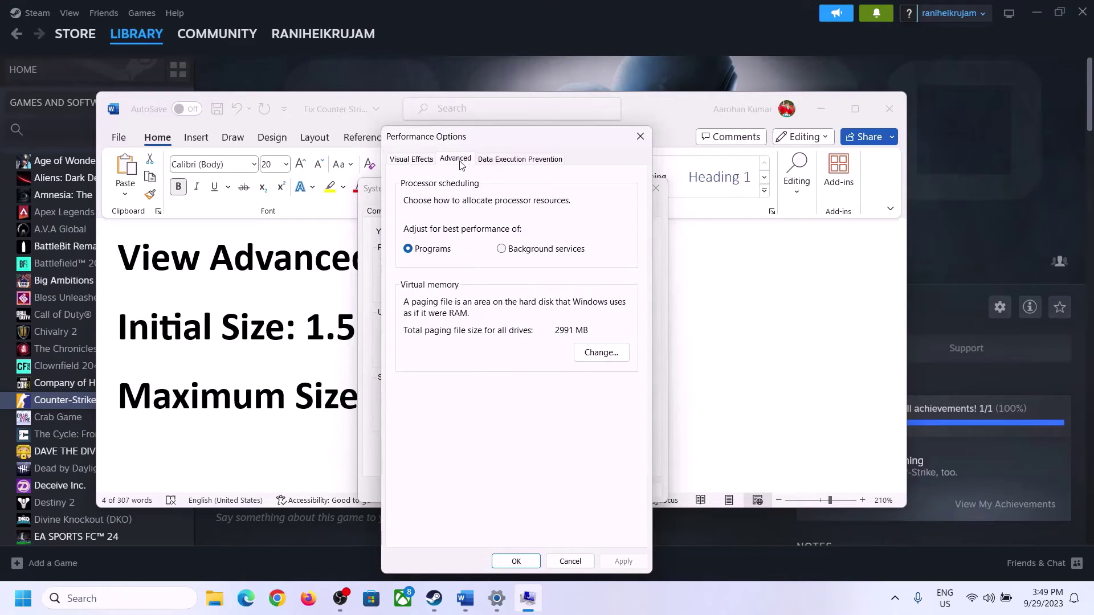
{"action": "left_click", "coordinate": [602, 353]}
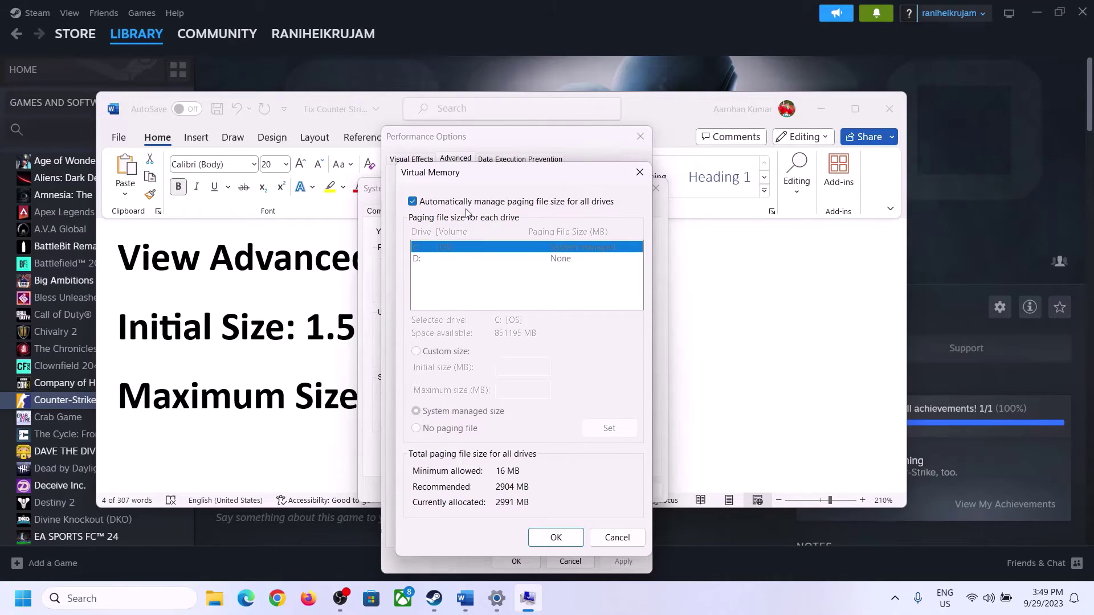
{"action": "left_click", "coordinate": [413, 201]}
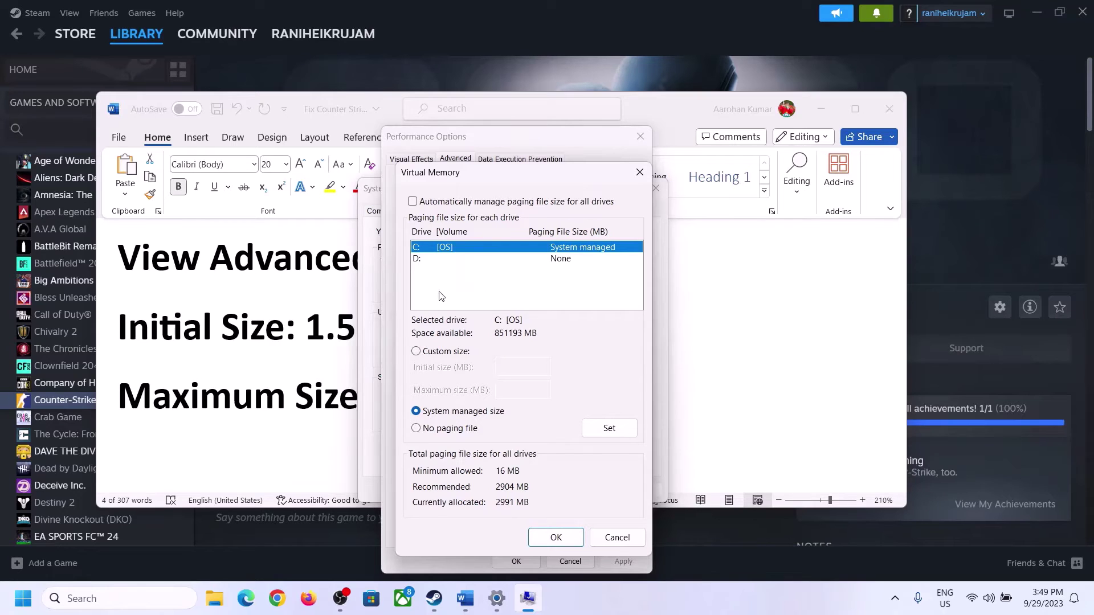
{"action": "left_click", "coordinate": [416, 352]}
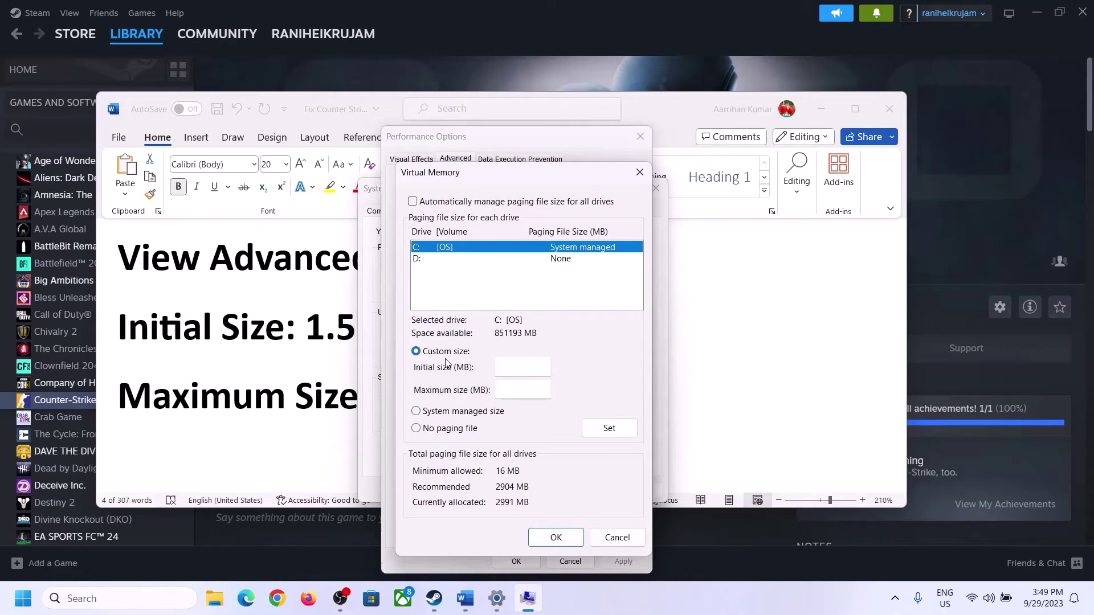
{"action": "left_click", "coordinate": [524, 367]}
Highlight "1.5 x Total Ram" in the document's Initial Size line and open the System About page in Windows Settings
{"action": "left_click", "coordinate": [300, 341]}
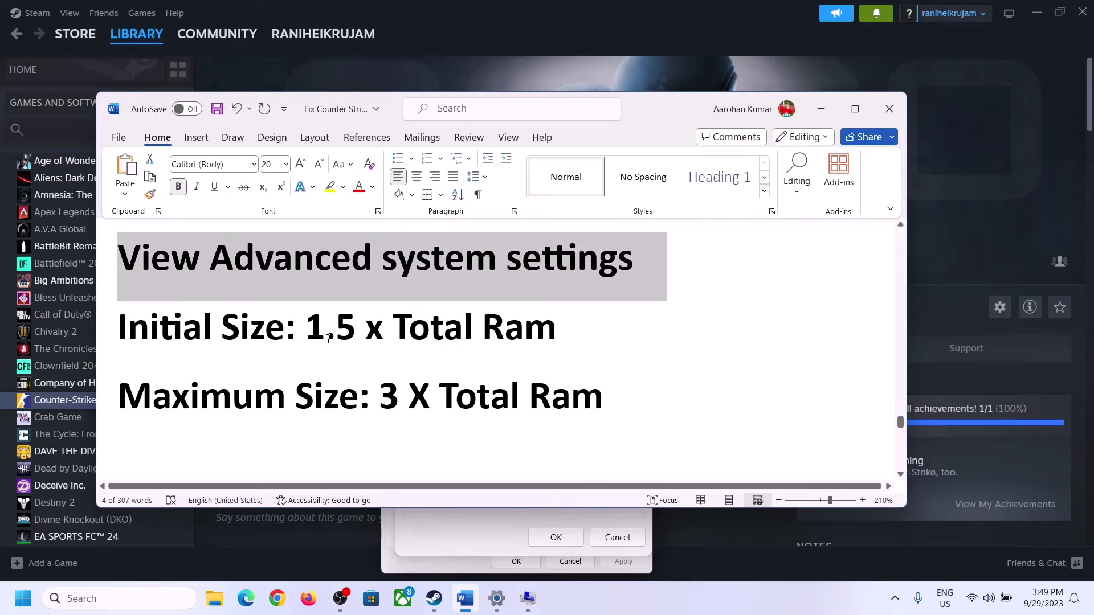
{"action": "left_click_drag", "start_coordinate": [307, 330], "coordinate": [508, 341]}
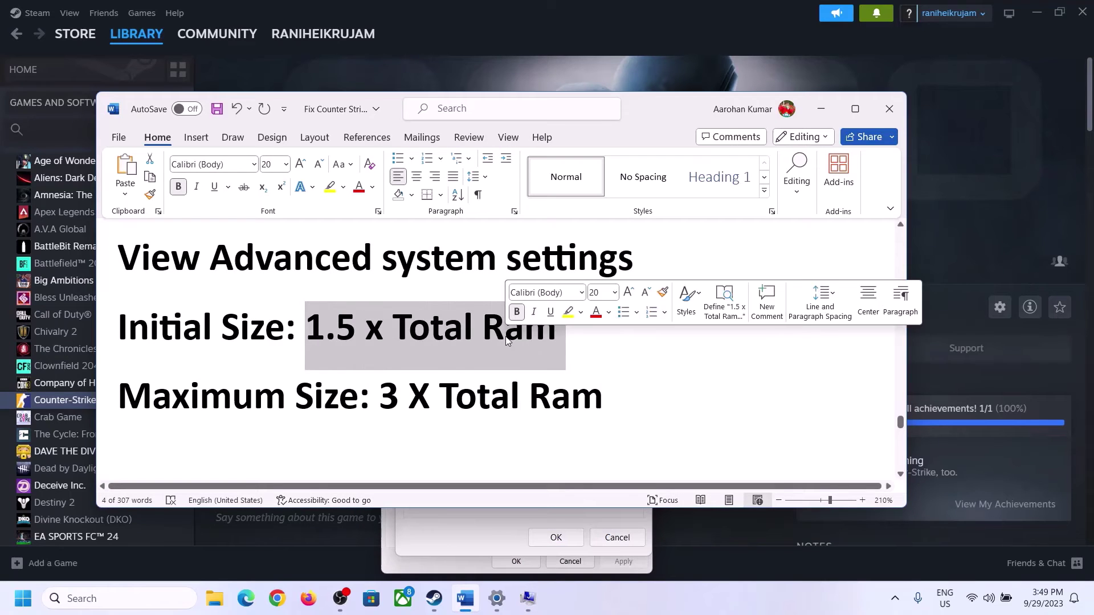
{"action": "left_click", "coordinate": [497, 602]}
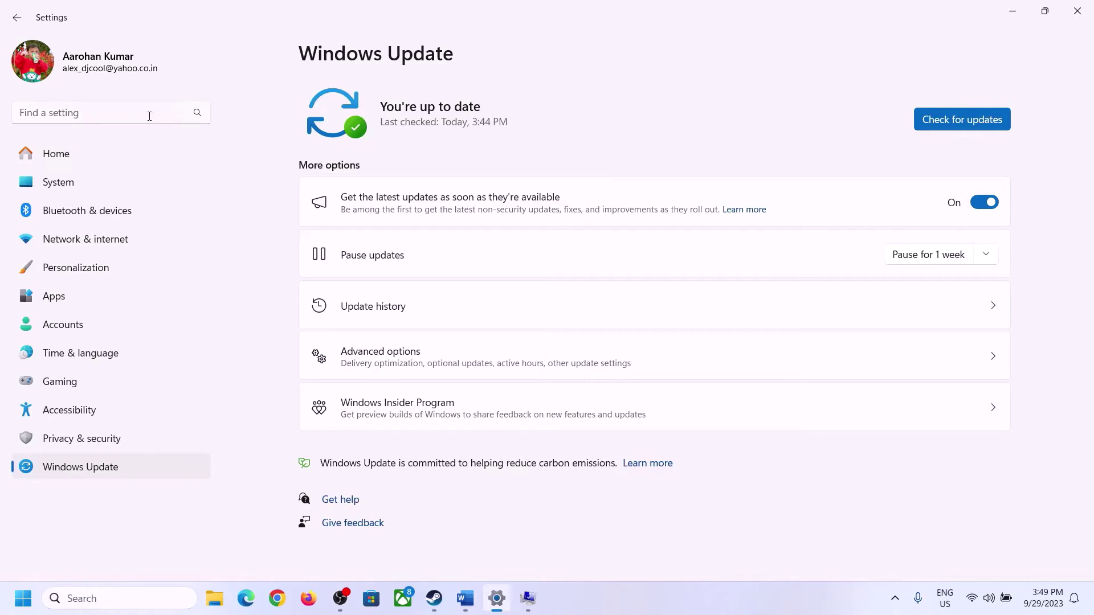
{"action": "left_click", "coordinate": [52, 185]}
{"action": "scroll", "coordinate": [393, 466], "scroll_direction": "down", "scroll_amount": 10}
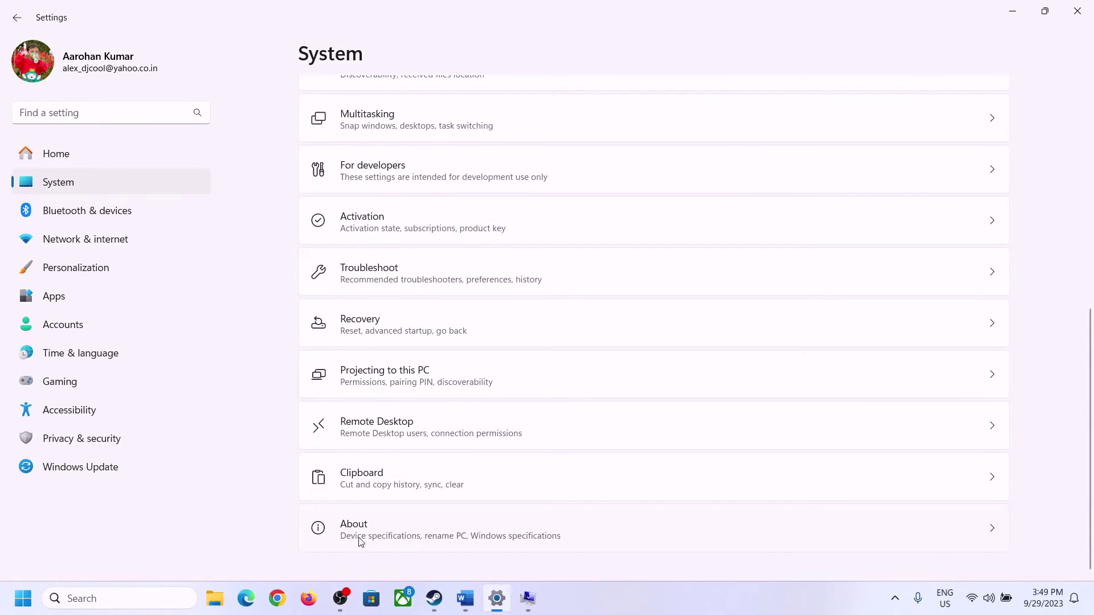
{"action": "left_click", "coordinate": [360, 538]}
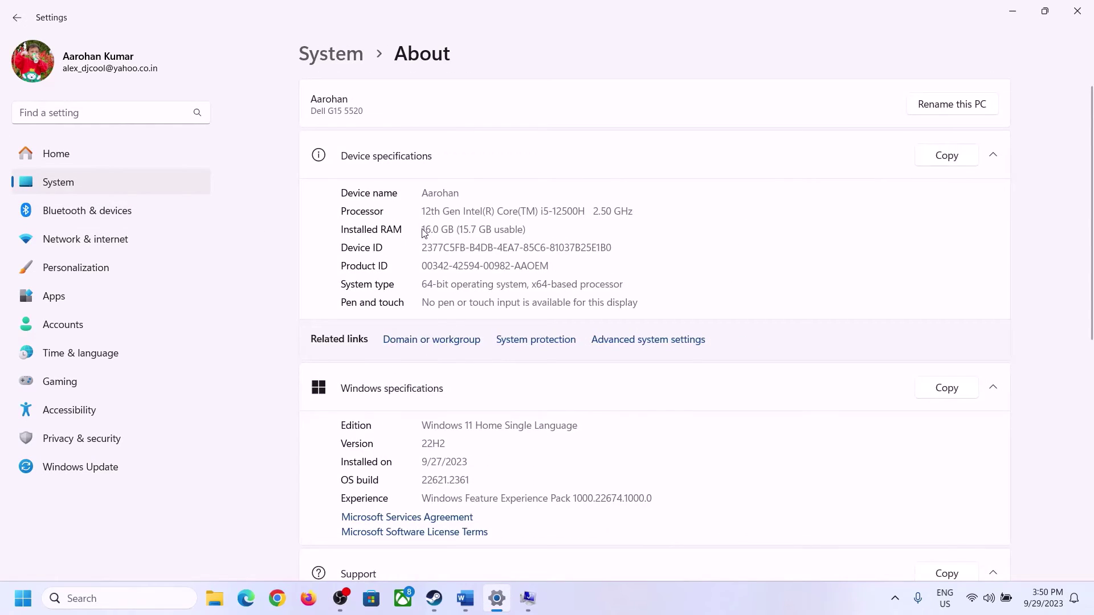
Highlight the Installed RAM amount in the device specifications and switch back to the Virtual Memory window
{"action": "left_click_drag", "start_coordinate": [430, 228], "coordinate": [416, 232]}
{"action": "left_click", "coordinate": [440, 231]}
{"action": "left_click_drag", "start_coordinate": [434, 224], "coordinate": [417, 223]}
{"action": "left_click", "coordinate": [526, 600]}
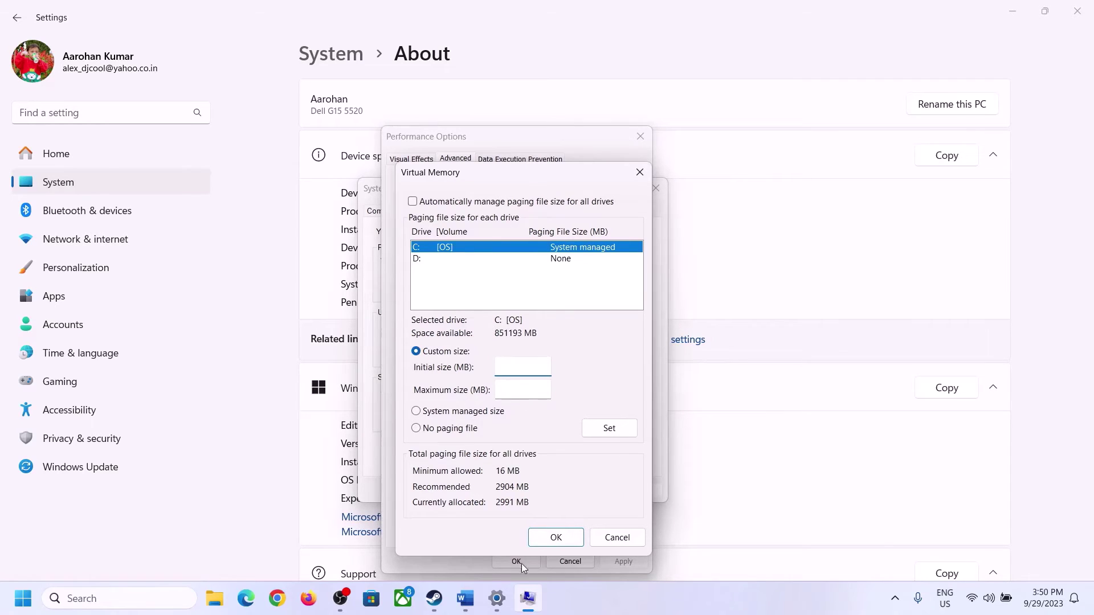
{"action": "mouse_move", "coordinate": [497, 599]}
{"action": "mouse_move", "coordinate": [492, 524]}
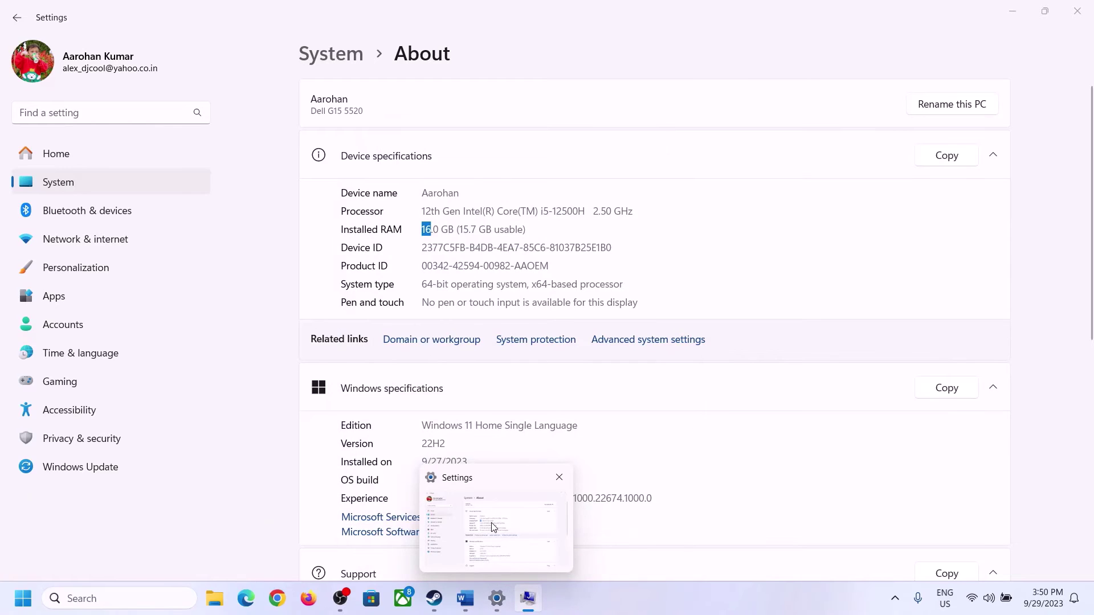
Launch Calculator with the calc run command and place it beside the document showing the size formulas
{"action": "key", "text": "super+r"}
{"action": "type", "text": "calc"}
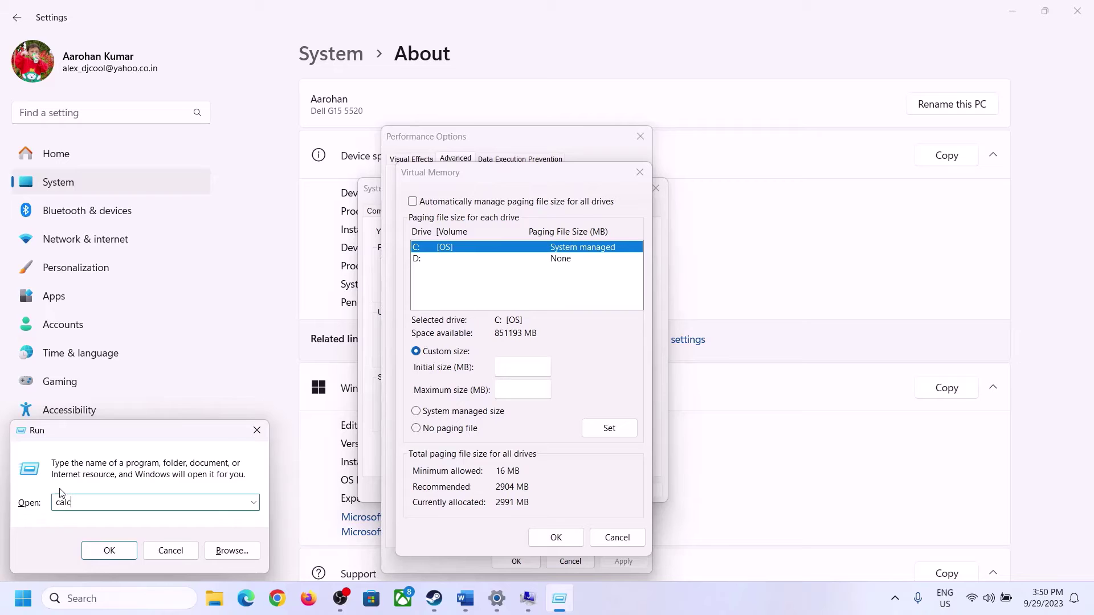
{"action": "left_click", "coordinate": [117, 546]}
{"action": "left_click_drag", "start_coordinate": [144, 26], "coordinate": [804, 194]}
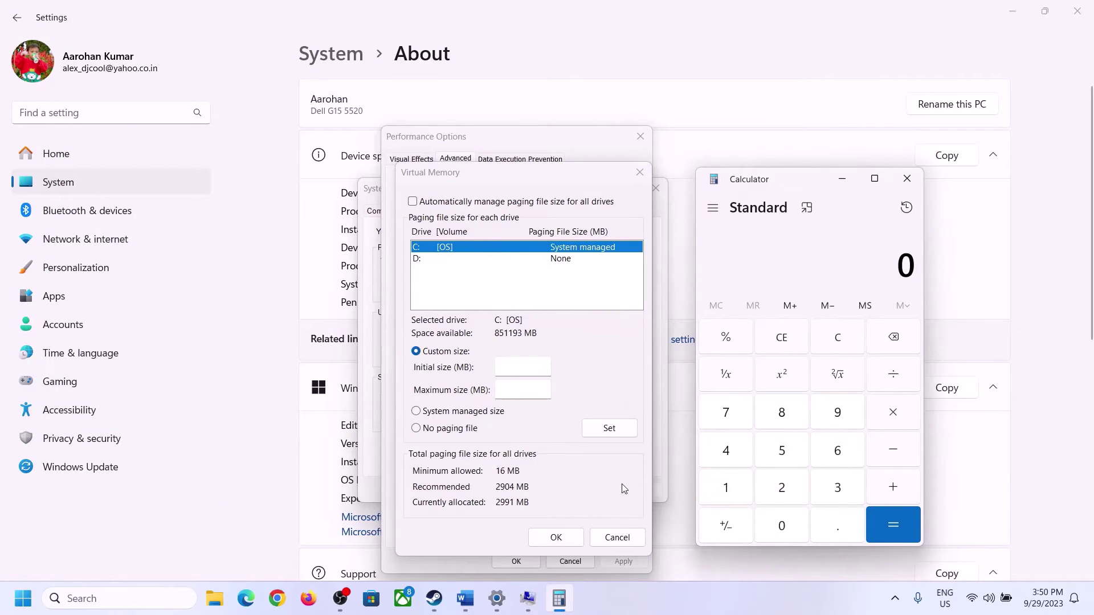
{"action": "left_click", "coordinate": [464, 607]}
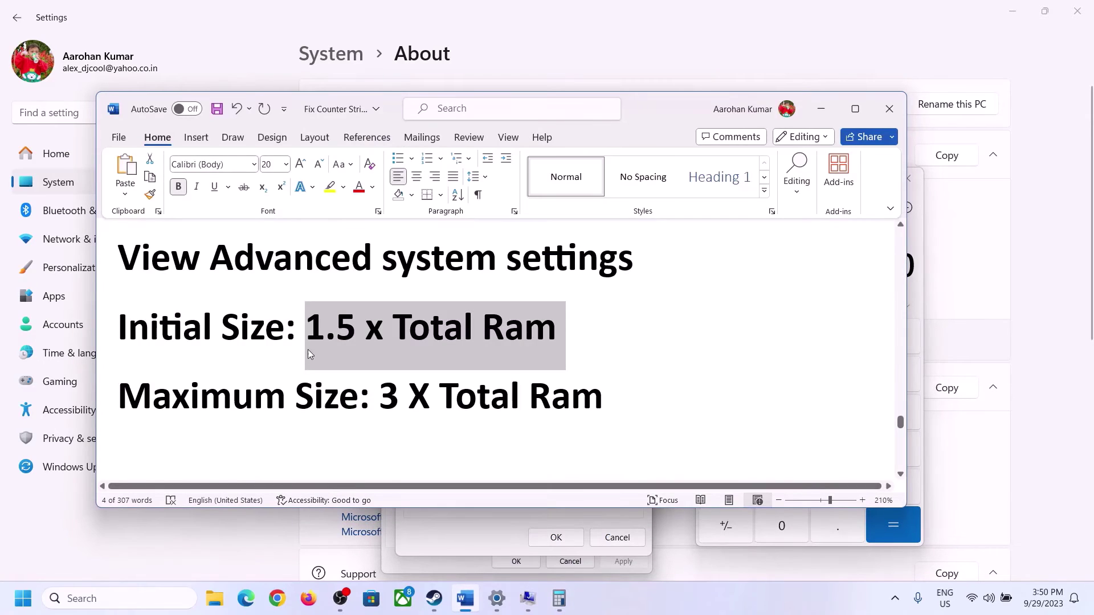
{"action": "left_click", "coordinate": [570, 599]}
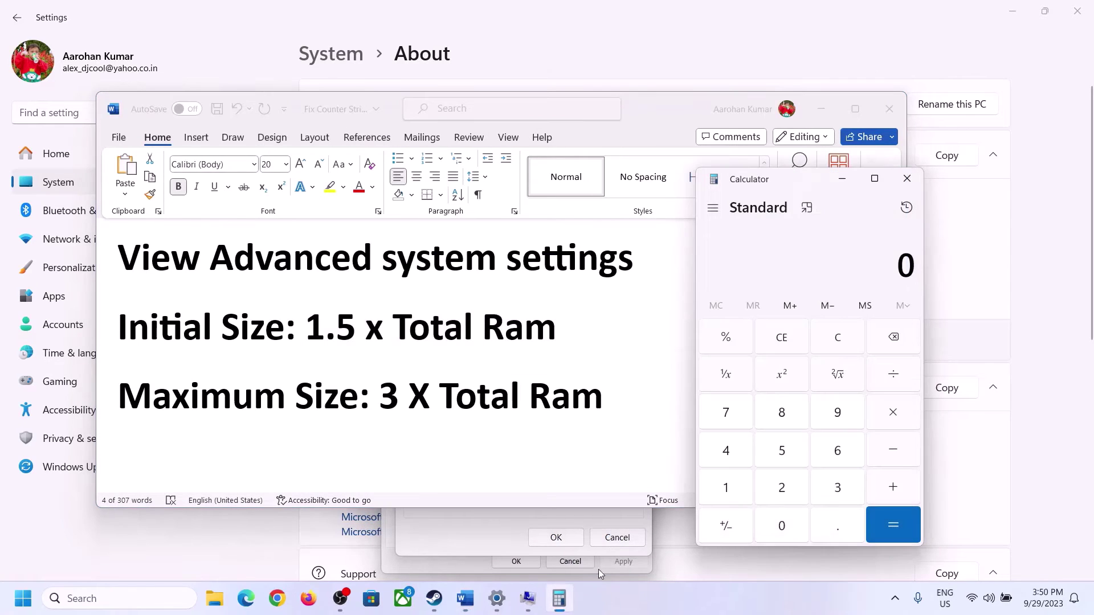
{"action": "left_click", "coordinate": [727, 491]}
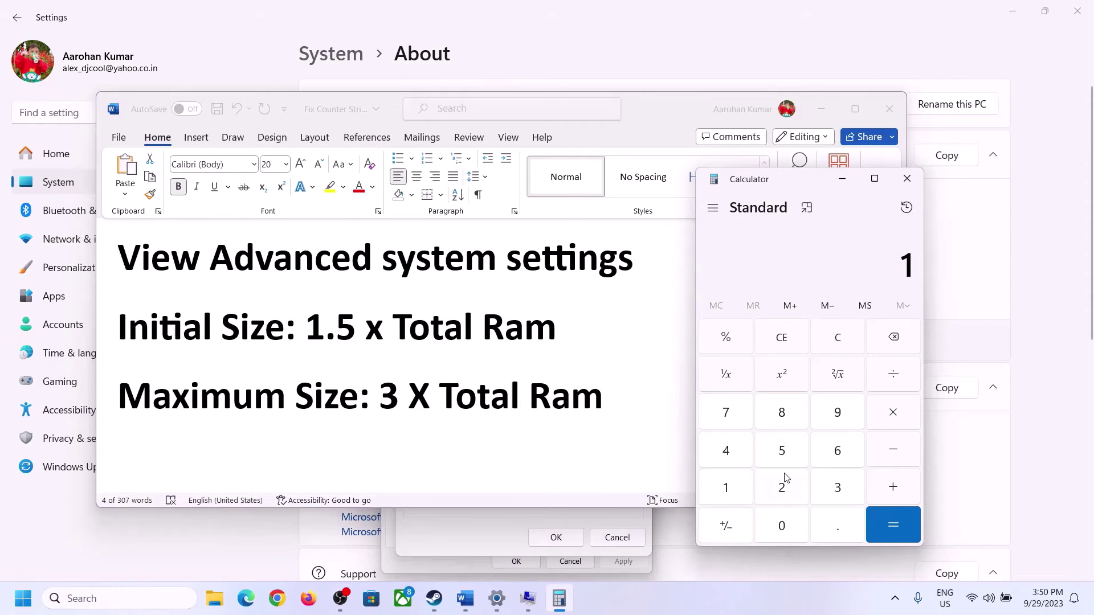
{"action": "left_click", "coordinate": [834, 457]}
{"action": "left_click", "coordinate": [840, 349]}
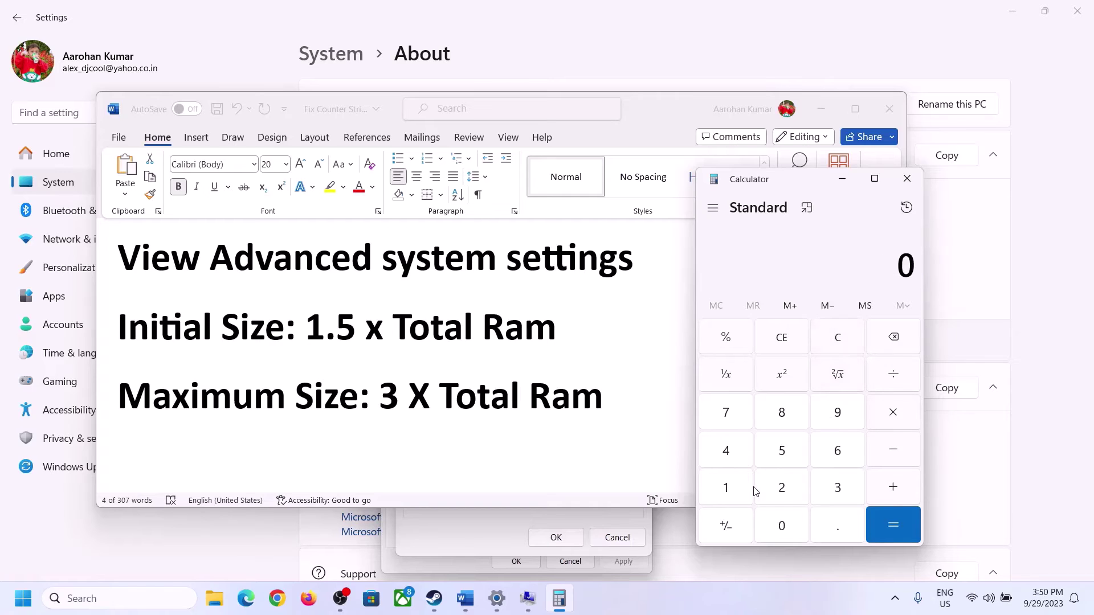
Multiply 16 by 1024 in Calculator to convert the installed RAM to megabytes
{"action": "left_click", "coordinate": [735, 489]}
{"action": "left_click", "coordinate": [835, 453]}
{"action": "left_click", "coordinate": [893, 420]}
{"action": "left_click", "coordinate": [726, 490]}
{"action": "left_click", "coordinate": [783, 534]}
{"action": "left_click", "coordinate": [781, 489]}
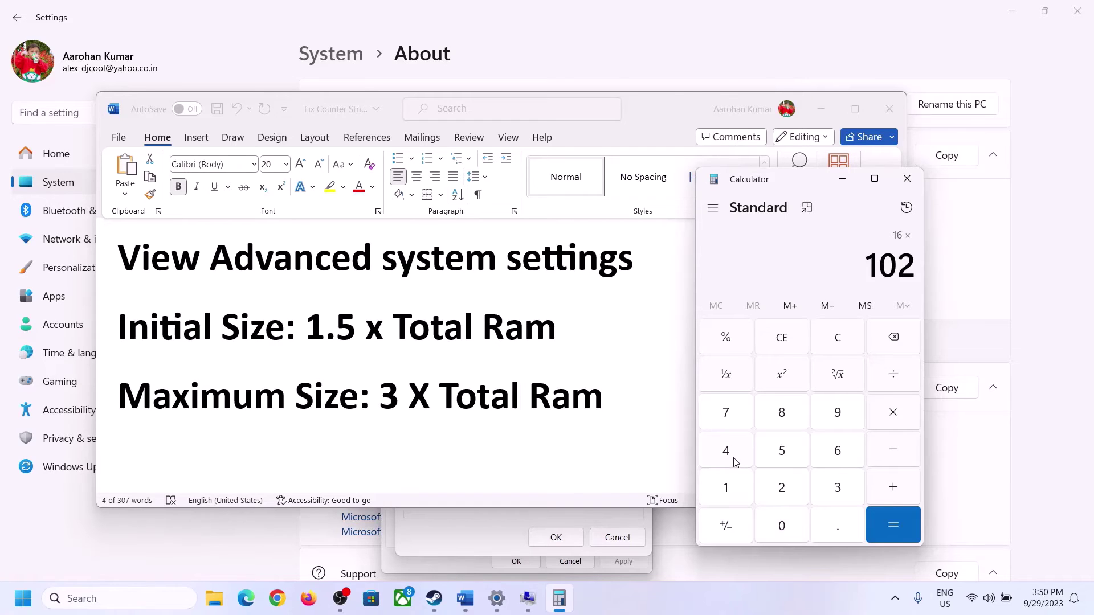
{"action": "left_click", "coordinate": [735, 460]}
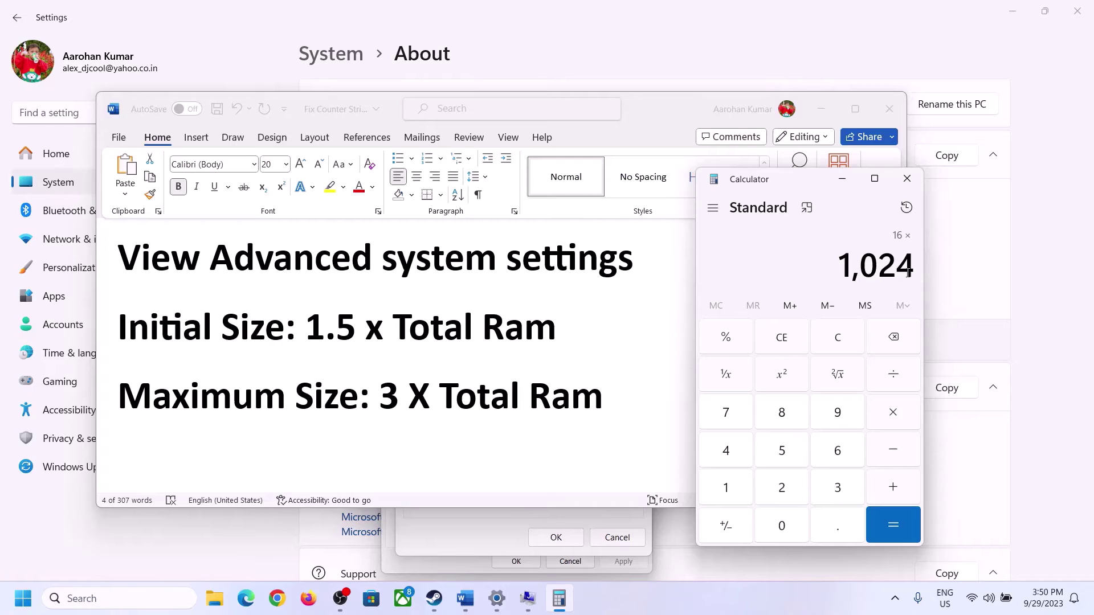
{"action": "left_click", "coordinate": [893, 530]}
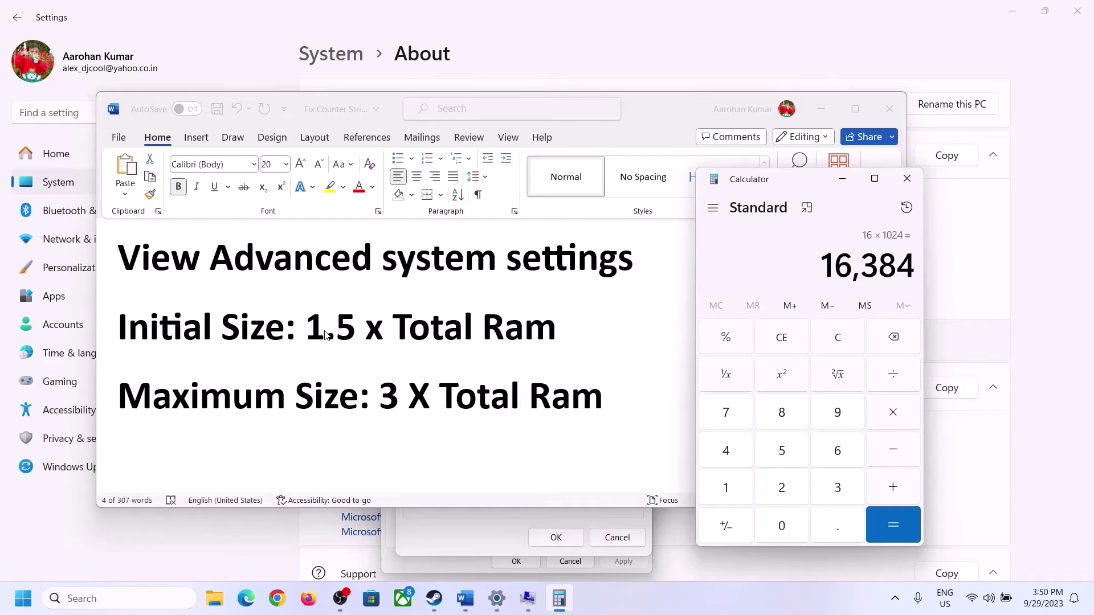
Multiply the converted RAM amount by 1.5 to work out the initial paging file size
{"action": "left_click", "coordinate": [895, 419]}
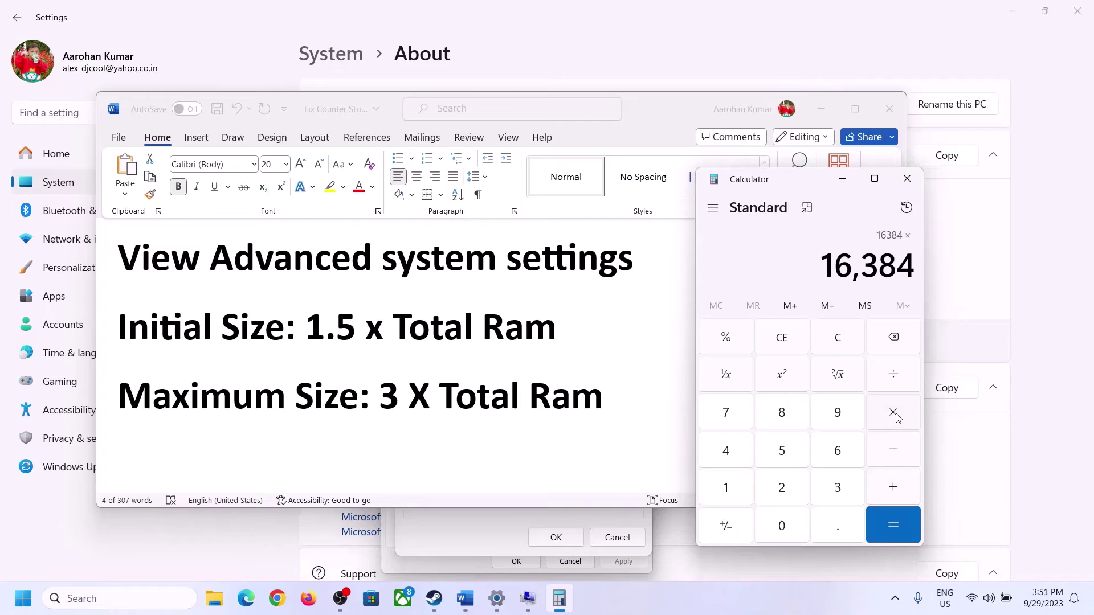
{"action": "left_click", "coordinate": [740, 492]}
{"action": "left_click", "coordinate": [835, 536]}
{"action": "left_click", "coordinate": [785, 451]}
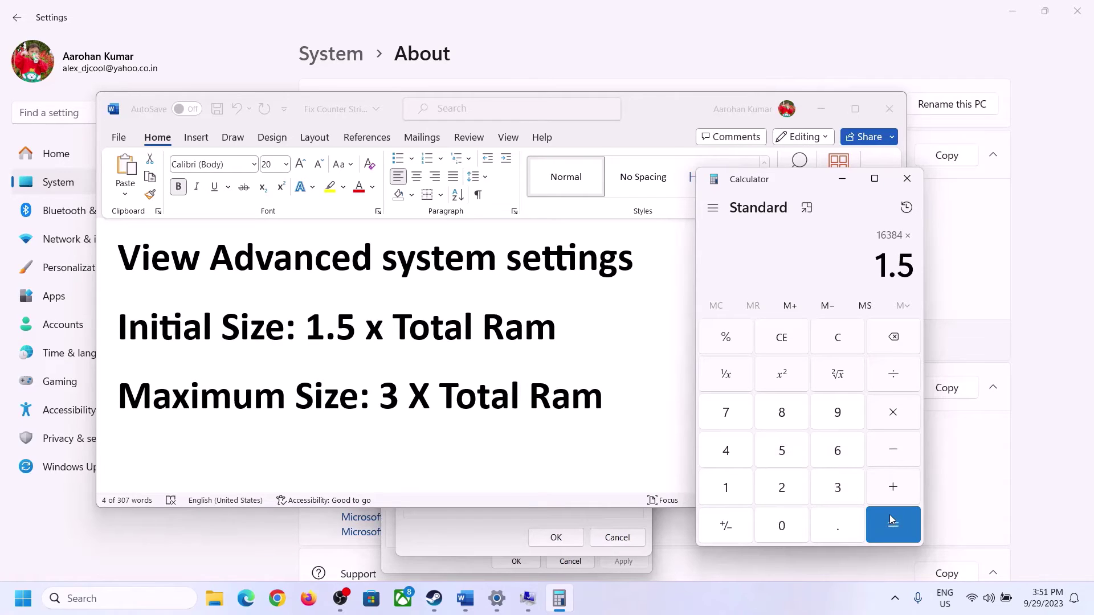
{"action": "left_click", "coordinate": [891, 521]}
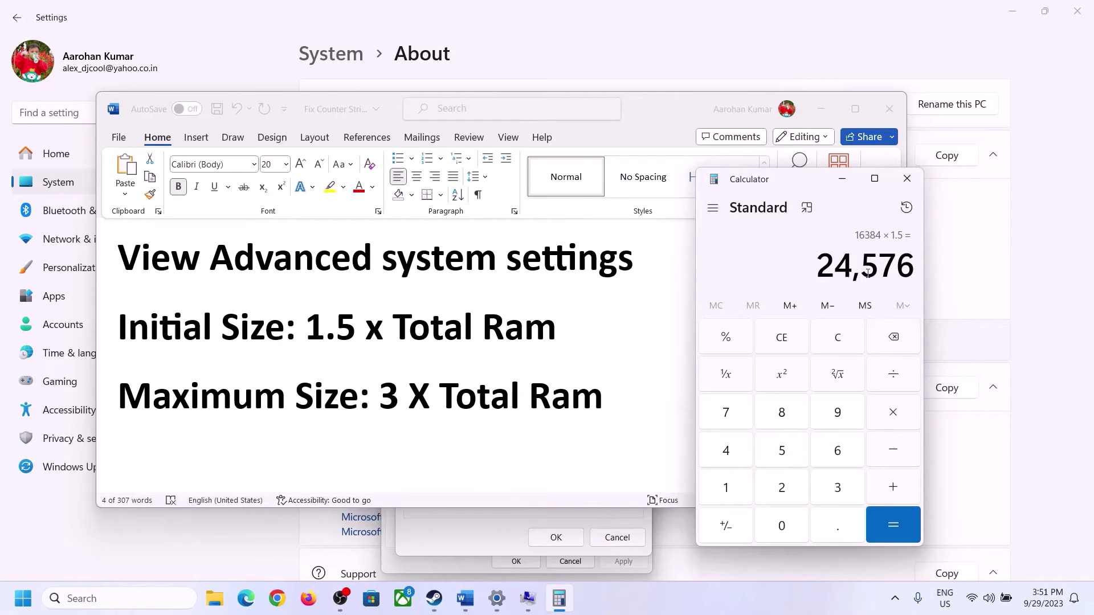
Set the custom initial paging file size for drive C: to 24576 MB
{"action": "left_click", "coordinate": [506, 512]}
{"action": "left_click", "coordinate": [517, 369]}
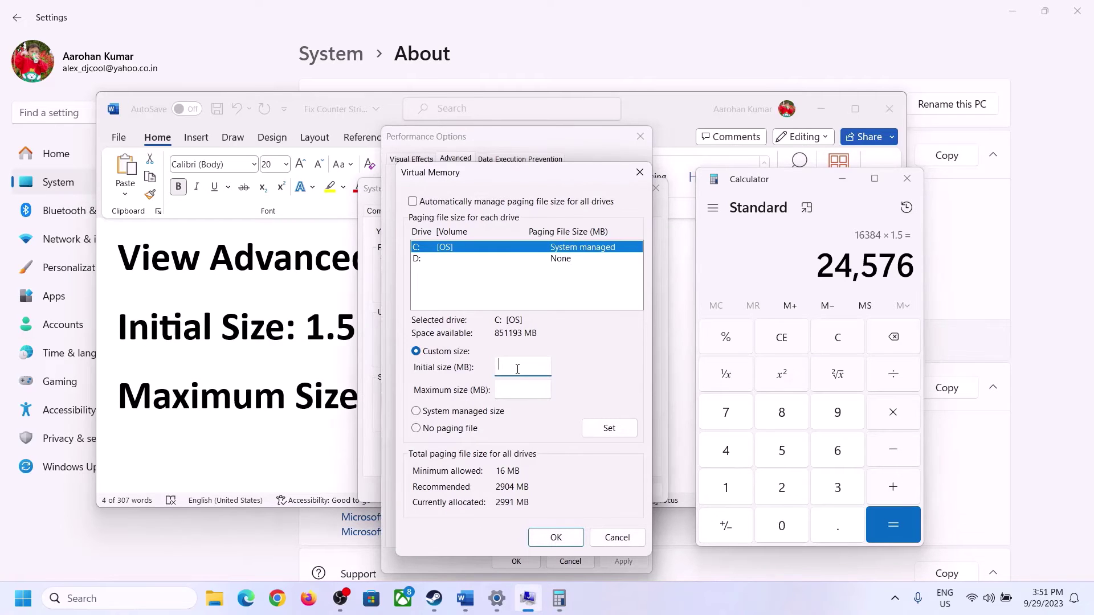
{"action": "type", "text": "24576"}
{"action": "left_click", "coordinate": [547, 389]}
Clear the previous calculation in Calculator and recheck the installed RAM on the System About page
{"action": "left_click", "coordinate": [341, 400]}
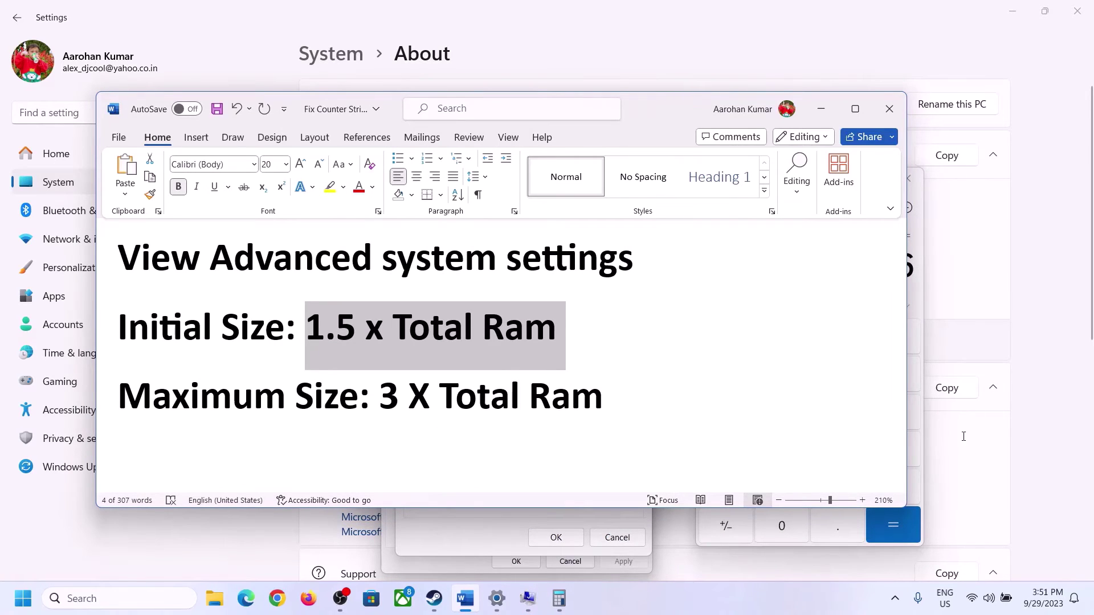
{"action": "left_click", "coordinate": [915, 296]}
{"action": "left_click", "coordinate": [847, 335]}
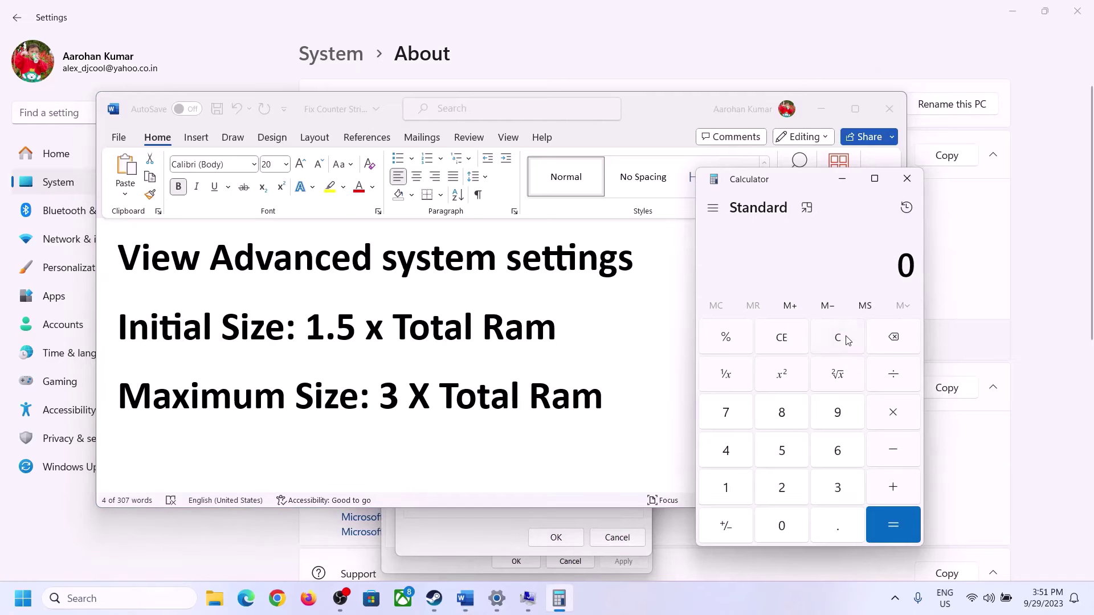
{"action": "left_click", "coordinate": [496, 598]}
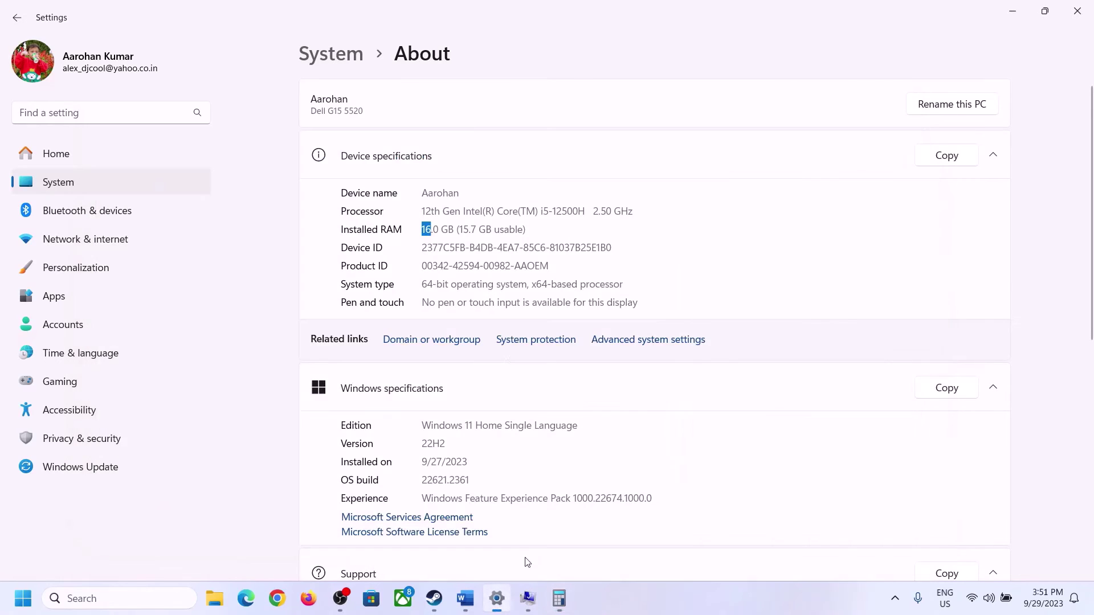
{"action": "left_click", "coordinate": [559, 598]}
Calculate 16 times 1024 again as the base for the maximum paging file size
{"action": "left_click", "coordinate": [738, 483]}
{"action": "left_click", "coordinate": [834, 451]}
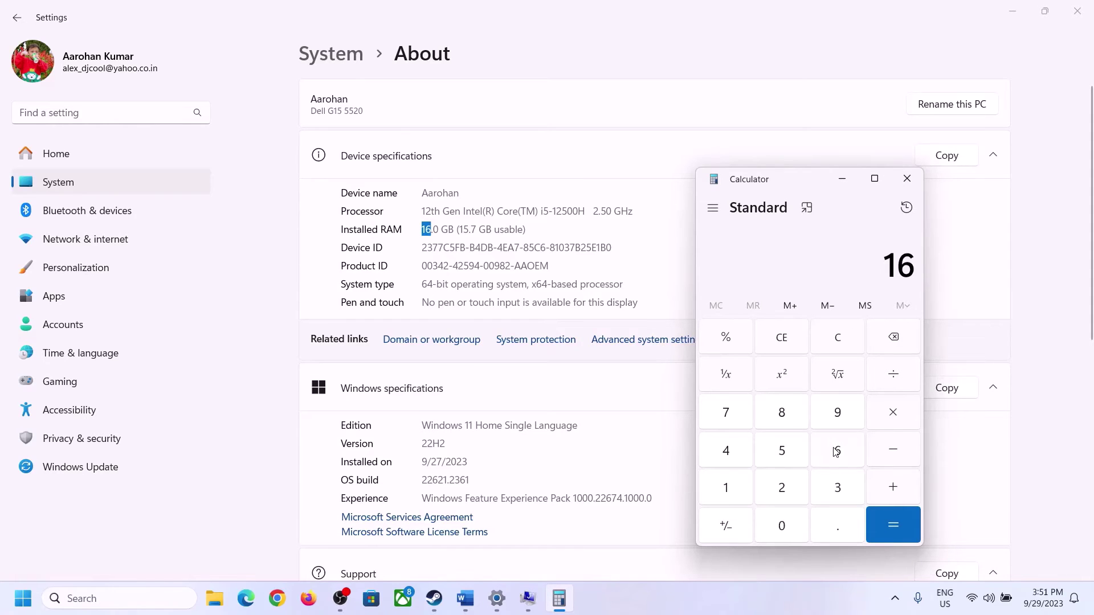
{"action": "left_click", "coordinate": [888, 412]}
{"action": "left_click", "coordinate": [732, 481]}
{"action": "left_click", "coordinate": [775, 521]}
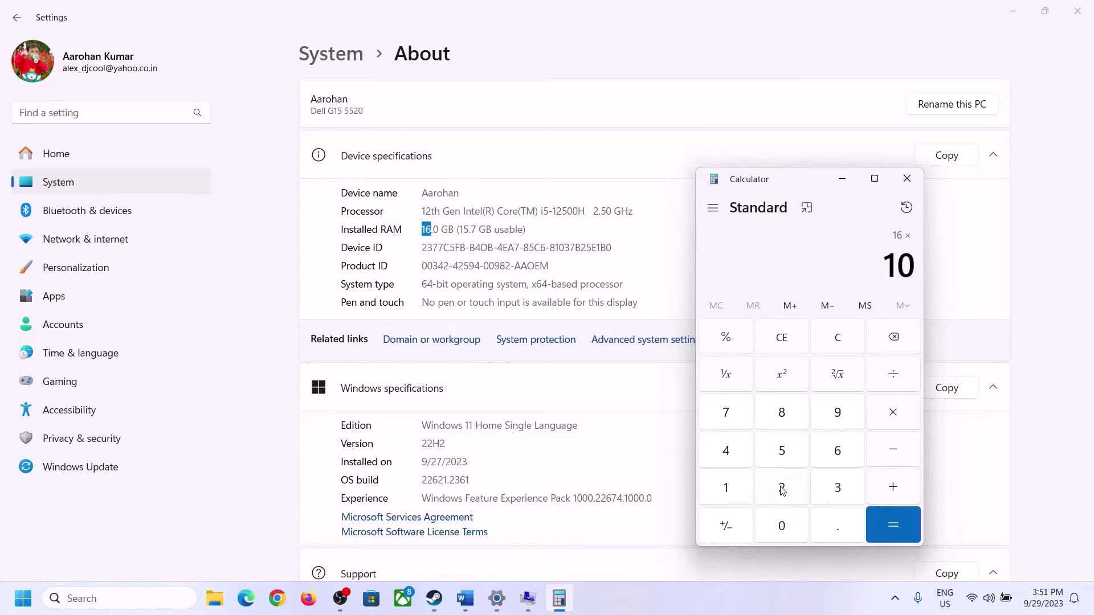
{"action": "left_click", "coordinate": [783, 488]}
{"action": "left_click", "coordinate": [726, 452]}
{"action": "left_click", "coordinate": [887, 536]}
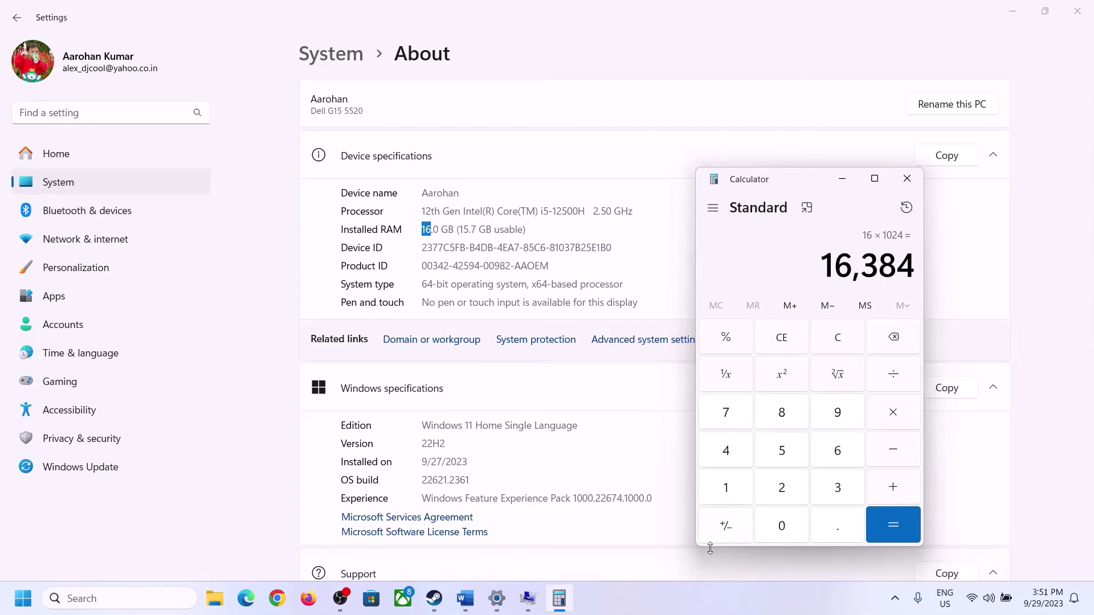
Check the document's Maximum Size formula and multiply the RAM amount in megabytes by 3
{"action": "left_click", "coordinate": [466, 598]}
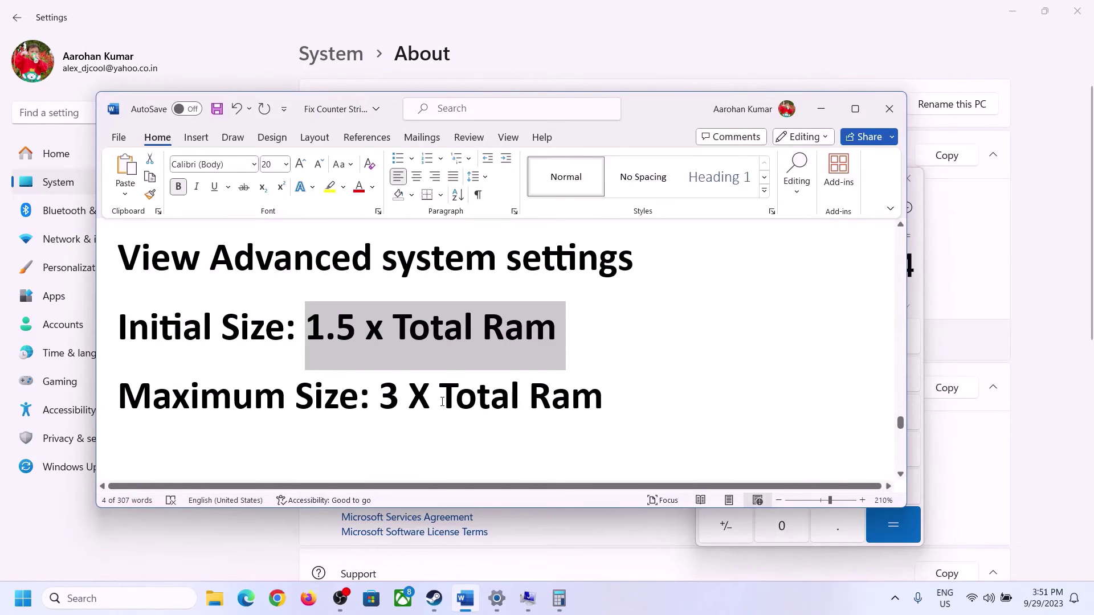
{"action": "left_click", "coordinate": [559, 598]}
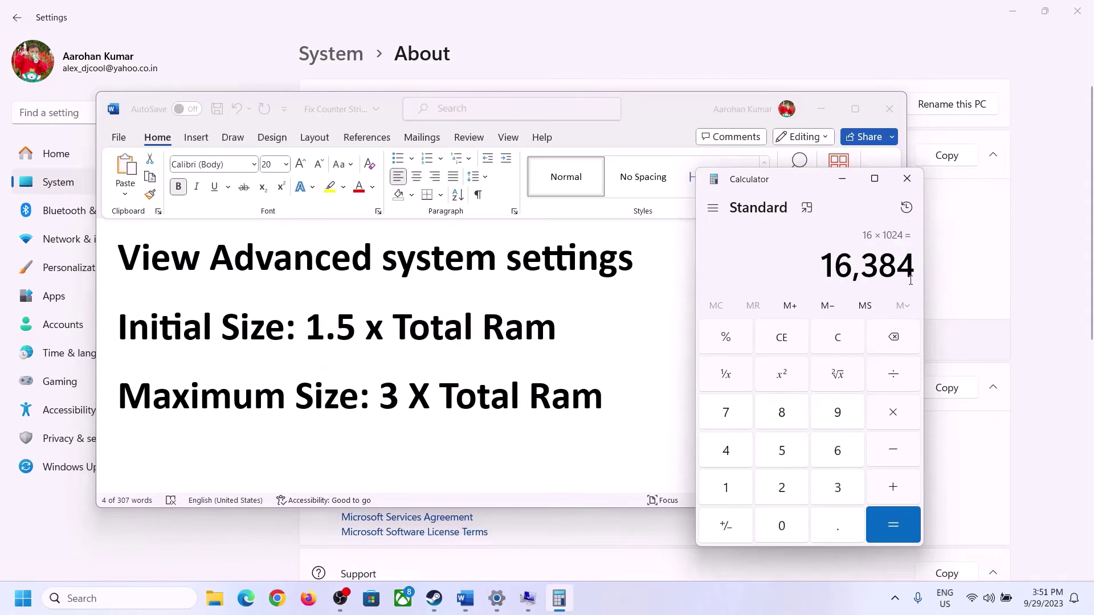
{"action": "left_click", "coordinate": [892, 413]}
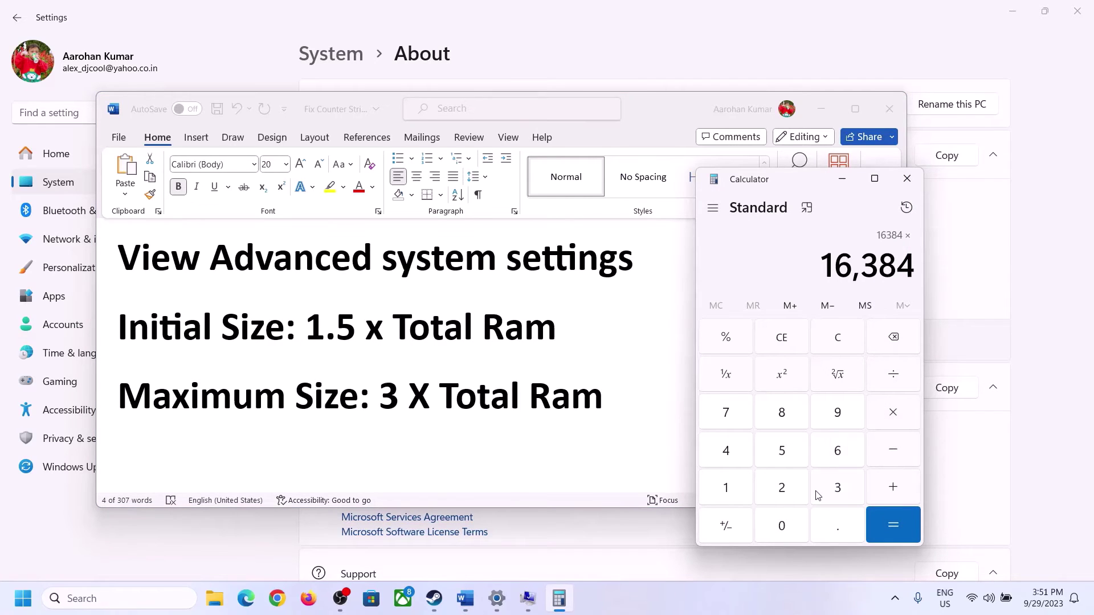
{"action": "left_click", "coordinate": [821, 494]}
{"action": "left_click", "coordinate": [905, 524]}
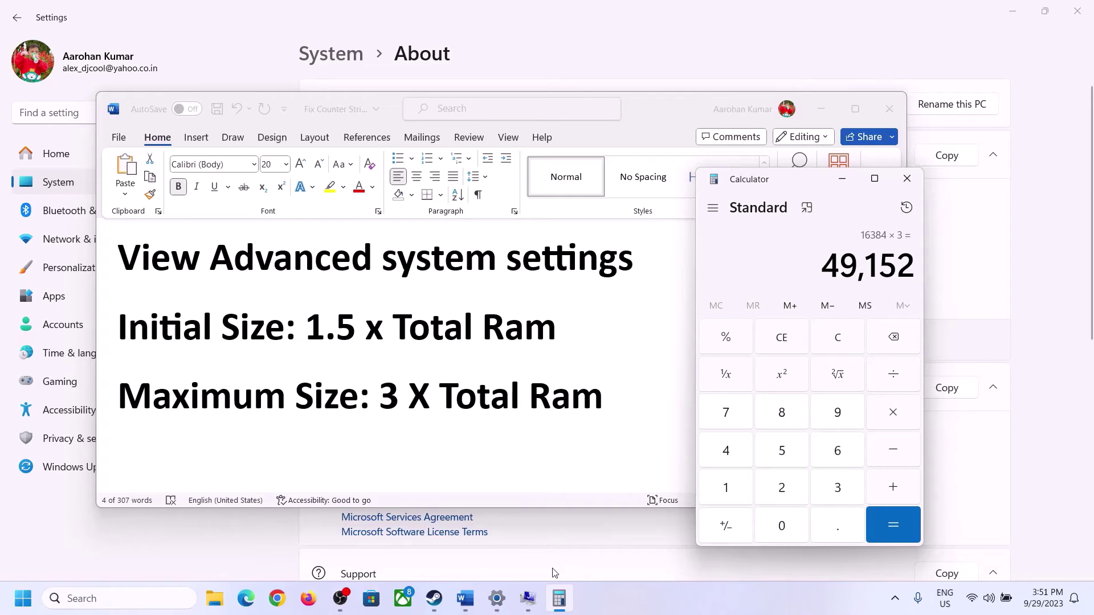
Set the maximum paging file size for drive C: to 49152 MB, assign the custom range and confirm the virtual memory change
{"action": "left_click", "coordinate": [528, 598]}
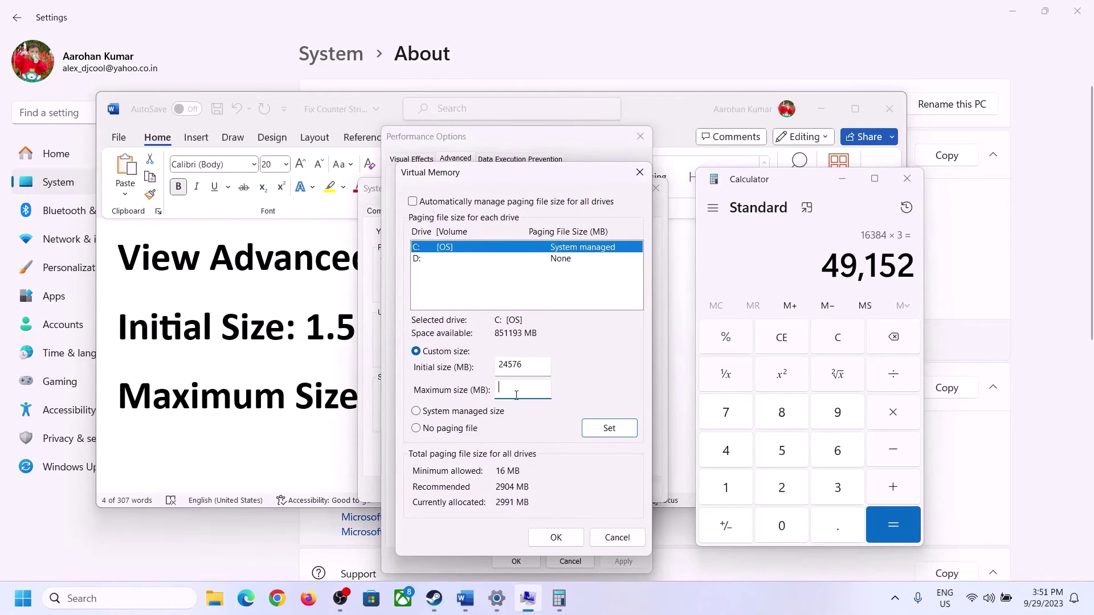
{"action": "type", "text": "49152"}
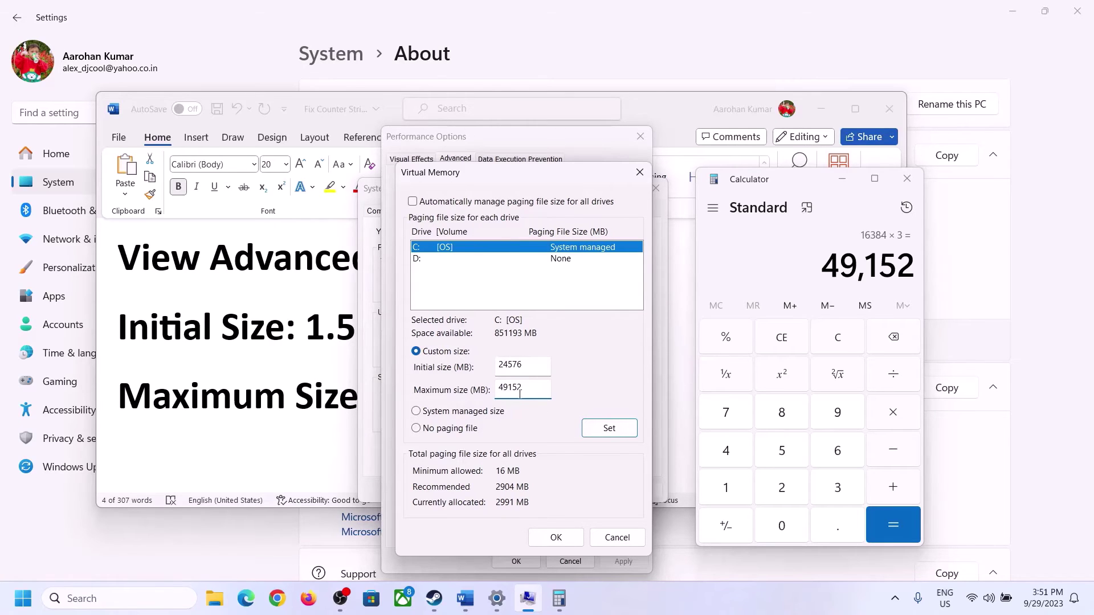
{"action": "left_click", "coordinate": [610, 433]}
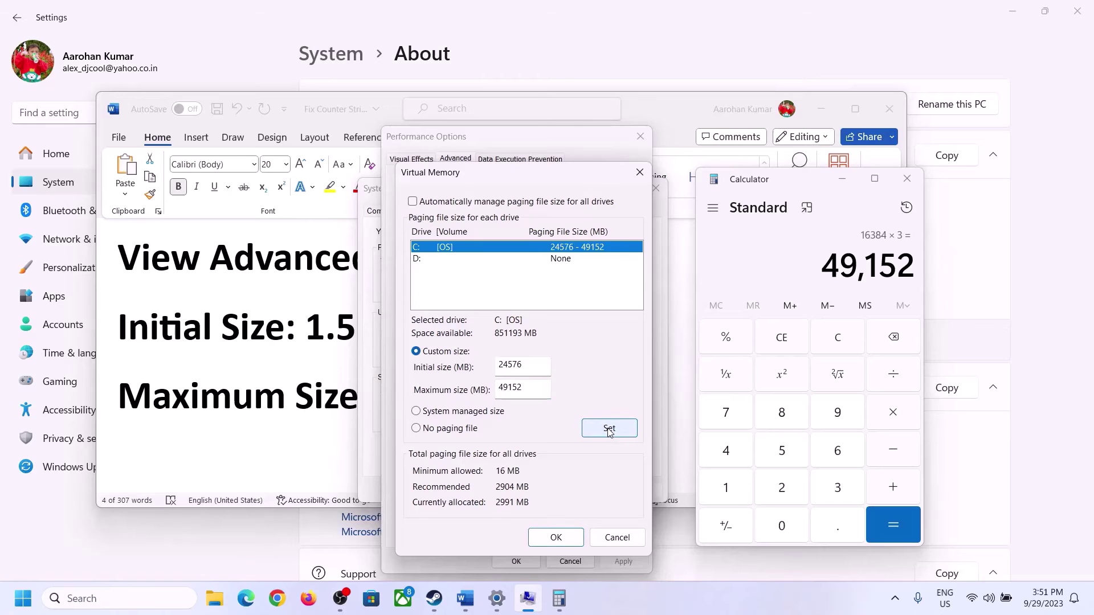
{"action": "left_click", "coordinate": [556, 538]}
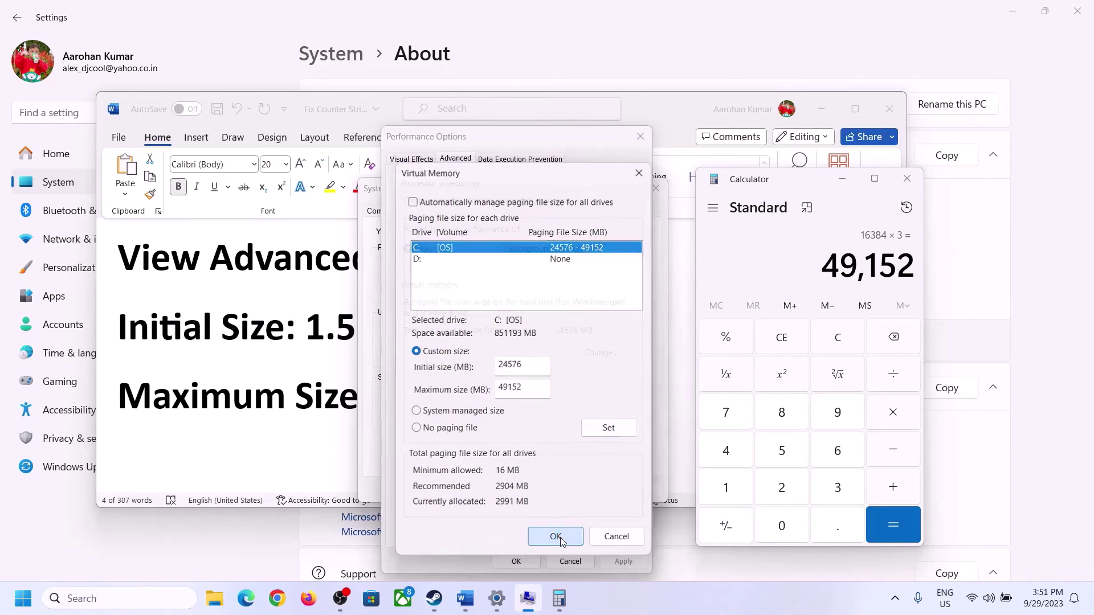
{"action": "left_click", "coordinate": [677, 350]}
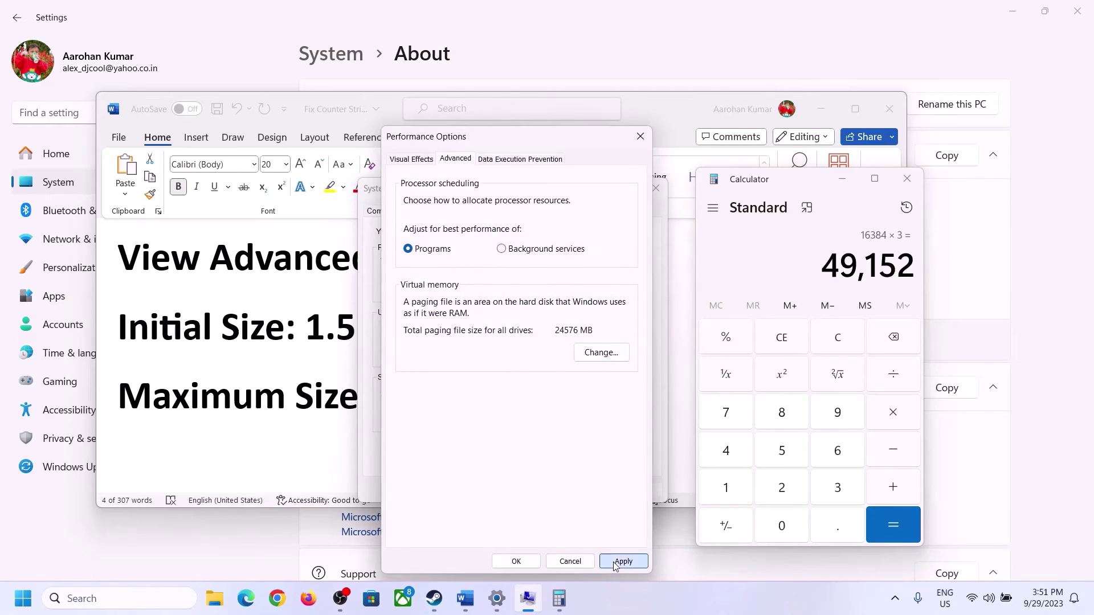
Confirm the performance options and system properties, and dismiss the restart request without restarting the computer
{"action": "left_click", "coordinate": [527, 564]}
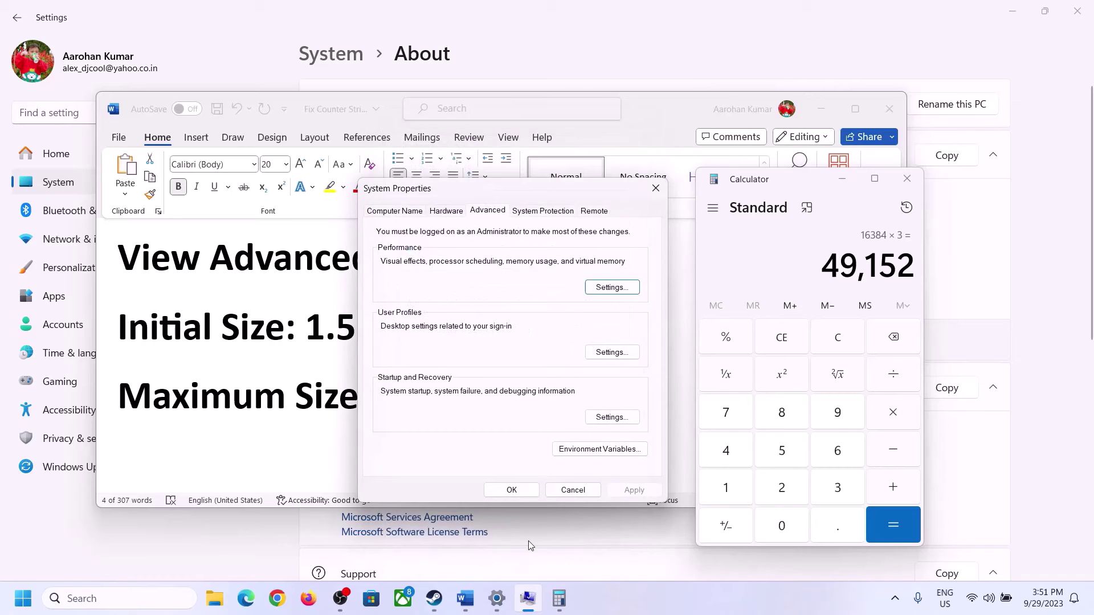
{"action": "left_click", "coordinate": [519, 488]}
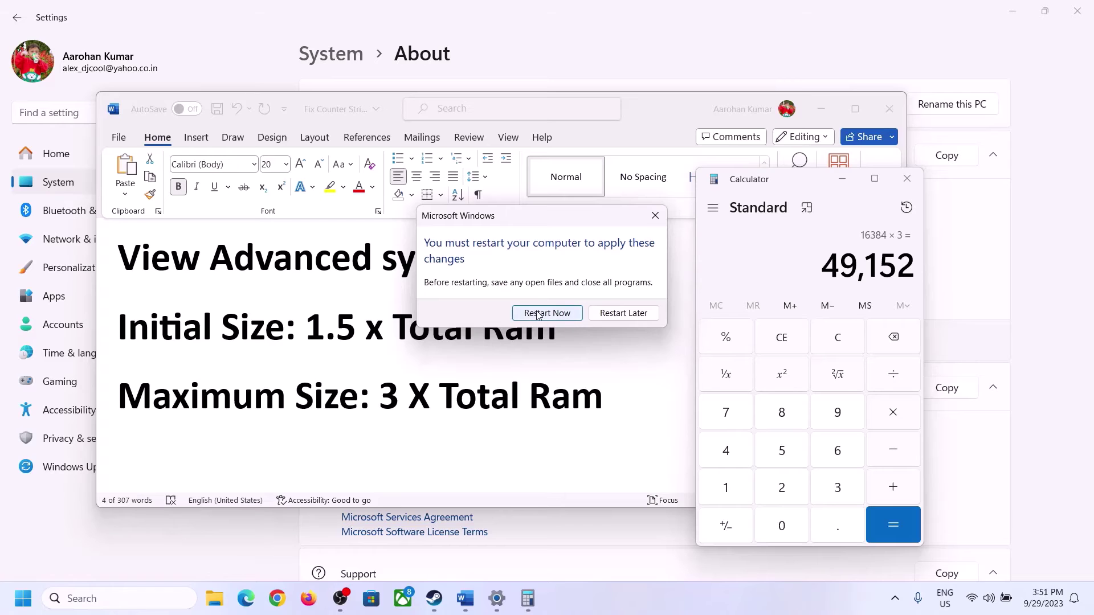
{"action": "left_click", "coordinate": [654, 215]}
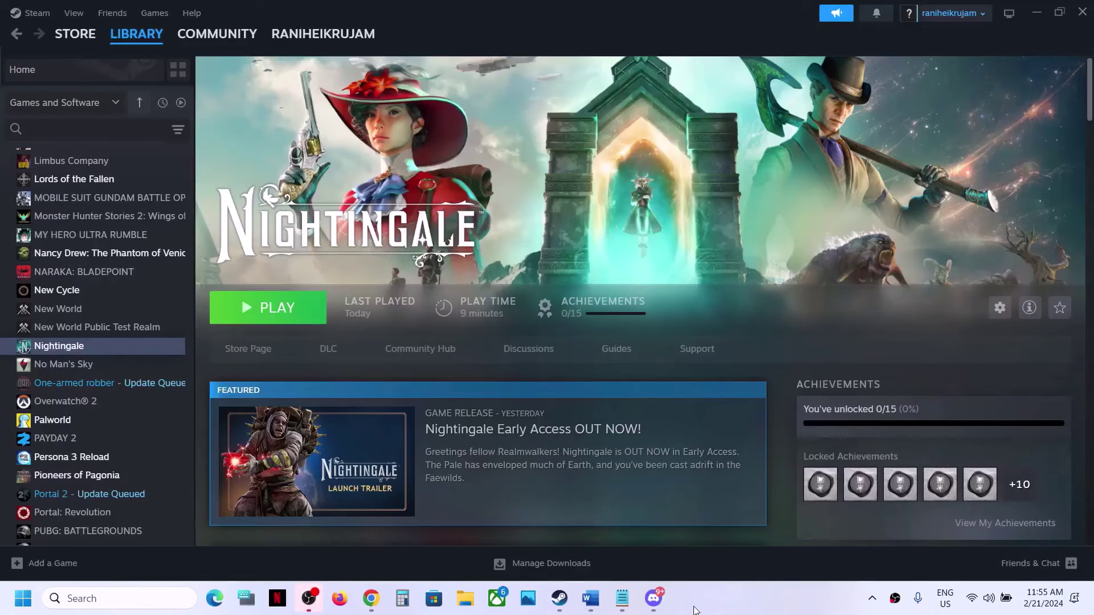
Switch to the Nightingale checklist in Word and read Step 16 about the wired connection and VPN
{"action": "left_click", "coordinate": [590, 598]}
{"action": "scroll", "coordinate": [452, 413], "scroll_direction": "down", "scroll_amount": 5}
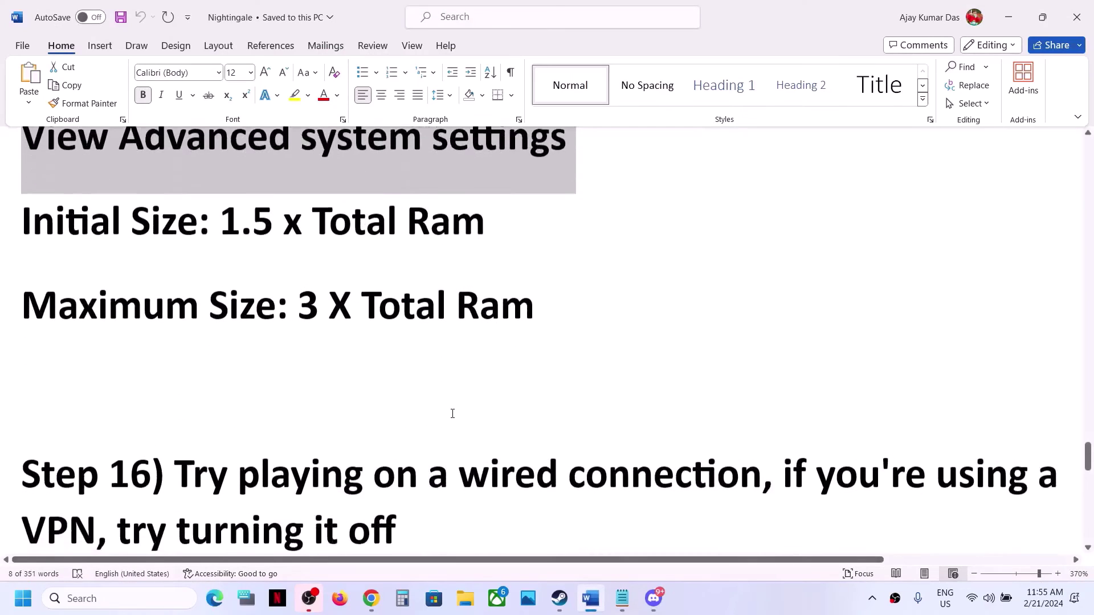
{"action": "left_click_drag", "start_coordinate": [188, 399], "coordinate": [714, 391]}
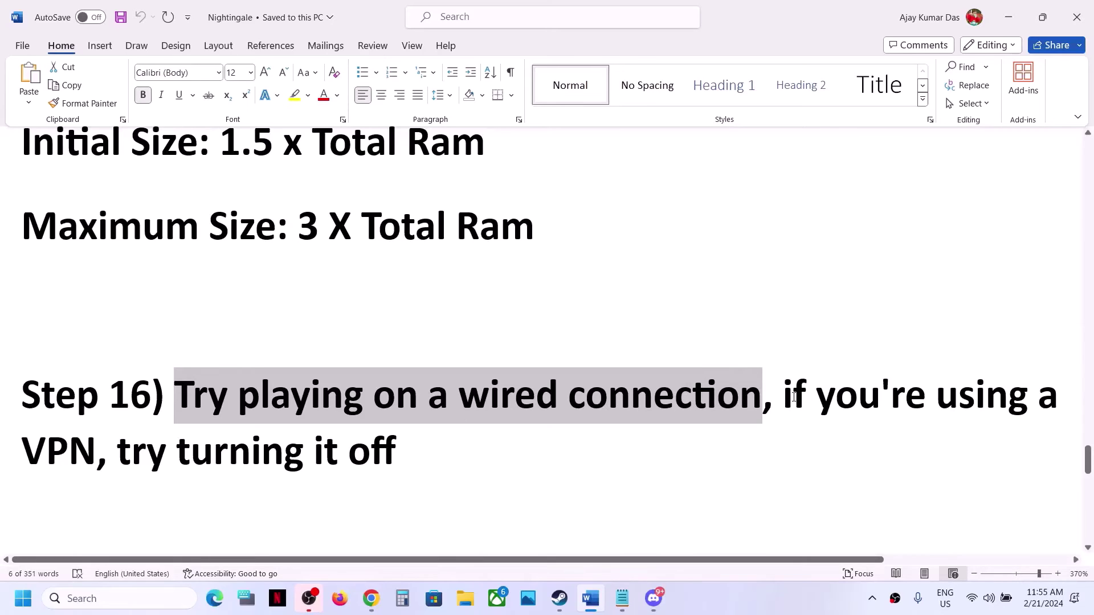
{"action": "left_click_drag", "start_coordinate": [784, 393], "coordinate": [396, 455]}
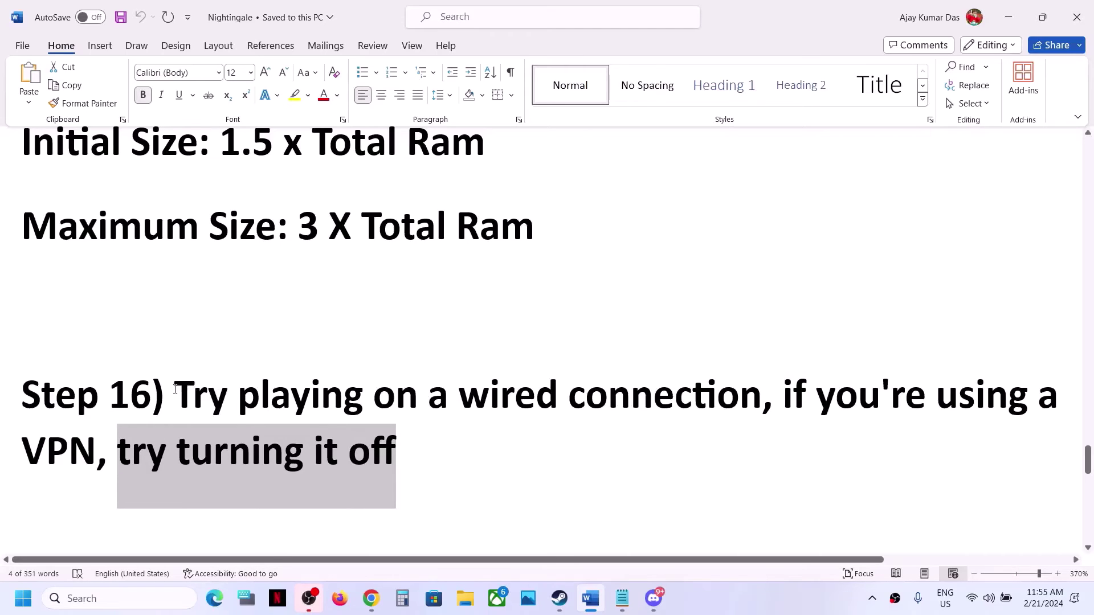
{"action": "left_click_drag", "start_coordinate": [175, 389], "coordinate": [409, 437]}
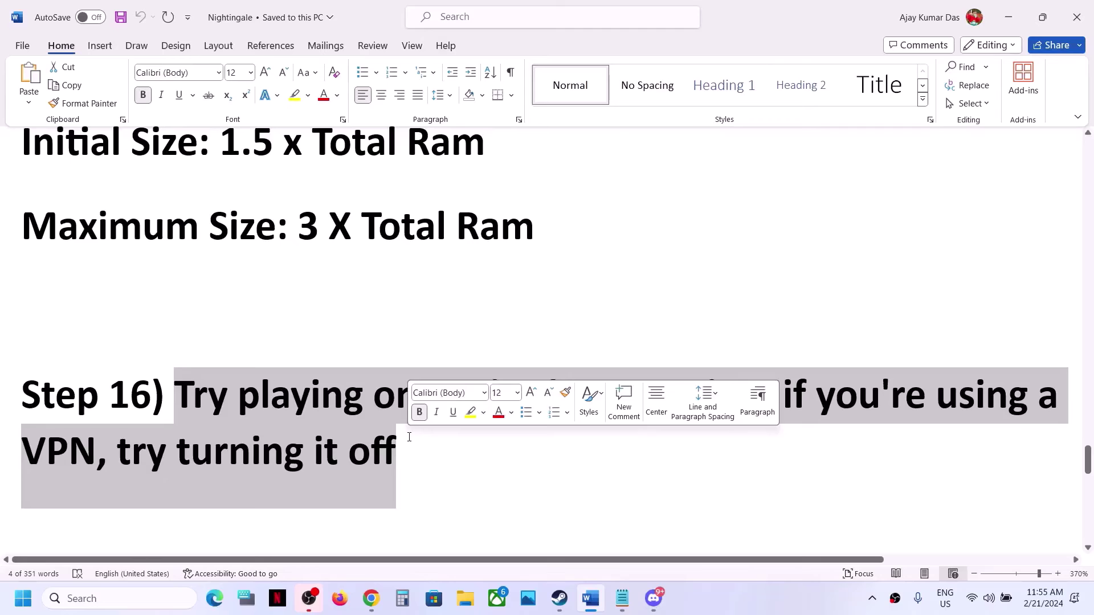
{"action": "left_click", "coordinate": [409, 437]}
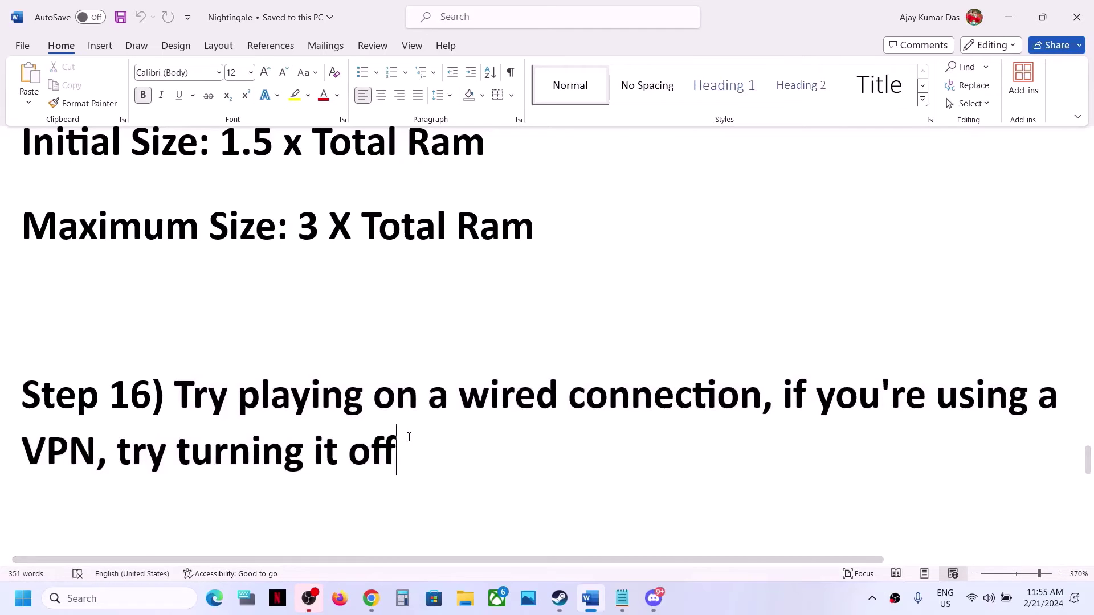
Review the Step 17 command list in the checklist and open Command Prompt as administrator
{"action": "scroll", "coordinate": [409, 437], "scroll_direction": "down", "scroll_amount": 1}
{"action": "scroll", "coordinate": [409, 436], "scroll_direction": "down", "scroll_amount": 2}
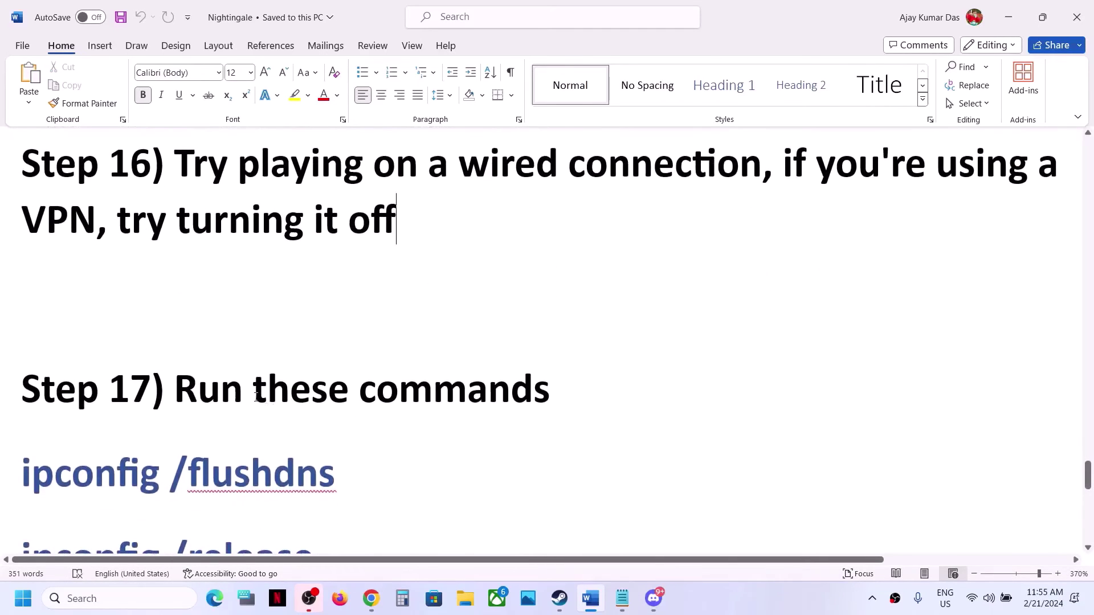
{"action": "left_click_drag", "start_coordinate": [219, 393], "coordinate": [547, 393]}
{"action": "scroll", "coordinate": [479, 386], "scroll_direction": "down", "scroll_amount": 4}
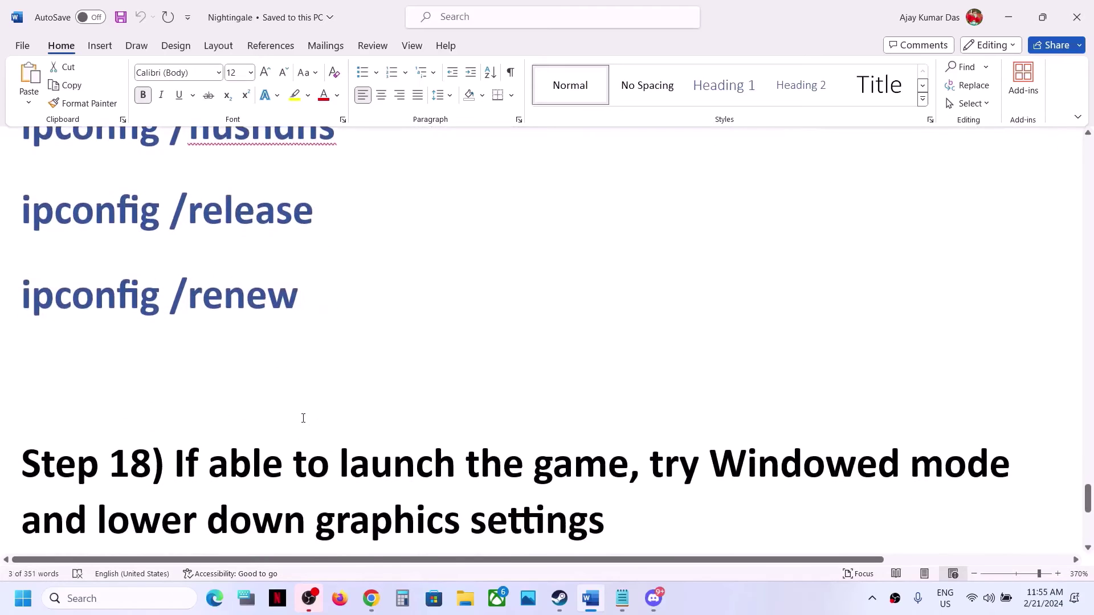
{"action": "scroll", "coordinate": [303, 418], "scroll_direction": "up", "scroll_amount": 3}
{"action": "left_click", "coordinate": [132, 605]}
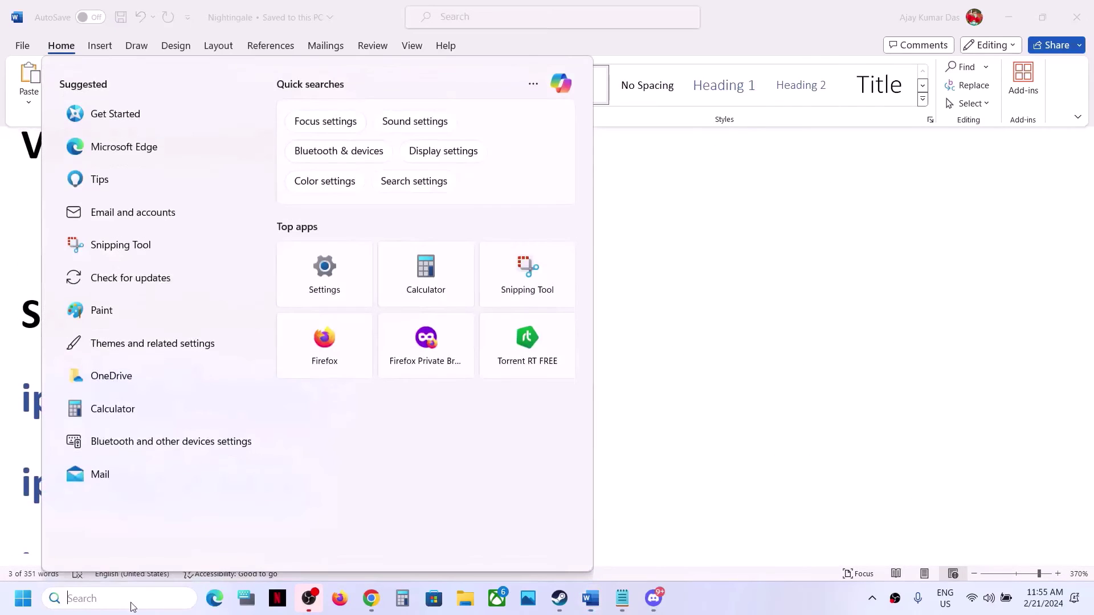
{"action": "type", "text": "cmd"}
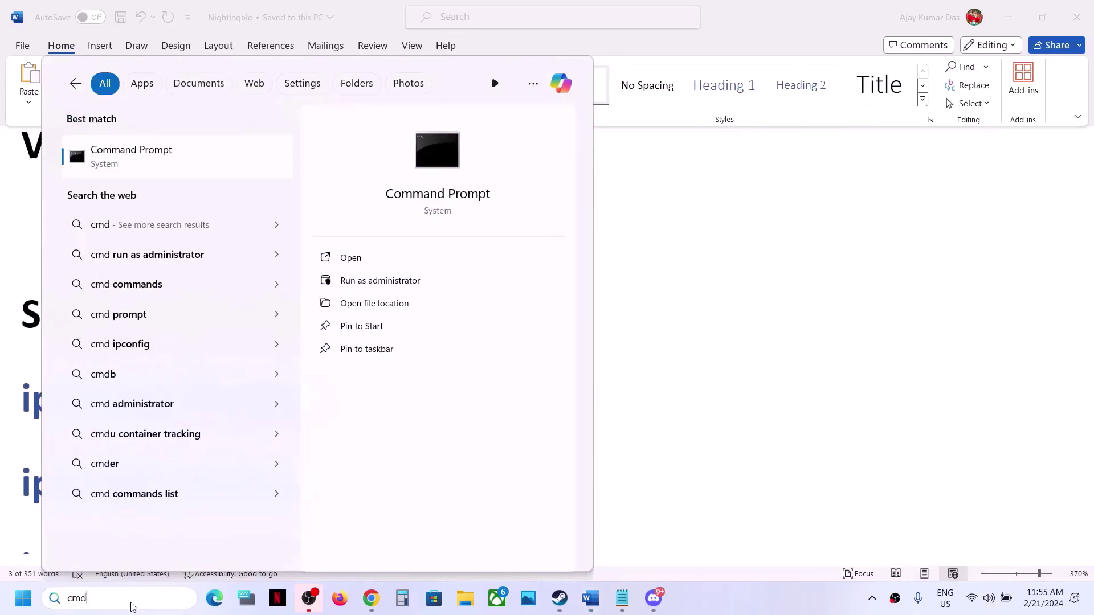
{"action": "right_click", "coordinate": [143, 156]}
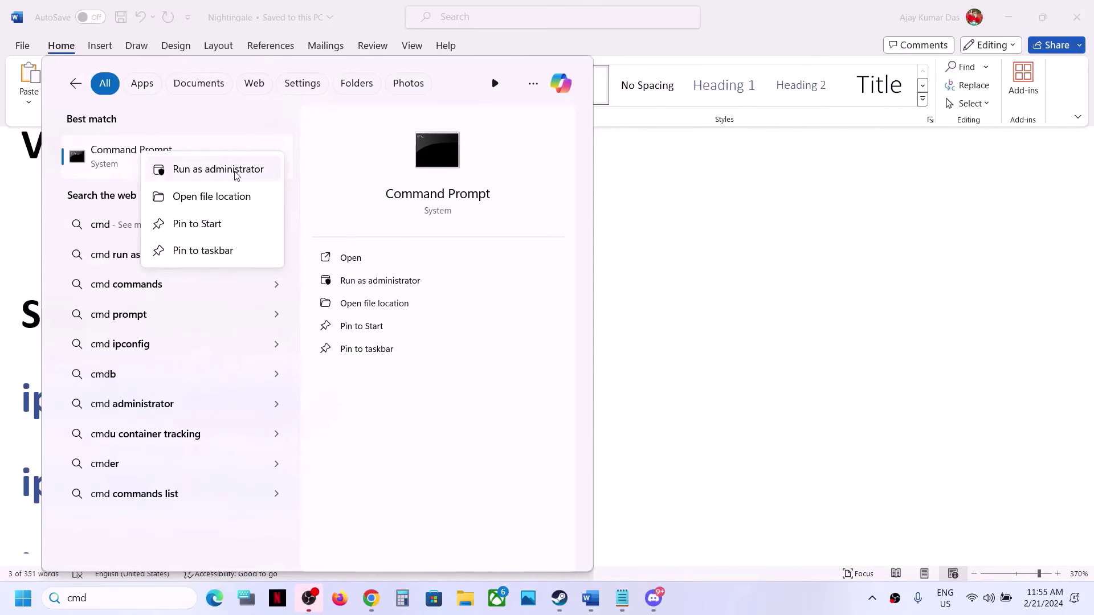
{"action": "left_click", "coordinate": [237, 170]}
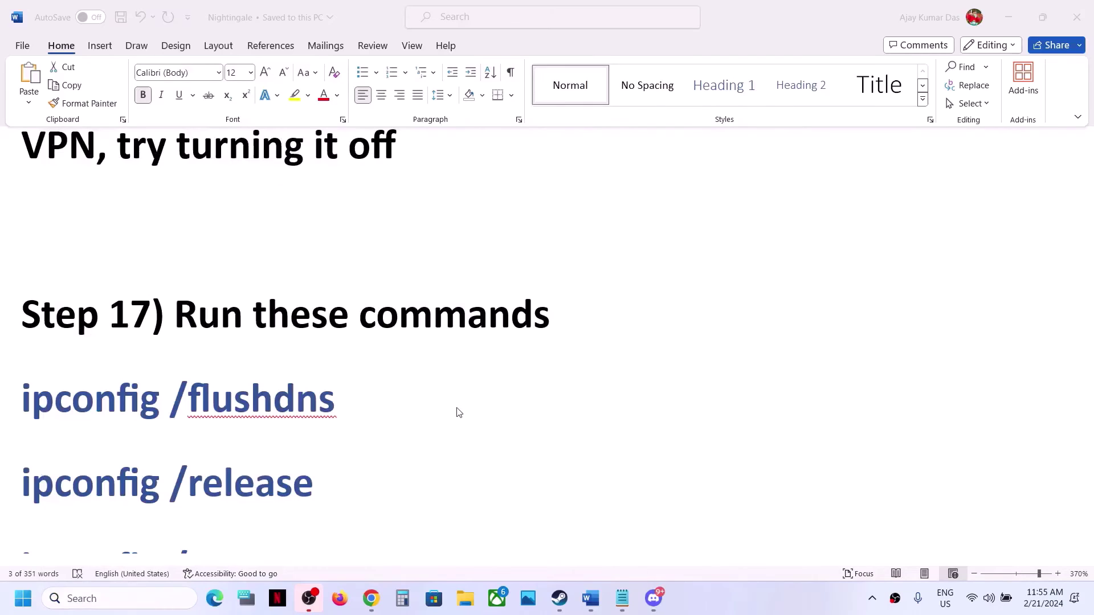
Copy the ipconfig /flushdns command from the checklist and run it in Command Prompt
{"action": "key", "text": "alt+Tab"}
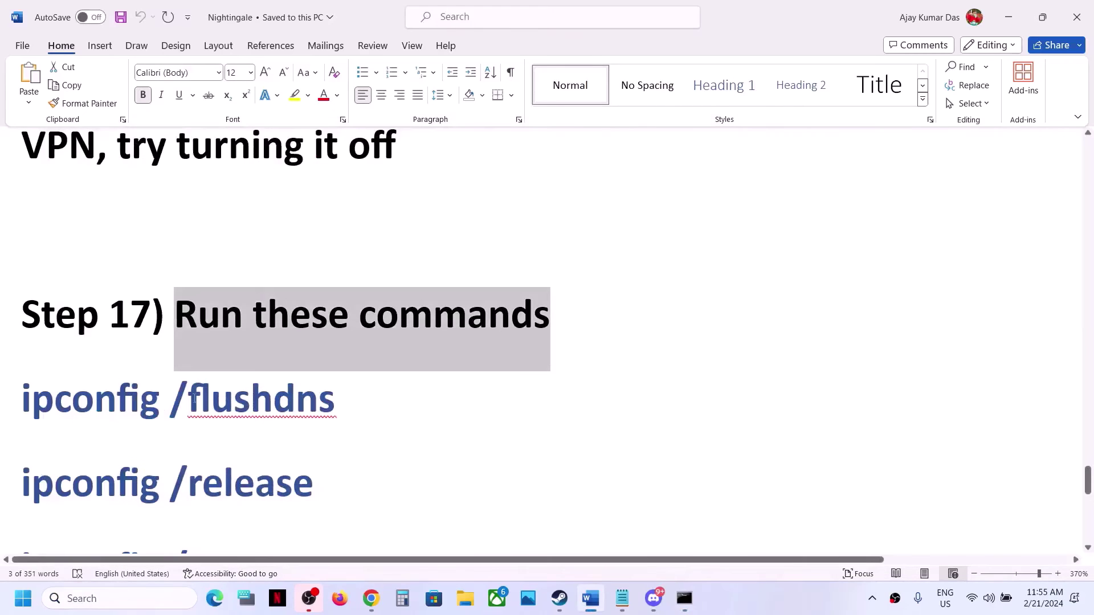
{"action": "scroll", "coordinate": [207, 397], "scroll_direction": "down", "scroll_amount": 1}
{"action": "scroll", "coordinate": [207, 397], "scroll_direction": "down", "scroll_amount": 1}
{"action": "triple_click", "coordinate": [234, 291]}
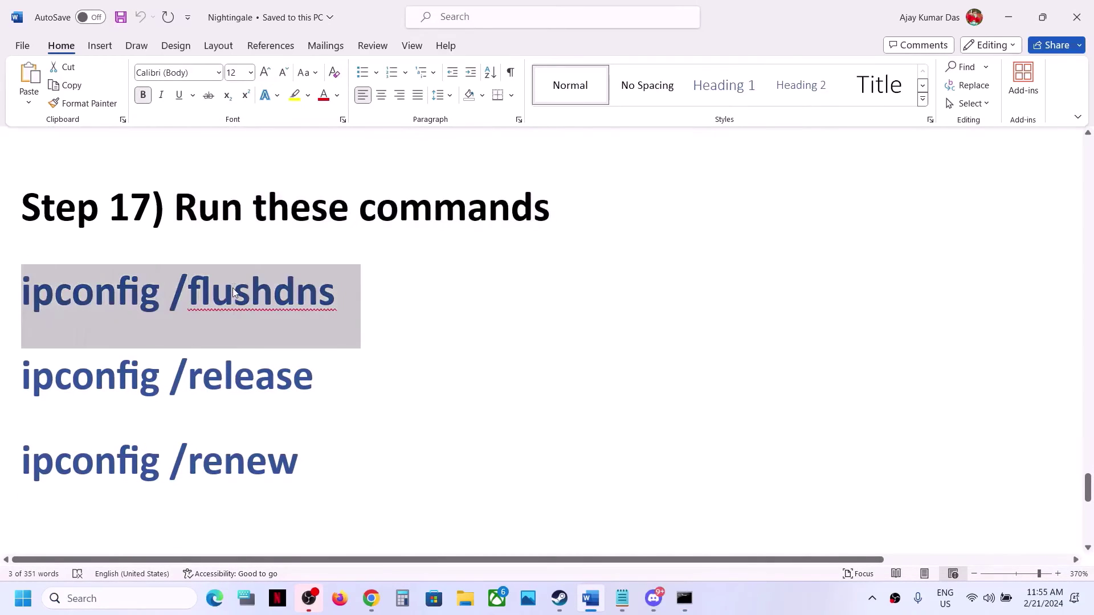
{"action": "key", "text": "ctrl+c"}
{"action": "key", "text": "alt+Tab"}
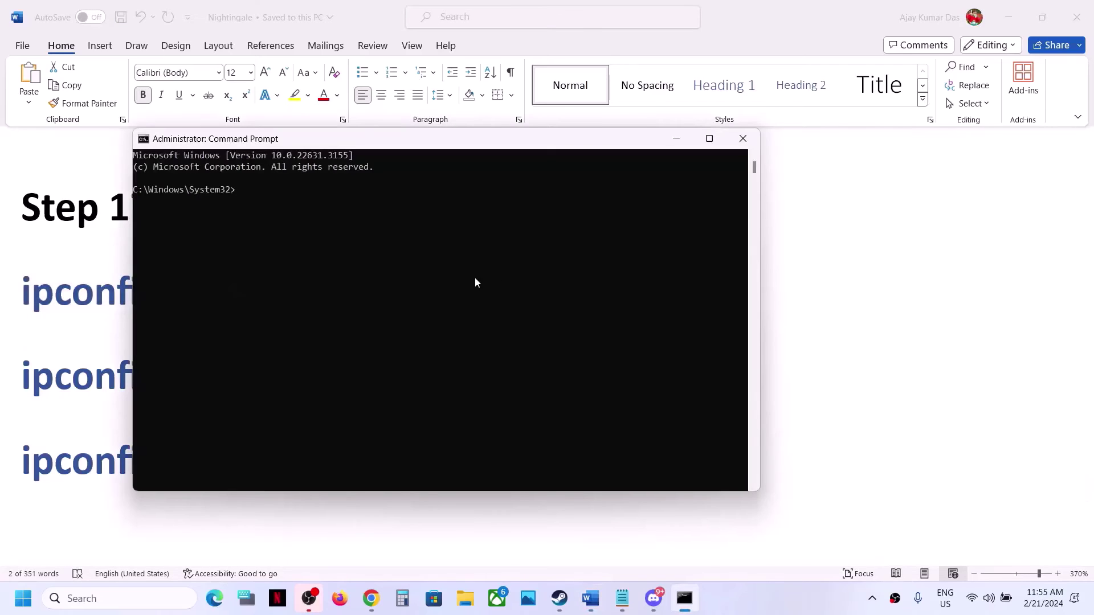
{"action": "key", "text": "ctrl+v"}
{"action": "key", "text": "Return"}
Copy the ipconfig /release command from the checklist and run it in Command Prompt
{"action": "key", "text": "alt+Tab"}
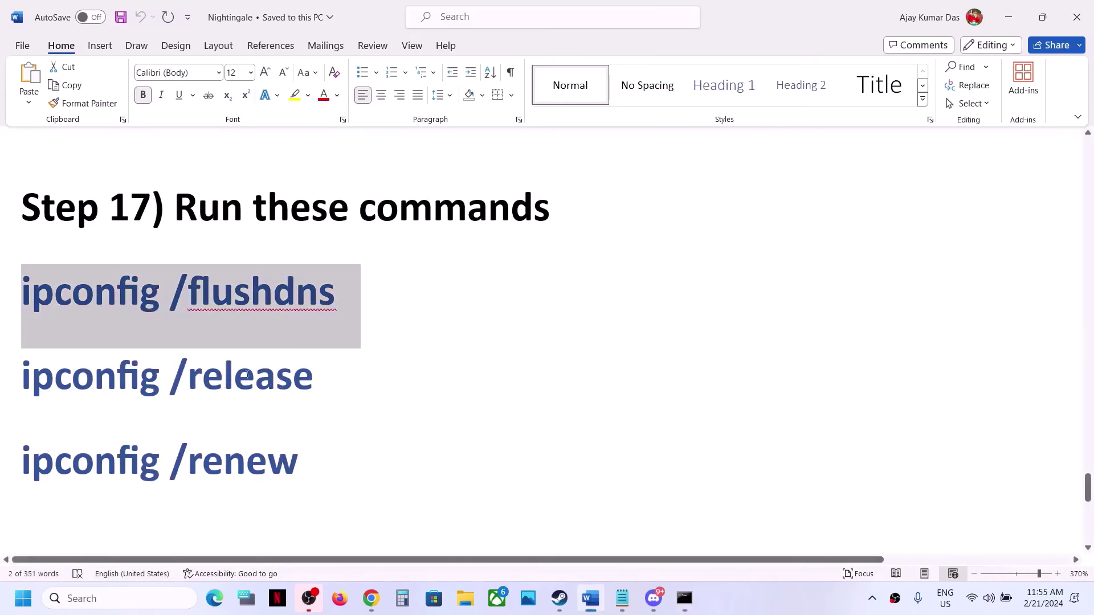
{"action": "left_click", "coordinate": [242, 379]}
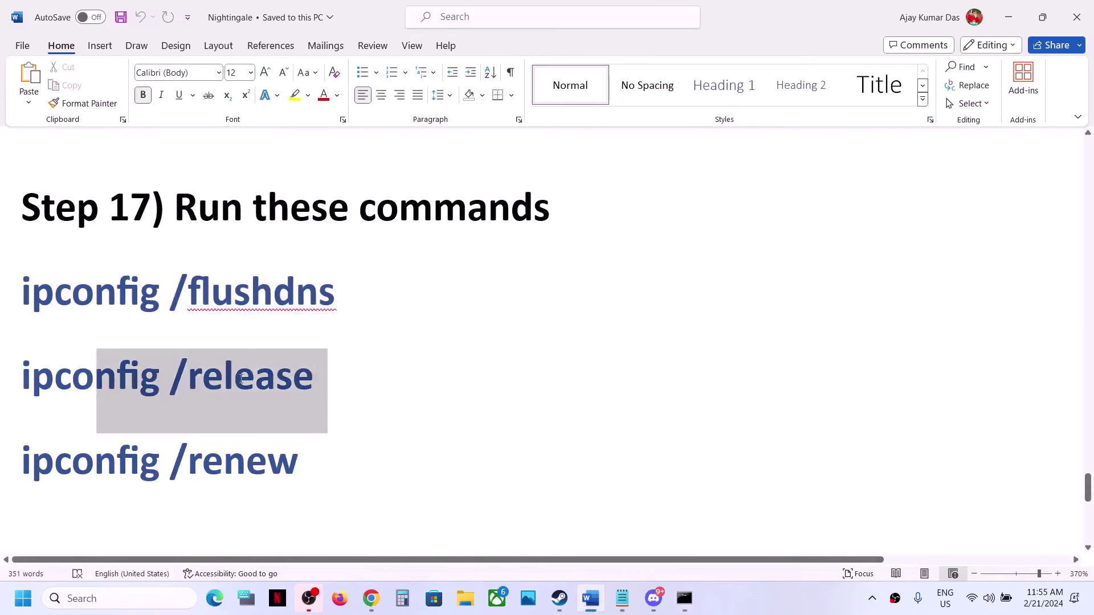
{"action": "double_click", "coordinate": [242, 380]}
{"action": "triple_click", "coordinate": [241, 380]}
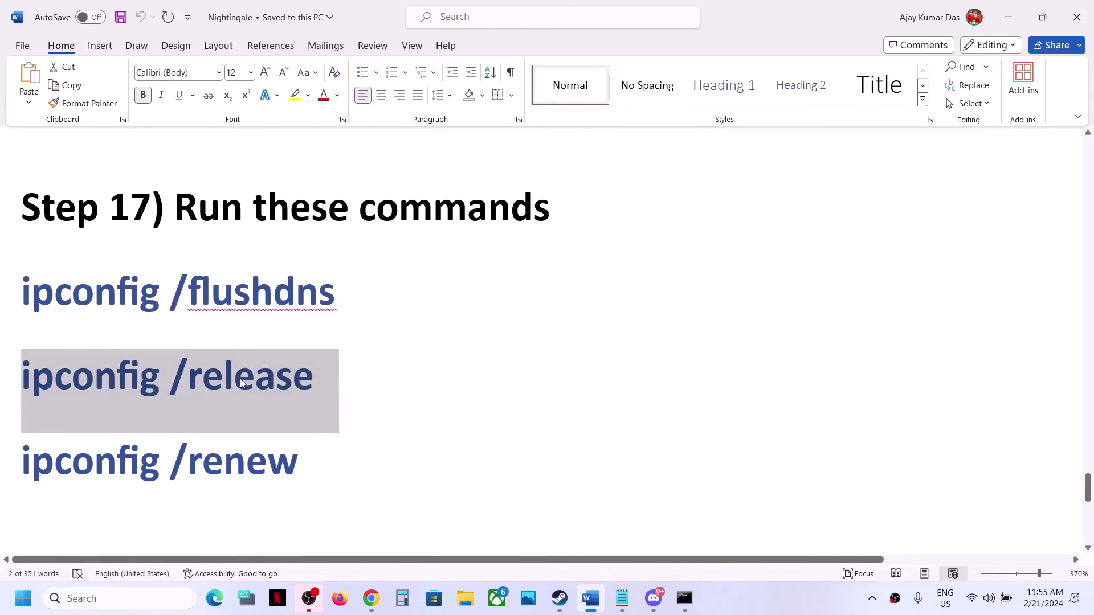
{"action": "key", "text": "ctrl+c"}
{"action": "key", "text": "alt+Tab"}
{"action": "key", "text": "ctrl+v"}
{"action": "key", "text": "Return"}
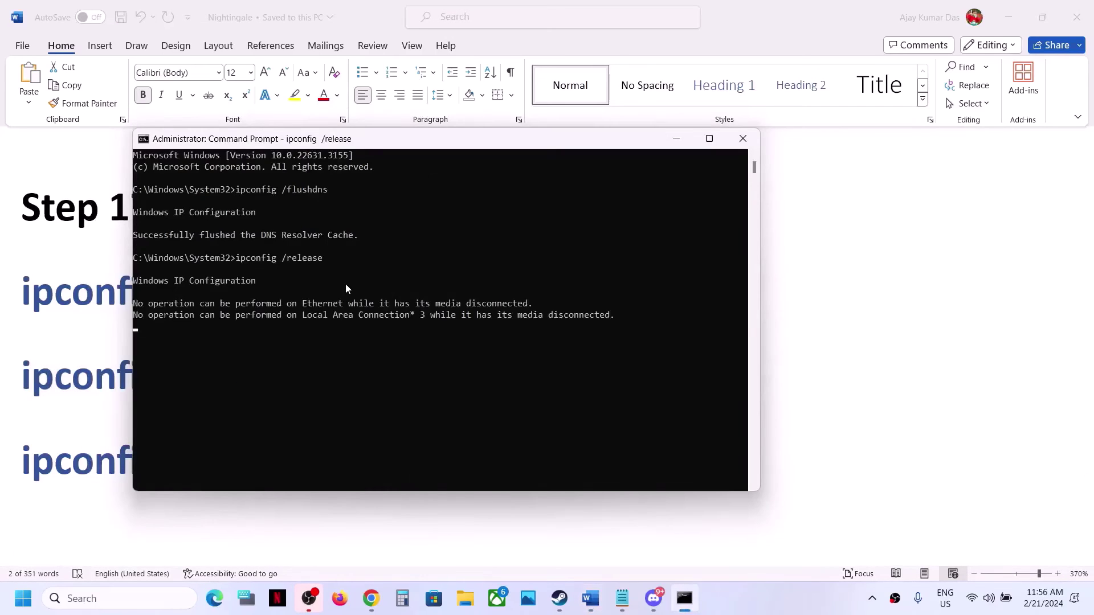
Copy the ipconfig /renew command from the checklist and run it in Command Prompt
{"action": "key", "text": "alt+Tab"}
{"action": "double_click", "coordinate": [187, 467]}
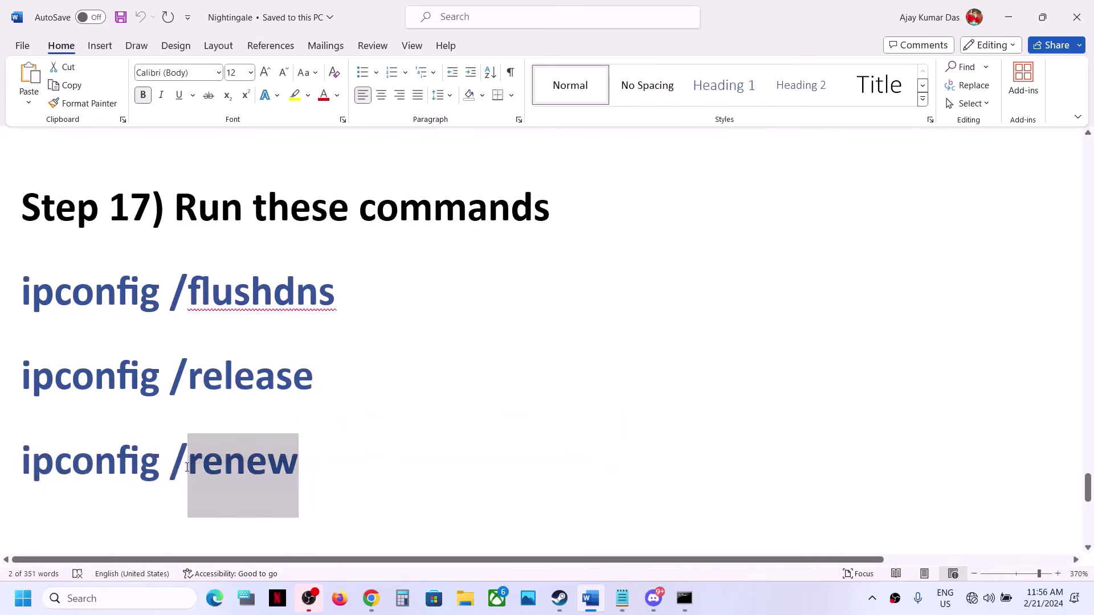
{"action": "left_click_drag", "start_coordinate": [18, 463], "coordinate": [275, 455]}
{"action": "key", "text": "ctrl+c"}
{"action": "key", "text": "alt+Tab"}
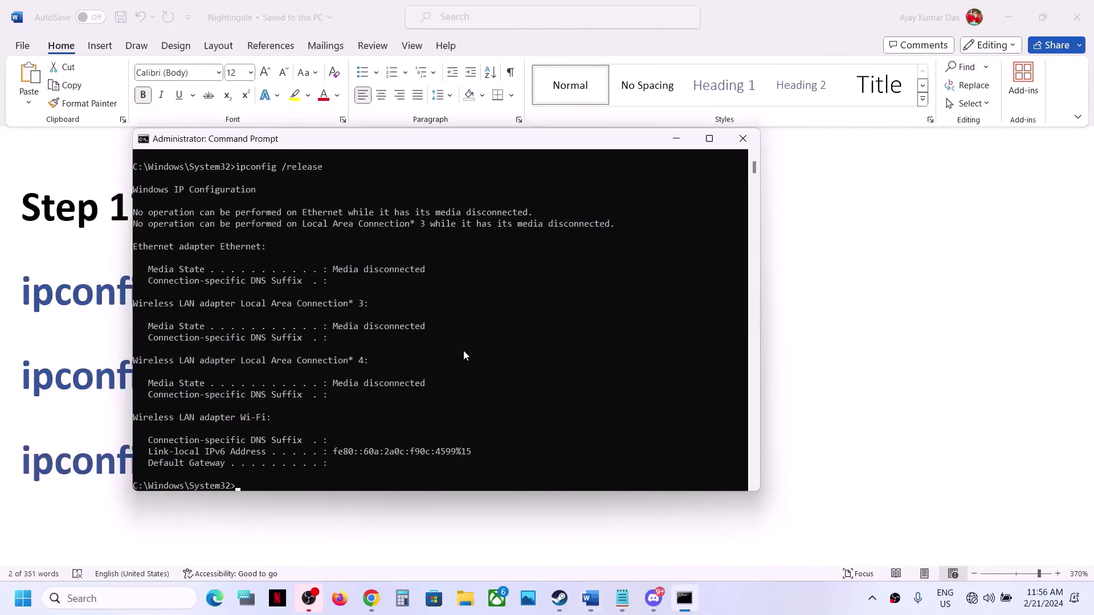
{"action": "key", "text": "ctrl+v"}
{"action": "key", "text": "Return"}
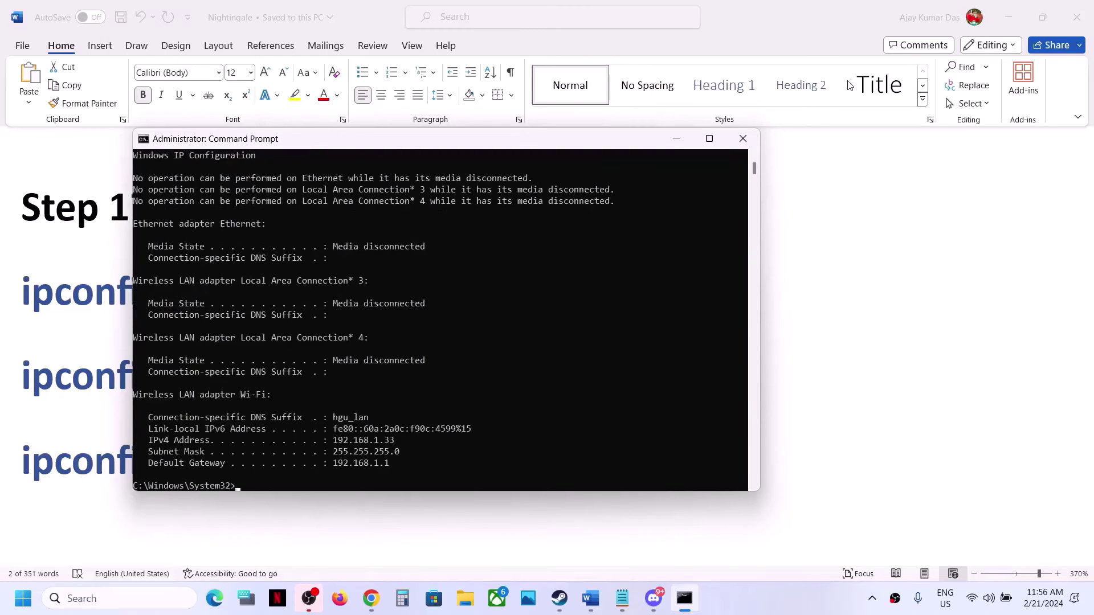
Recheck the release and renew commands in the checklist and close the Command Prompt window
{"action": "key", "text": "alt+Tab"}
{"action": "left_click", "coordinate": [976, 611]}
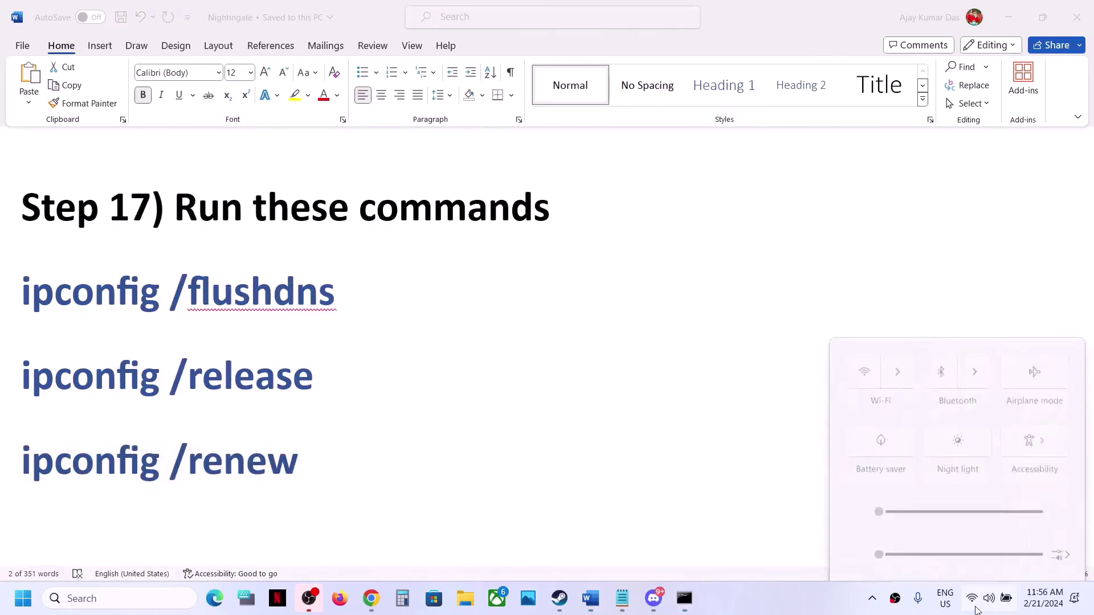
{"action": "left_click", "coordinate": [178, 422]}
{"action": "triple_click", "coordinate": [155, 378]}
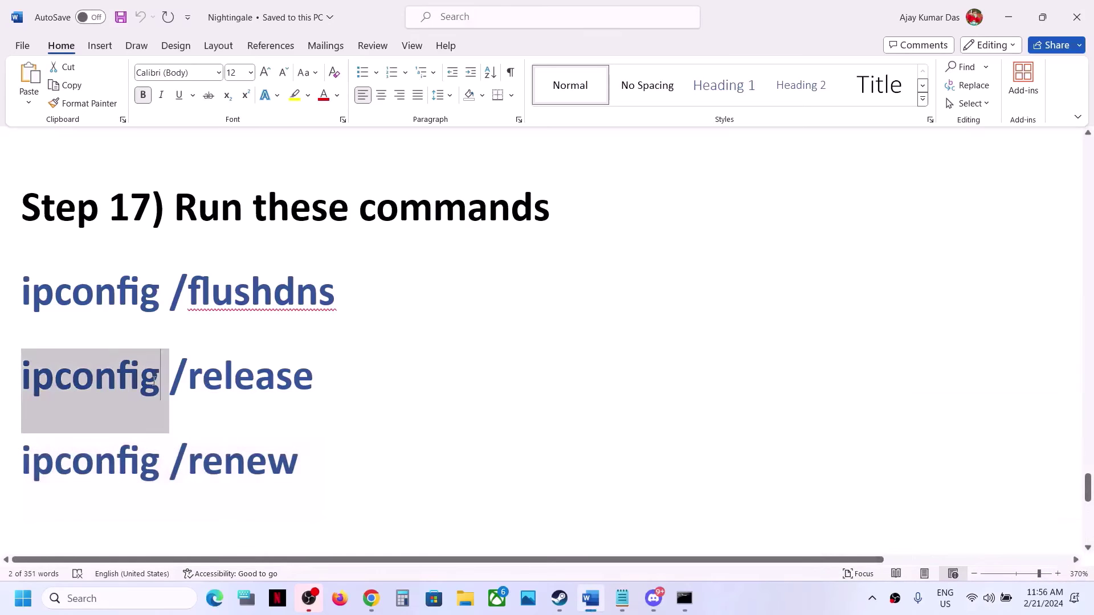
{"action": "triple_click", "coordinate": [210, 454]}
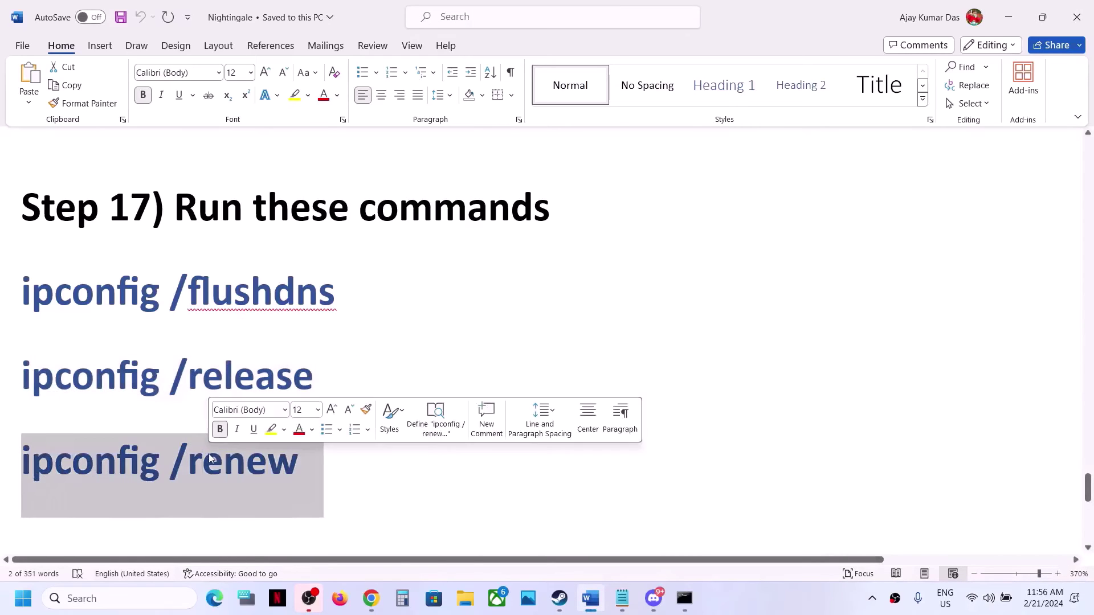
{"action": "left_click", "coordinate": [684, 598]}
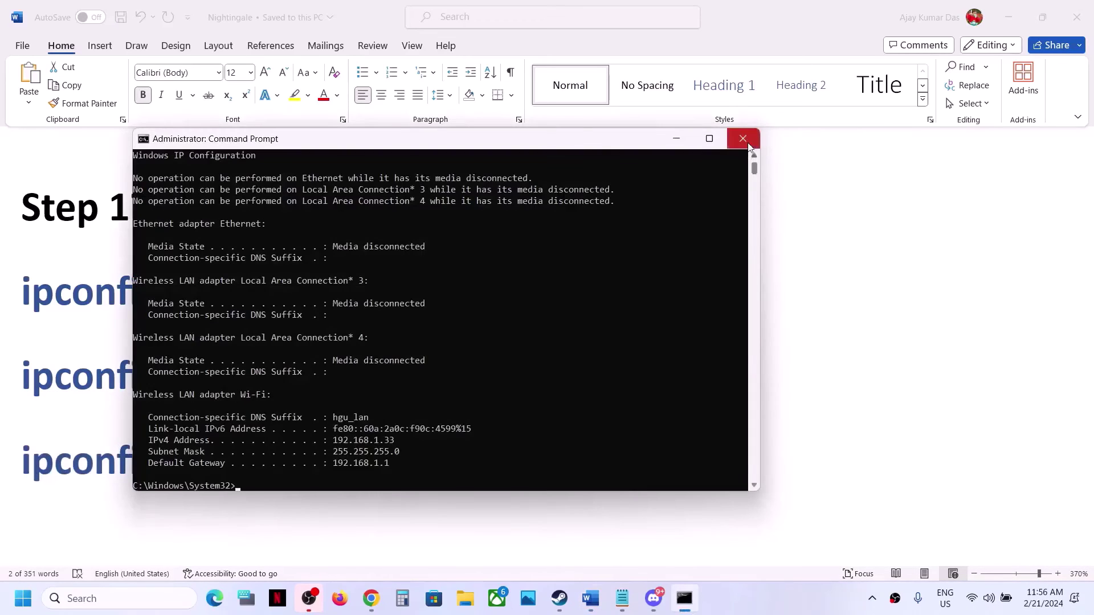
{"action": "left_click", "coordinate": [742, 139]}
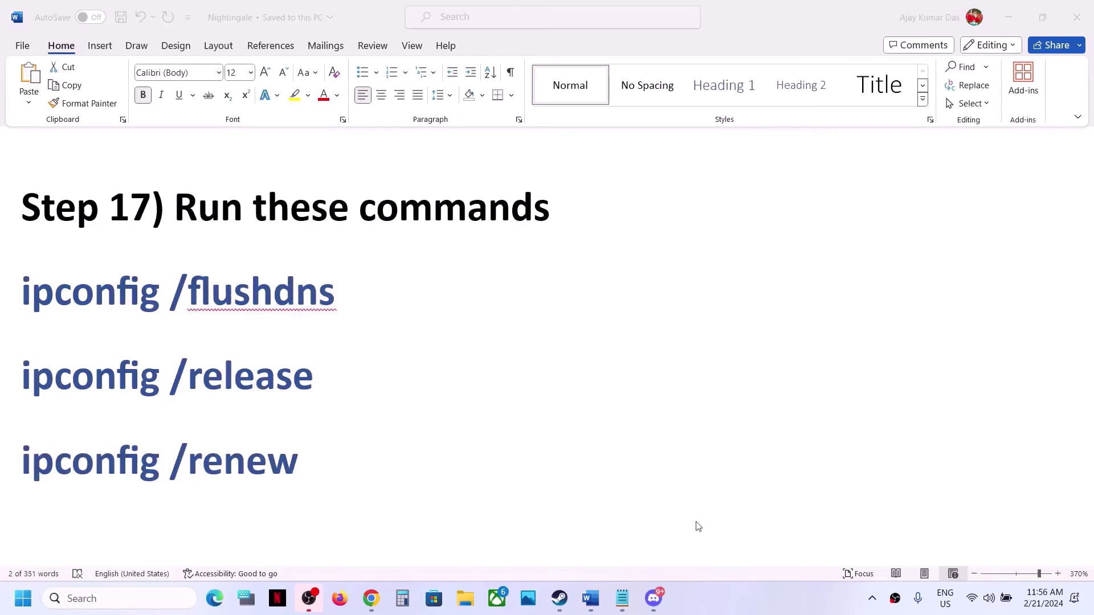
Read Step 18 of the checklist about trying Windowed mode and lowering the graphics settings
{"action": "left_click", "coordinate": [558, 599]}
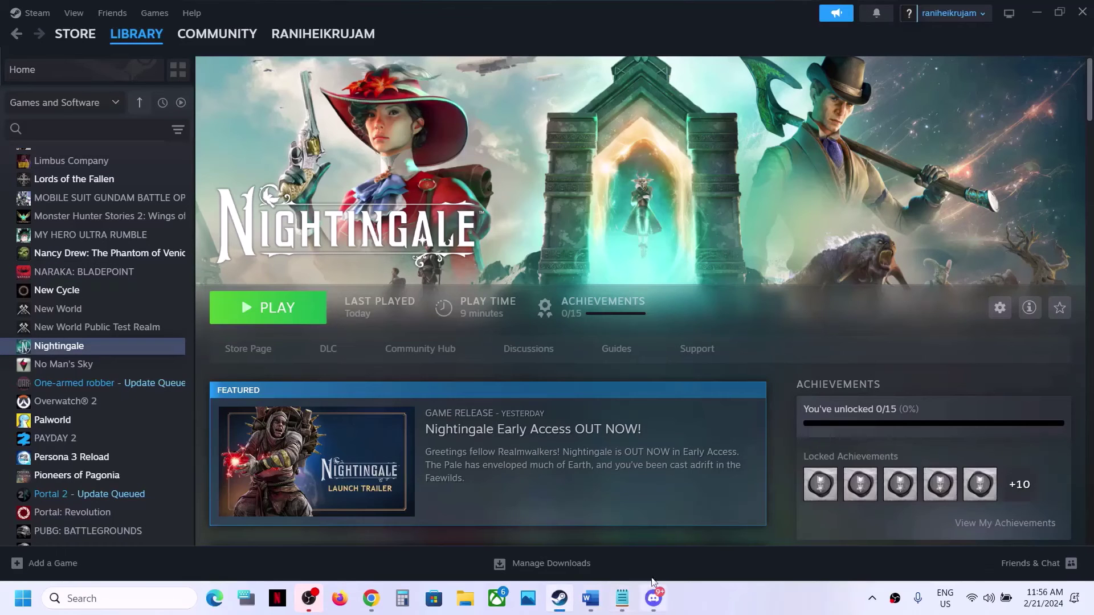
{"action": "left_click", "coordinate": [590, 598]}
{"action": "scroll", "coordinate": [385, 382], "scroll_direction": "down", "scroll_amount": 5}
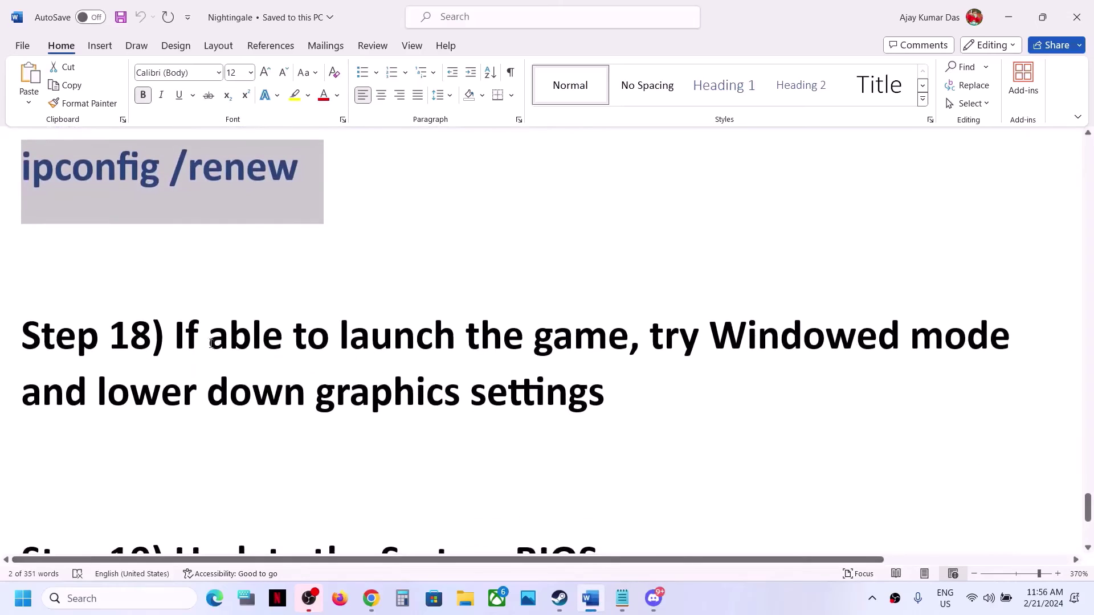
{"action": "left_click_drag", "start_coordinate": [180, 336], "coordinate": [628, 342]}
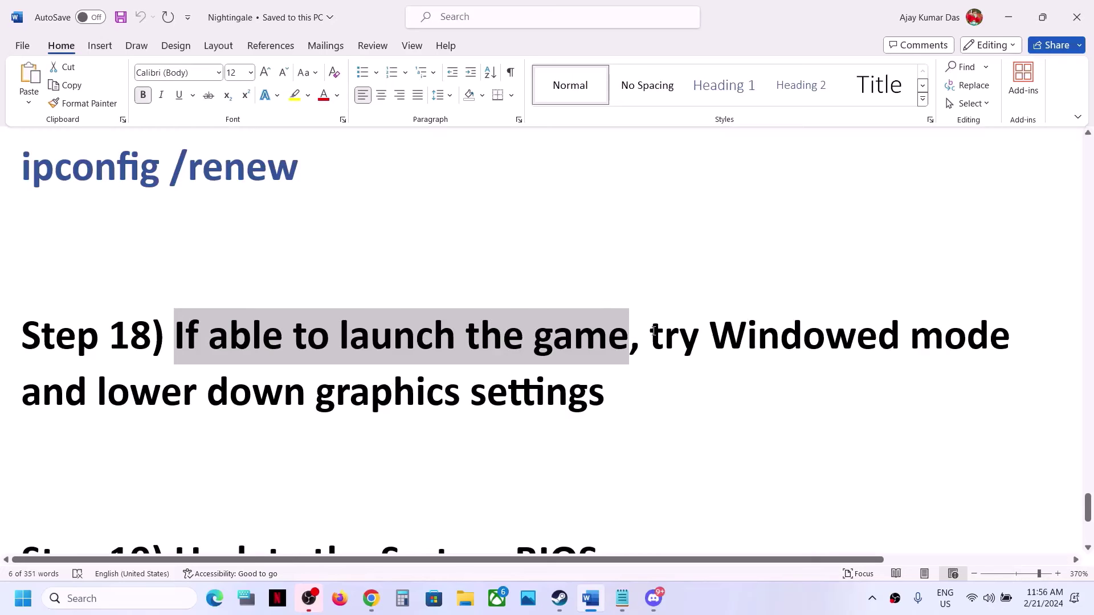
{"action": "left_click_drag", "start_coordinate": [654, 333], "coordinate": [606, 410]}
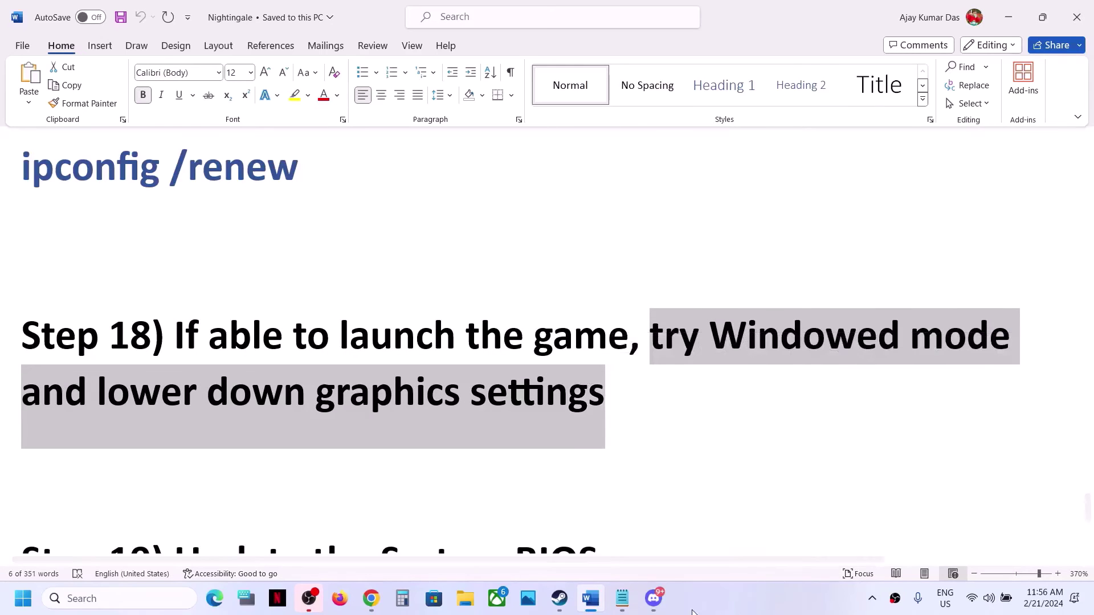
Switch to the Nightingale game, set its Fullscreen Mode to Windowed in the video settings and apply the change
{"action": "left_click", "coordinate": [552, 607]}
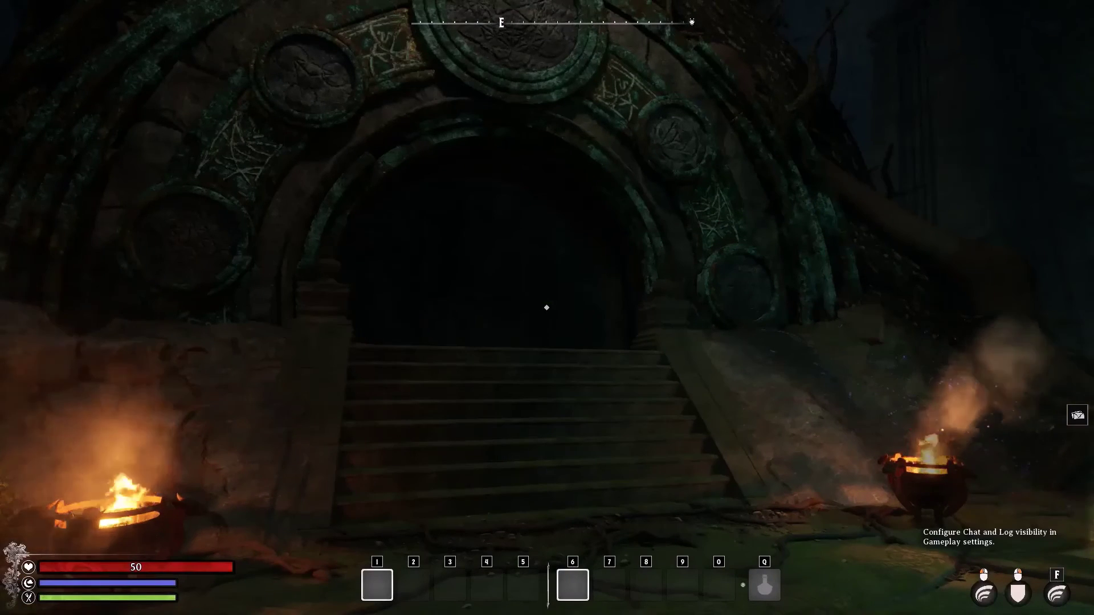
{"action": "key", "text": "Escape"}
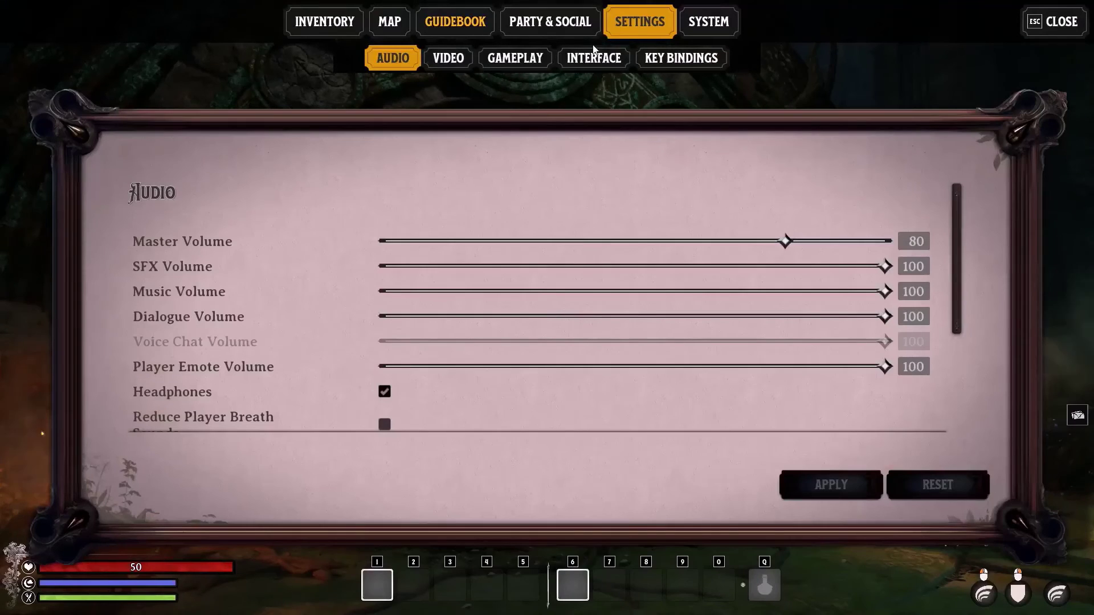
{"action": "left_click", "coordinate": [455, 60]}
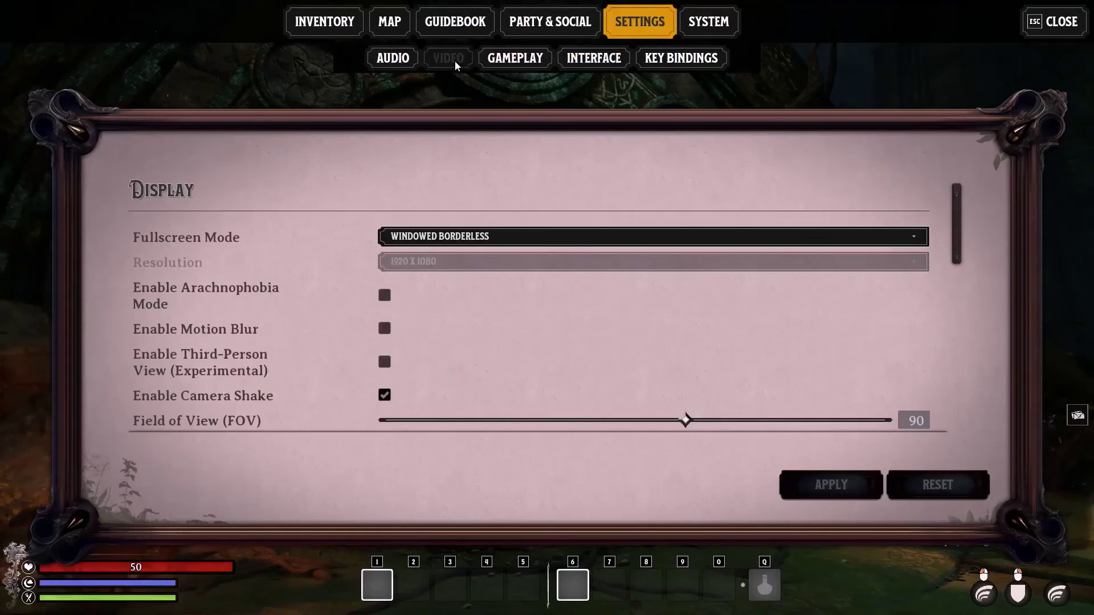
{"action": "left_click", "coordinate": [586, 67]}
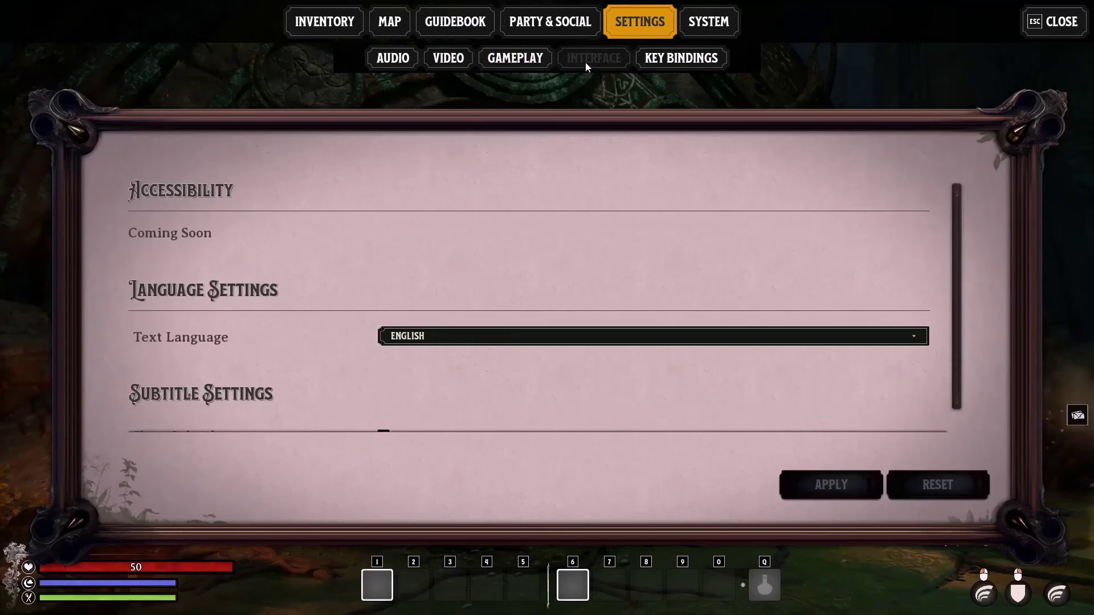
{"action": "left_click", "coordinate": [454, 62]}
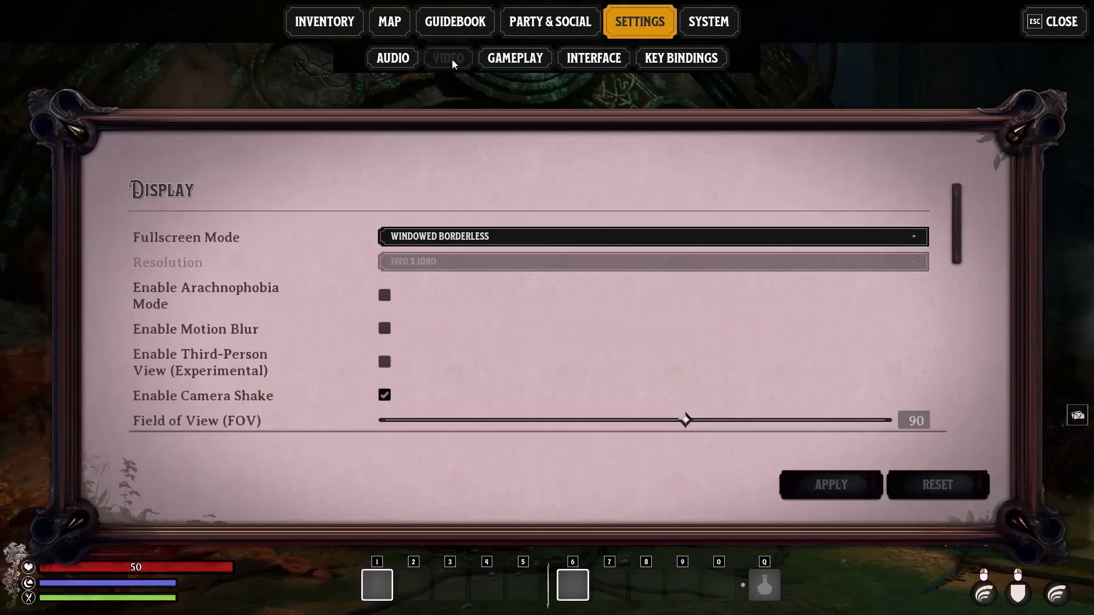
{"action": "left_click", "coordinate": [493, 238]}
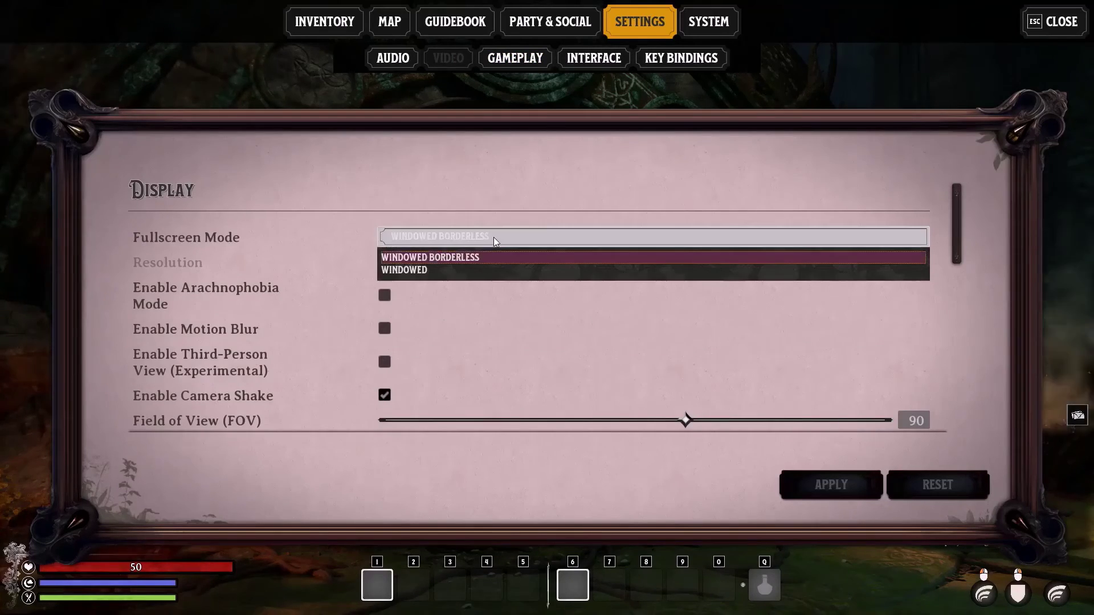
{"action": "left_click", "coordinate": [449, 270]}
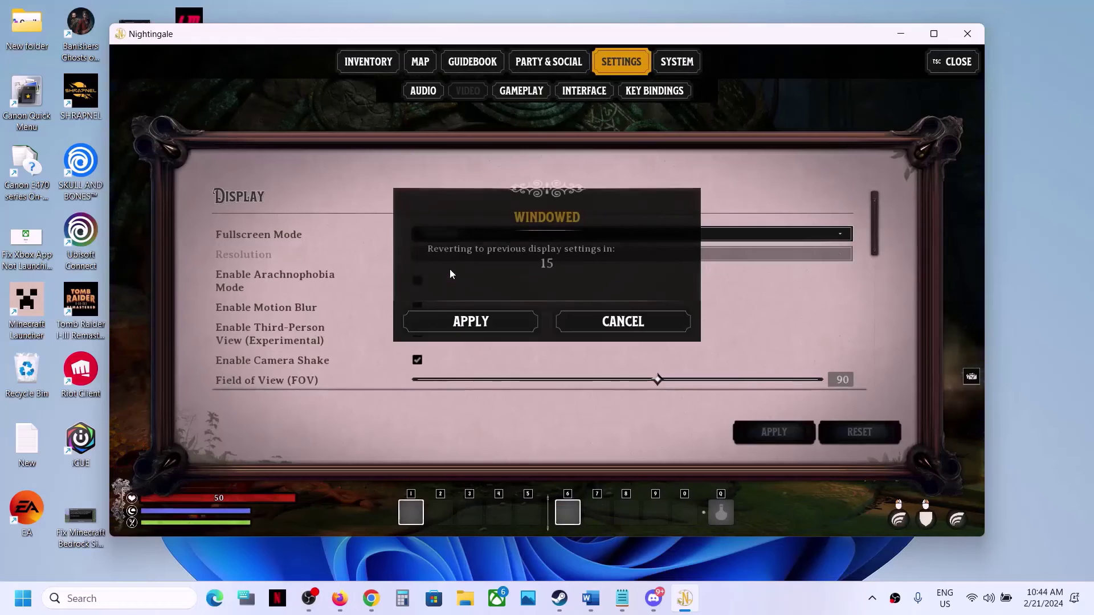
{"action": "left_click", "coordinate": [461, 322]}
Set the game's resolution to 1920 x 1080 and apply it
{"action": "left_click", "coordinate": [480, 254]}
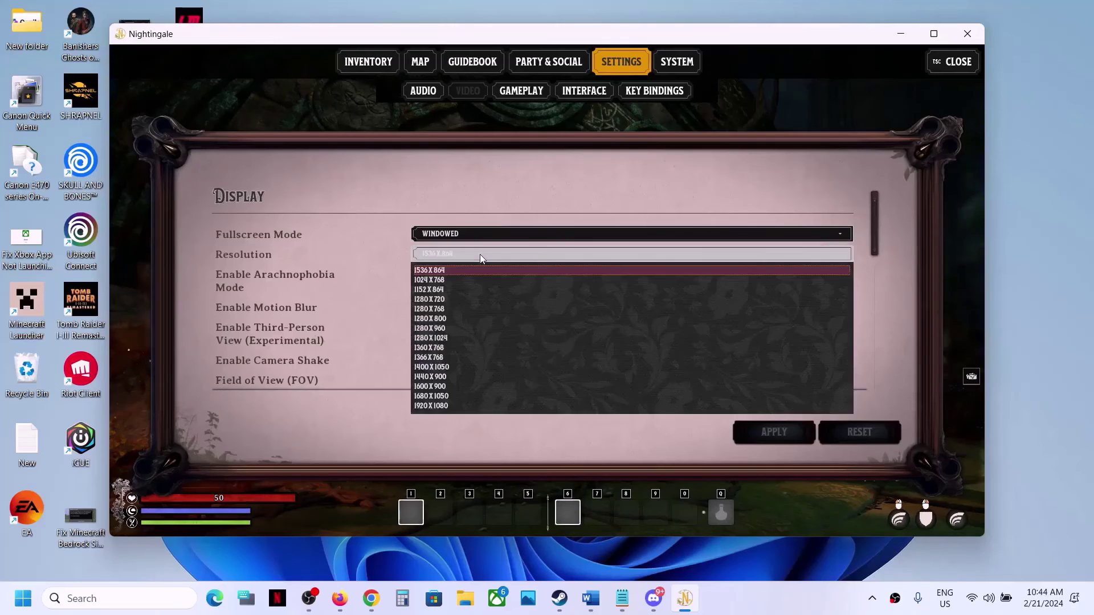
{"action": "left_click", "coordinate": [435, 406]}
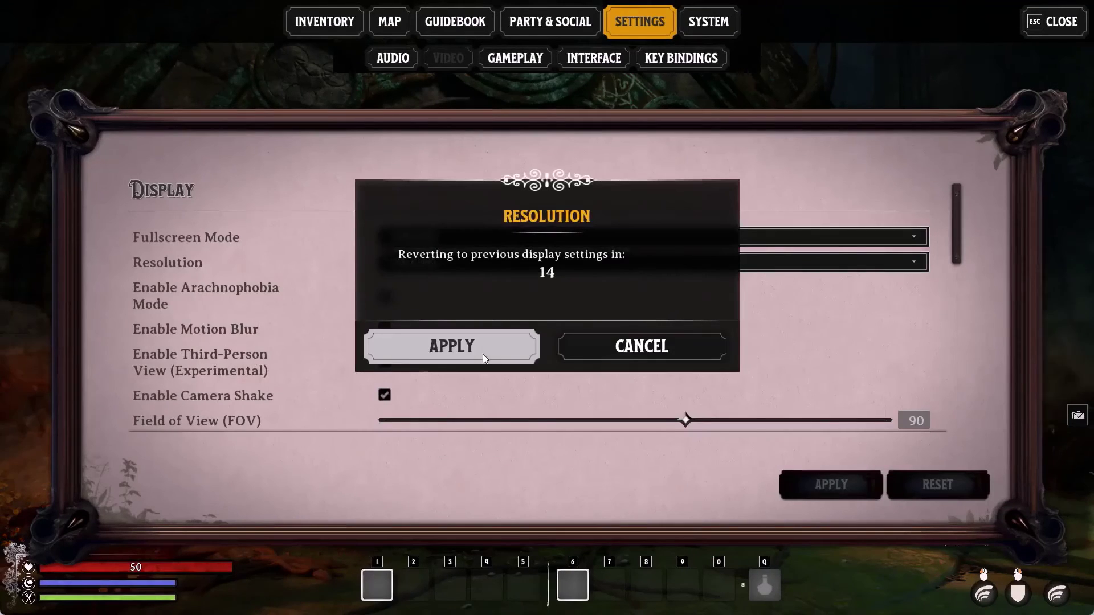
{"action": "left_click", "coordinate": [483, 354]}
Set the resolution to 1536 x 864, apply it, and leave Enable Motion Blur off
{"action": "left_click", "coordinate": [445, 263]}
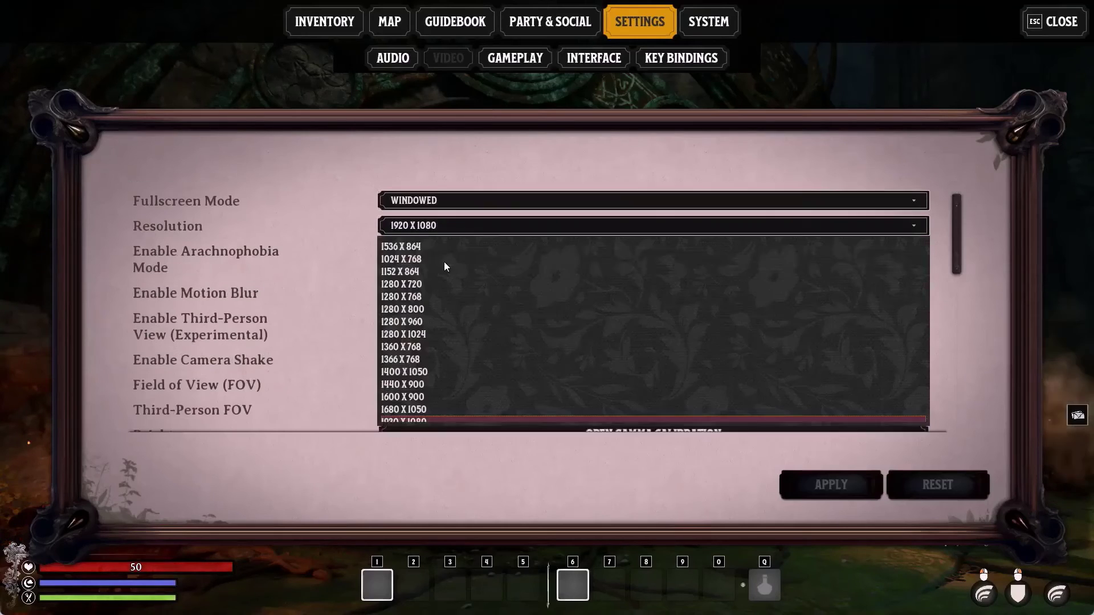
{"action": "left_click", "coordinate": [416, 249]}
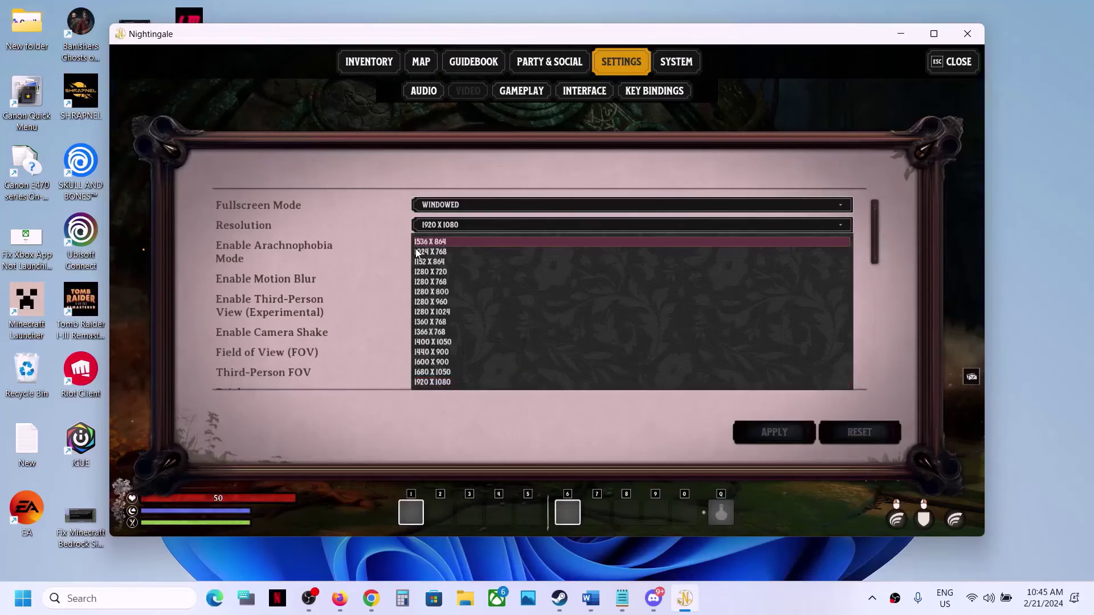
{"action": "left_click", "coordinate": [484, 327]}
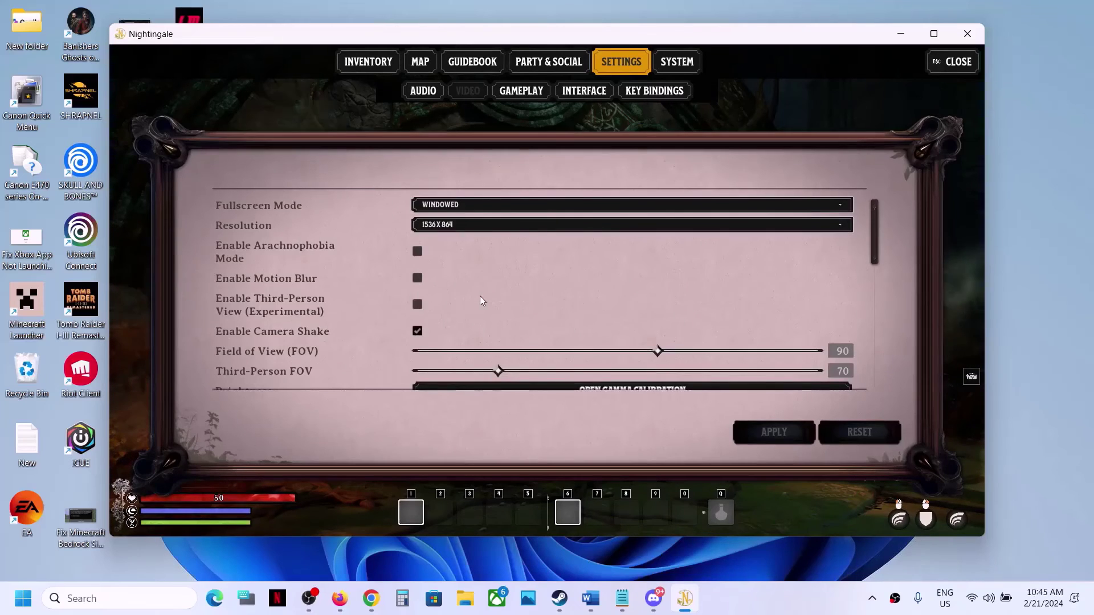
{"action": "left_click", "coordinate": [417, 279]}
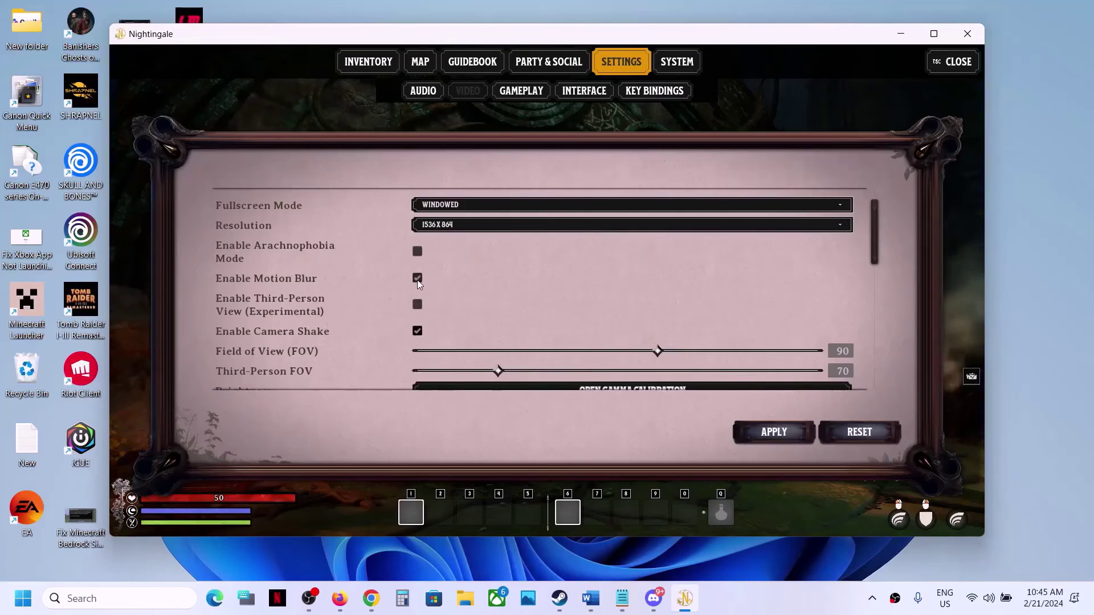
{"action": "left_click", "coordinate": [418, 279]}
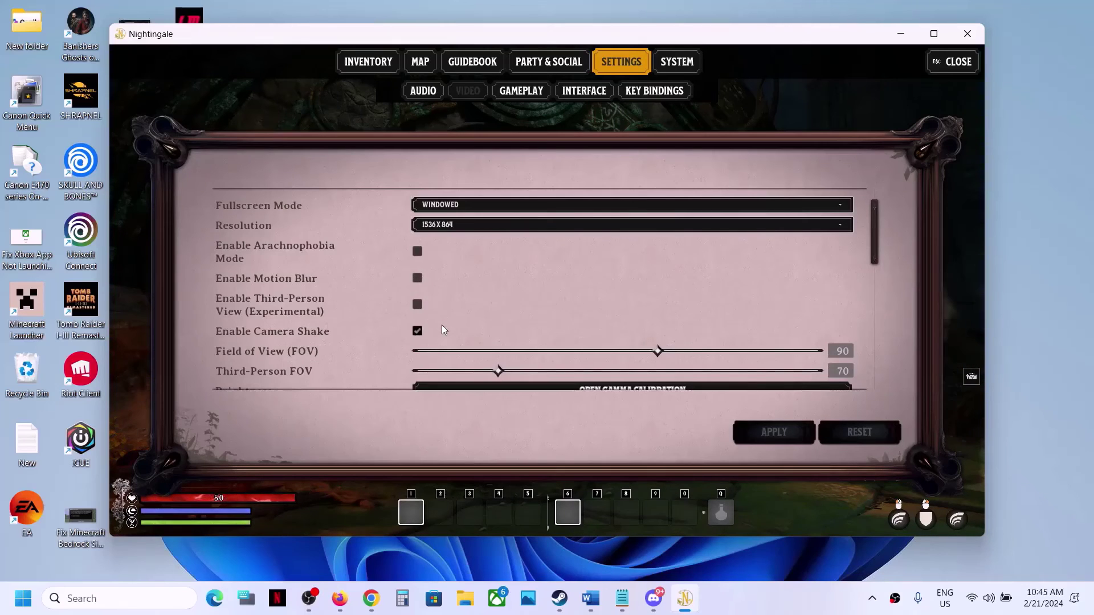
Lower the graphics Quality Preset to Quality and finally to Balanced
{"action": "scroll", "coordinate": [442, 325], "scroll_direction": "down", "scroll_amount": 2}
{"action": "scroll", "coordinate": [442, 326], "scroll_direction": "down", "scroll_amount": 7}
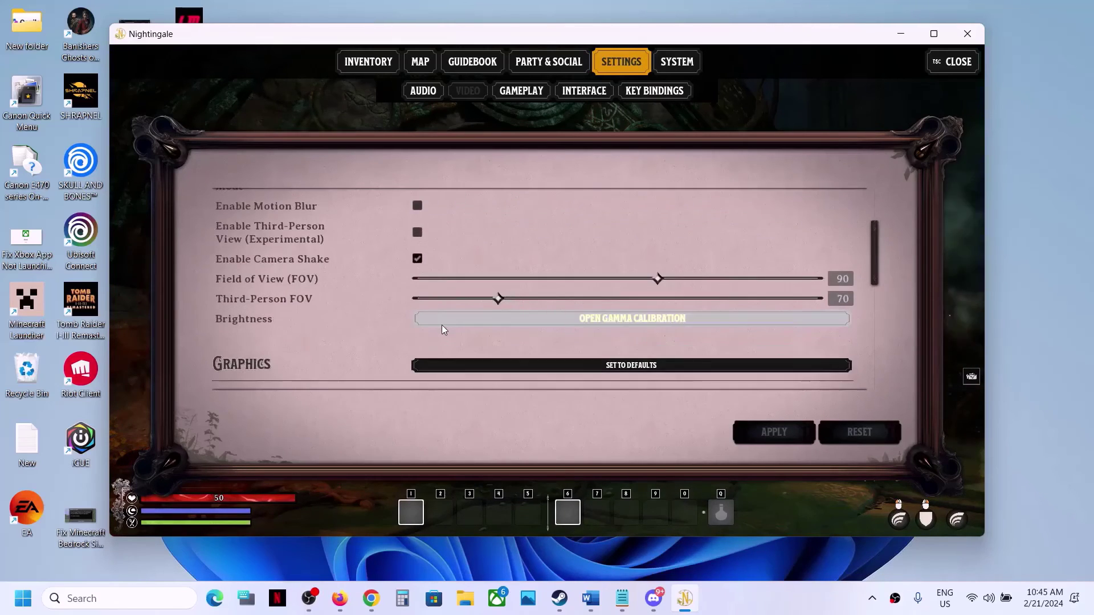
{"action": "scroll", "coordinate": [442, 324], "scroll_direction": "down", "scroll_amount": 3}
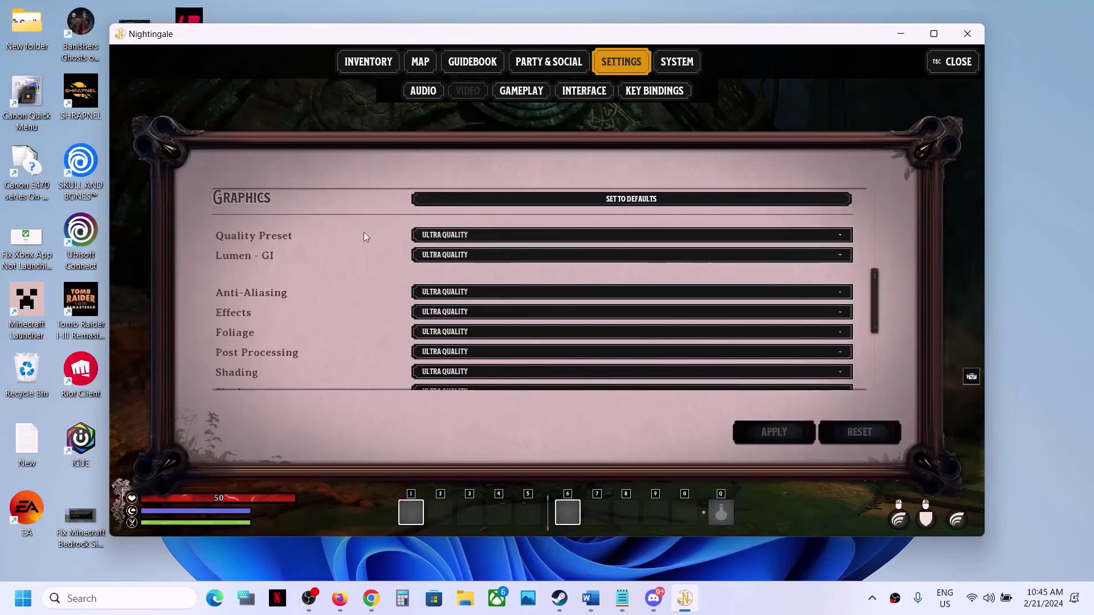
{"action": "left_click", "coordinate": [460, 236]}
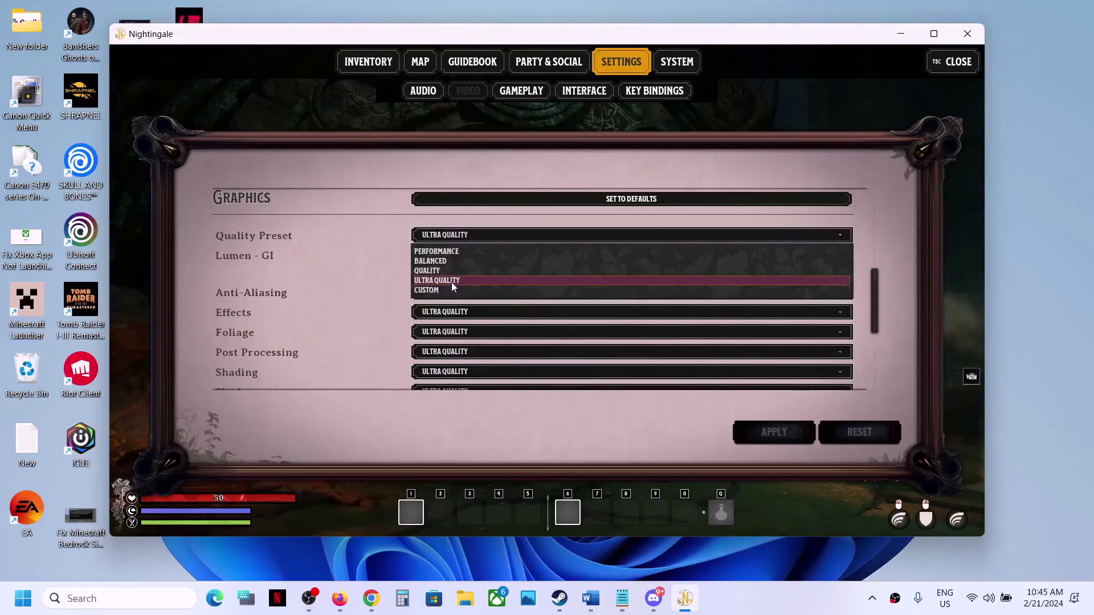
{"action": "left_click", "coordinate": [438, 271]}
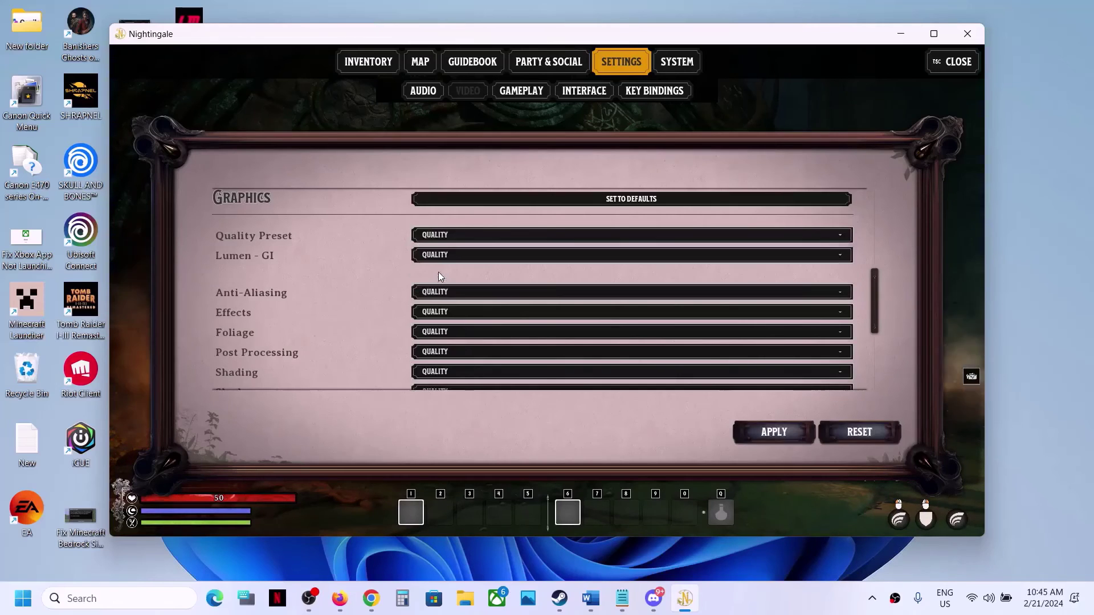
{"action": "left_click", "coordinate": [452, 237]}
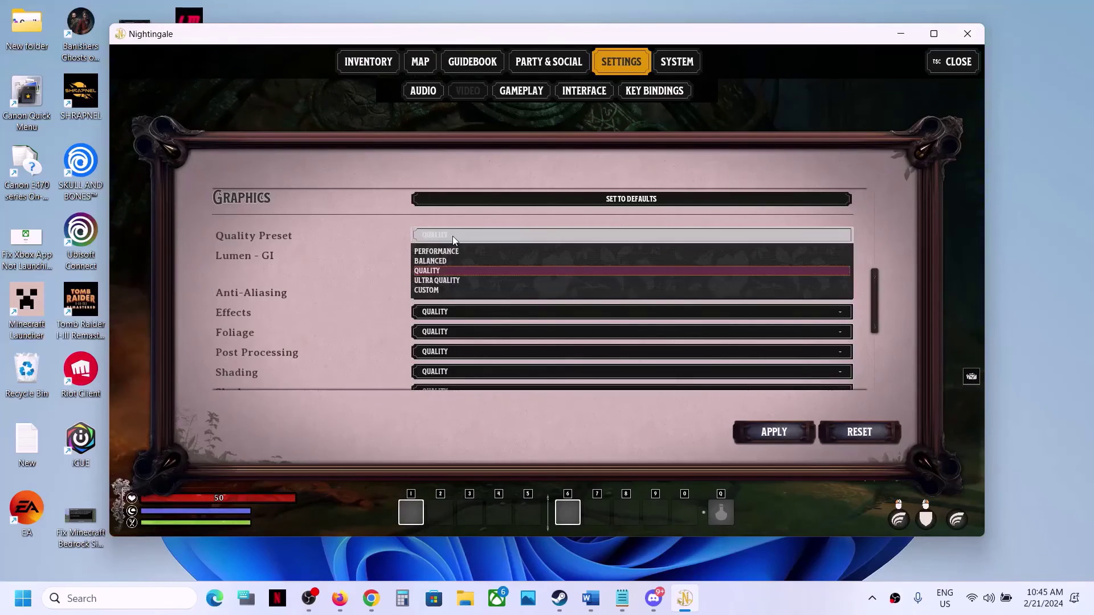
{"action": "left_click", "coordinate": [440, 261]}
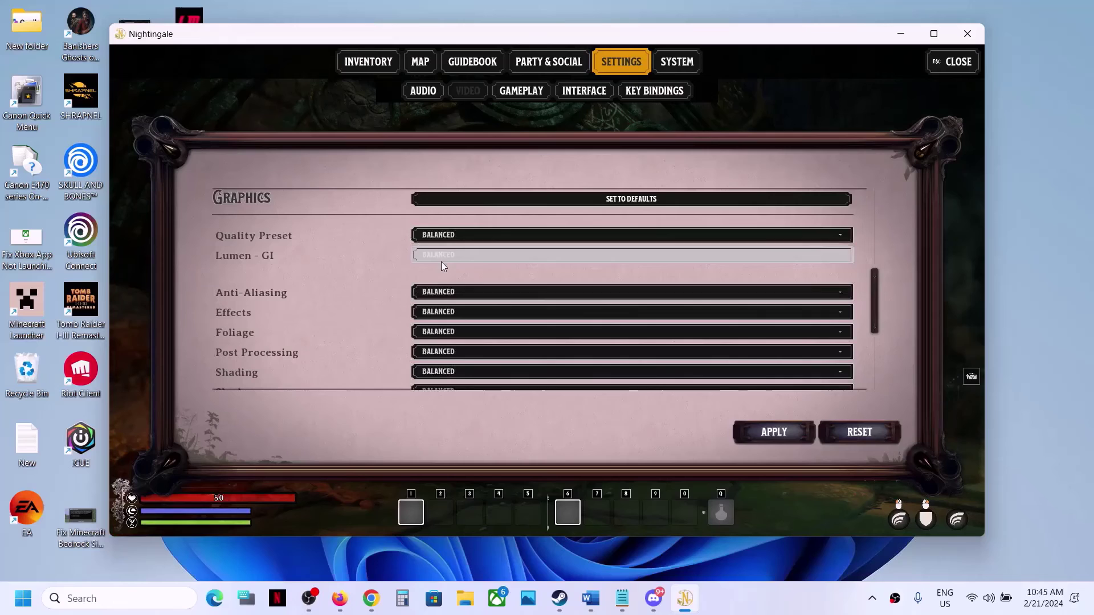
{"action": "left_click", "coordinate": [459, 236]}
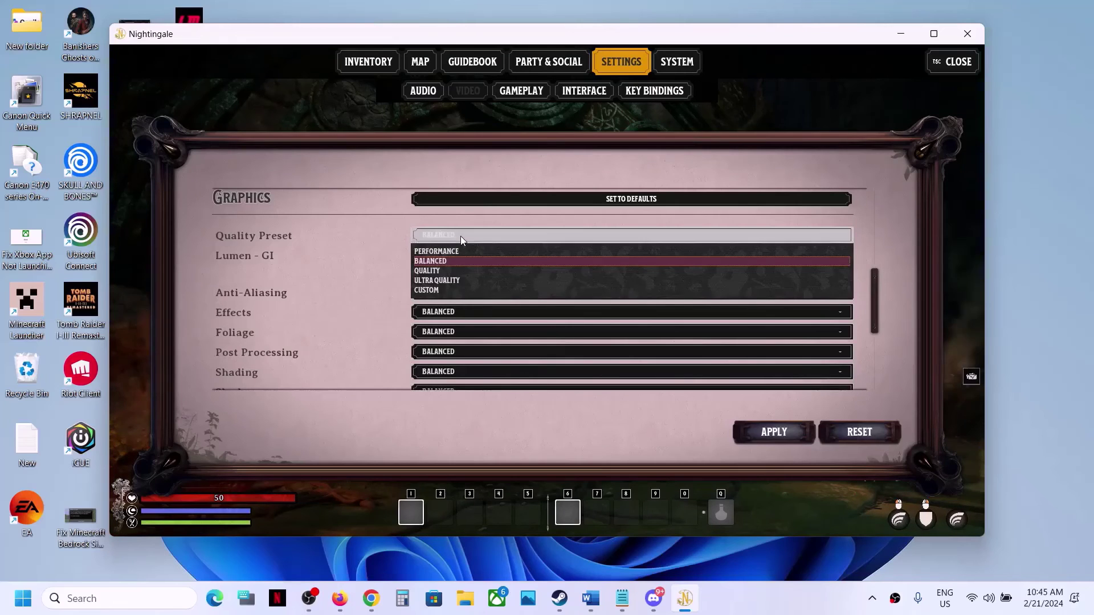
{"action": "left_click", "coordinate": [436, 259]}
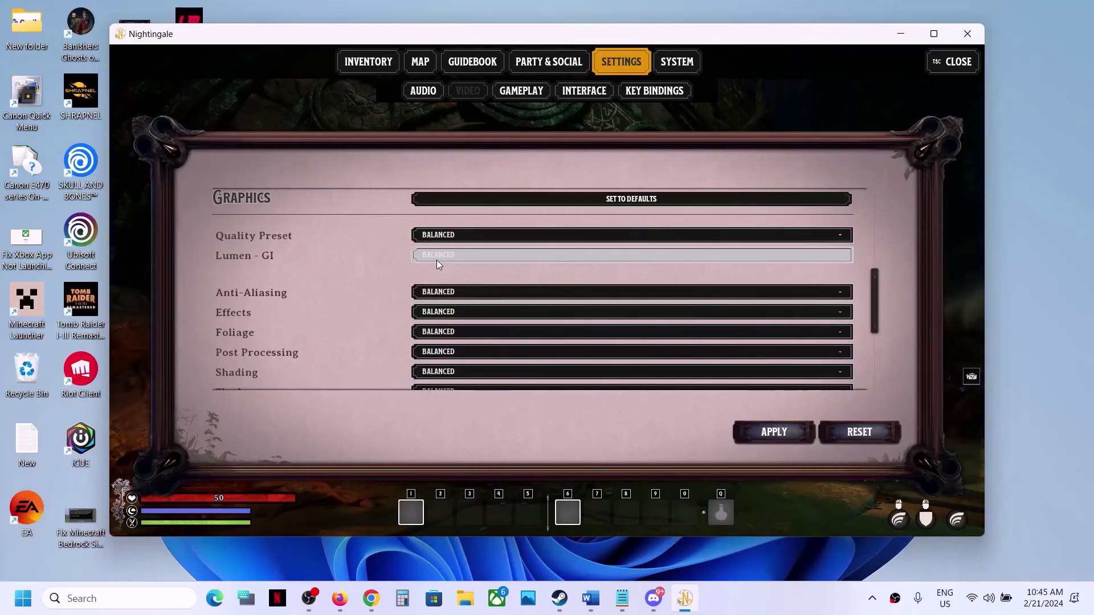
Disable Vertical Sync and NVIDIA Reflex Low Latency in the graphics settings
{"action": "scroll", "coordinate": [507, 281], "scroll_direction": "down", "scroll_amount": 5}
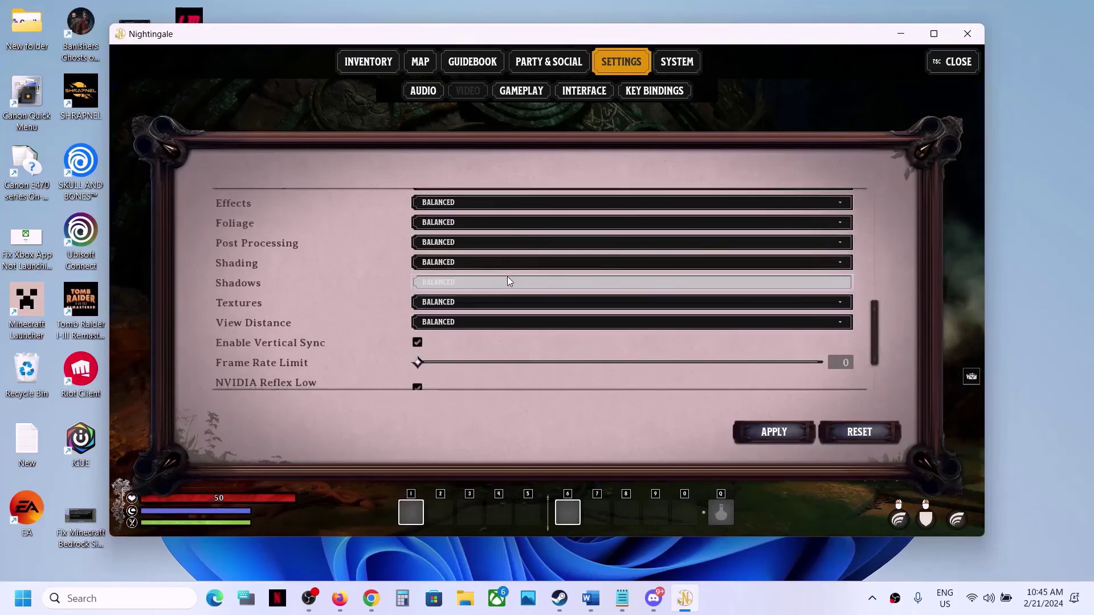
{"action": "scroll", "coordinate": [508, 278], "scroll_direction": "down", "scroll_amount": 1}
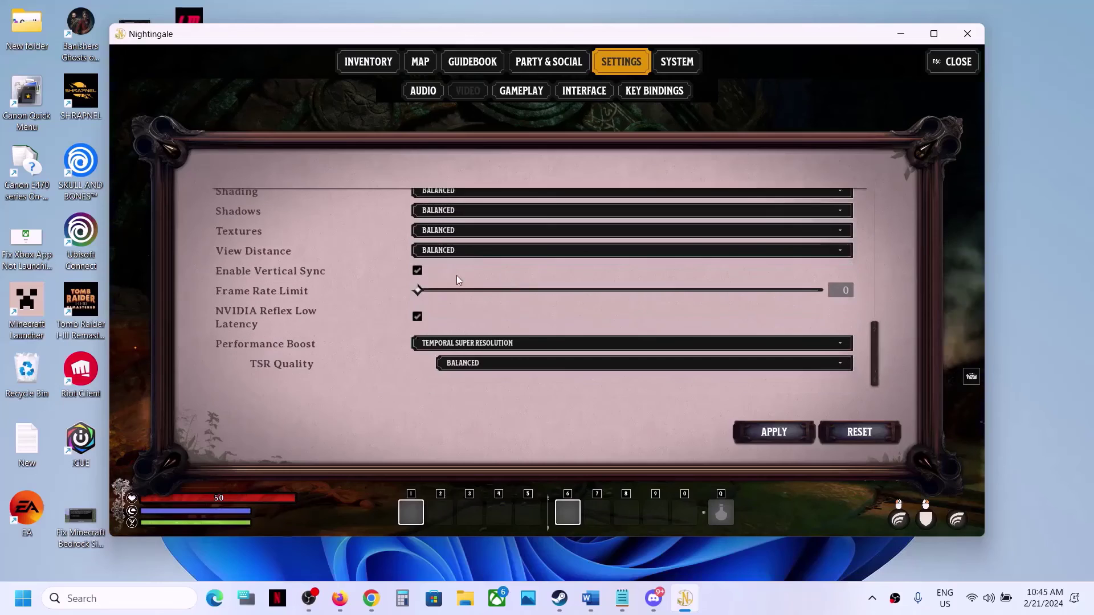
{"action": "left_click", "coordinate": [418, 271]}
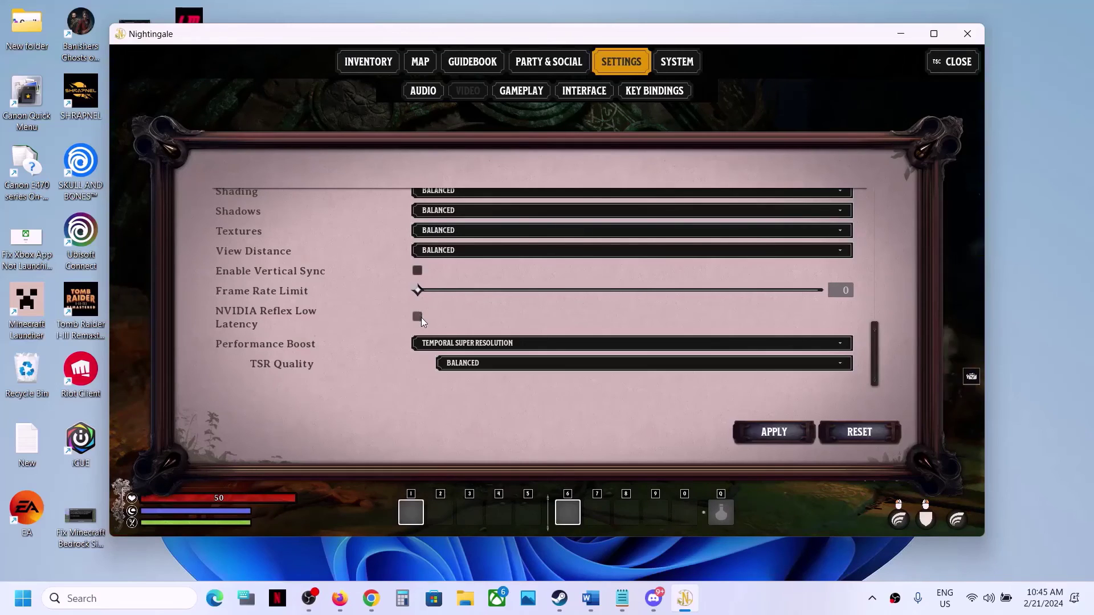
Set Performance Boost to NVIDIA DLSS with DLSS Quality at Quality
{"action": "left_click", "coordinate": [484, 344]}
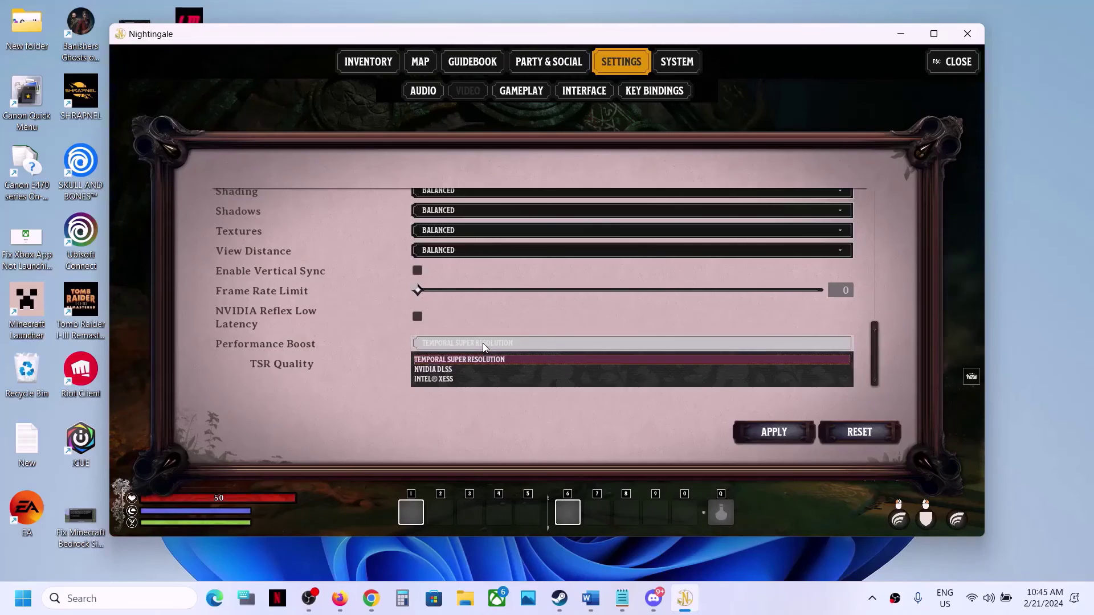
{"action": "left_click", "coordinate": [451, 370]}
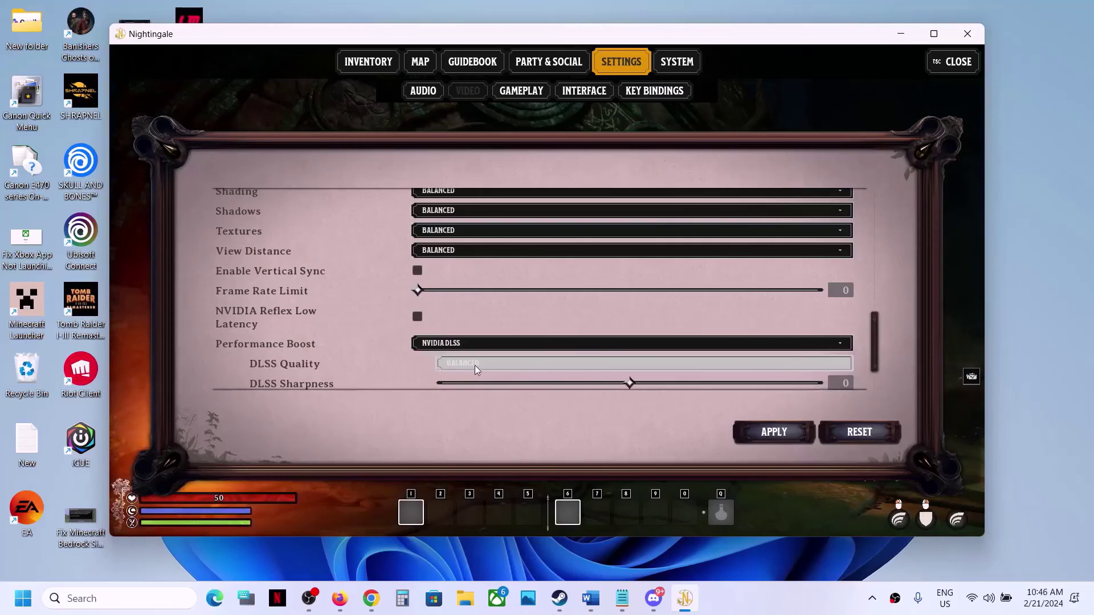
{"action": "left_click", "coordinate": [476, 367]}
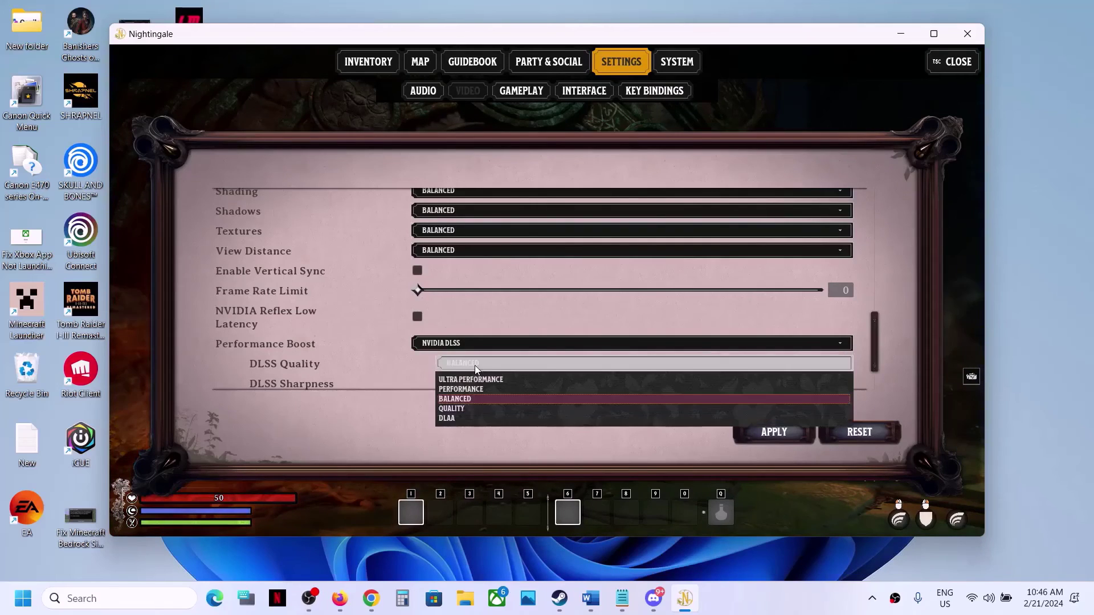
{"action": "left_click", "coordinate": [465, 409]}
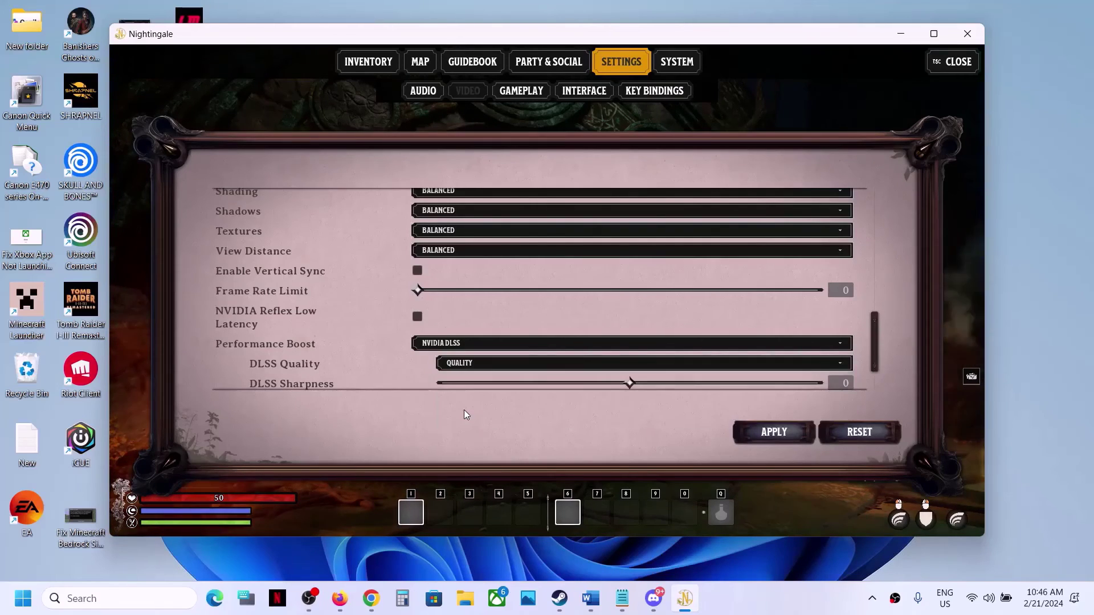
Set Performance Boost to Intel XeSS with XeSS Quality at Quality
{"action": "left_click", "coordinate": [449, 347]}
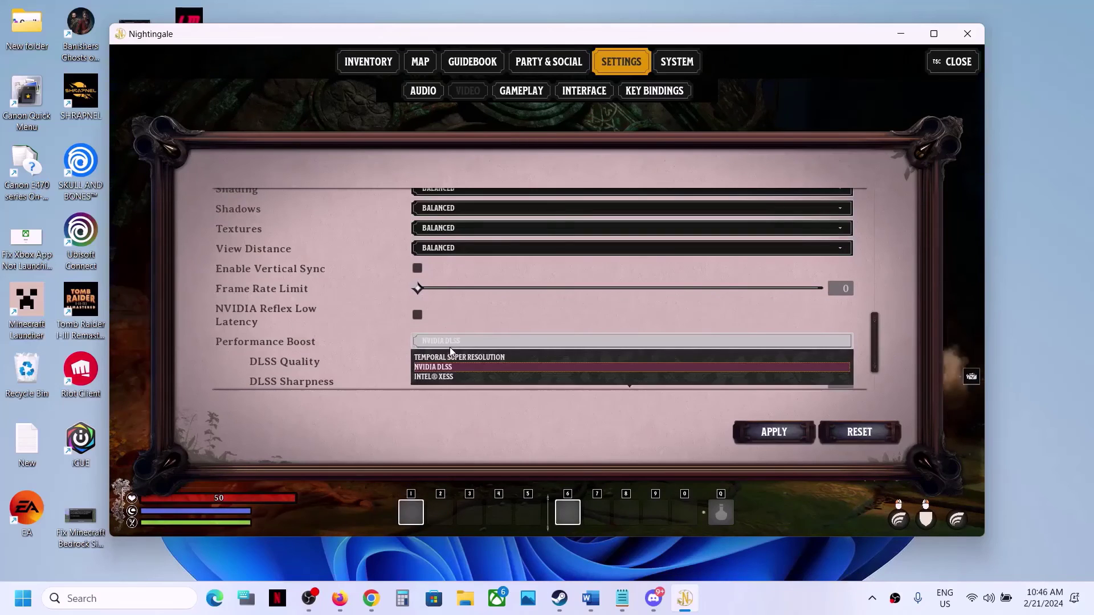
{"action": "left_click", "coordinate": [439, 377]}
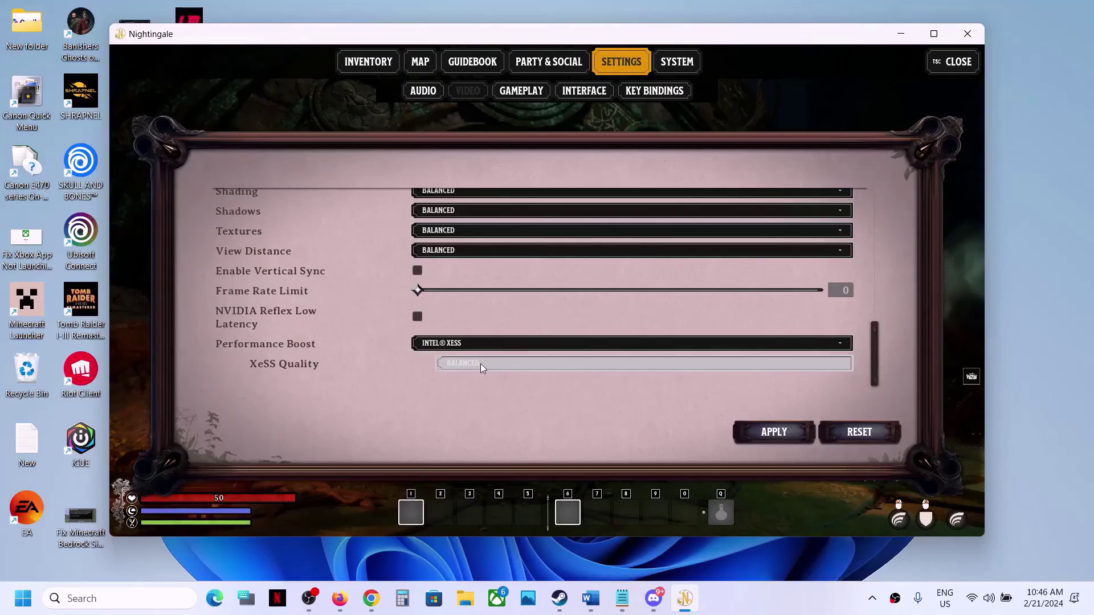
{"action": "left_click", "coordinate": [480, 367]}
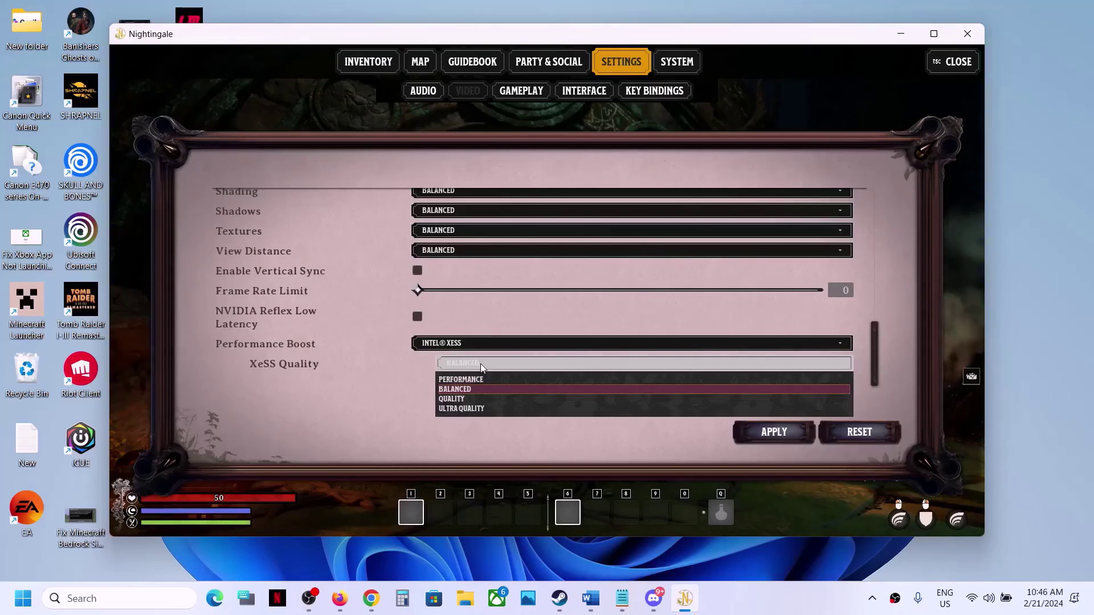
{"action": "left_click", "coordinate": [462, 400]}
Set Performance Boost to Temporal Super Resolution with TSR Quality at Quality
{"action": "left_click", "coordinate": [460, 344]}
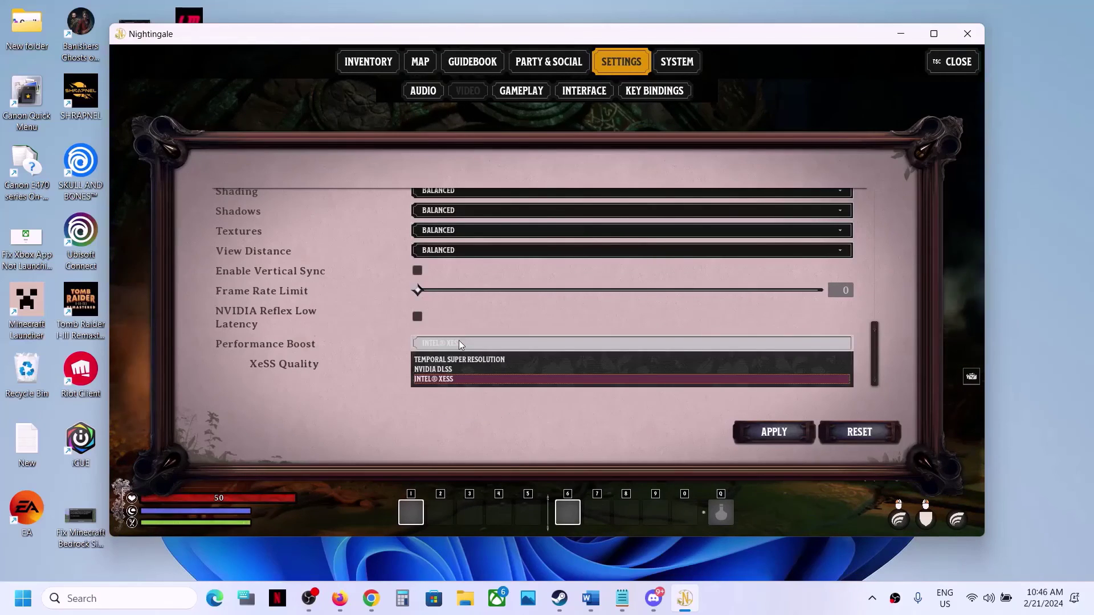
{"action": "left_click", "coordinate": [466, 360]}
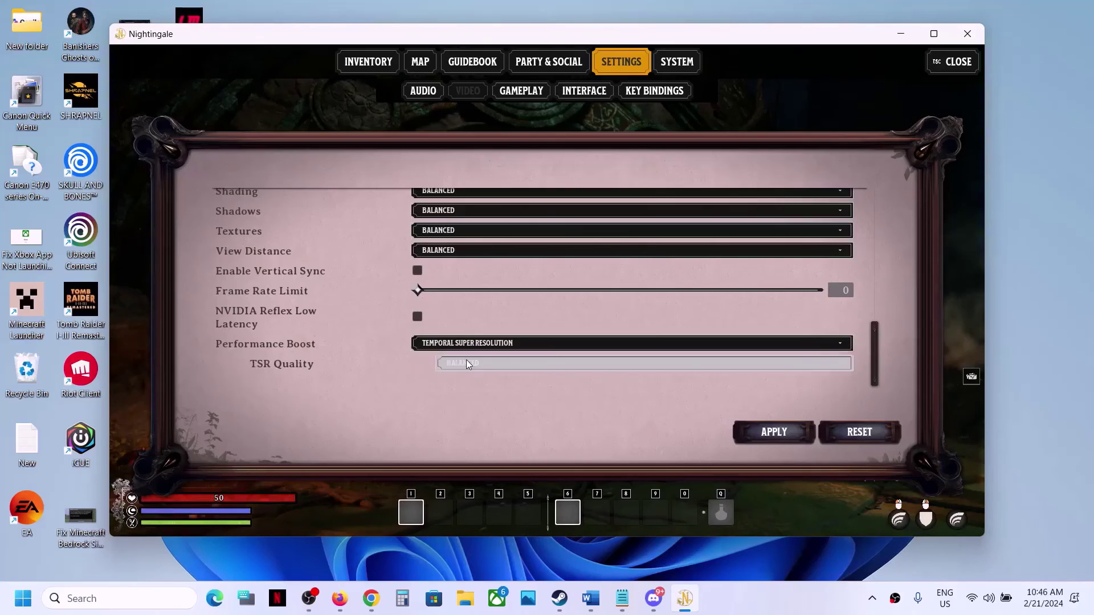
{"action": "left_click", "coordinate": [478, 369]}
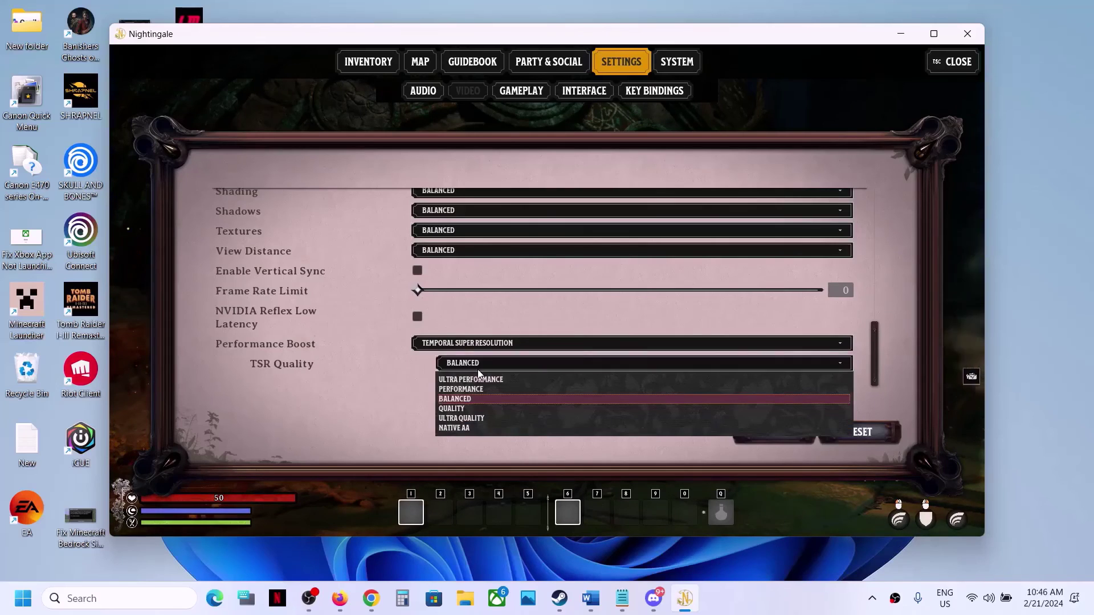
{"action": "left_click", "coordinate": [467, 409]}
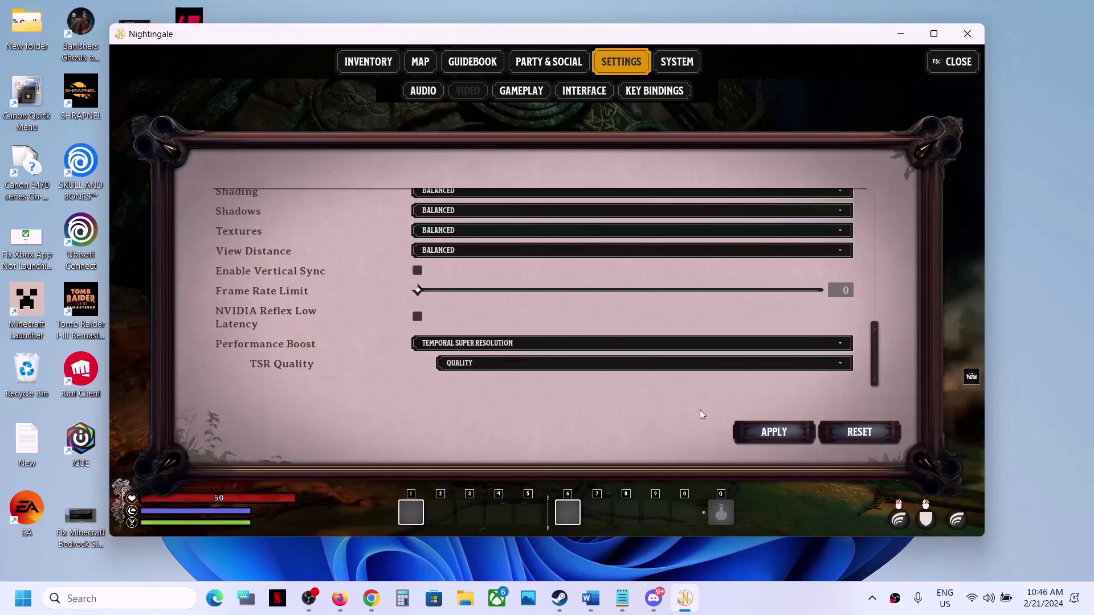
Set Performance Boost back to NVIDIA DLSS and apply the graphics settings
{"action": "left_click", "coordinate": [678, 345]}
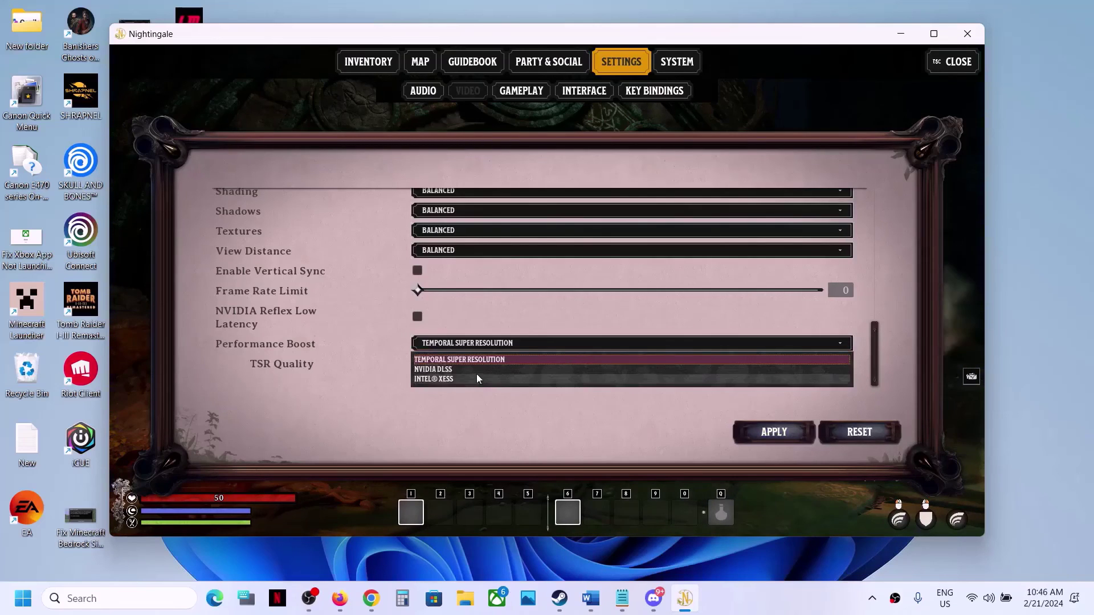
{"action": "left_click", "coordinate": [672, 369]}
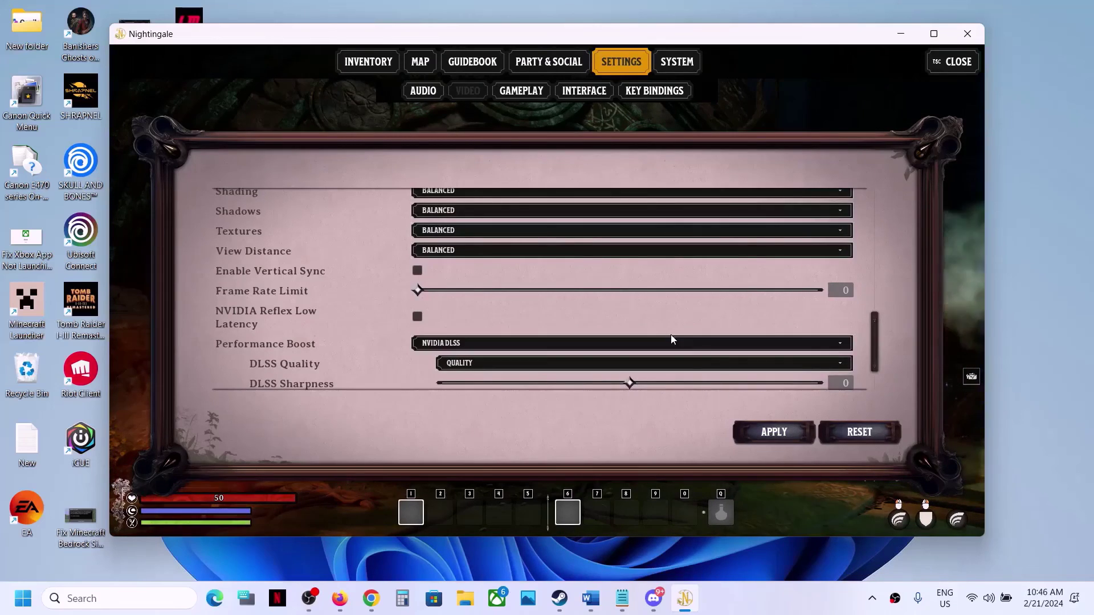
{"action": "scroll", "coordinate": [673, 340], "scroll_direction": "down", "scroll_amount": 2}
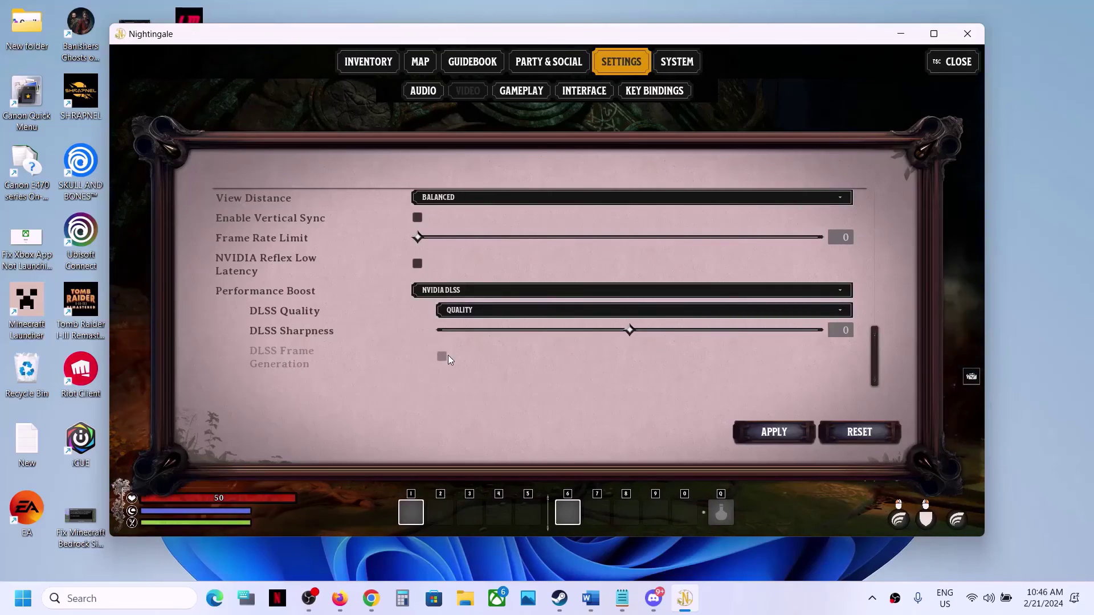
{"action": "left_click", "coordinate": [765, 433]}
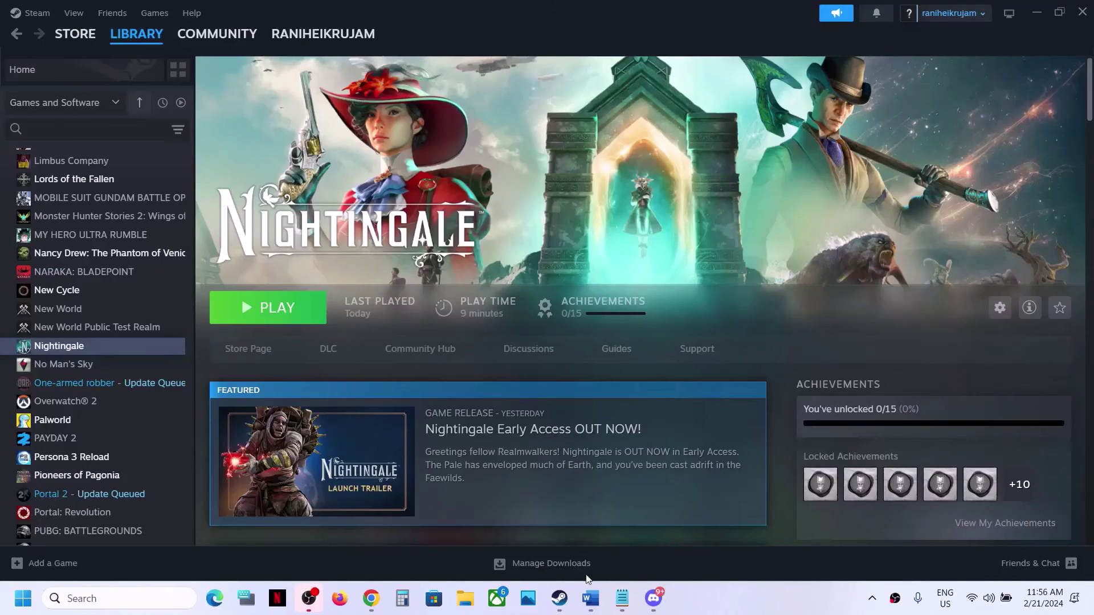
Switch to the Word checklist, highlight Step 19's "Update the System BIOS" and check the laptop's battery charge
{"action": "left_click", "coordinate": [590, 598]}
{"action": "scroll", "coordinate": [360, 359], "scroll_direction": "down", "scroll_amount": 5}
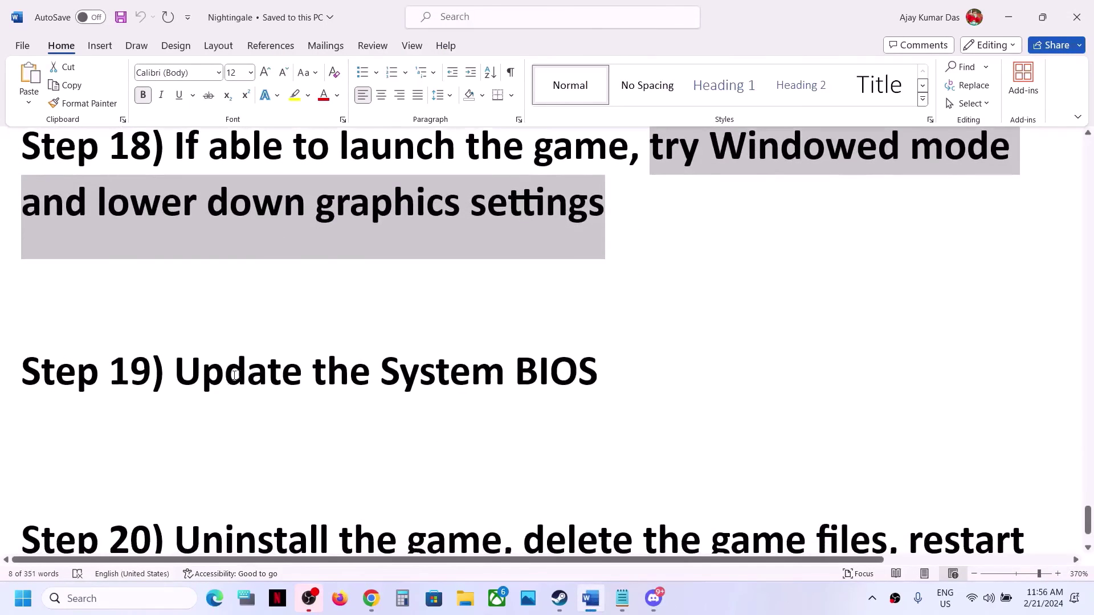
{"action": "left_click_drag", "start_coordinate": [214, 386], "coordinate": [581, 379]}
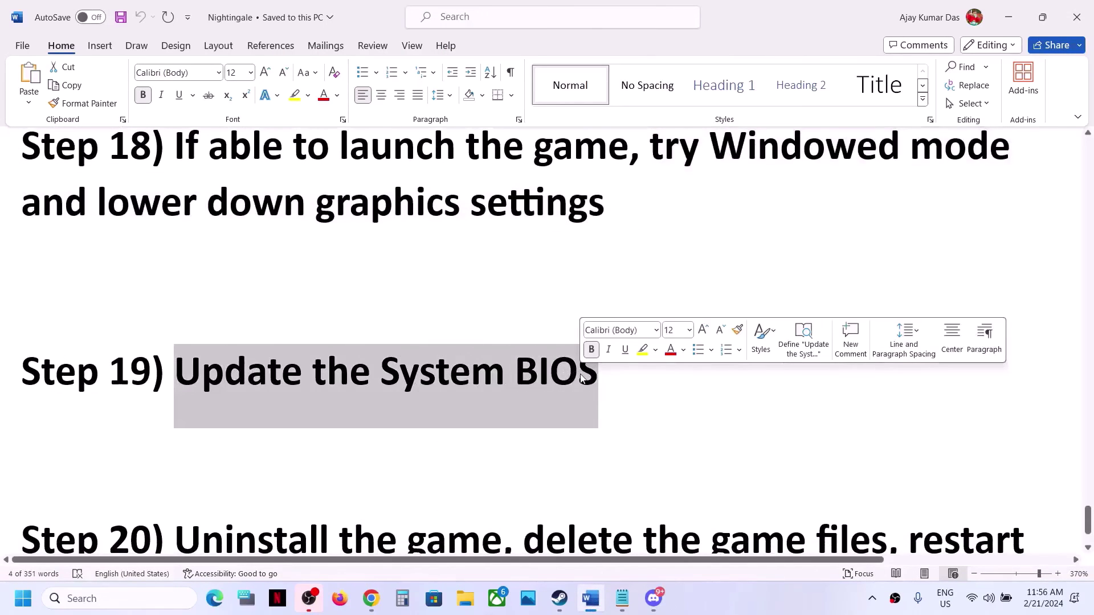
{"action": "left_click", "coordinate": [644, 400]}
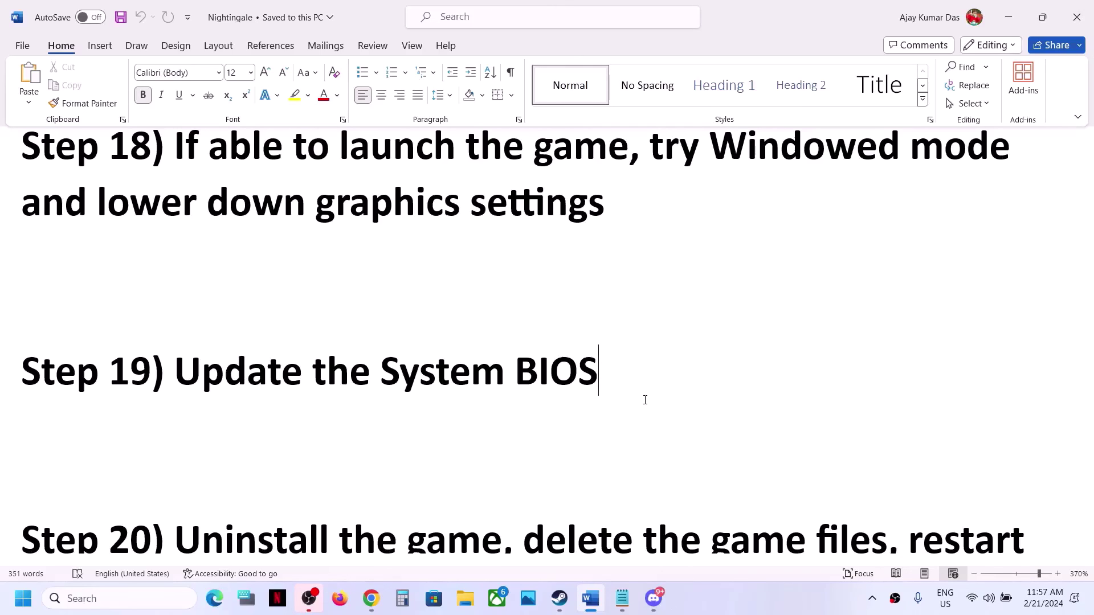
{"action": "left_click", "coordinate": [1006, 605]}
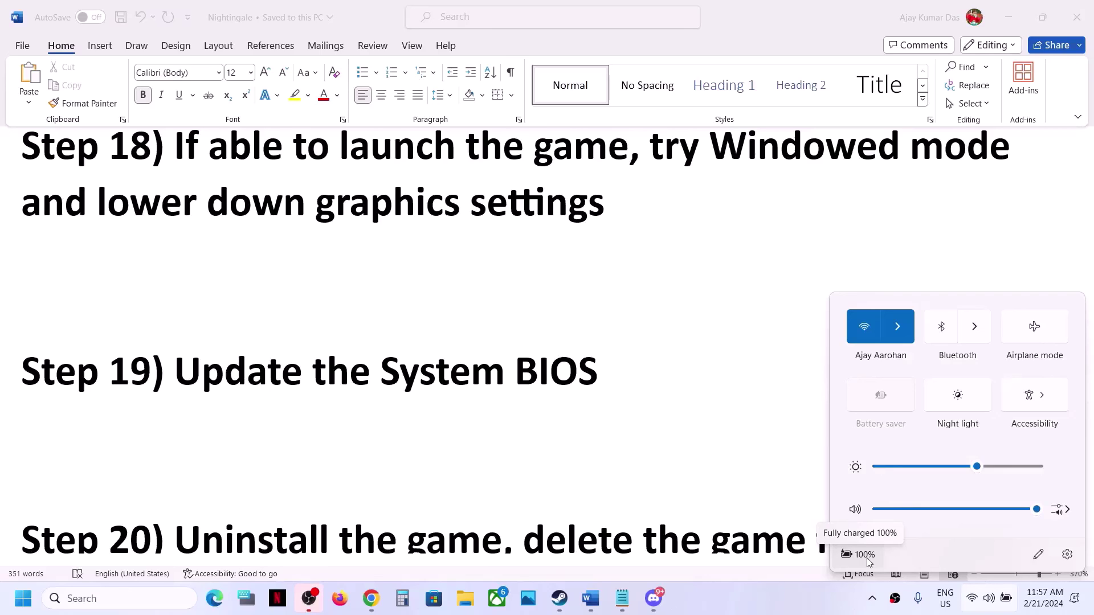
{"action": "left_click", "coordinate": [484, 434]}
Review Step 20 of the checklist about uninstalling and reinstalling the game, glancing at the Nightingale page in Steam
{"action": "scroll", "coordinate": [483, 430], "scroll_direction": "down", "scroll_amount": 2}
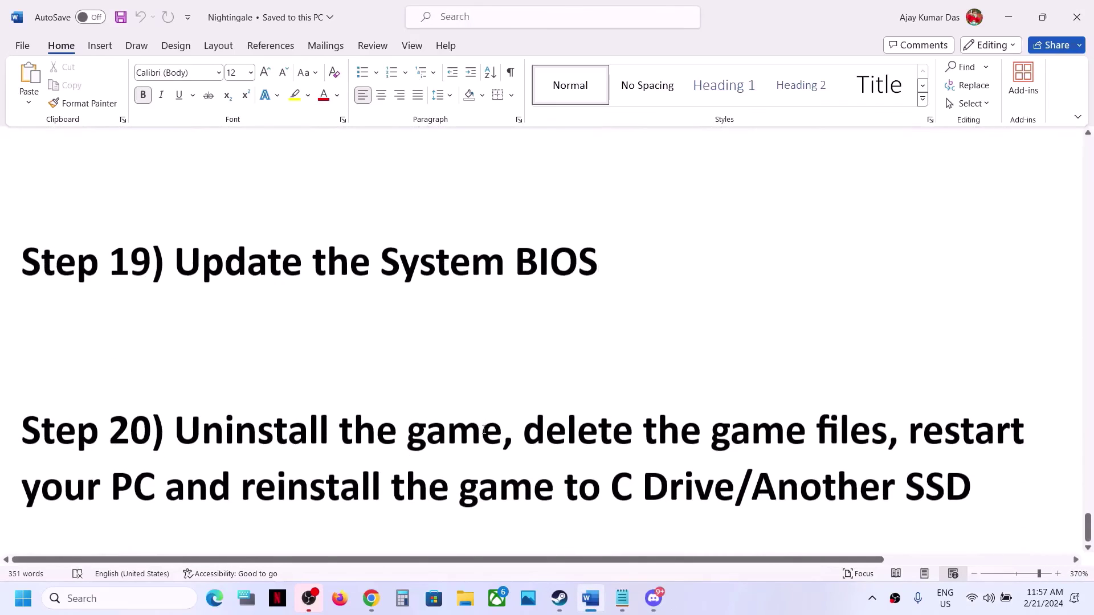
{"action": "left_click_drag", "start_coordinate": [185, 433], "coordinate": [616, 514]}
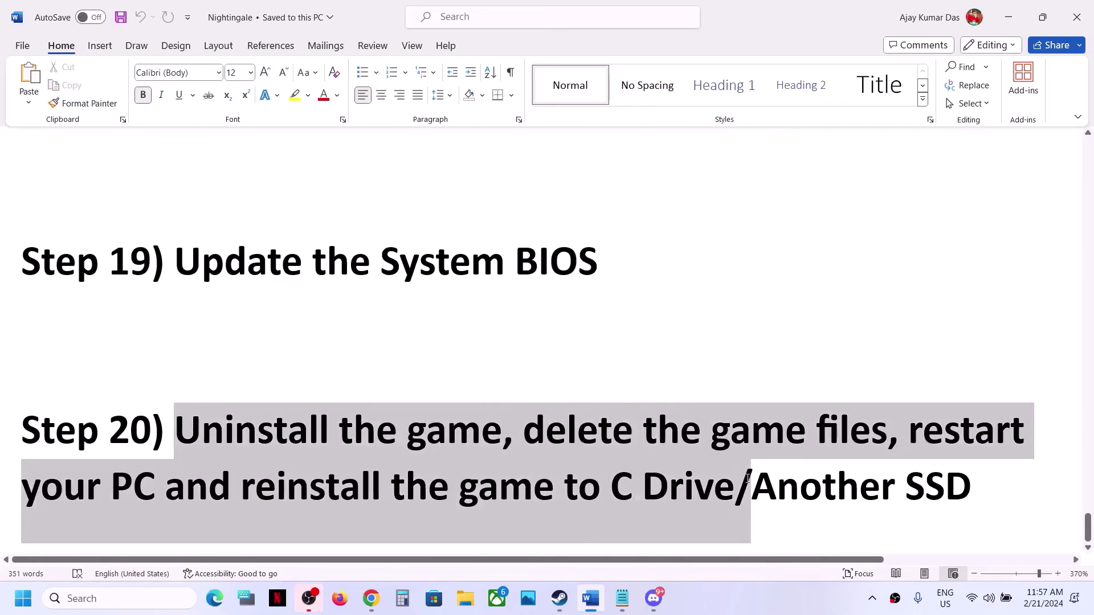
{"action": "left_click", "coordinate": [562, 600]}
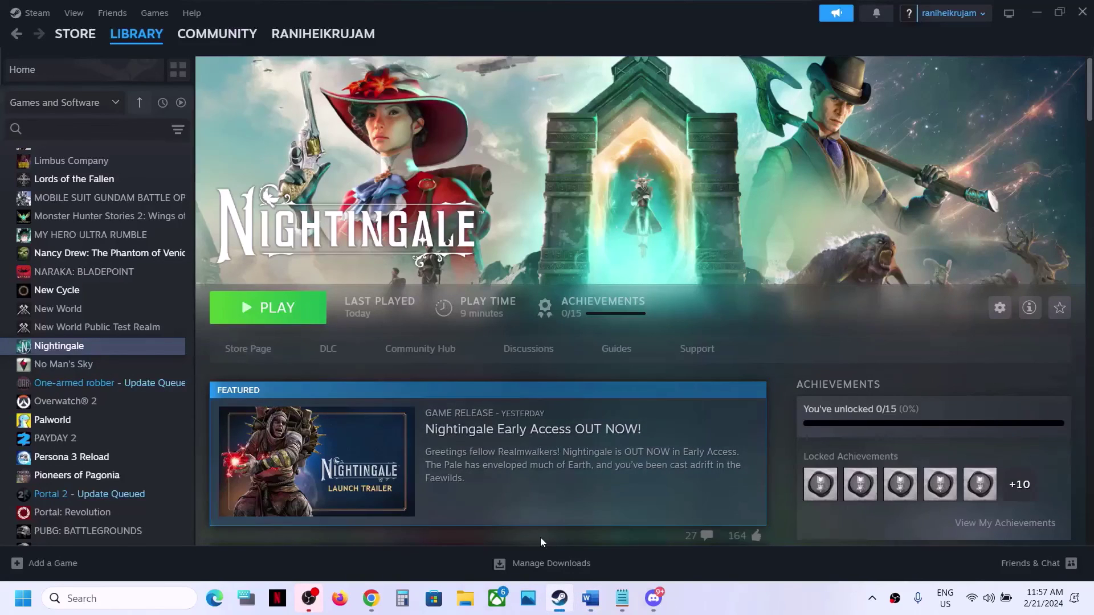
{"action": "left_click", "coordinate": [591, 598]}
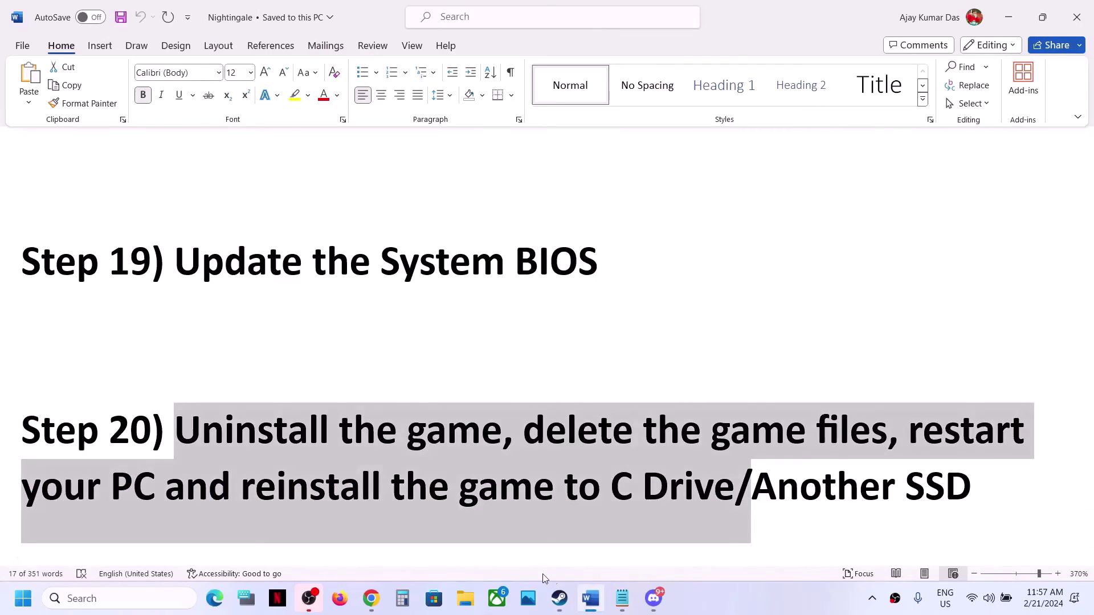
{"action": "left_click", "coordinate": [450, 496]}
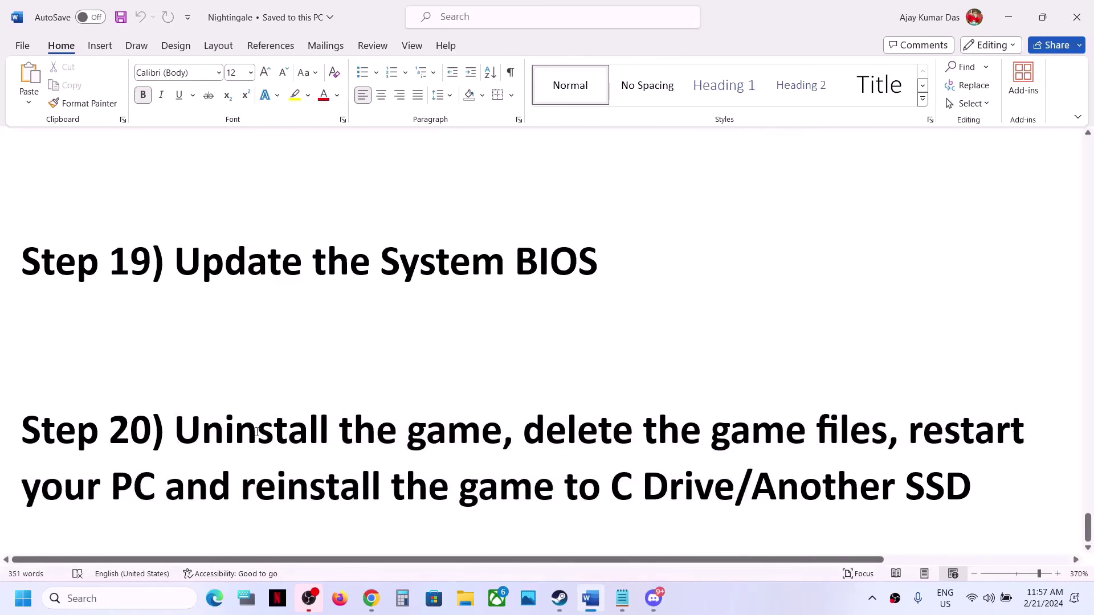
Highlight Step 20's uninstall instruction, then switch to Steam and show Nightingale's management options without choosing Uninstall
{"action": "left_click_drag", "start_coordinate": [258, 432], "coordinate": [397, 433]}
{"action": "left_click", "coordinate": [559, 598]}
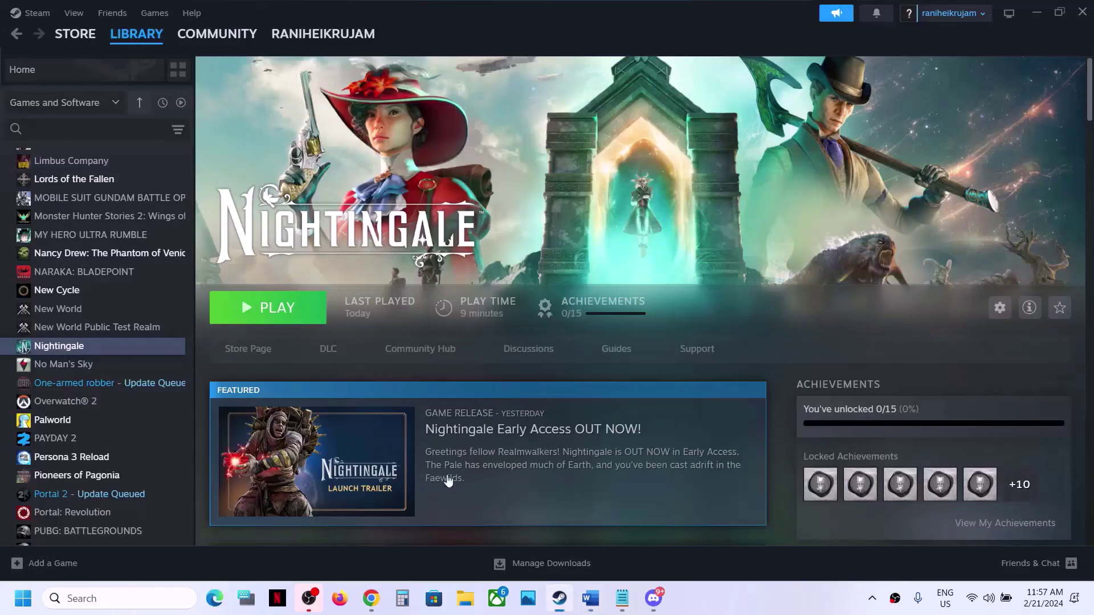
{"action": "right_click", "coordinate": [142, 346]}
{"action": "mouse_move", "coordinate": [188, 426]}
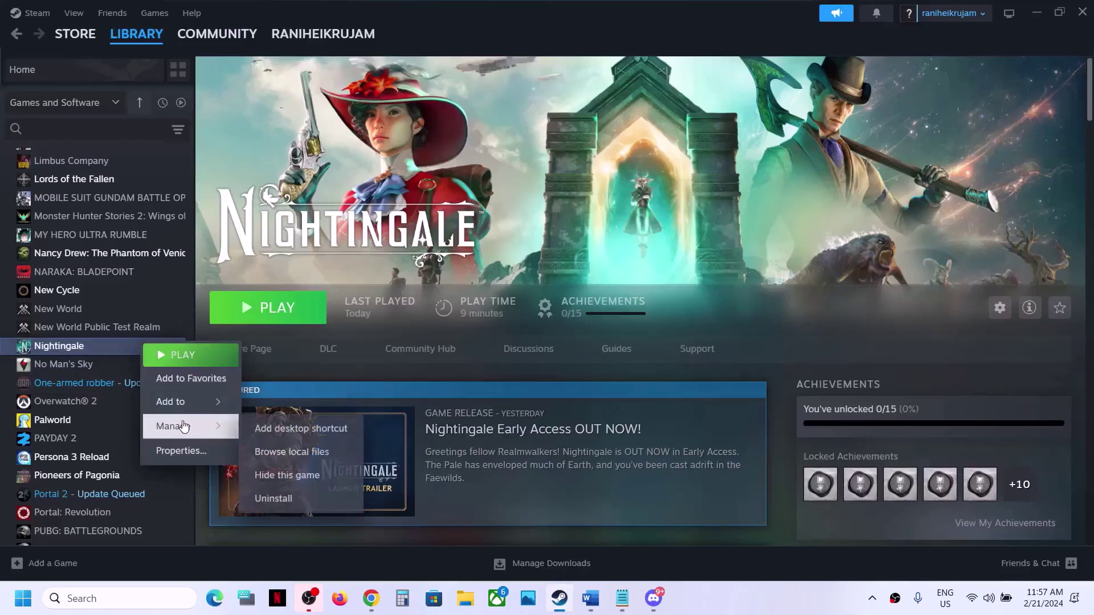
{"action": "left_click", "coordinate": [490, 422]}
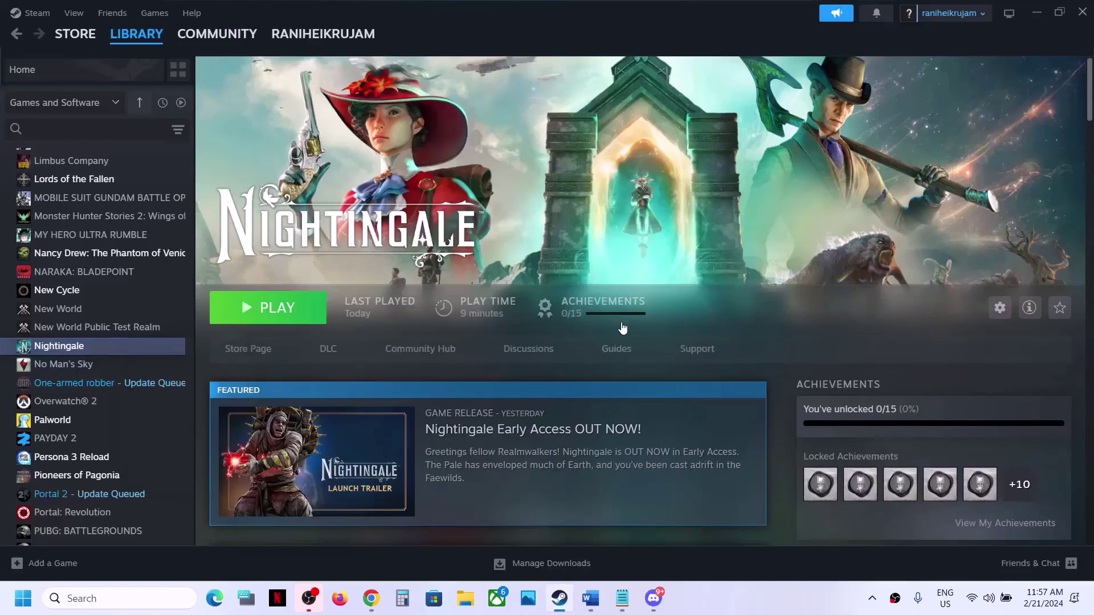
Return to Word and highlight Step 20's phrases on deleting the game files, restarting the PC and reinstalling to C Drive
{"action": "left_click", "coordinate": [597, 609]}
{"action": "left_click_drag", "start_coordinate": [524, 427], "coordinate": [840, 451]}
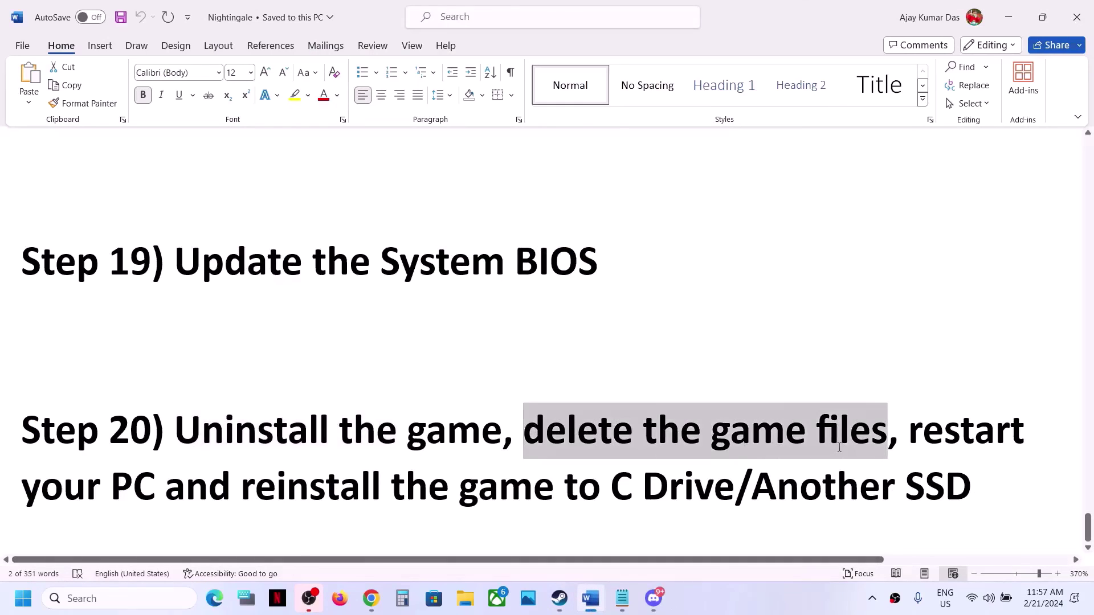
{"action": "left_click_drag", "start_coordinate": [910, 431], "coordinate": [138, 502]}
{"action": "left_click", "coordinate": [240, 502]}
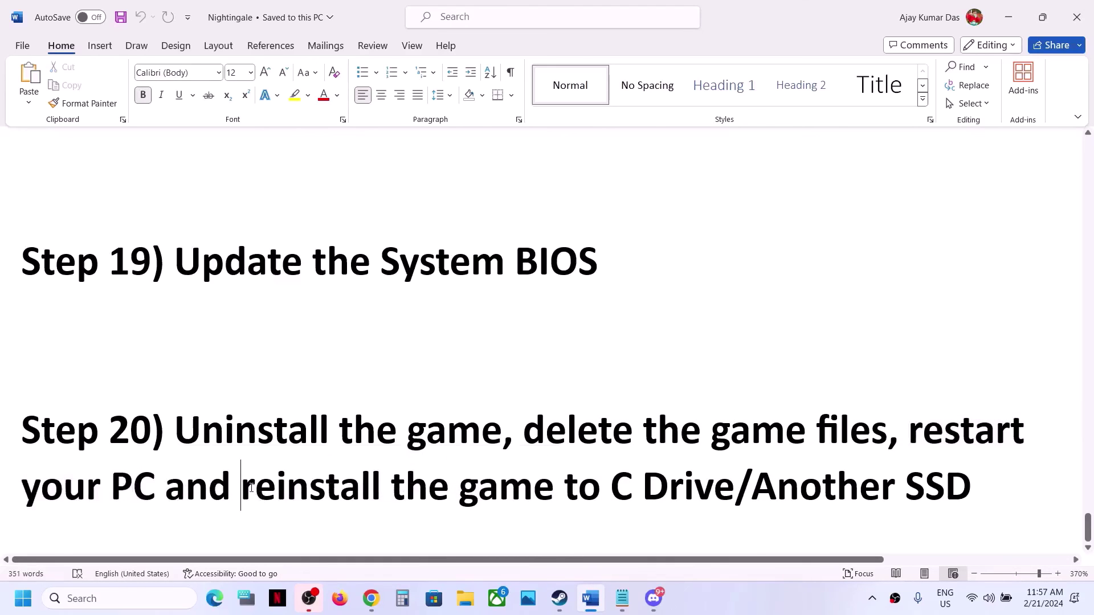
{"action": "left_click_drag", "start_coordinate": [246, 486], "coordinate": [734, 497]}
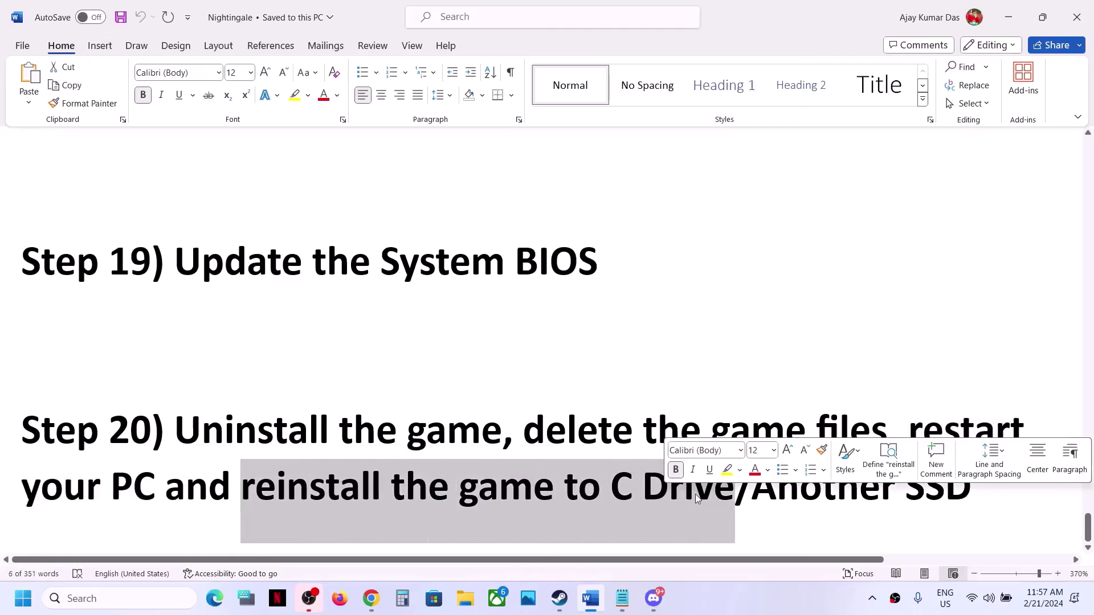
{"action": "left_click", "coordinate": [746, 494]}
Highlight the C Drive and "Another SSD" reinstall options in Step 20, then minimize Word to return to Steam
{"action": "left_click_drag", "start_coordinate": [733, 487], "coordinate": [433, 471]}
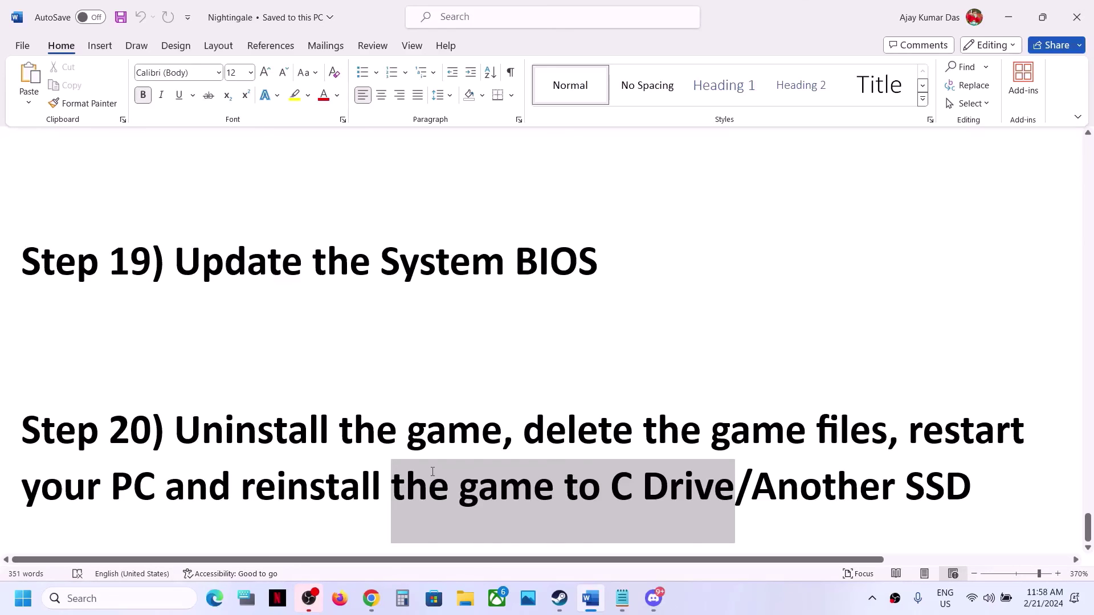
{"action": "left_click_drag", "start_coordinate": [433, 472], "coordinate": [434, 474]}
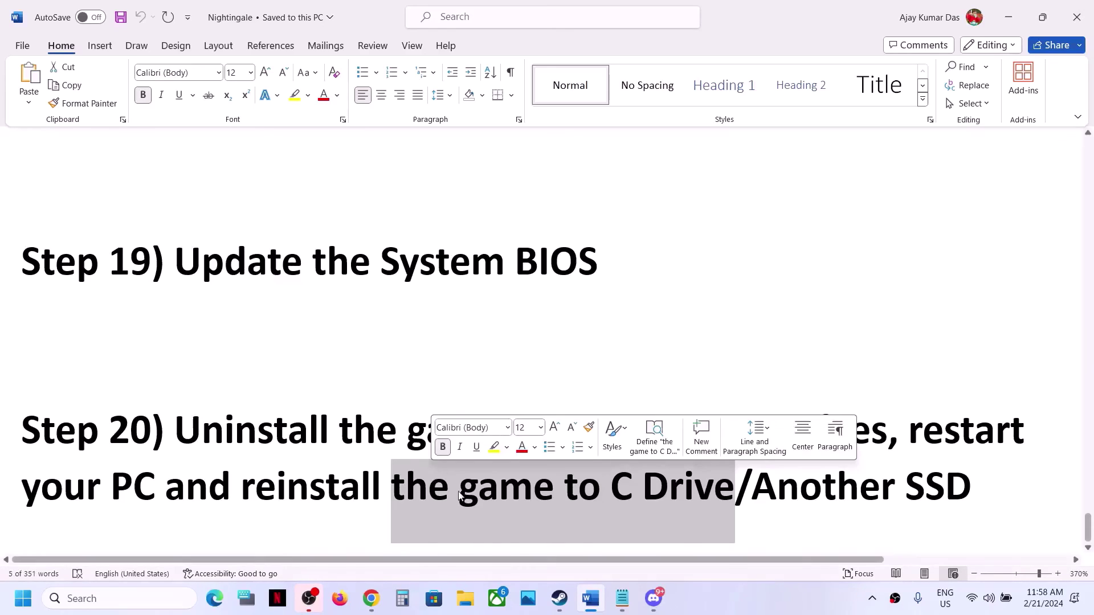
{"action": "left_click", "coordinate": [595, 500]}
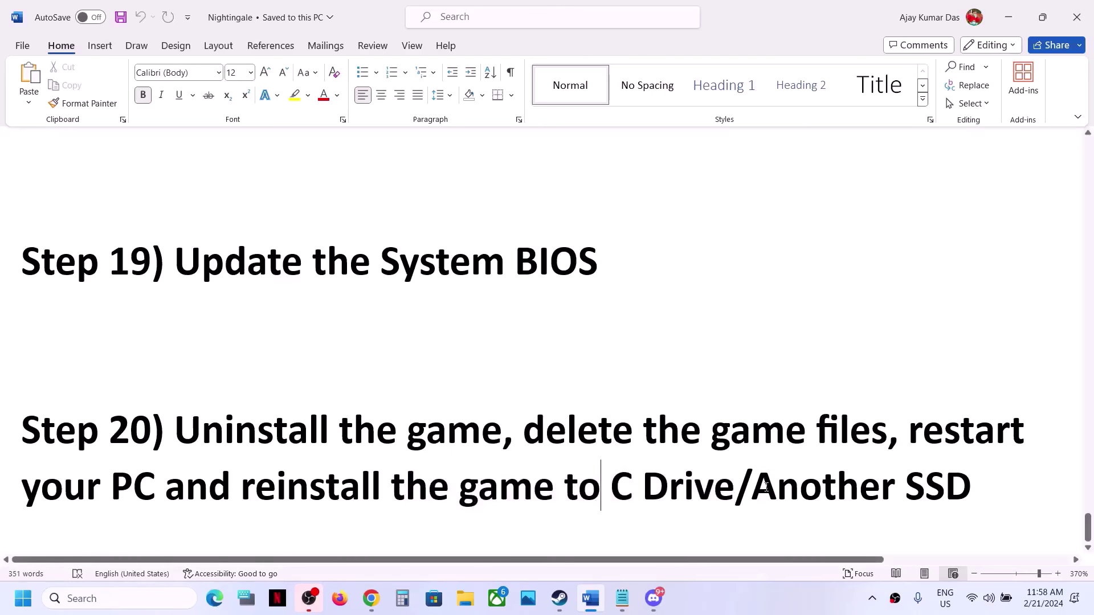
{"action": "left_click_drag", "start_coordinate": [757, 489], "coordinate": [968, 488]}
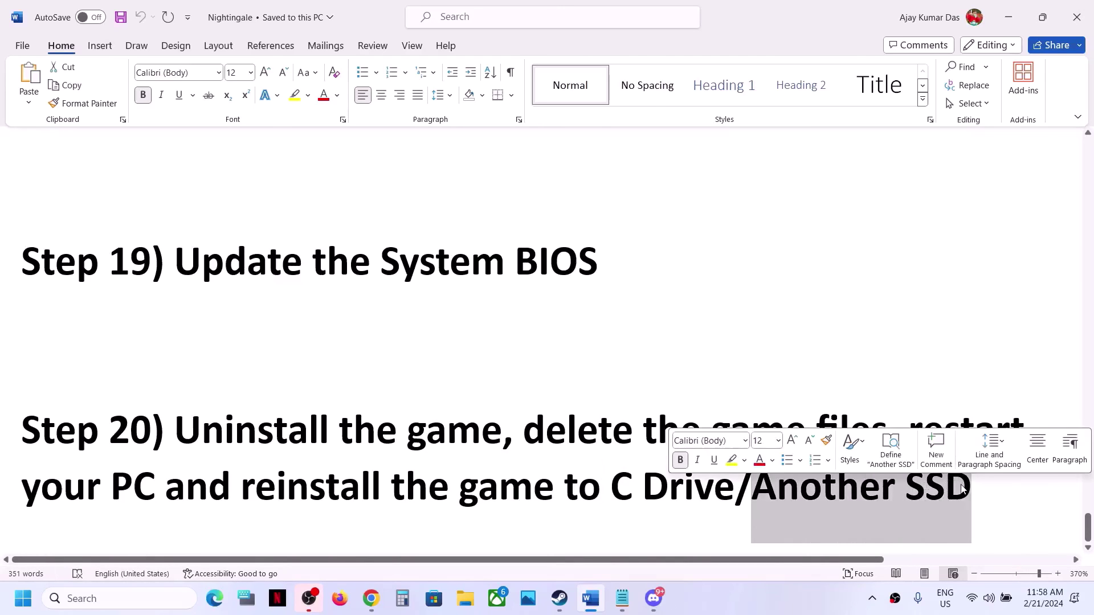
{"action": "left_click", "coordinate": [848, 330]}
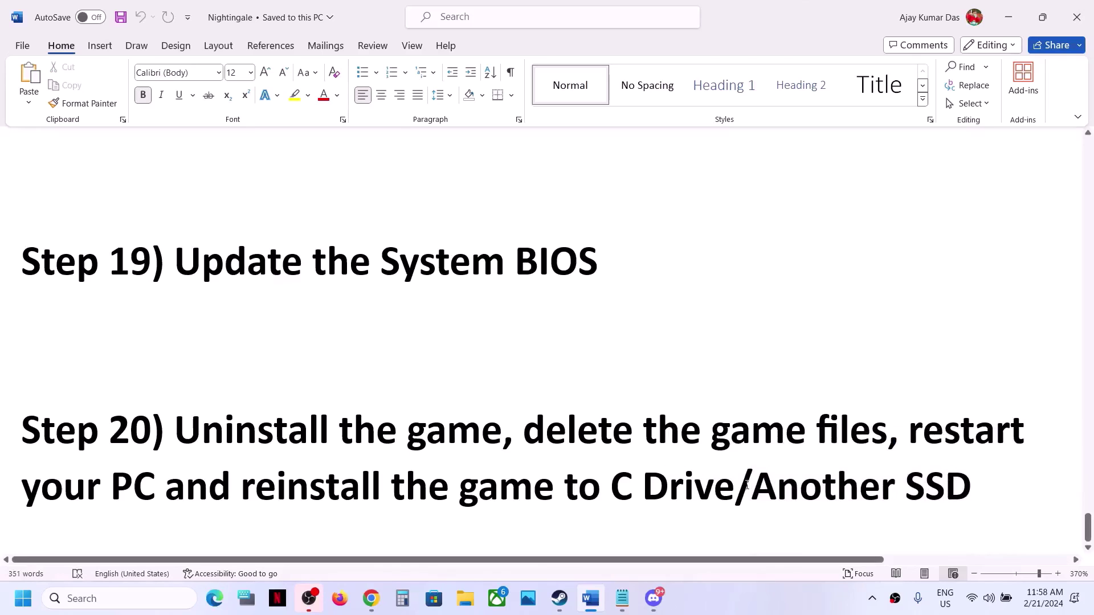
{"action": "left_click_drag", "start_coordinate": [760, 484], "coordinate": [951, 484]}
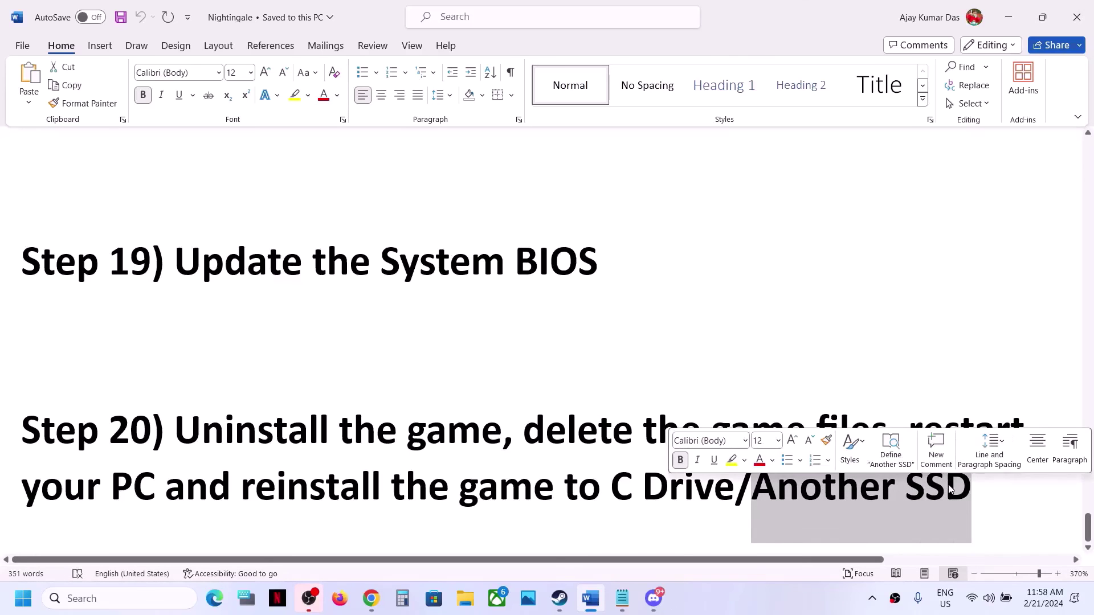
{"action": "left_click", "coordinate": [1000, 18]}
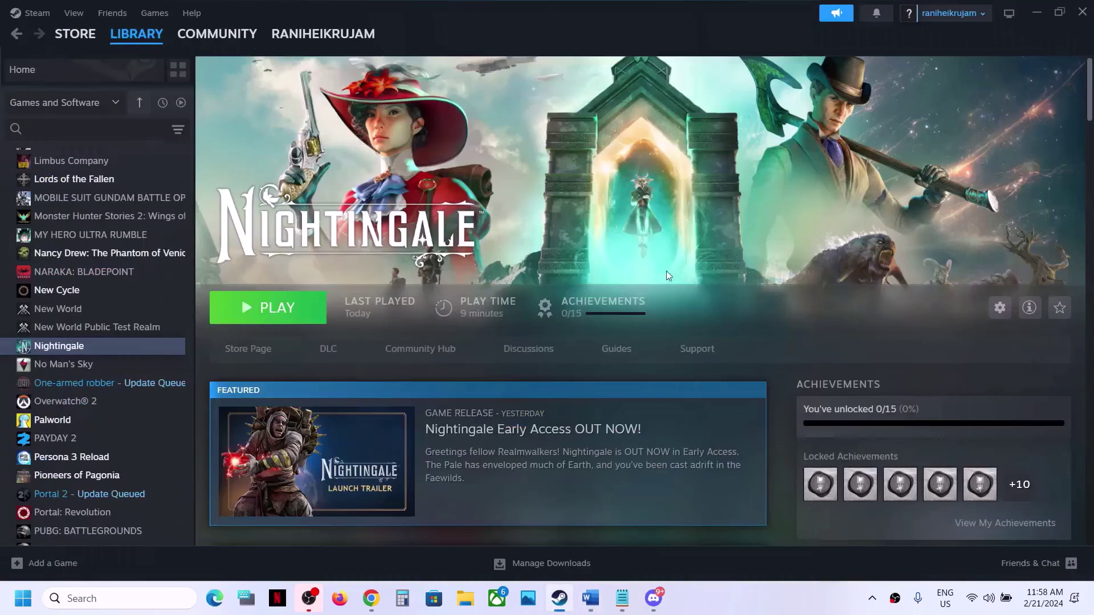